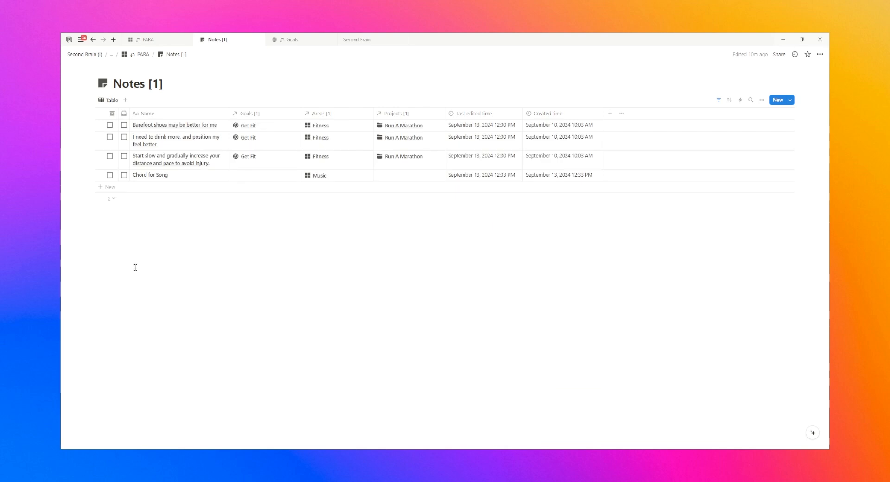
Look through the running notes, the Para page and the Fitness area's linked resources and projects.
left_click(217, 126)
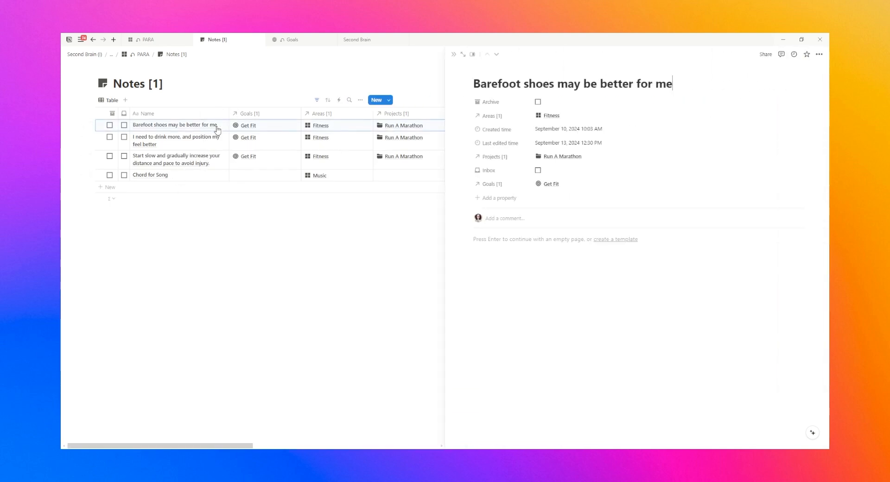
left_click(217, 138)
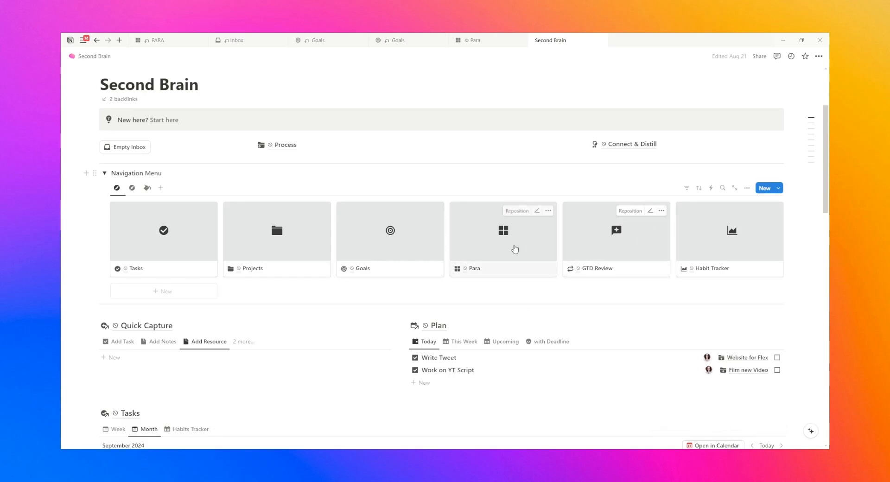
left_click(512, 250)
scroll(298, 264, "down", 10)
scroll(299, 266, "down", 5)
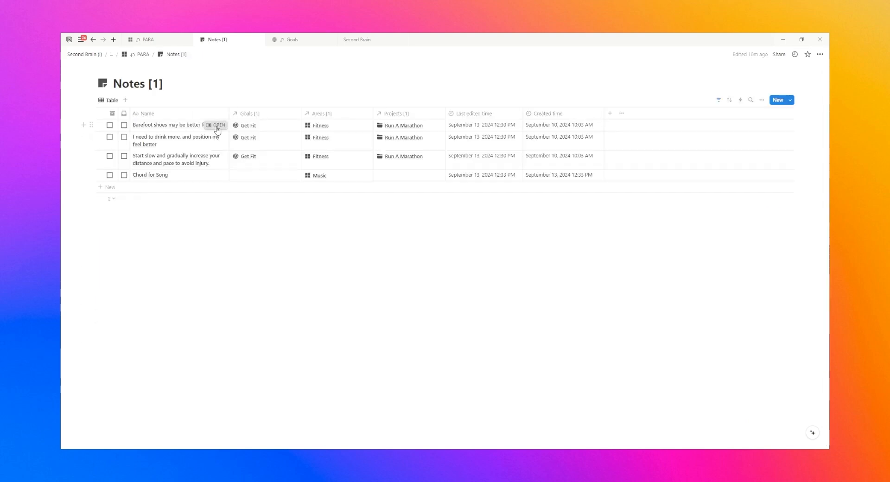
left_click(215, 125)
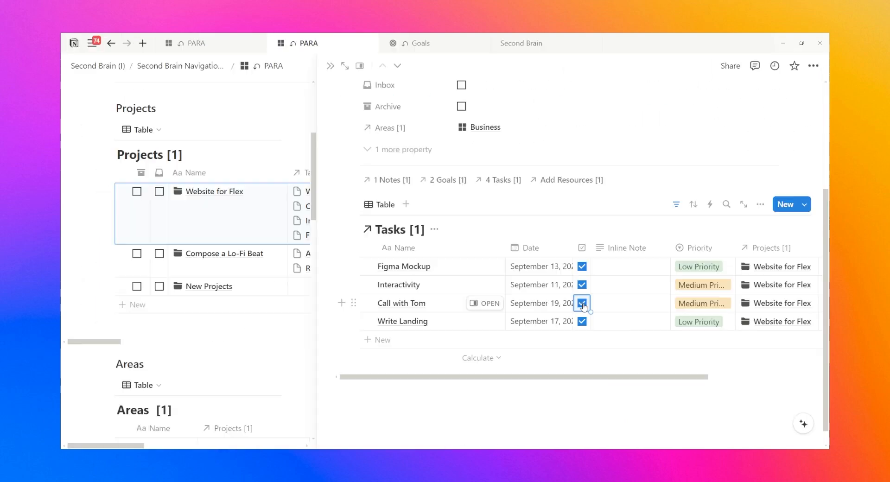
scroll(547, 231, "up", 5)
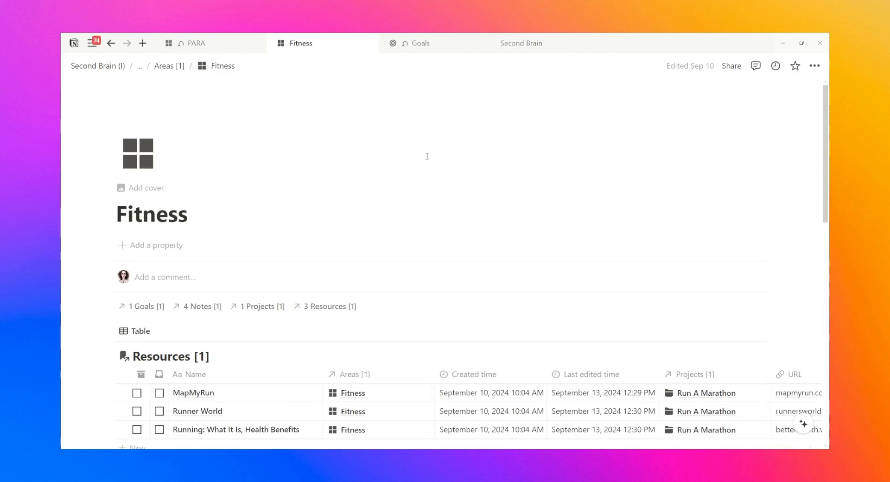
scroll(426, 156, "down", 10)
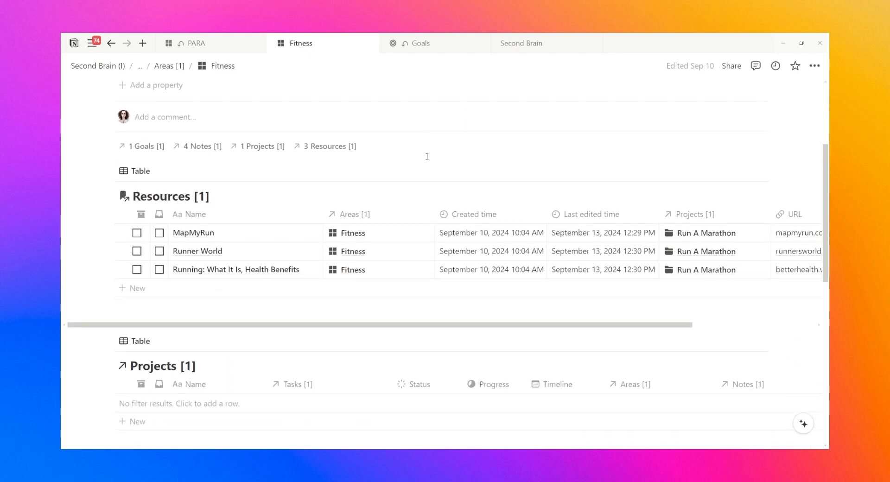
scroll(426, 156, "down", 9)
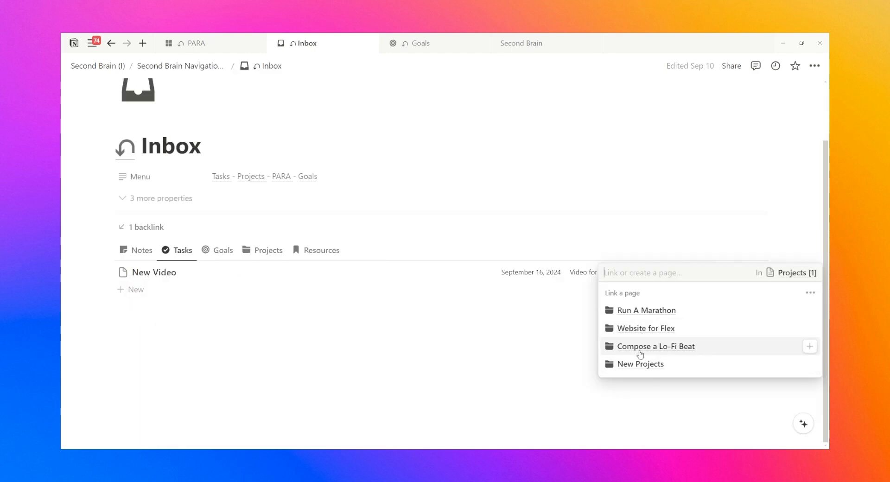
Link the New Video task in the inbox to the Compose a Lo-Fi Beat project.
left_click(638, 351)
left_click(552, 339)
left_click(722, 272)
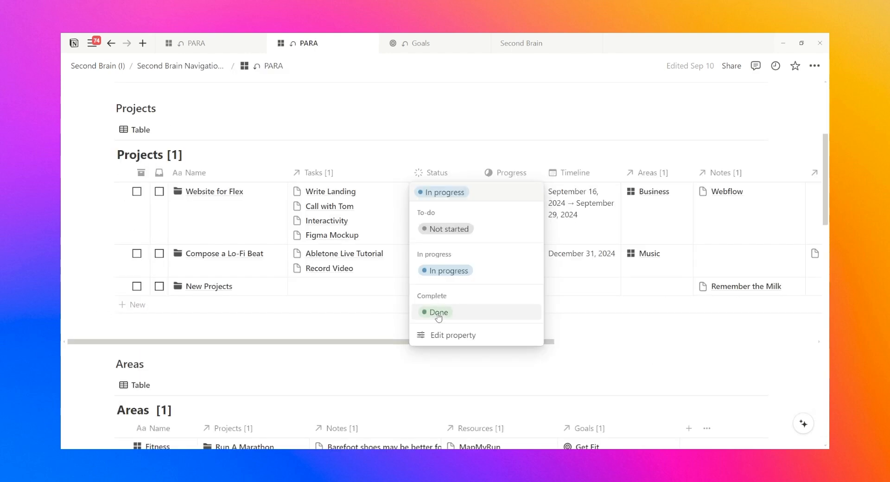
Set the Website for Flex project's status to Done and open the Fitness area page.
left_click(437, 313)
scroll(438, 319, "down", 5)
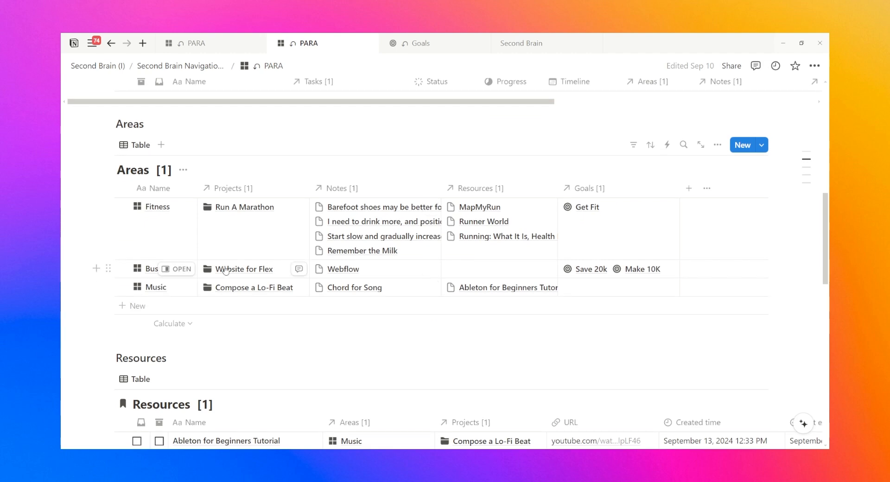
left_click(180, 205)
scroll(427, 156, "down", 3)
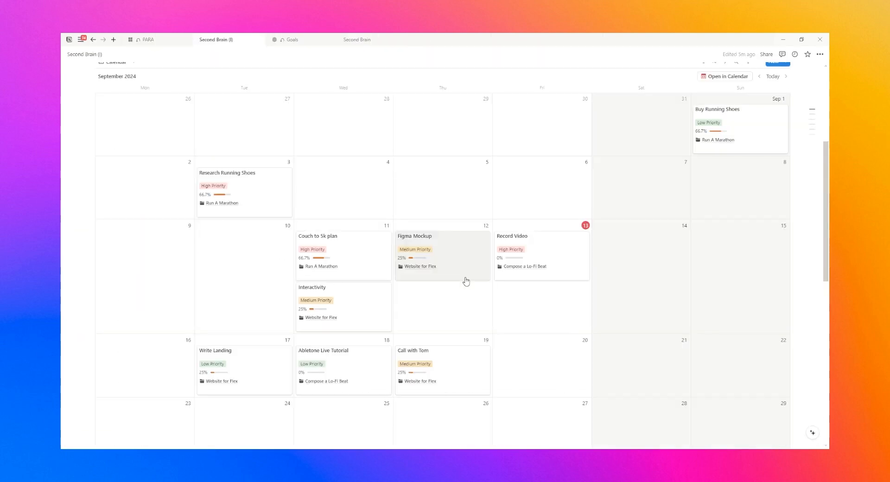
Move the Figma Mockup task to September 13 in the calendar and open the Make 10K goal's status.
left_click_drag(464, 280, 548, 322)
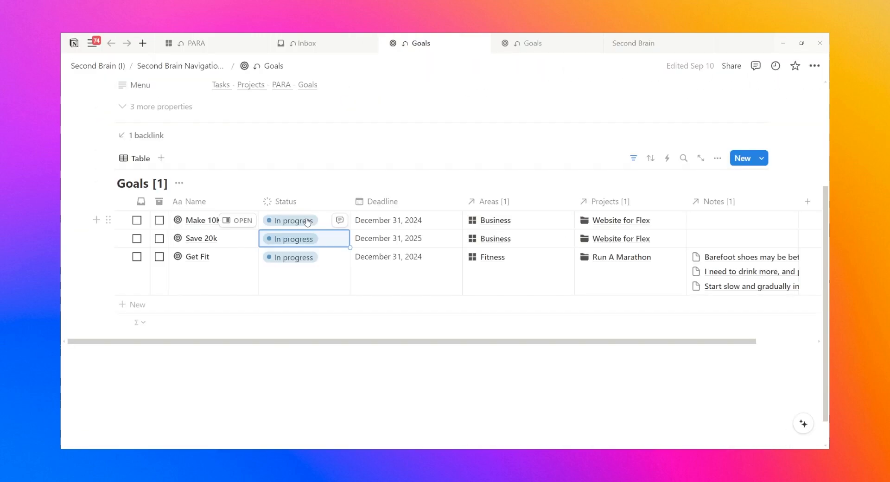
left_click(288, 220)
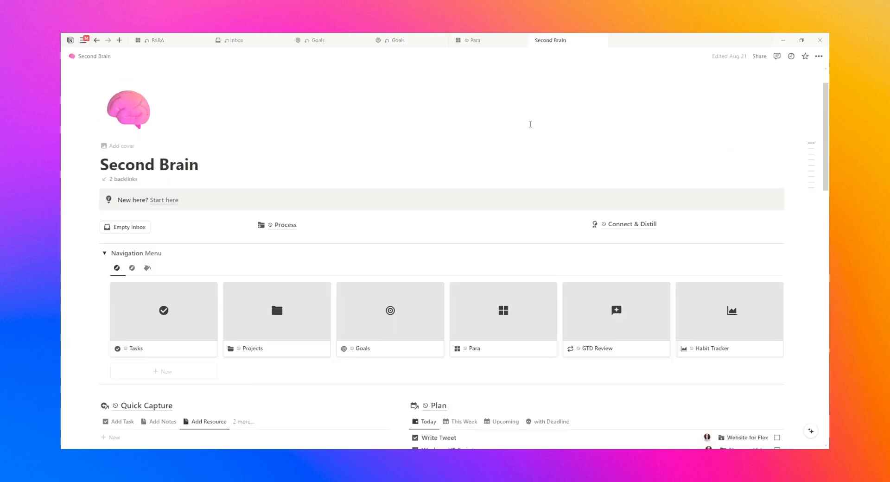
Examine the Second Brain dashboard and the Para page's projects and areas, including the Overview and Notes views of its notes.
scroll(531, 125, "down", 4)
scroll(531, 127, "down", 3)
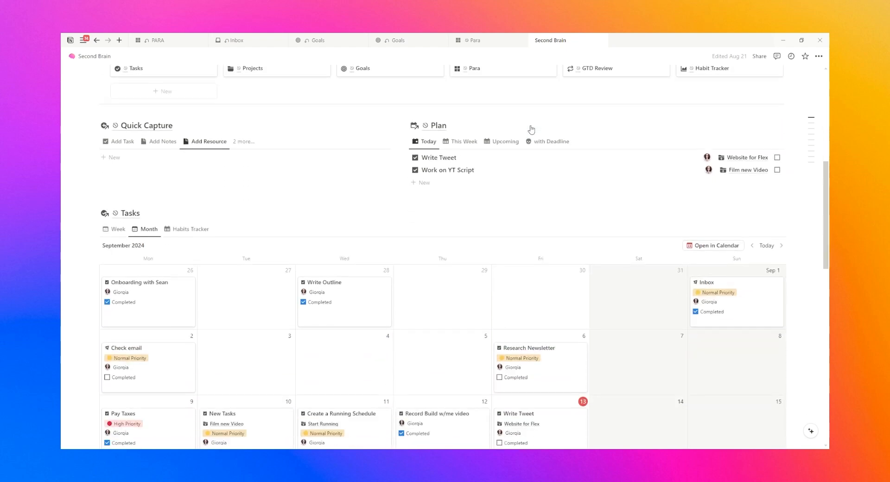
scroll(531, 126, "down", 8)
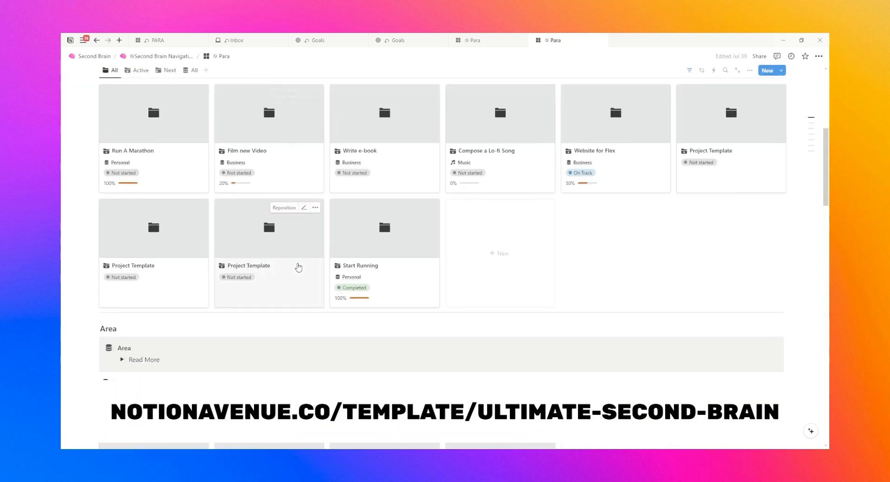
scroll(299, 265, "down", 12)
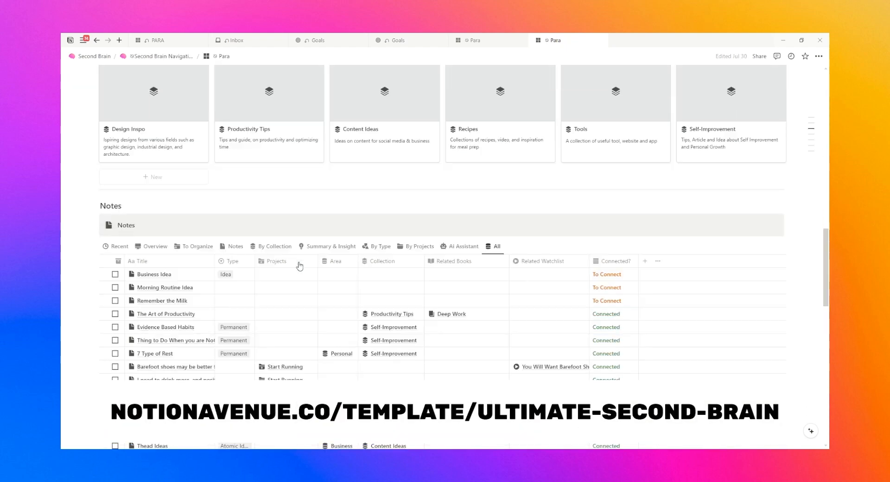
left_click(151, 145)
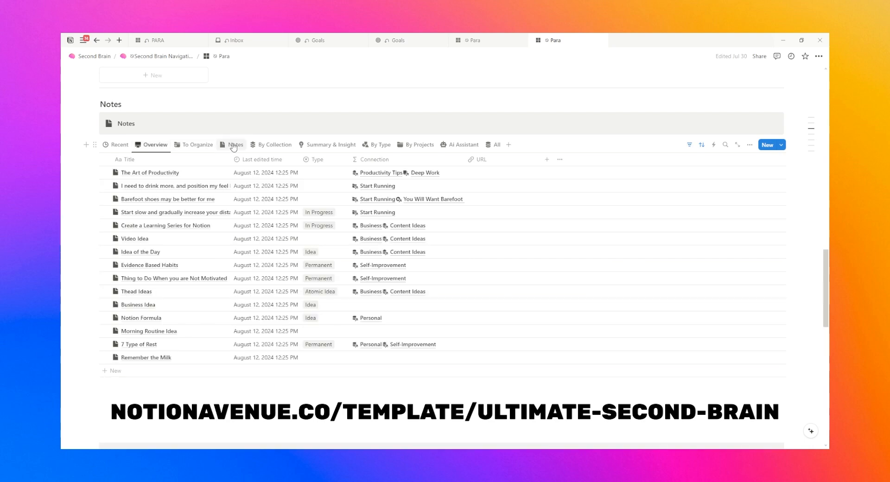
left_click(233, 145)
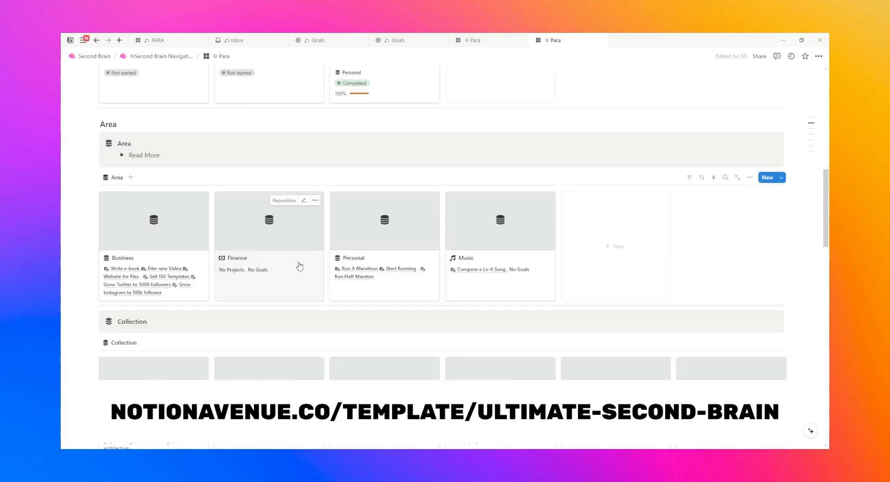
scroll(299, 267, "down", 5)
scroll(299, 265, "down", 3)
left_click(151, 145)
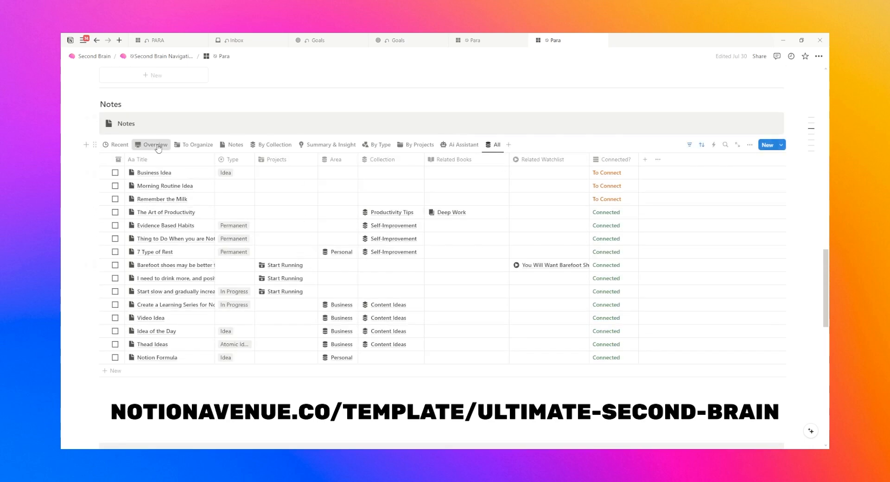
left_click(233, 145)
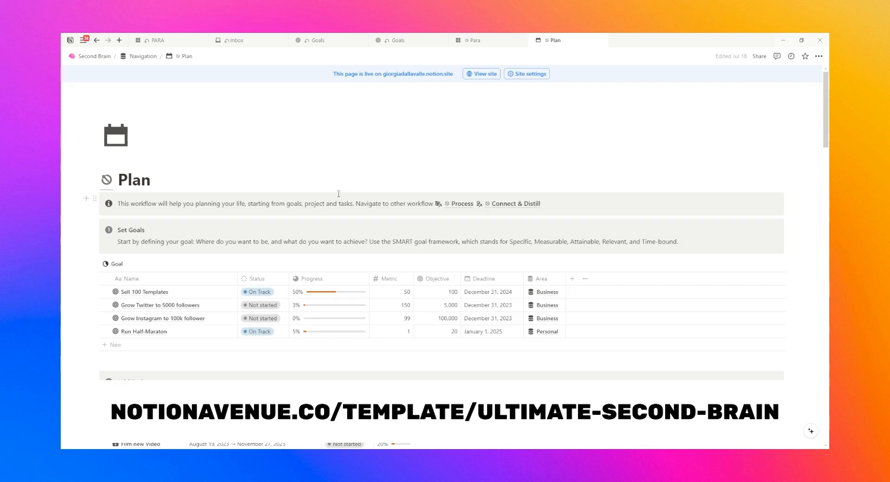
Look over the Plan workflow page and expand the first prompts in Monday's weekly review and the yearly review.
scroll(338, 194, "down", 5)
scroll(338, 193, "down", 10)
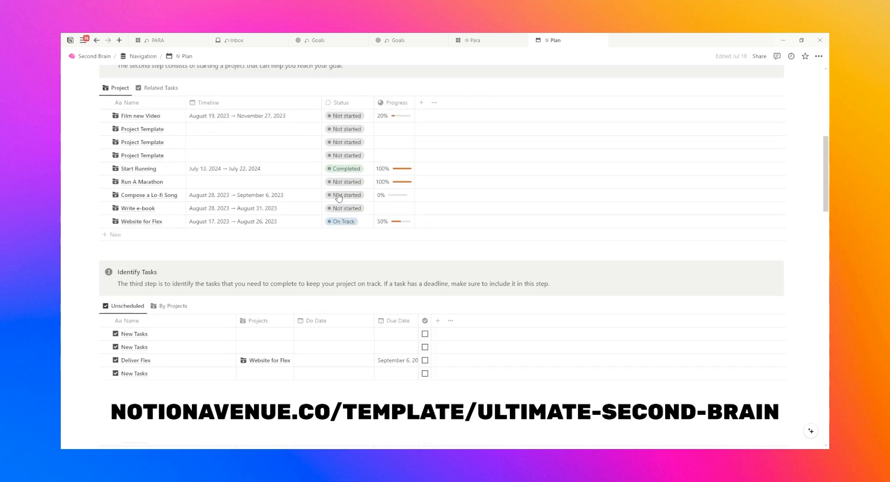
scroll(338, 197, "down", 3)
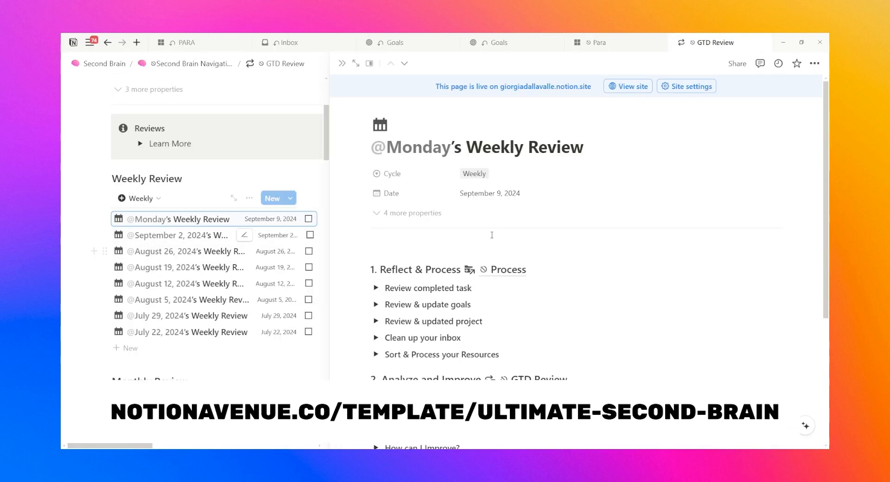
left_click(375, 289)
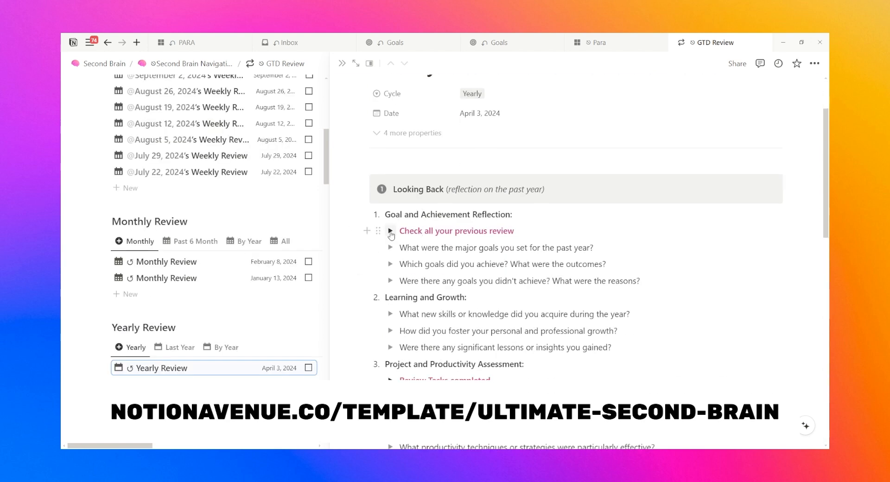
left_click(390, 231)
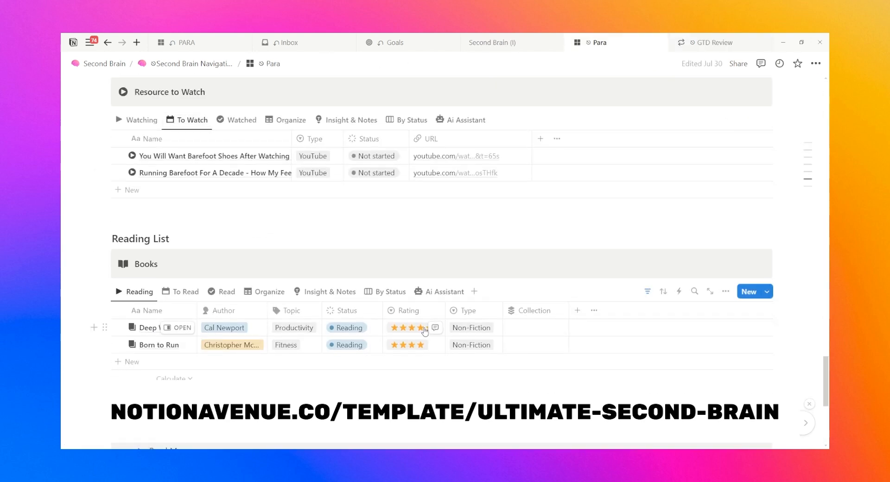
Open the rating of the Deep Work book and check off the September 13 habits in the habit tracker.
left_click(431, 330)
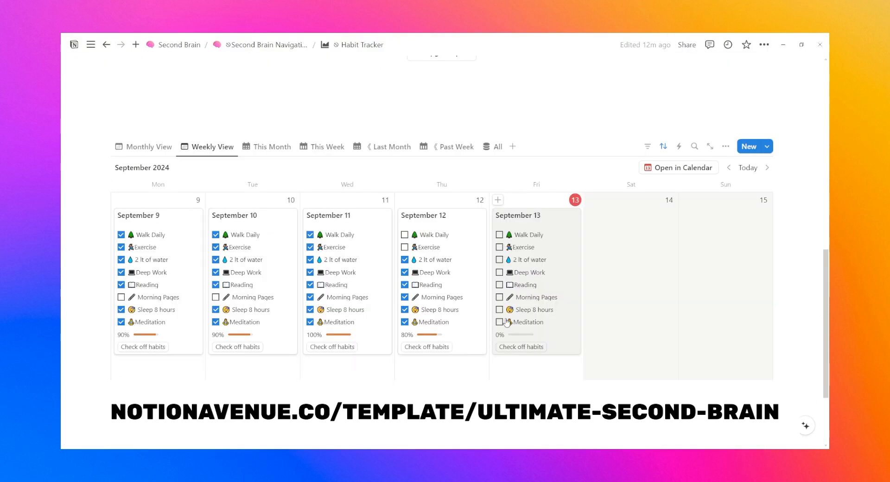
left_click(510, 347)
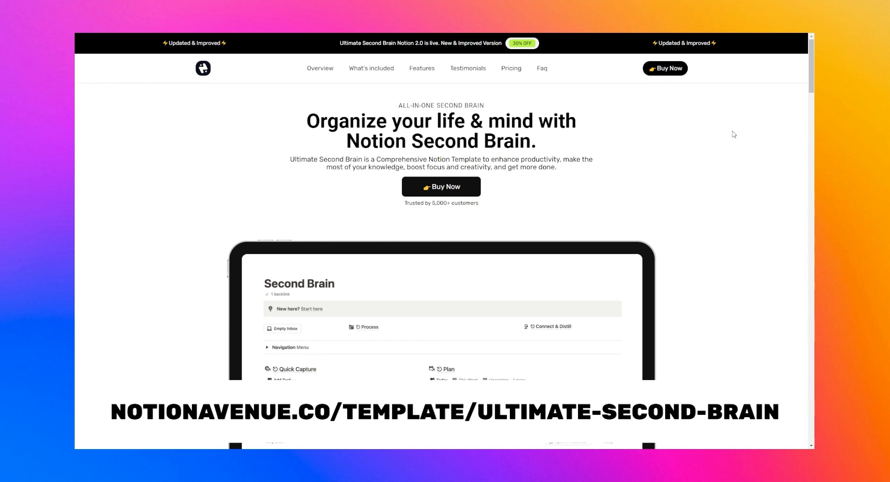
Look through the Ultimate Second Brain template's web page, including its feature slides and the productivity and knowledge sections.
scroll(734, 135, "down", 15)
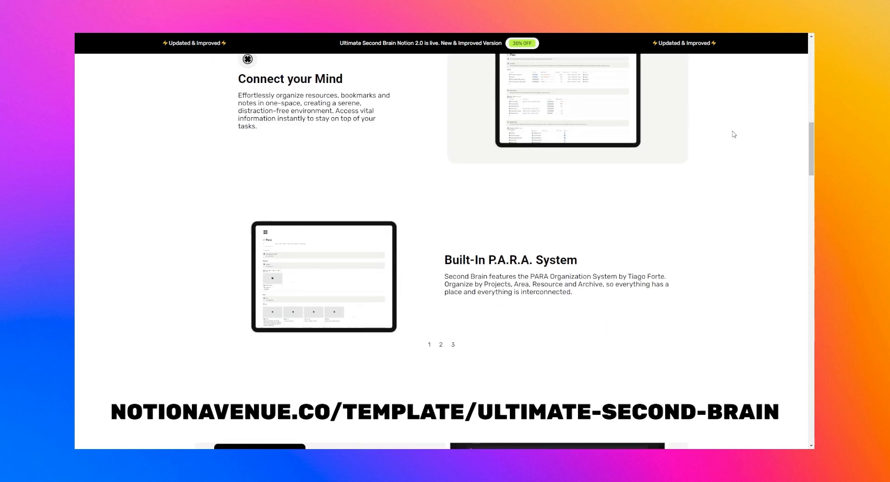
scroll(733, 134, "down", 2)
left_click(449, 267)
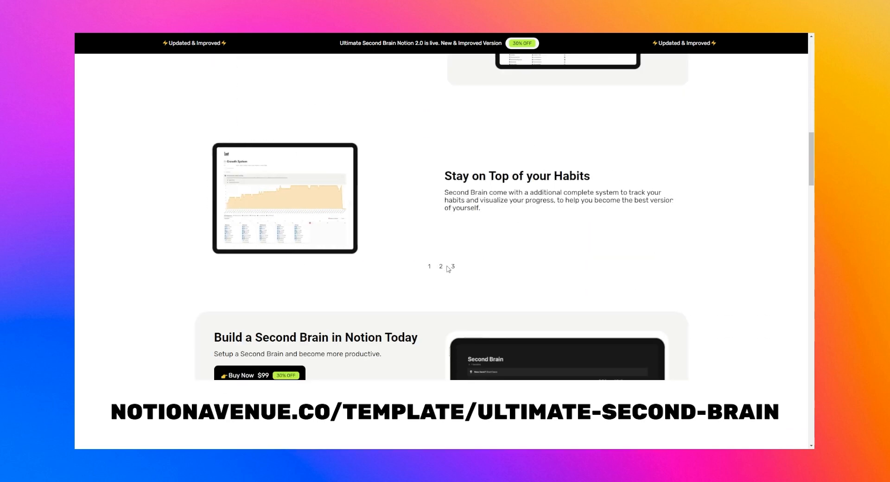
scroll(452, 271, "down", 10)
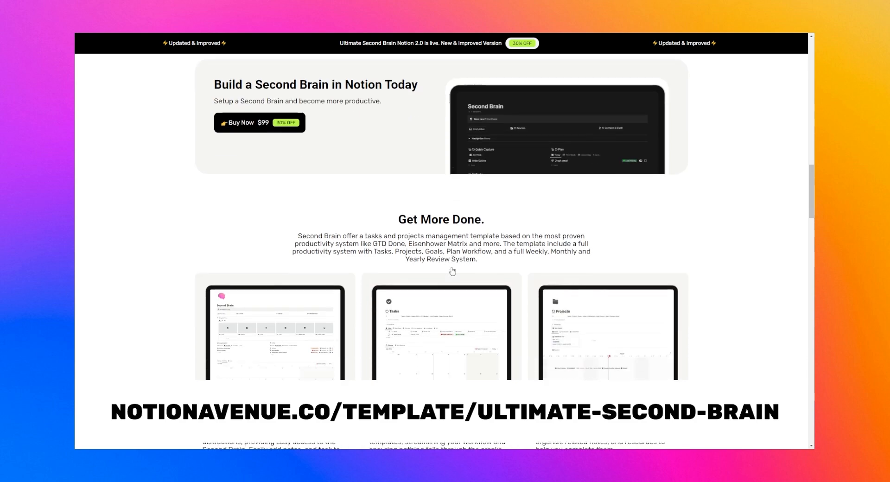
scroll(452, 270, "down", 15)
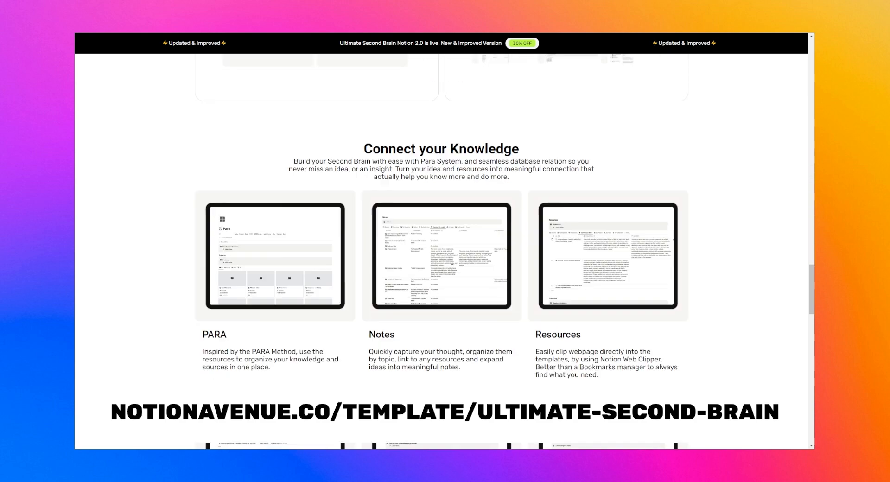
scroll(452, 270, "down", 15)
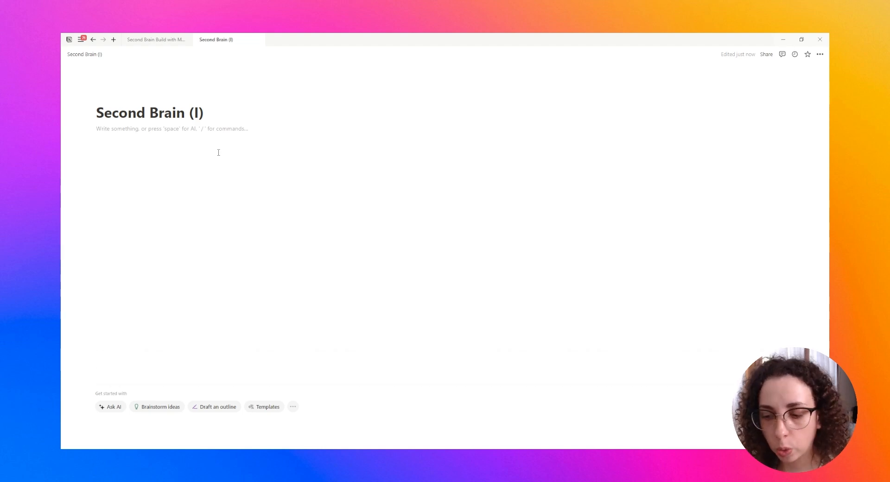
Insert an inline database titled Second Brain Navigation (1) on the empty Second Brain (I) page.
type("/data")
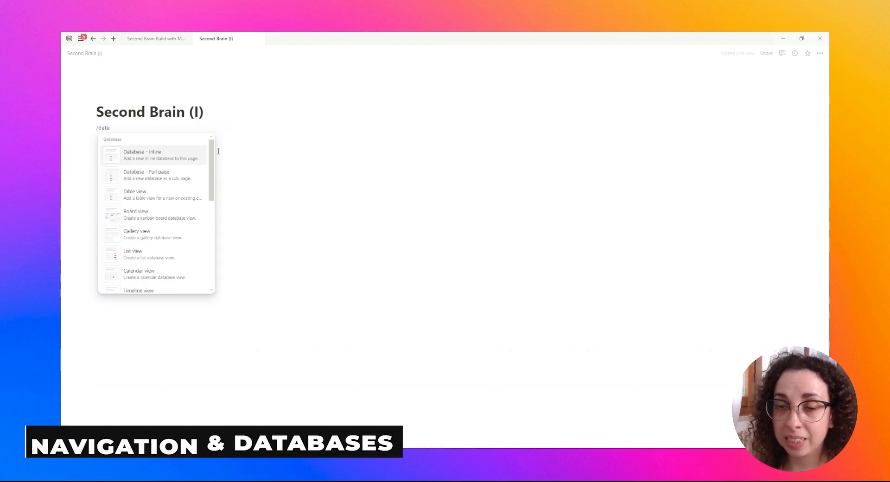
left_click(137, 153)
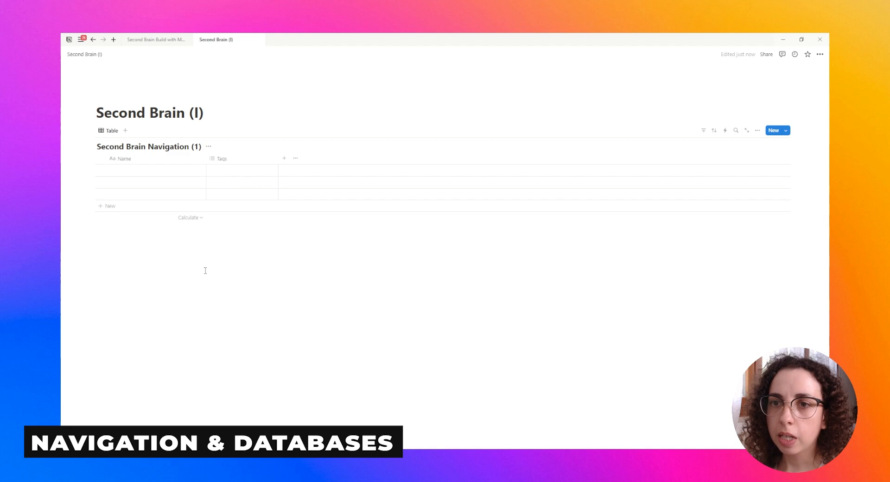
Add the entries Tasks, Projects, PARA and Goals to the Second Brain Navigation (1) database.
left_click(133, 173)
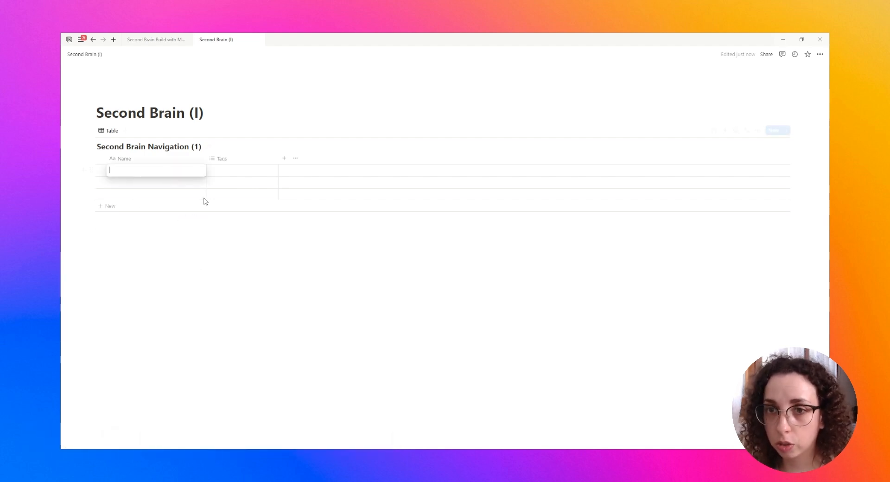
type("Tasks")
key("Return")
type("Pr")
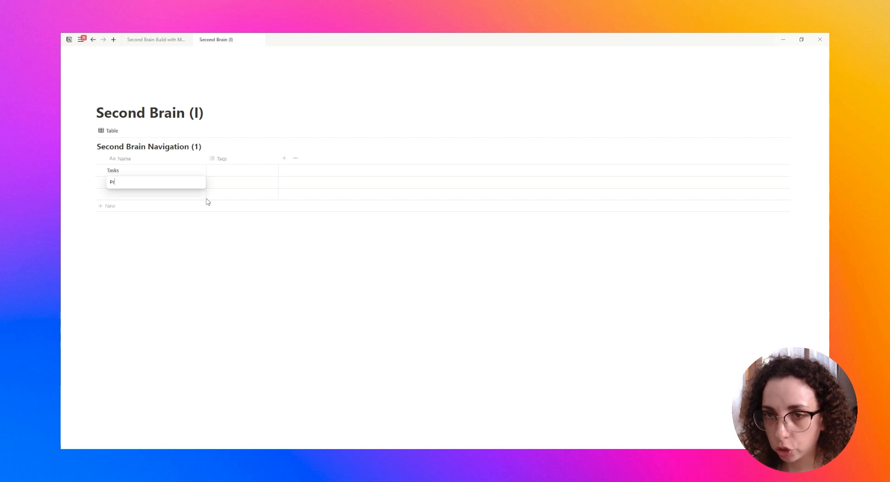
type("ojects")
key("Return")
type("PARA")
key("Return")
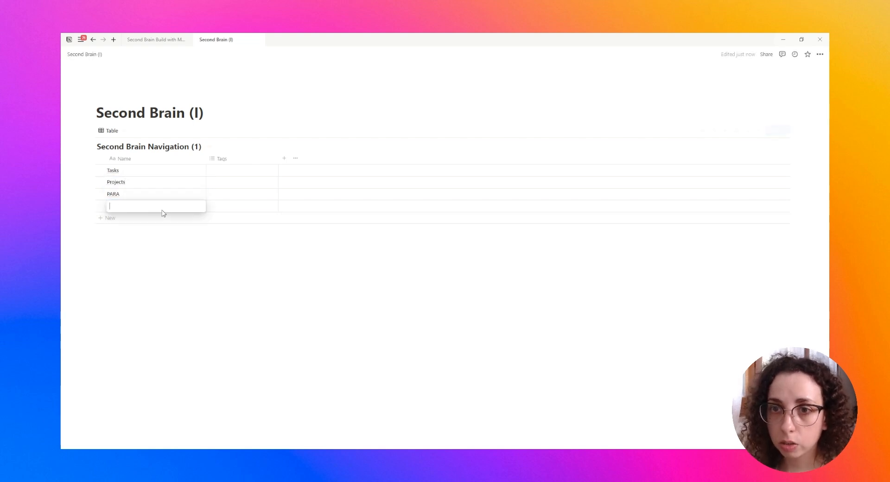
type("Goals")
key("Escape")
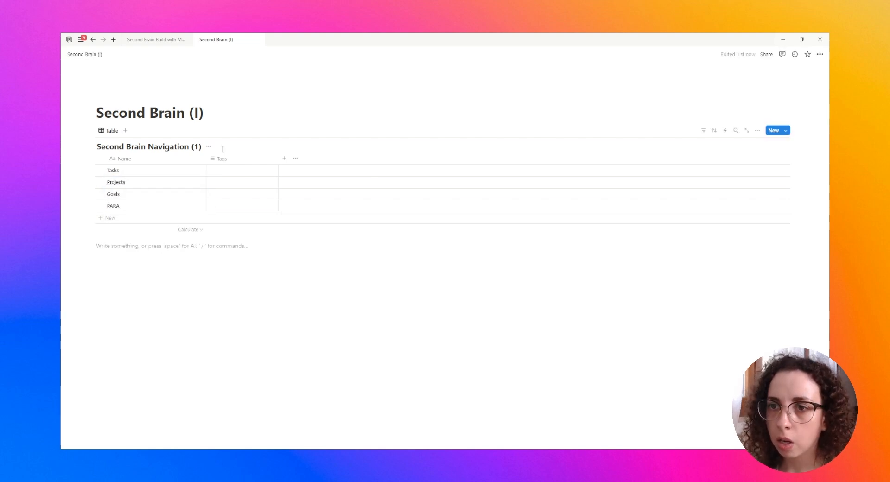
Delete the Tags property from all views and add a Files & media property named Light Mode in its place.
left_click(222, 159)
left_click(236, 276)
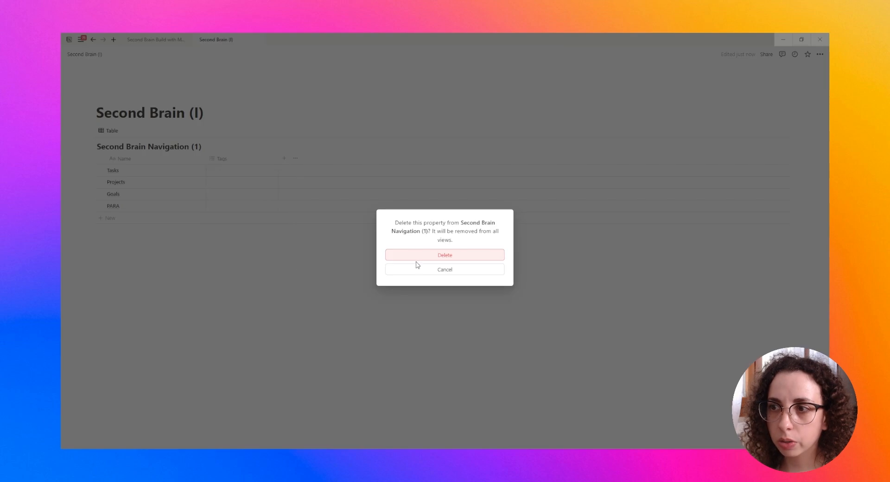
left_click(421, 257)
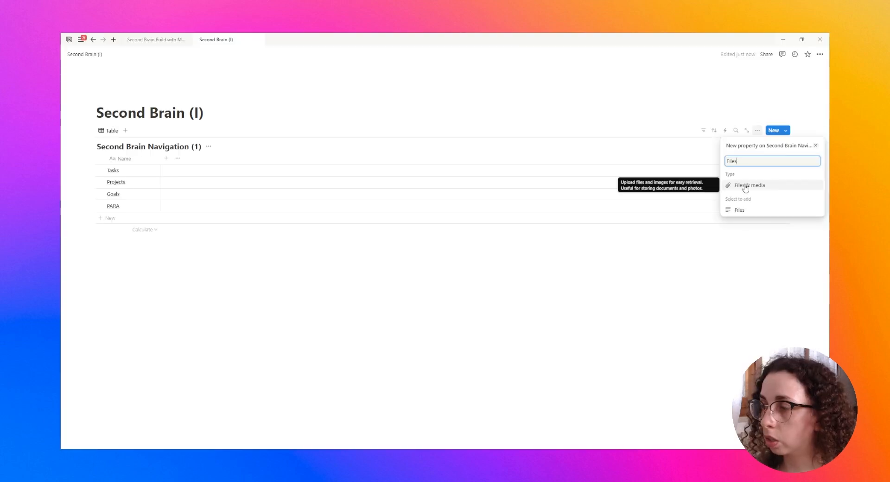
left_click(745, 185)
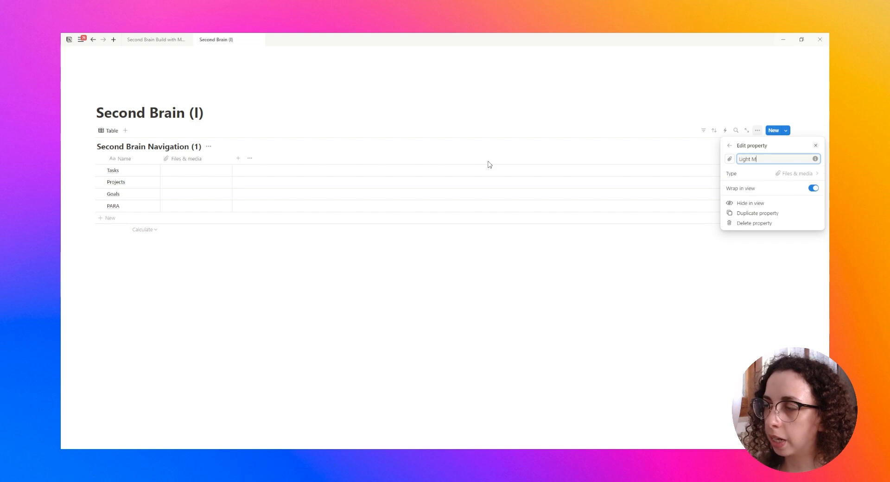
left_click(337, 303)
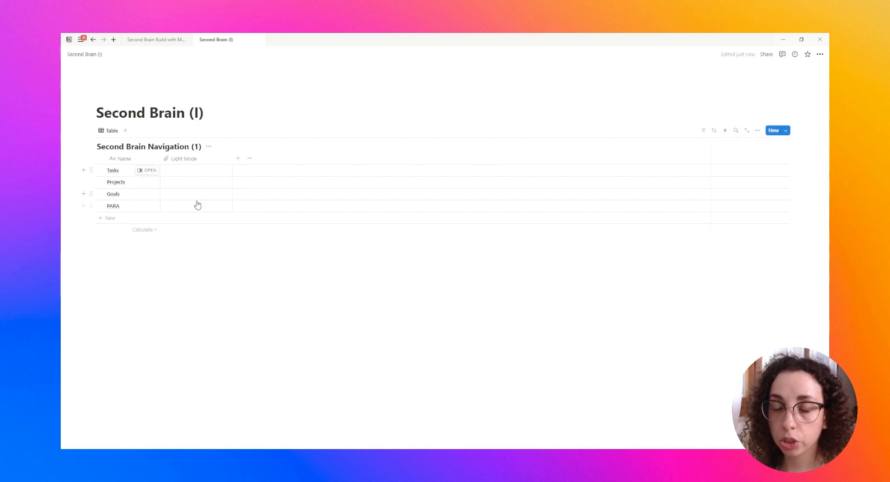
Duplicate the Light Mode property twice and name the two copies Dark Mode and Aesthetic.
left_click(183, 159)
left_click(193, 256)
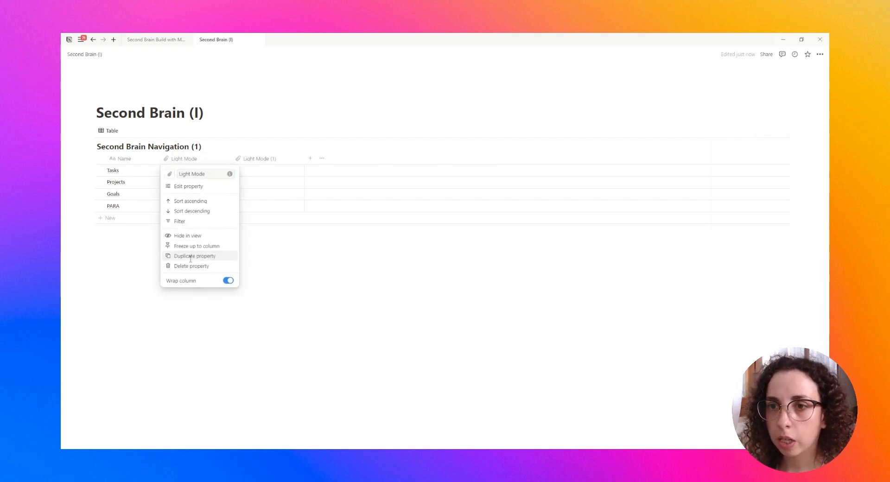
left_click(276, 160)
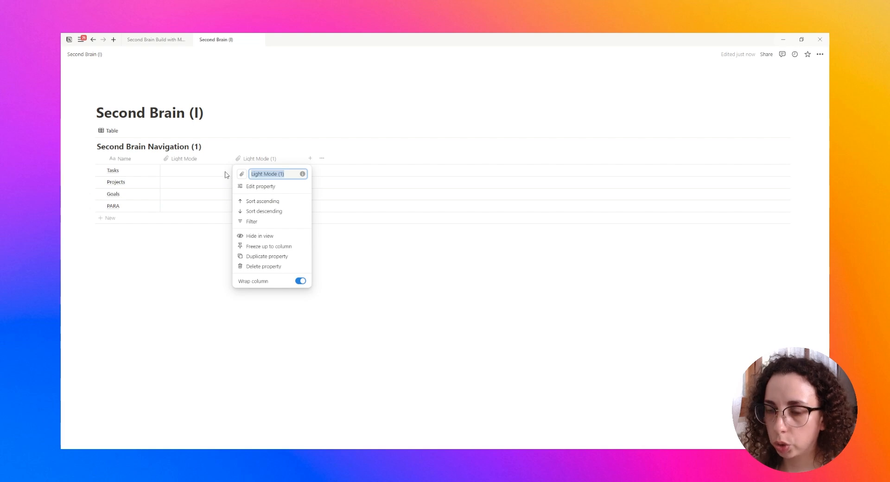
type("Dark Mode")
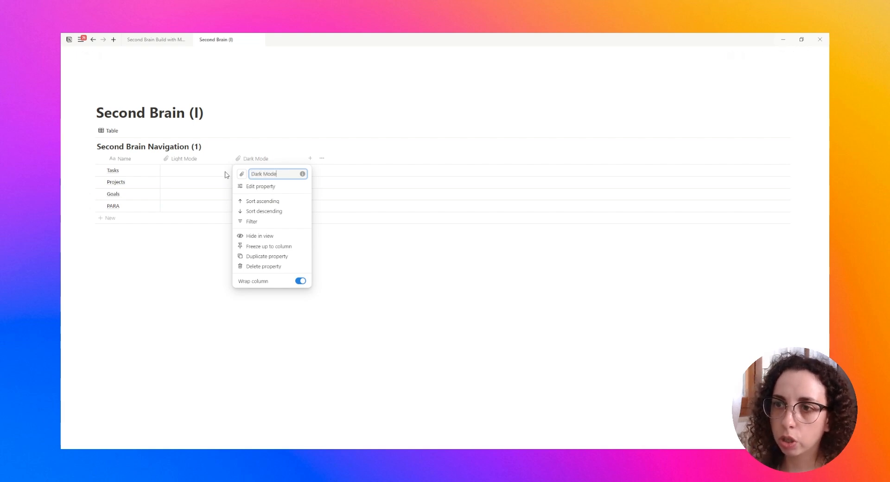
left_click(270, 255)
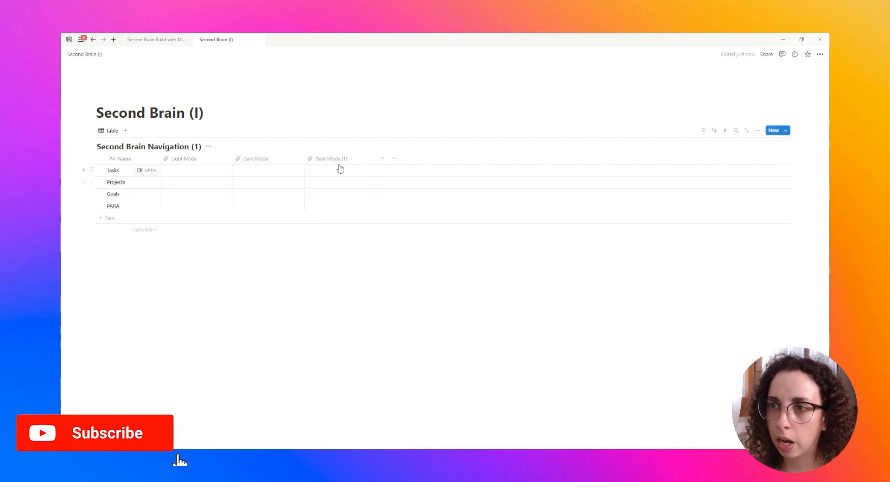
left_click(340, 160)
key("ctrl+a")
type("Aesth")
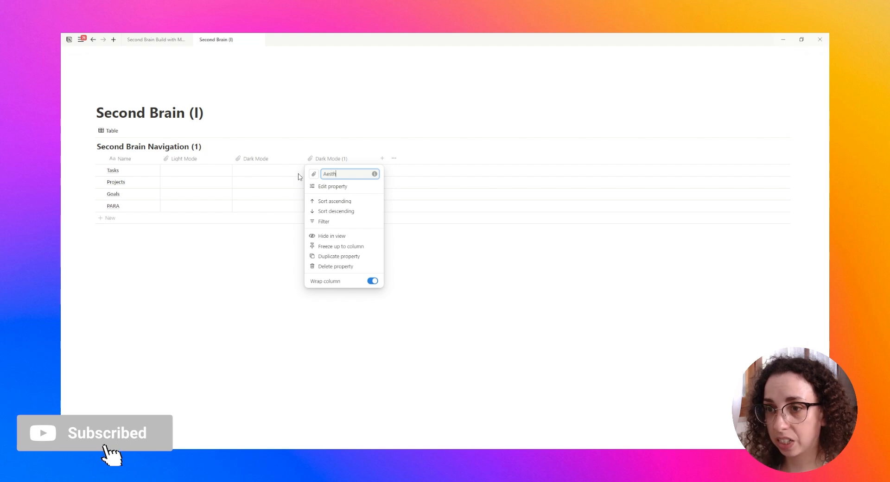
type("etic")
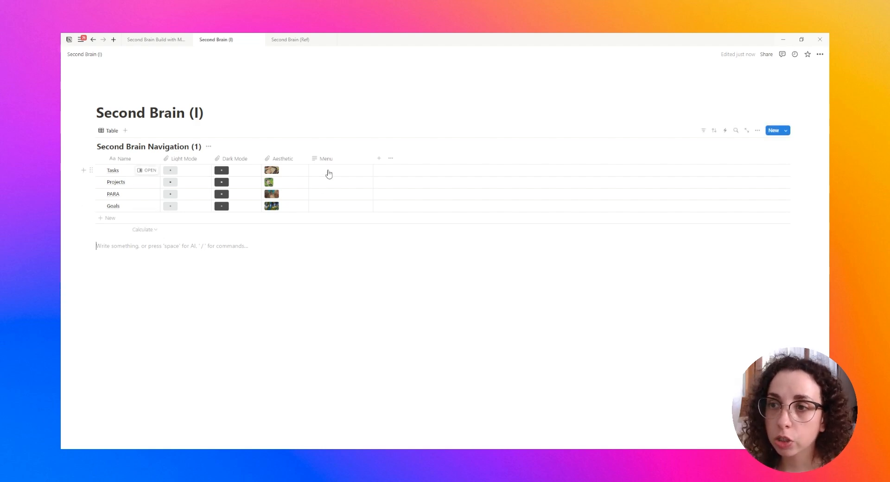
Widen the Menu column, enter "Tasks - Projects - PARA - Goals" in the Tasks row, and link its word Tasks to the Tasks page.
left_click_drag(373, 159, 452, 160)
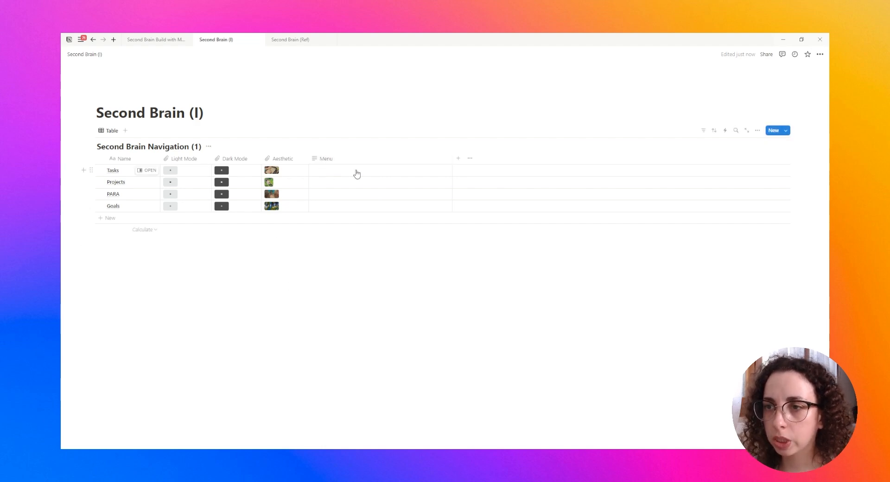
right_click(118, 177)
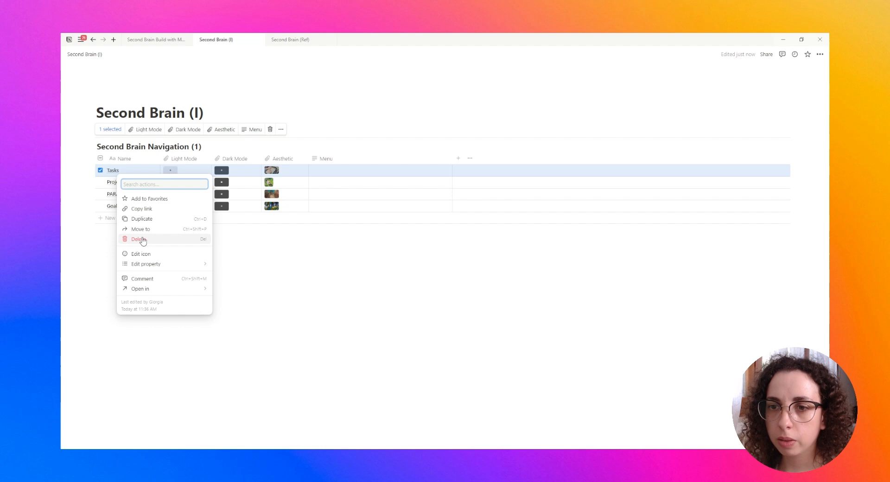
left_click(144, 209)
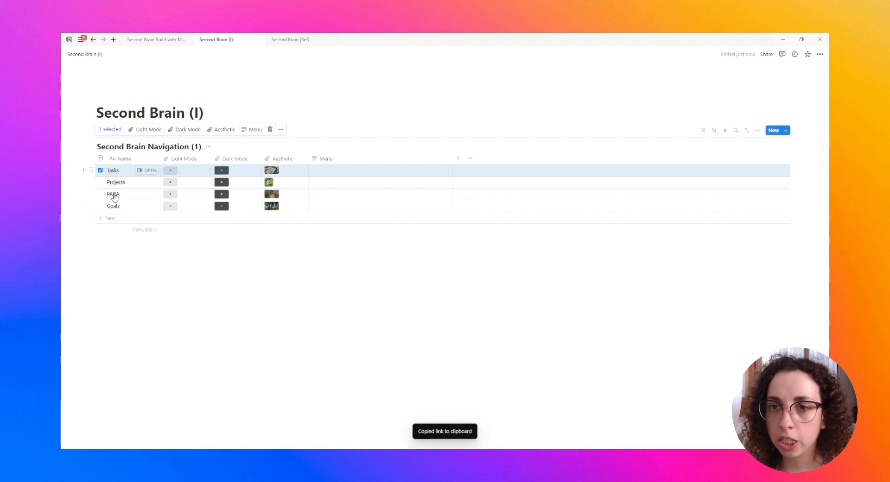
left_click(343, 171)
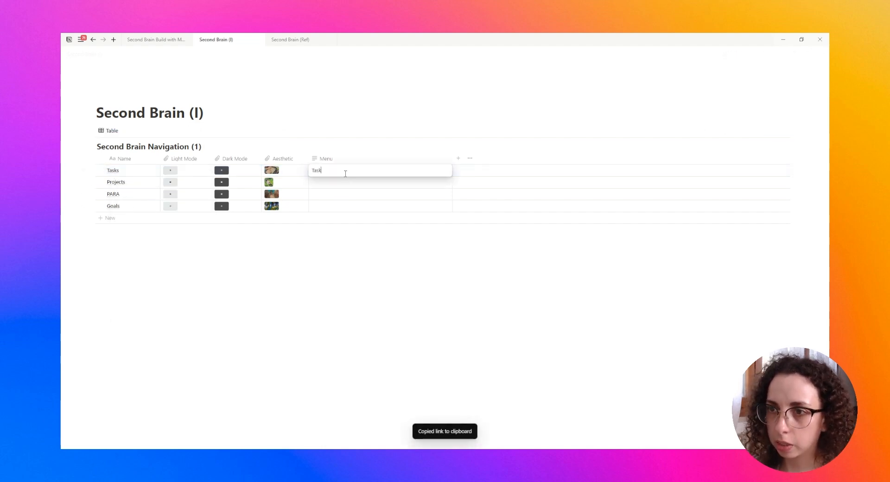
type("Tasks - Projects - PARA - Goals")
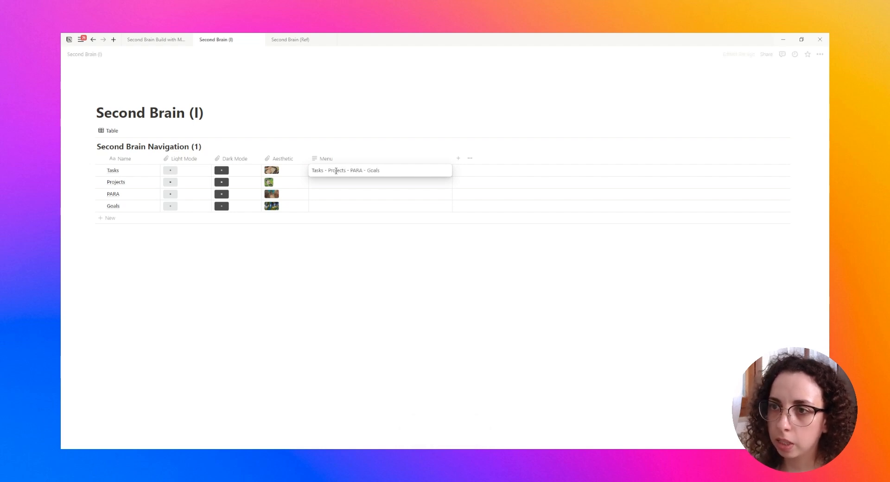
double_click(314, 170)
key("ctrl+v")
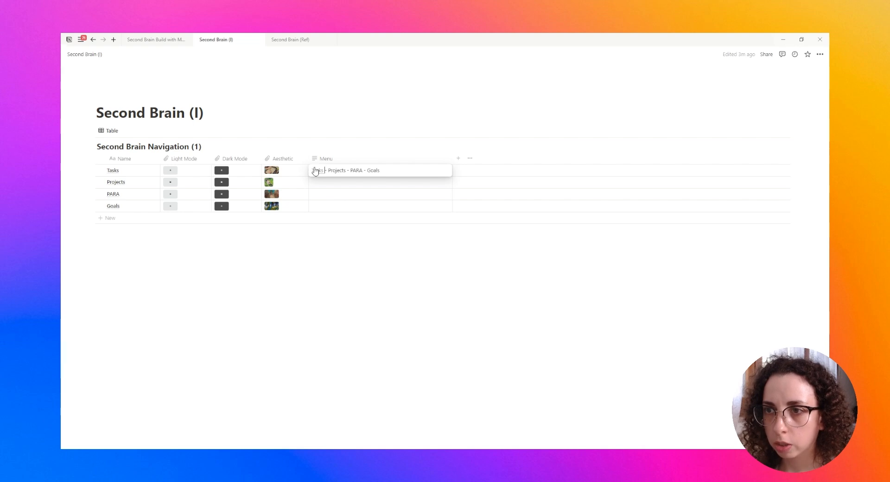
Link Projects, PARA and Goals in the Menu text to their pages and fill the linked menu into the three rows below.
left_click(101, 182)
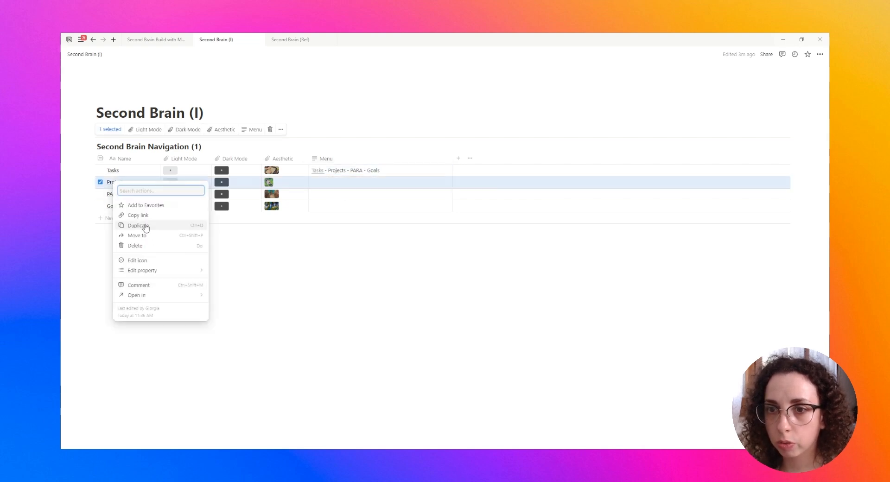
left_click(138, 215)
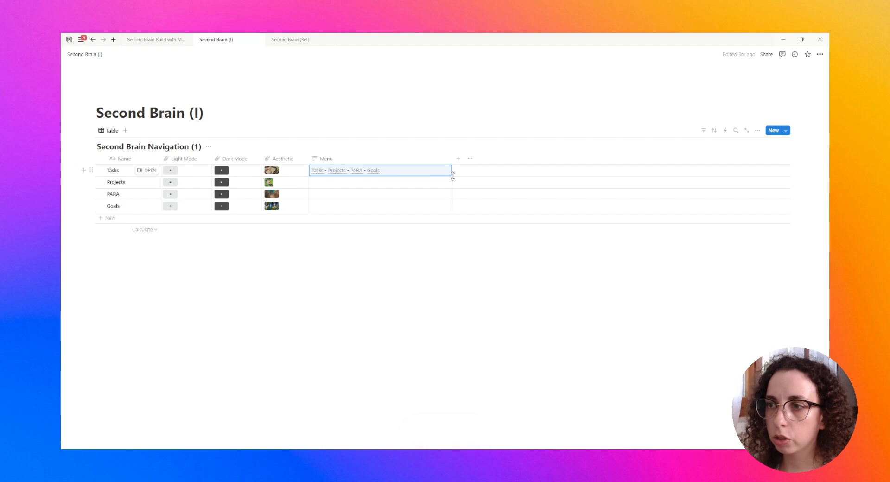
left_click_drag(452, 176, 452, 209)
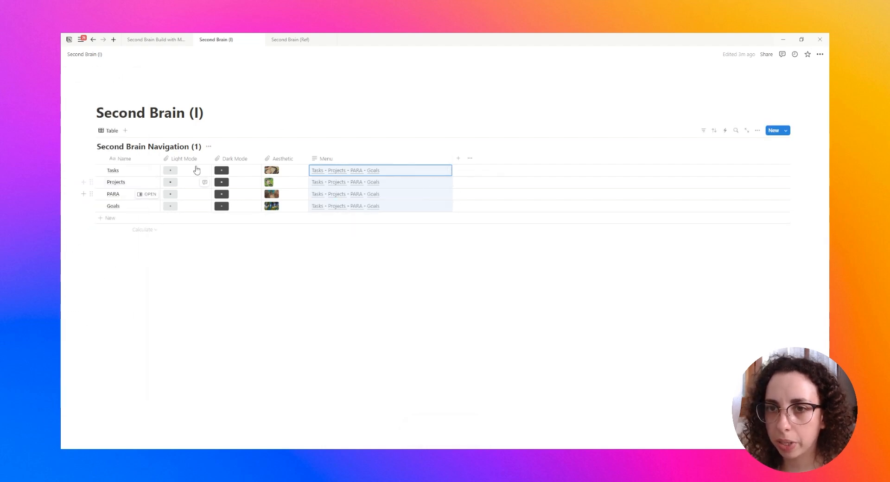
Add a gallery view to the navigation database and hide the database title.
left_click(125, 130)
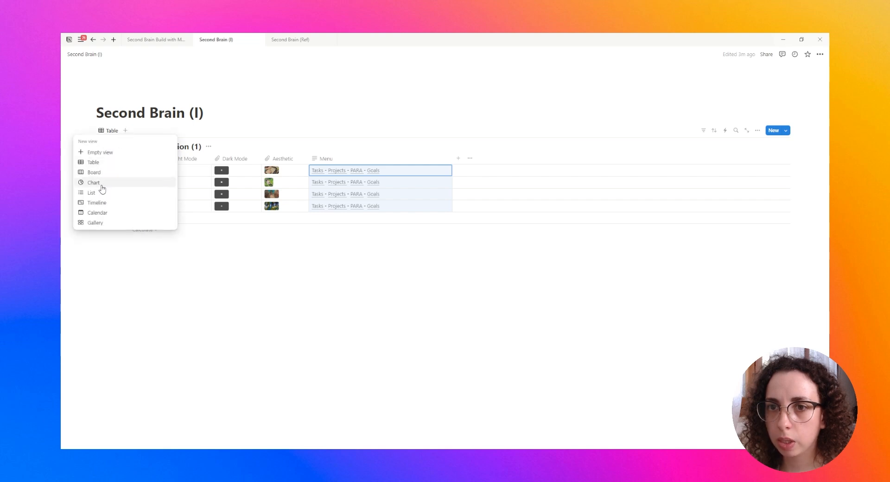
left_click(96, 222)
left_click(209, 146)
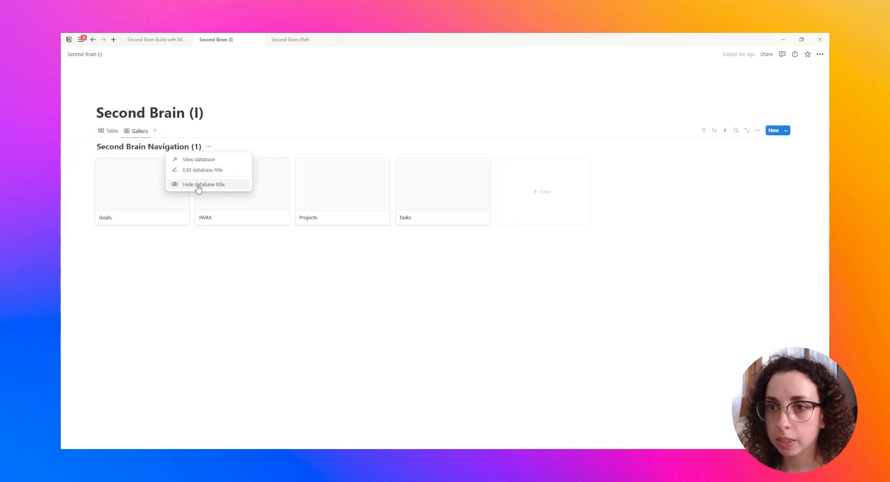
left_click(197, 183)
Place the gallery view before the table view and label the two views only with compass and paint roller icons.
left_click_drag(139, 131, 105, 135)
left_click(113, 133)
left_click(117, 145)
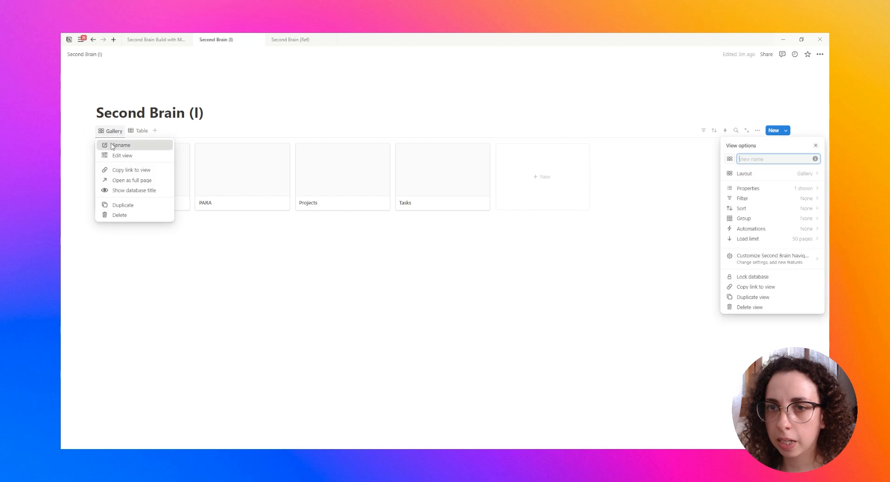
left_click(729, 159)
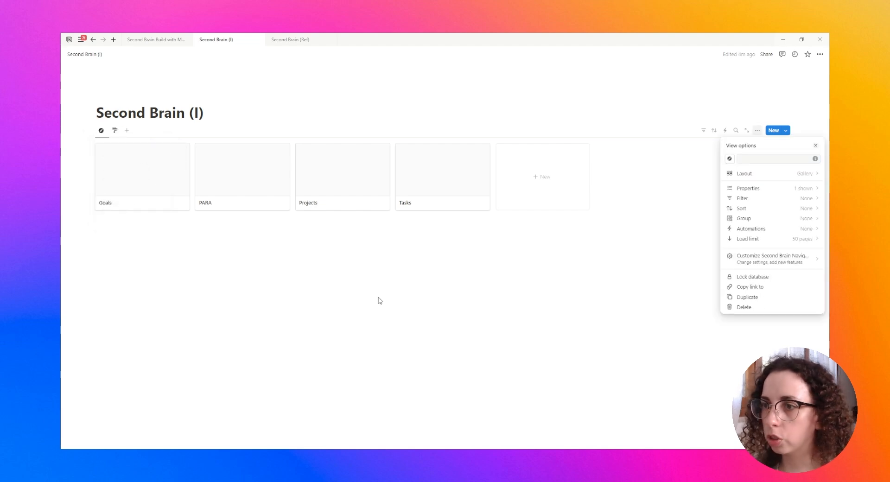
left_click(378, 300)
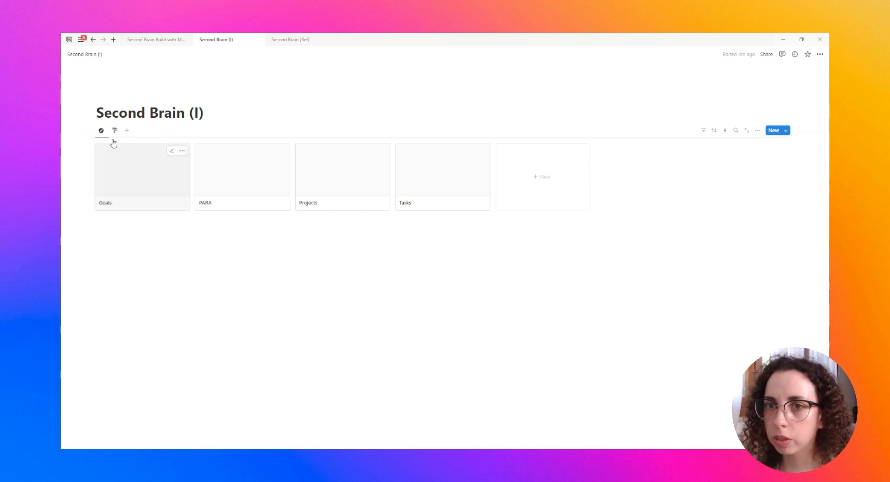
Set the gallery view's card preview to None.
left_click(757, 132)
left_click(803, 178)
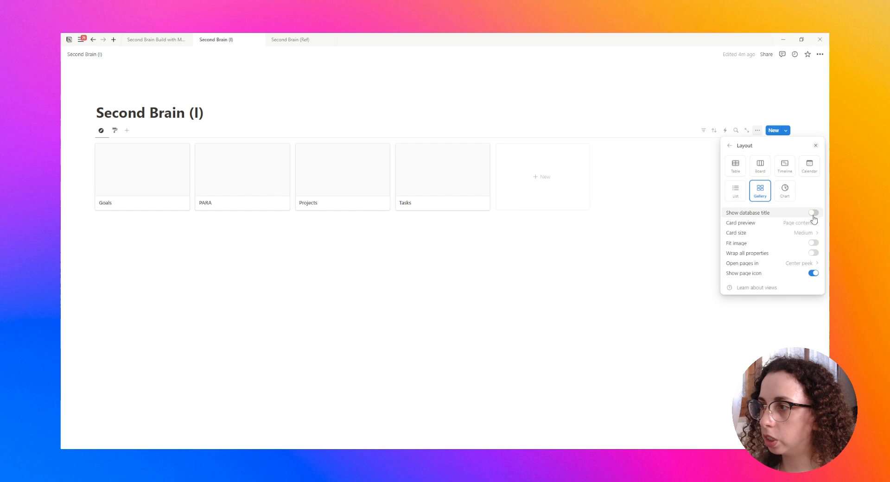
left_click(787, 224)
left_click(762, 235)
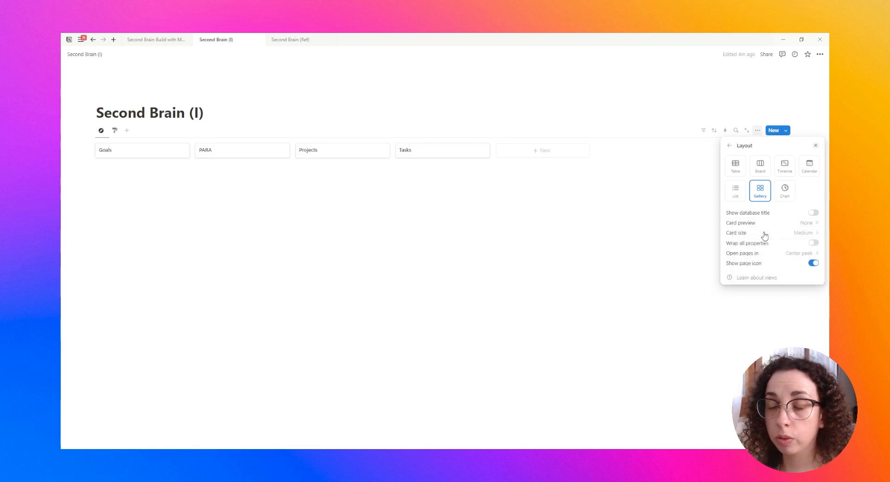
Try the Aesthetic and Dark Mode images as the gallery's card preview and return the preview to None.
left_click(792, 224)
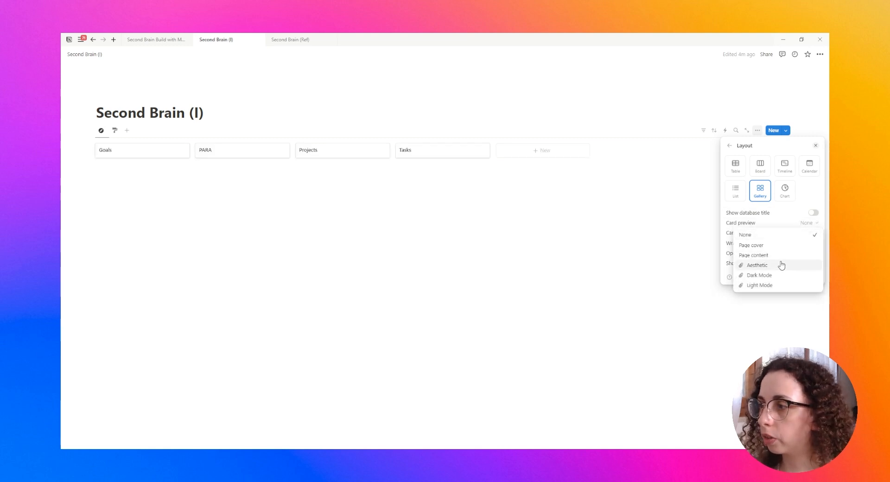
left_click(780, 264)
left_click(788, 223)
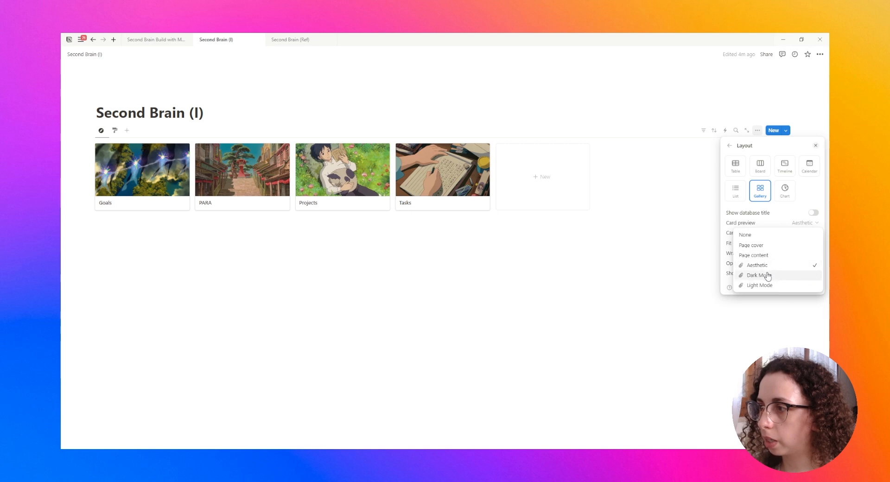
left_click(755, 276)
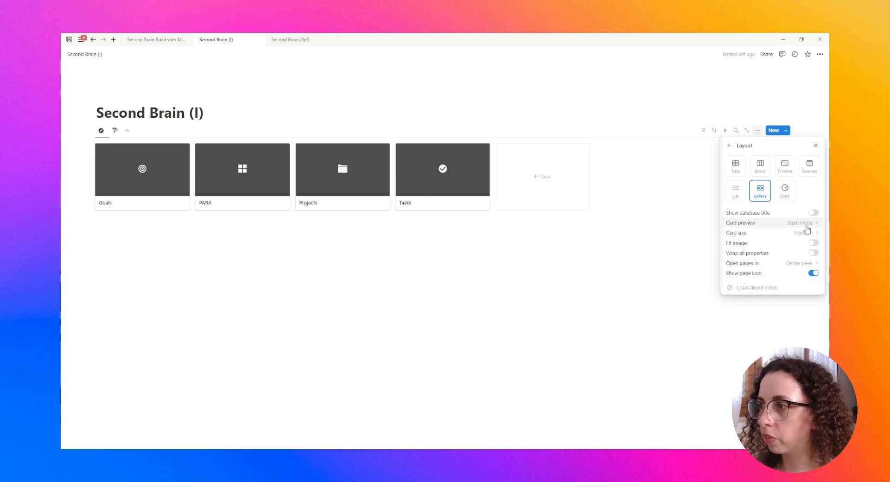
left_click(800, 224)
left_click(755, 237)
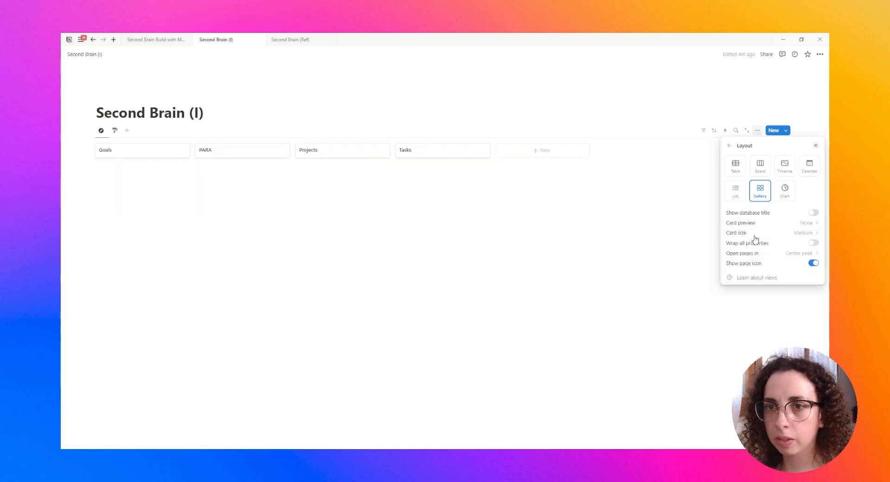
Check how the Tasks card opens and set the gallery view to open pages as Full page.
left_click(404, 281)
left_click(130, 154)
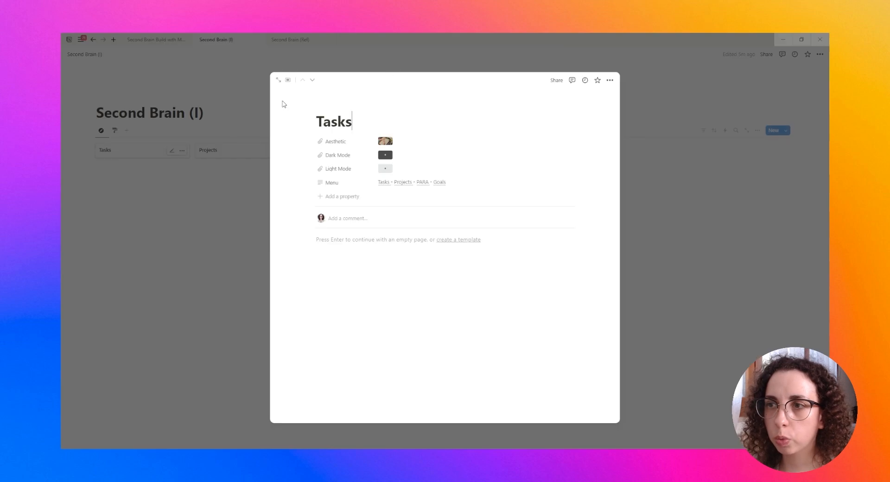
left_click(641, 171)
left_click(756, 131)
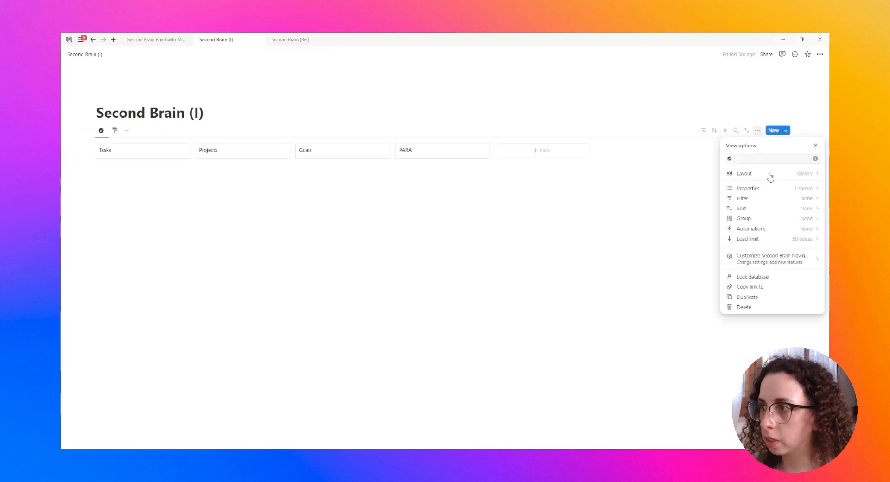
left_click(812, 176)
left_click(799, 253)
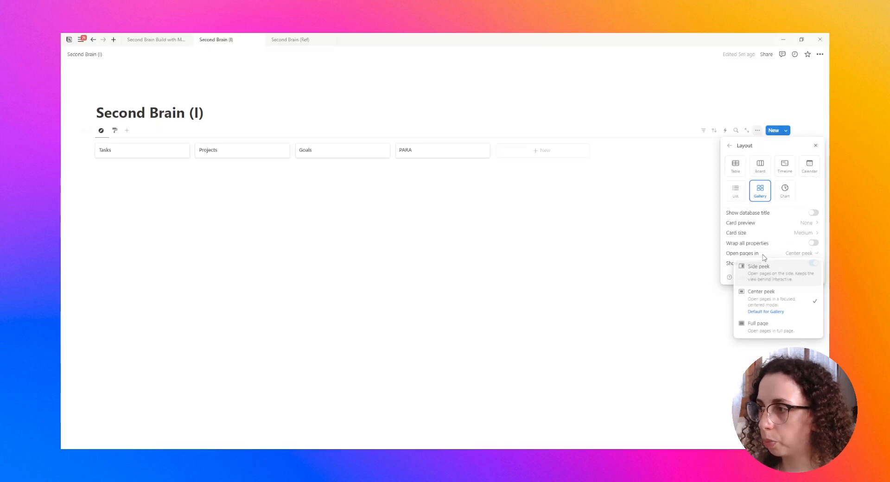
left_click(760, 327)
left_click(423, 246)
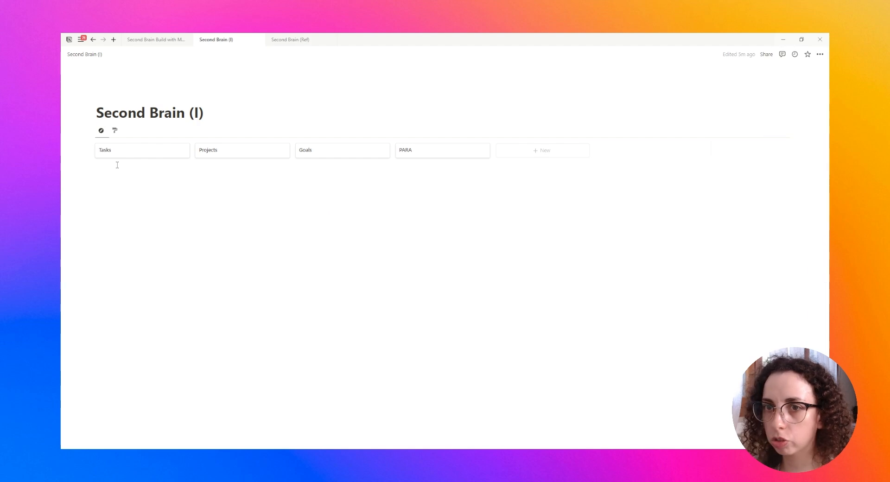
Open the Tasks page from the gallery and turn on Full width for it.
left_click(123, 155)
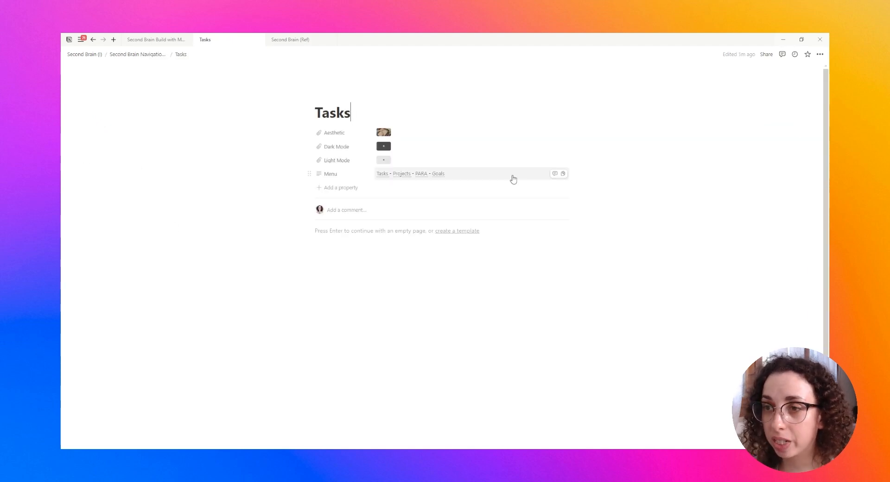
left_click(819, 55)
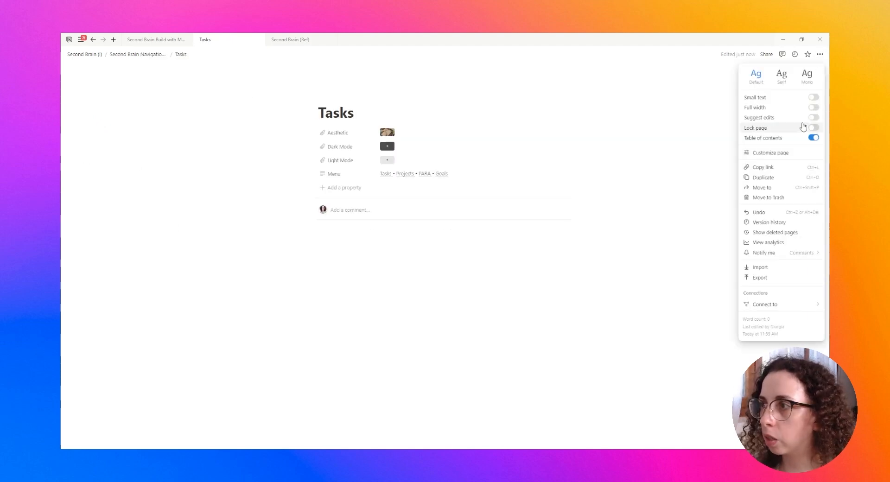
left_click(816, 110)
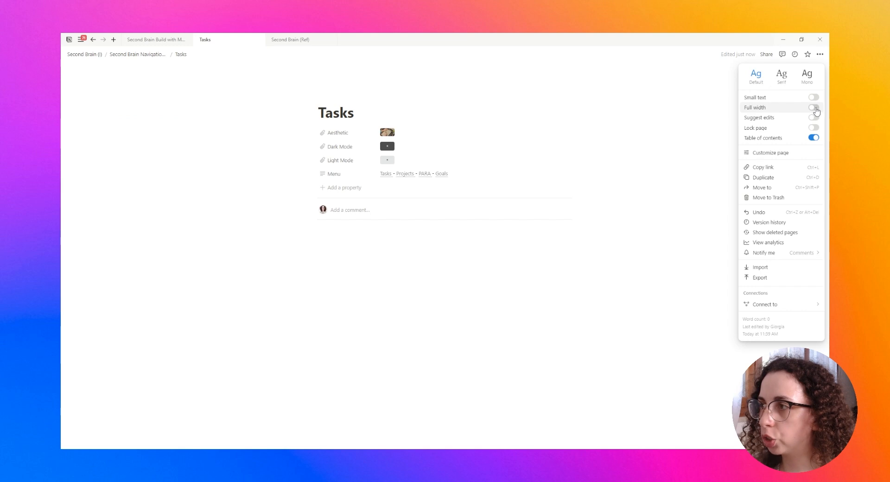
Set the Aesthetic, Dark Mode and Light Mode properties on the Tasks page to Always hide, leaving Menu shown.
left_click(117, 135)
left_click(117, 134)
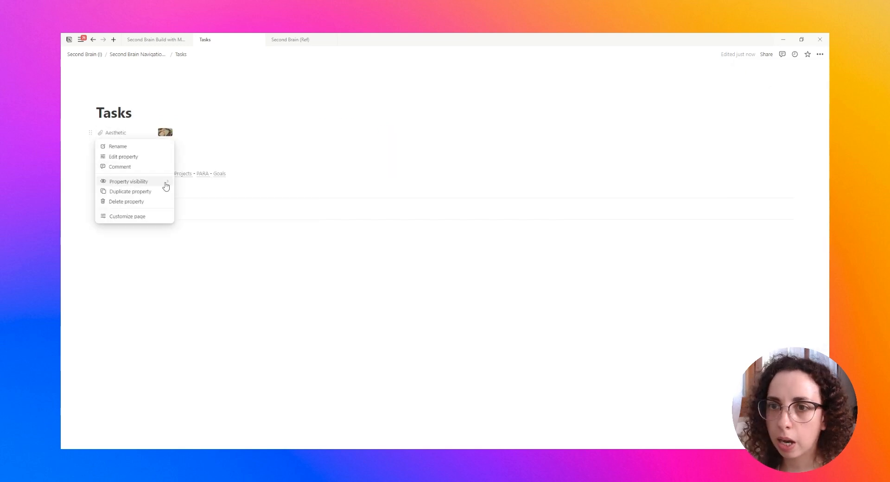
mouse_move(167, 181)
left_click(193, 192)
left_click(130, 136)
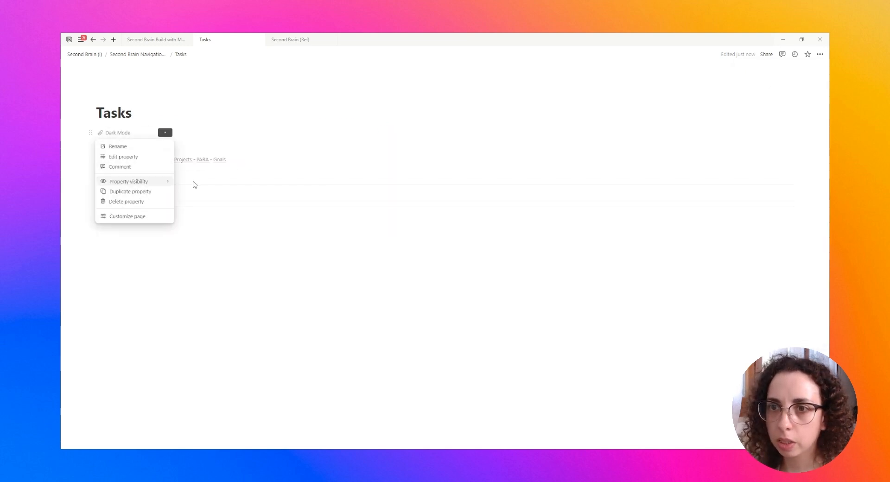
left_click(194, 190)
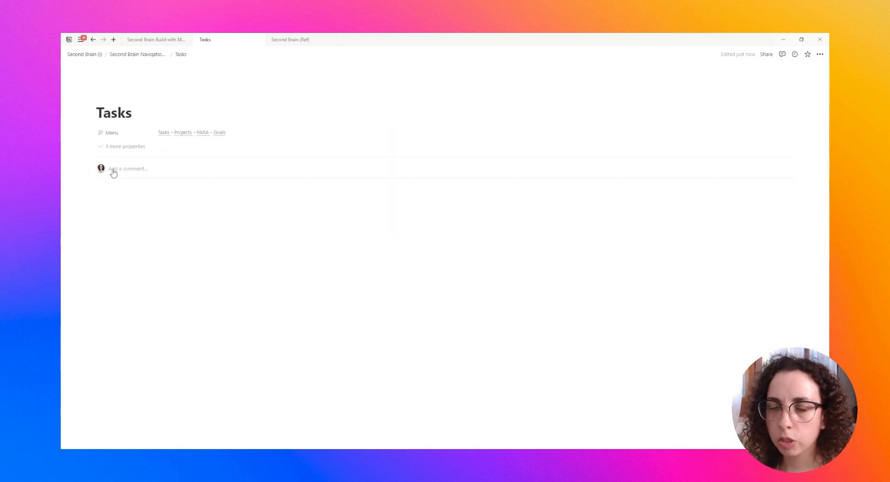
Turn off top-level page discussions for all pages in the navigation database.
left_click(820, 54)
left_click(783, 153)
left_click(804, 93)
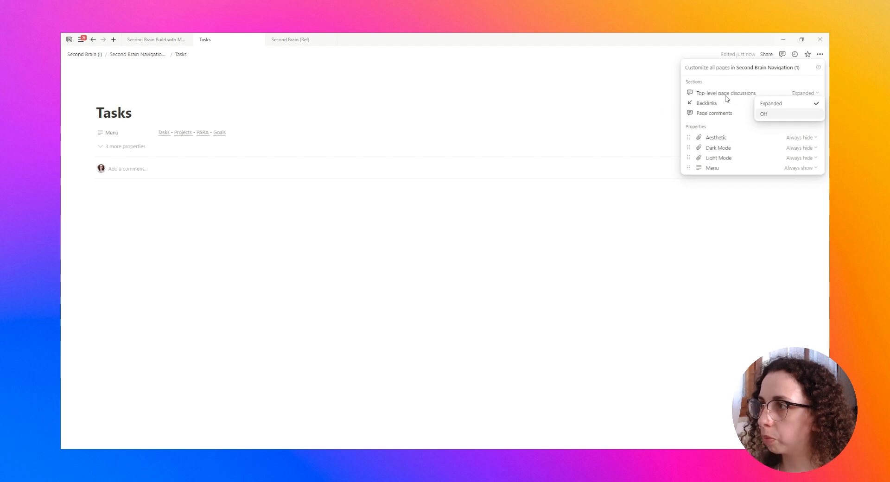
left_click(773, 115)
left_click(71, 140)
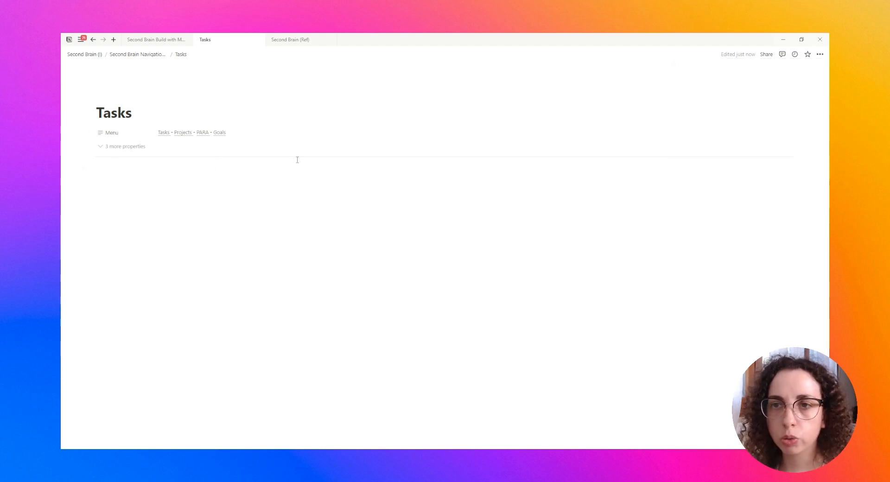
Return to the Second Brain (I) page and start an empty line below the gallery.
left_click(137, 55)
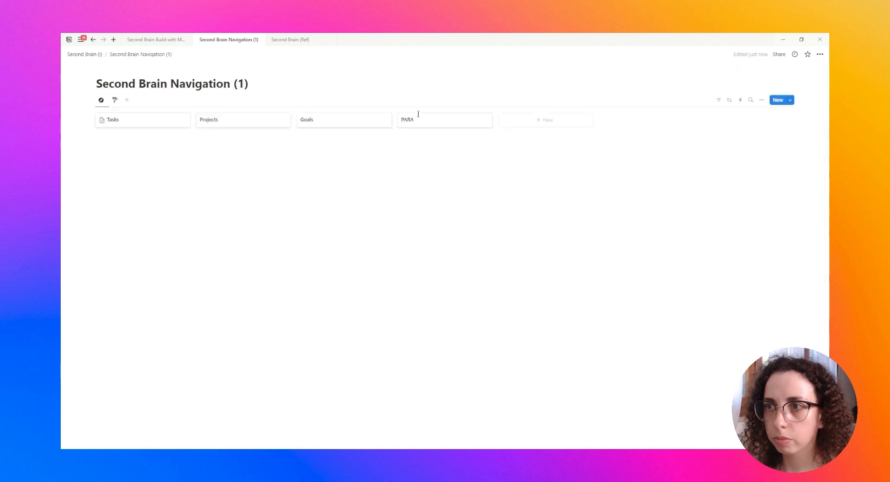
left_click(84, 55)
left_click(227, 207)
key("Return")
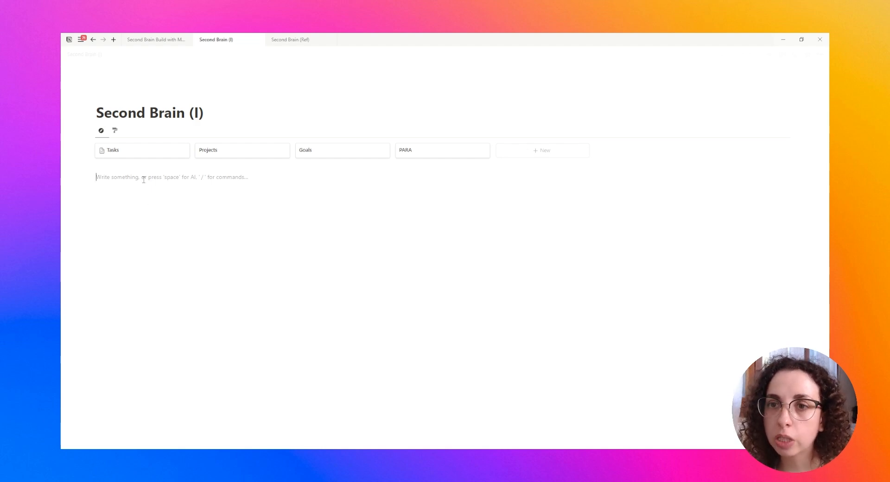
Open the Tasks page and insert a ↶ return arrow in the page body.
left_click(129, 155)
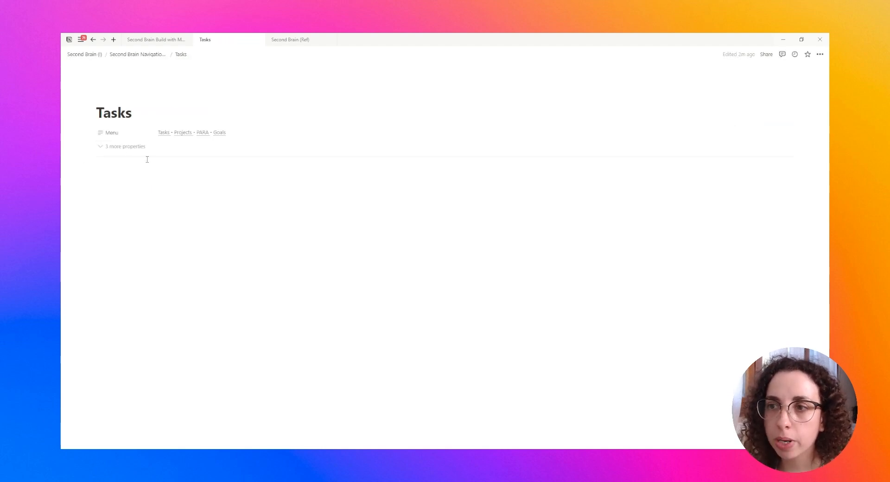
left_click(147, 222)
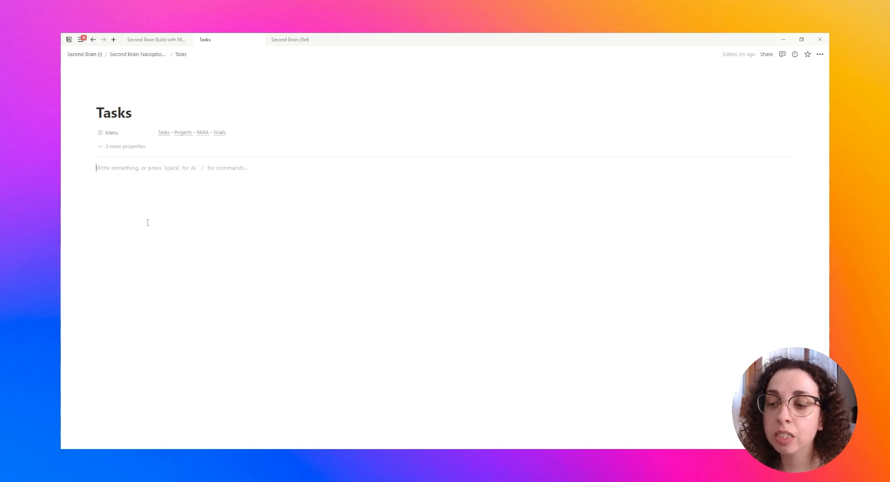
double_click(103, 113)
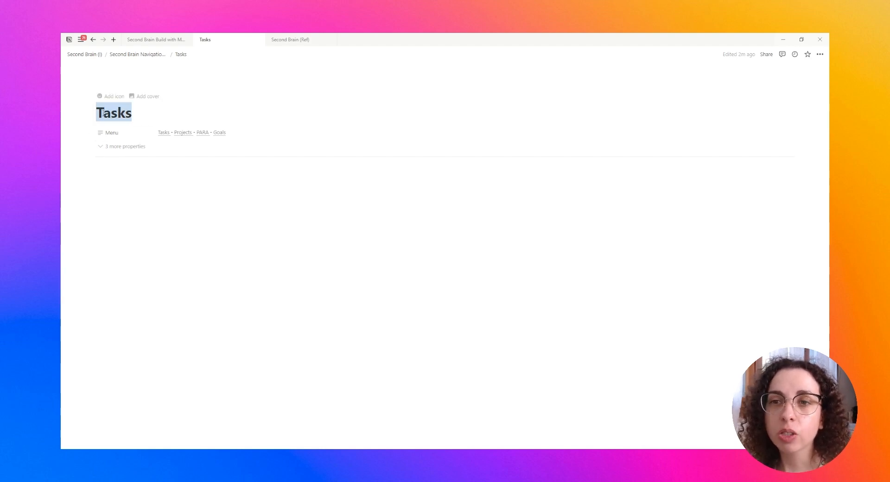
left_click(111, 114)
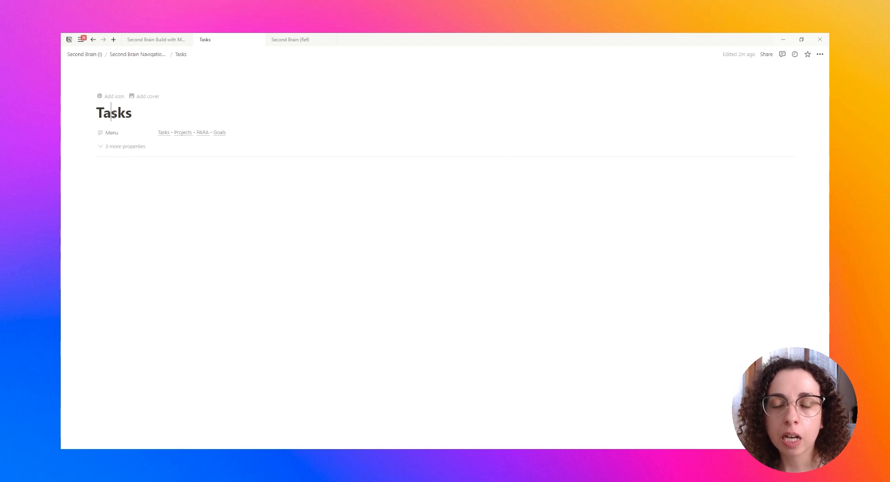
left_click(174, 214)
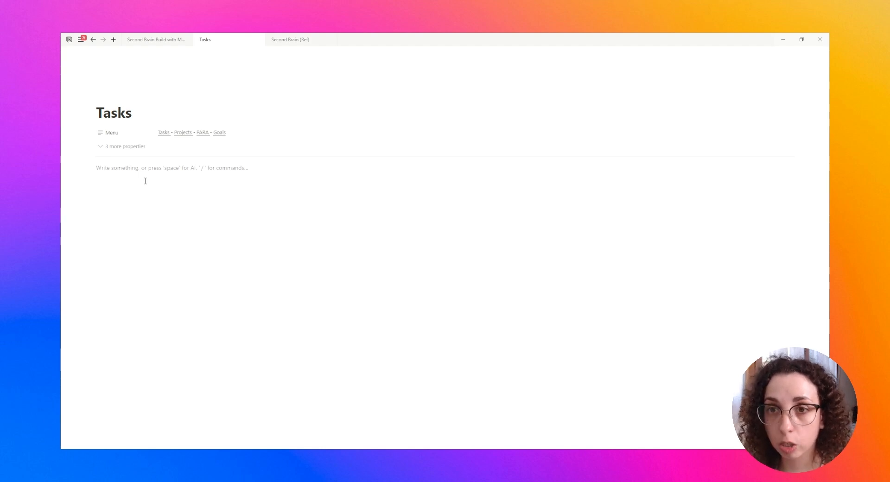
type("↶")
left_click(112, 171)
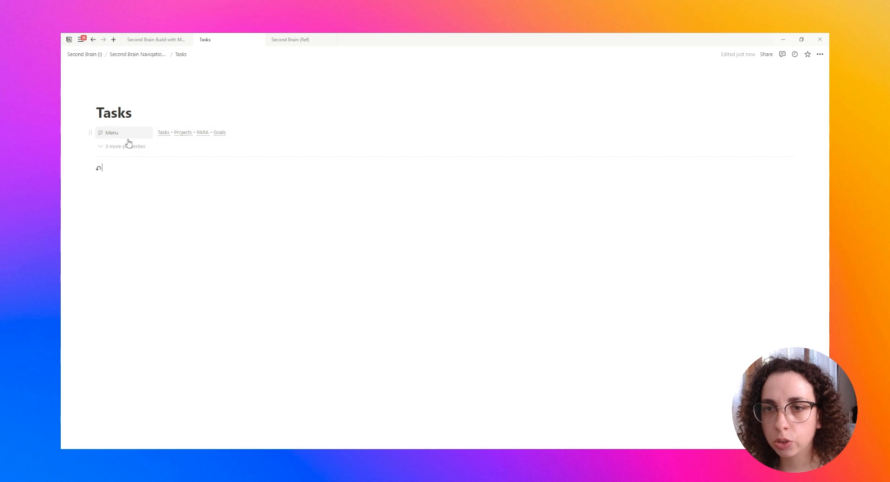
Go back to the Second Brain (I) page and copy its link.
left_click(143, 55)
left_click(91, 54)
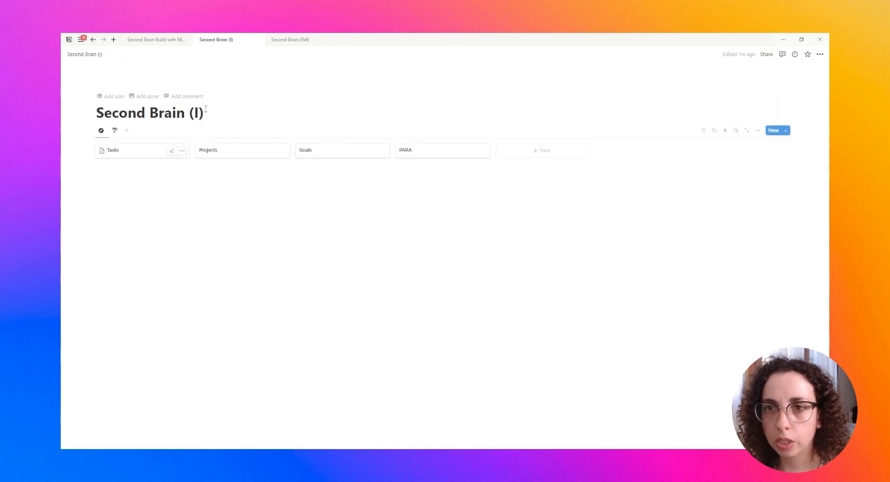
left_click(820, 54)
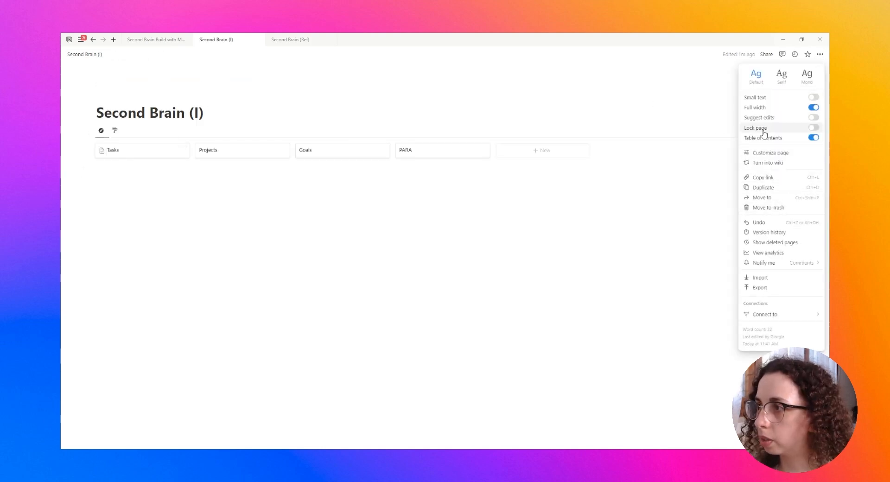
left_click(762, 177)
Link the return arrow on the Tasks page to the Second Brain (I) page, test it, and place it before the page title.
left_click(133, 151)
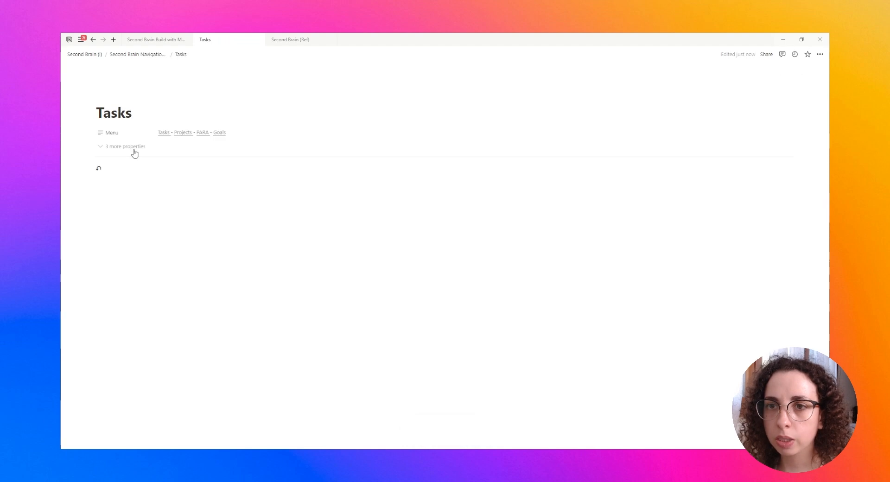
left_click(179, 239)
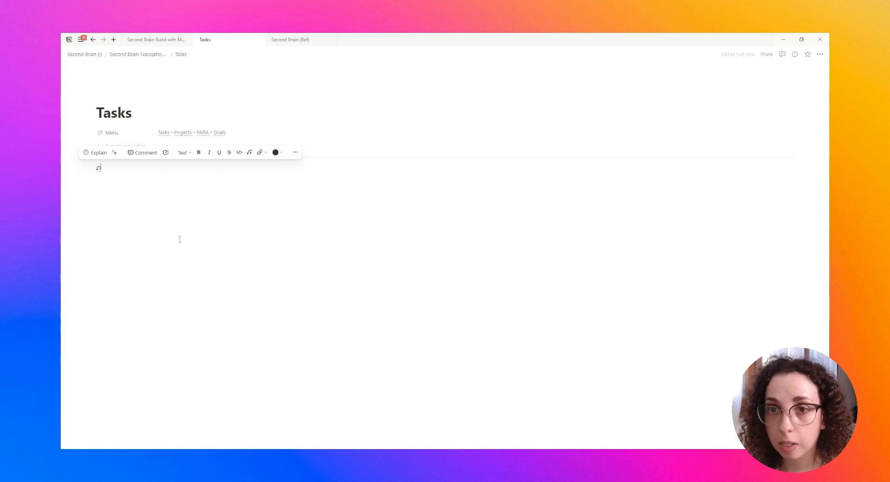
left_click(142, 170)
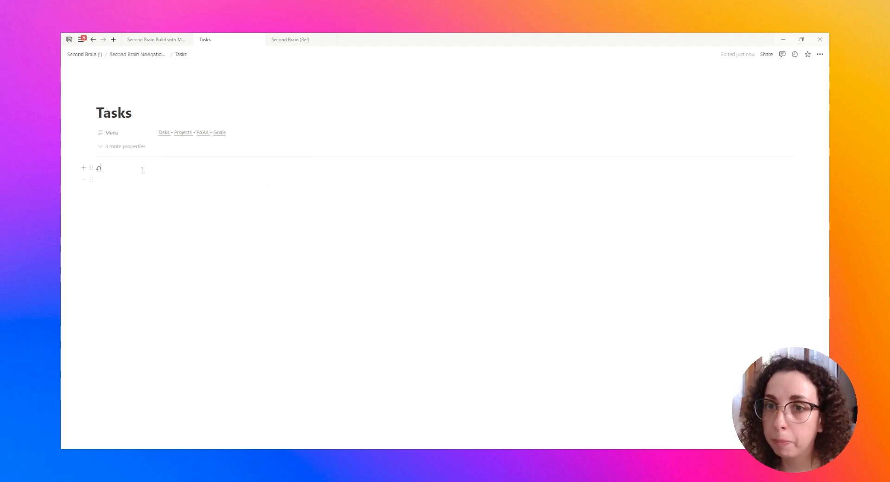
left_click(99, 169)
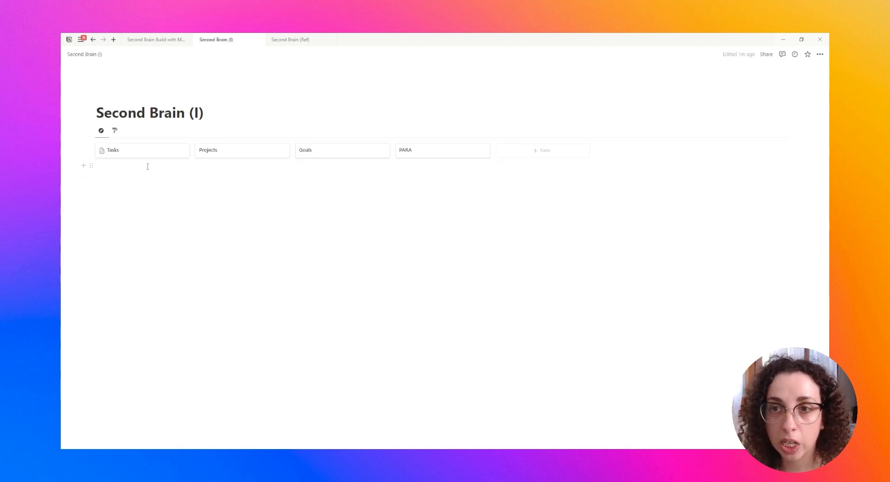
left_click(141, 152)
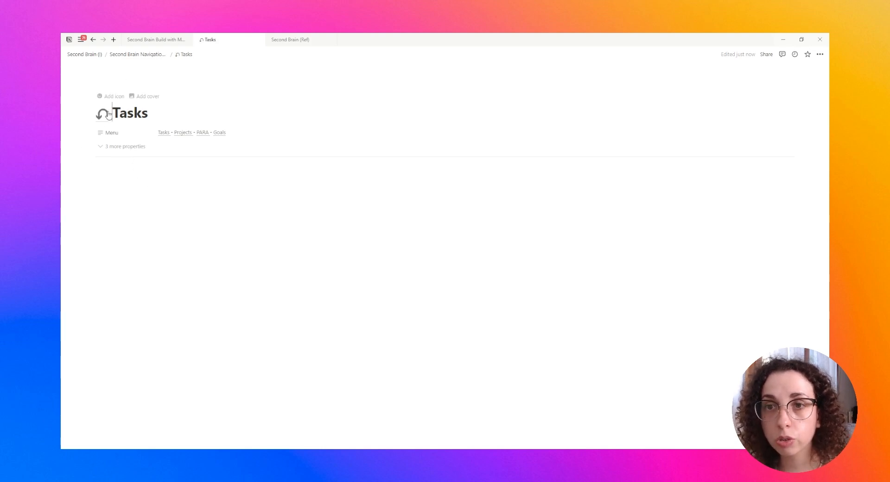
Add a toggle named Navigation Bar below the Second Brain (I) title and place the gallery database inside it.
type("> N")
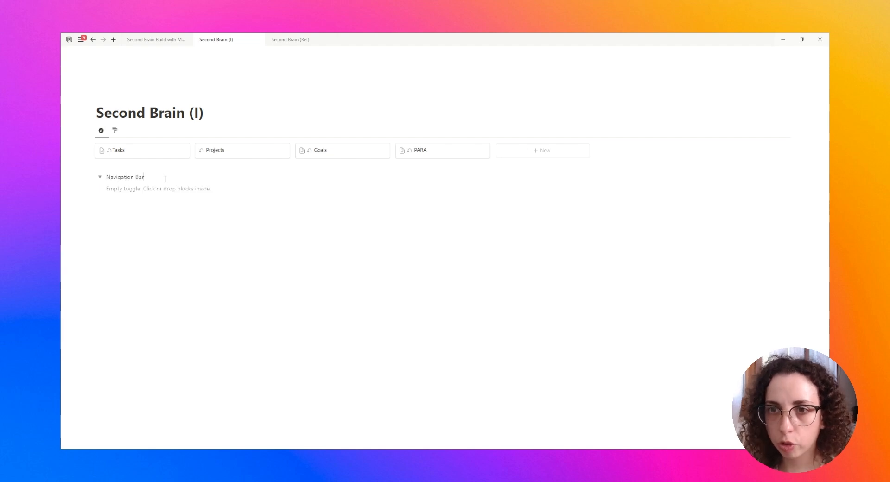
left_click_drag(88, 177, 99, 140)
left_click(139, 201)
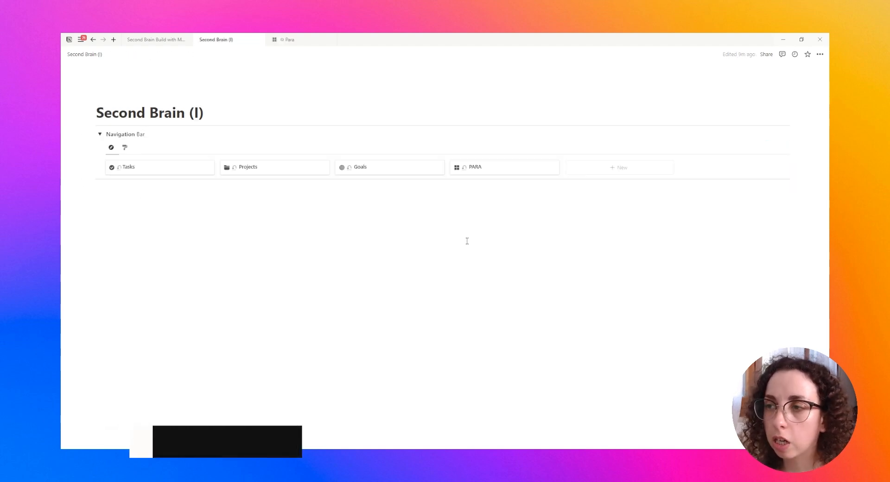
Open the PARA page and add an inline database titled Projects.
left_click(483, 170)
left_click(130, 219)
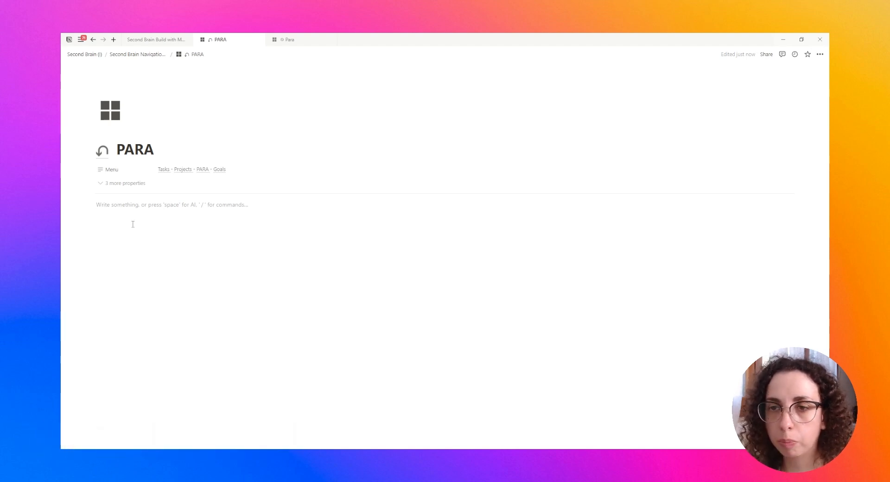
type("/da")
key("Return")
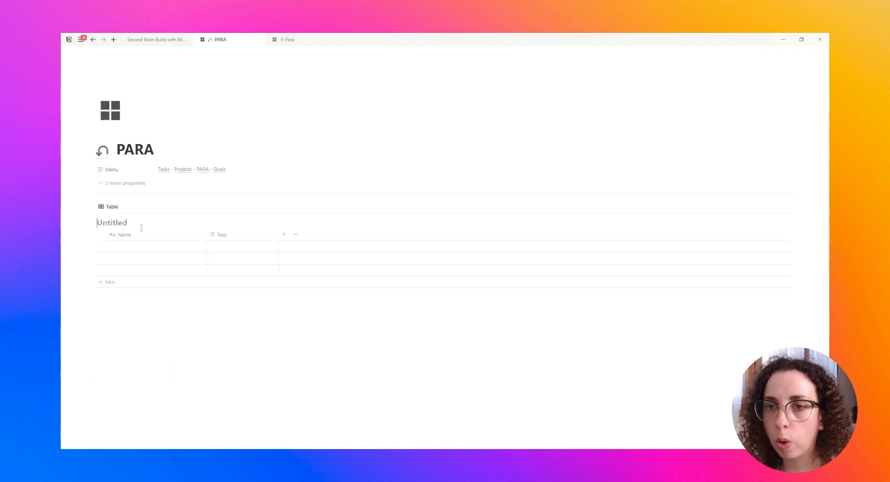
type("Proe")
type("ects")
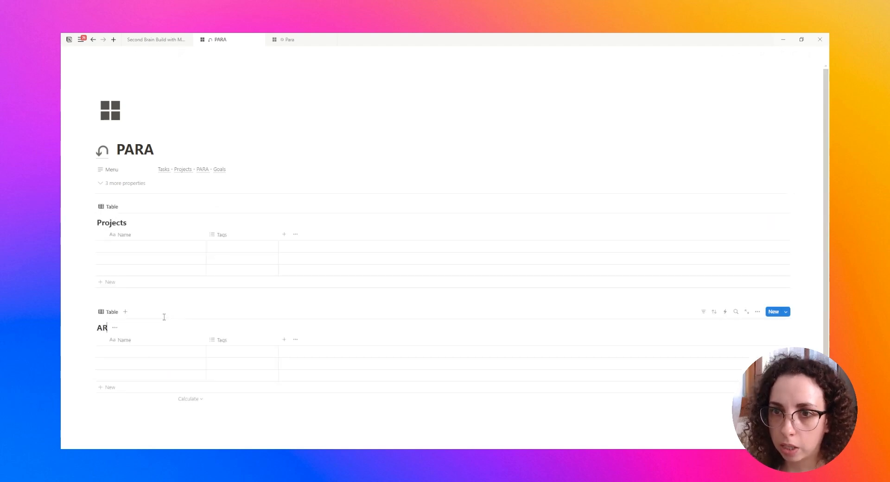
Add inline databases titled Areas and Resources below the Projects database on the PARA page.
type("eas")
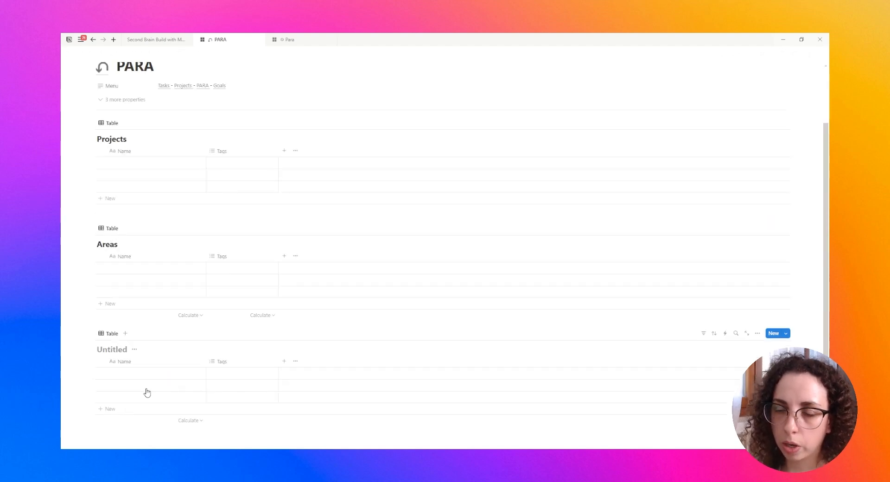
type("Resources")
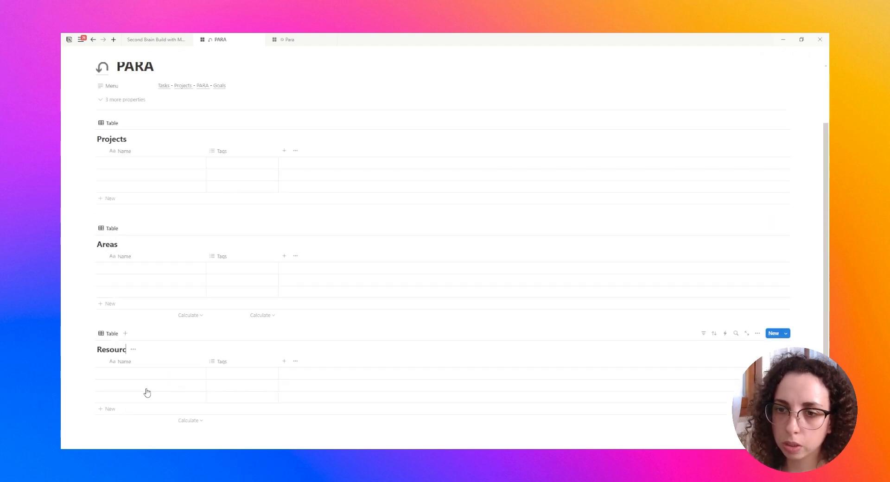
scroll(229, 343, "up", 2)
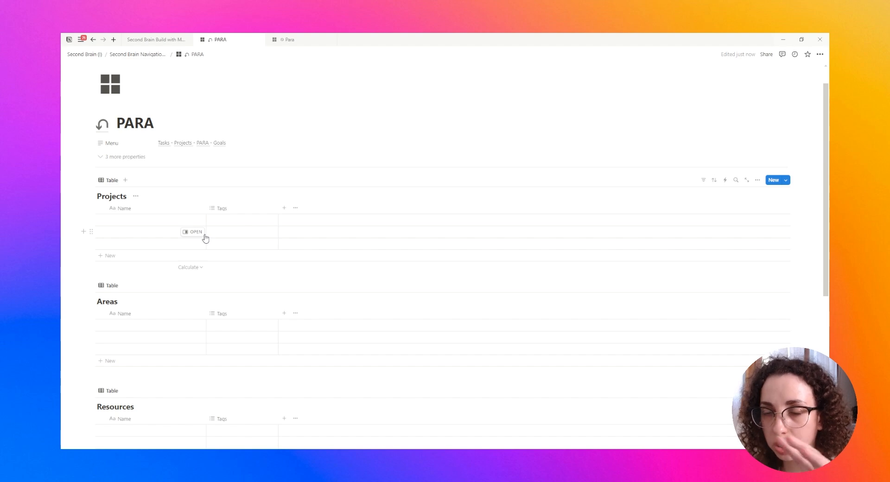
Delete the Tags property from the Projects database.
left_click(238, 210)
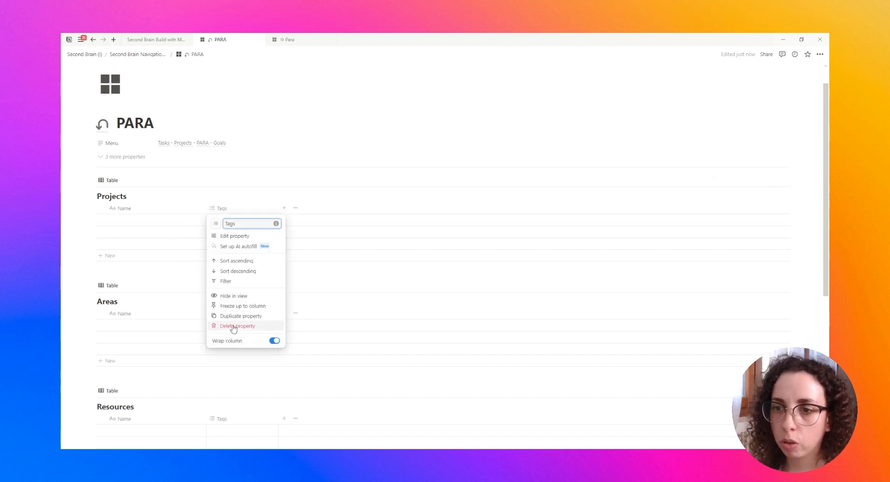
left_click(236, 325)
key("Return")
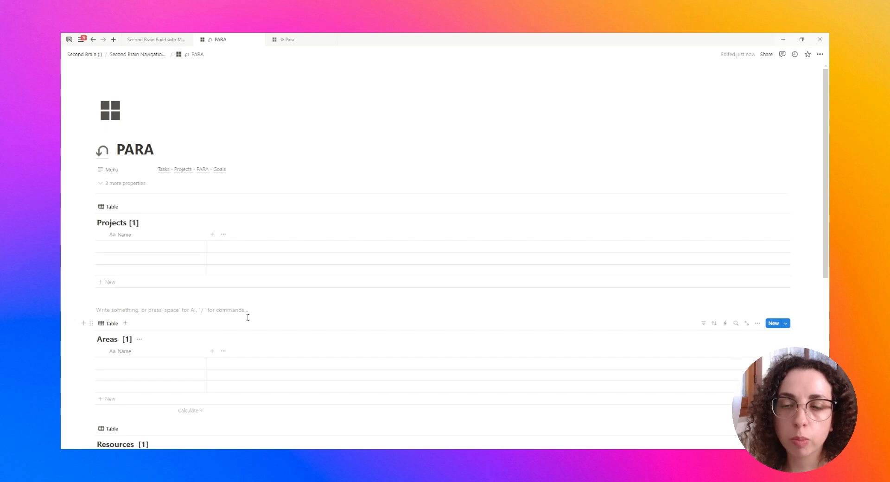
Add a small heading named Projects, check the page's table of contents setting, and place the heading above the Projects [1] database.
type("### Pro")
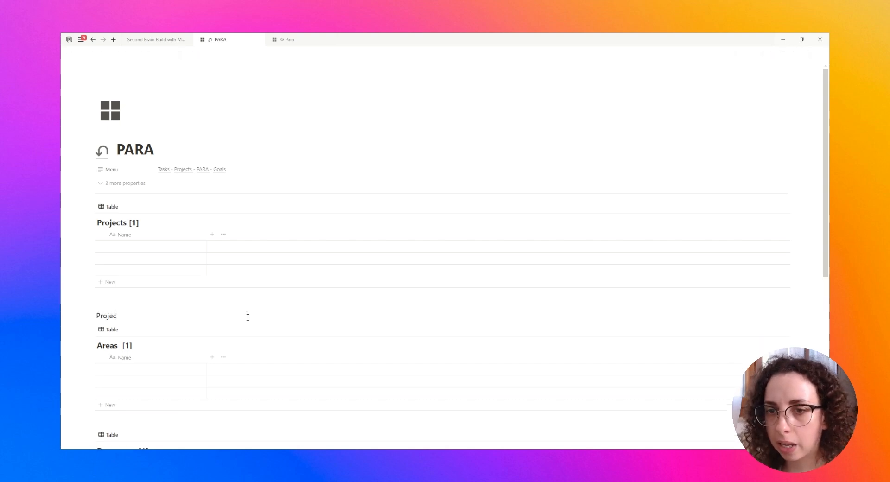
double_click(105, 315)
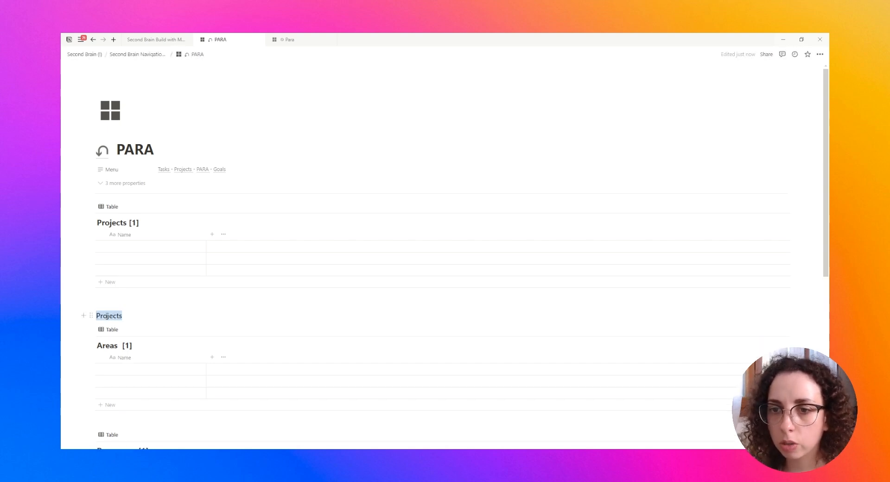
left_click(819, 54)
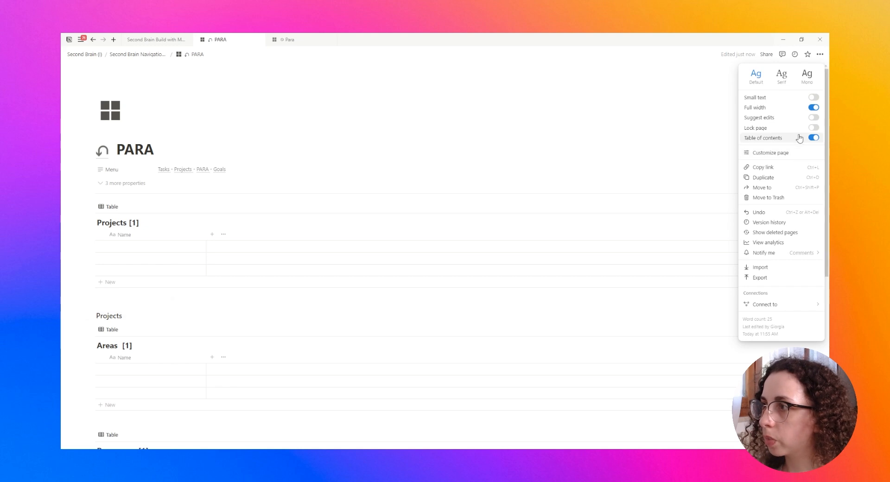
left_click(610, 140)
scroll(449, 351, "down", 2)
scroll(449, 351, "up", 1)
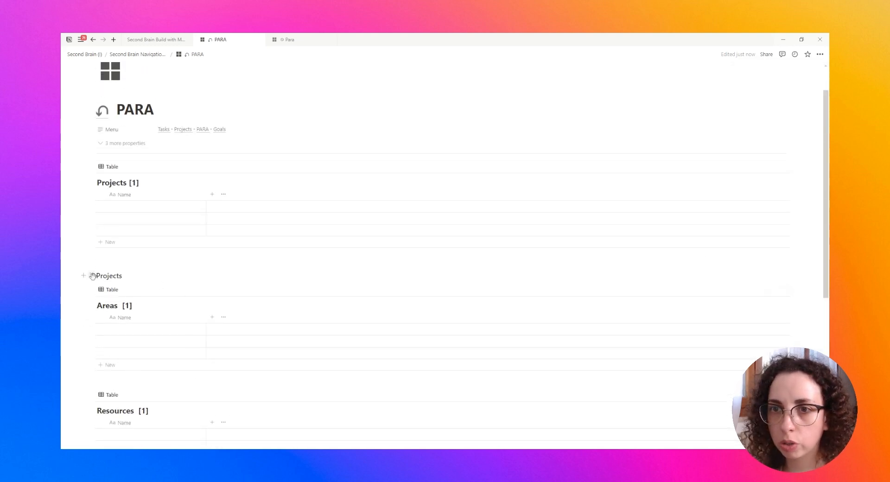
left_click_drag(93, 276, 97, 163)
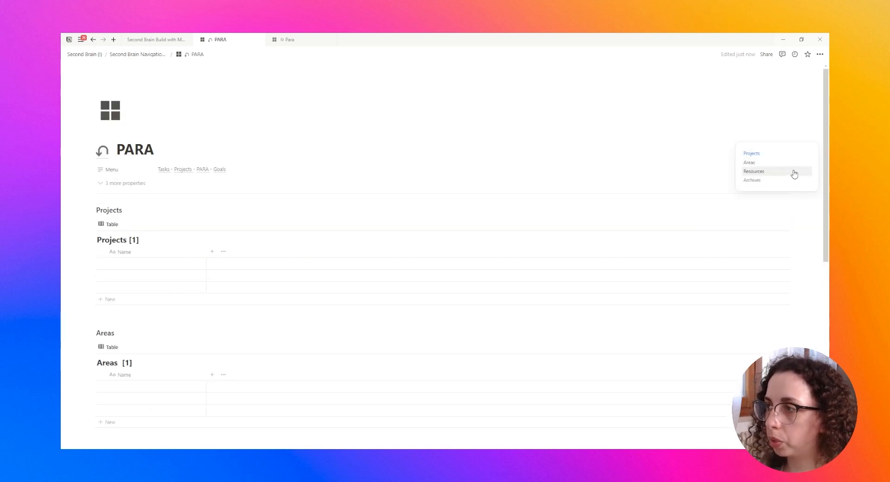
Test the table of contents links by jumping between the PARA page's section headings.
left_click(794, 172)
left_click(790, 180)
left_click(789, 171)
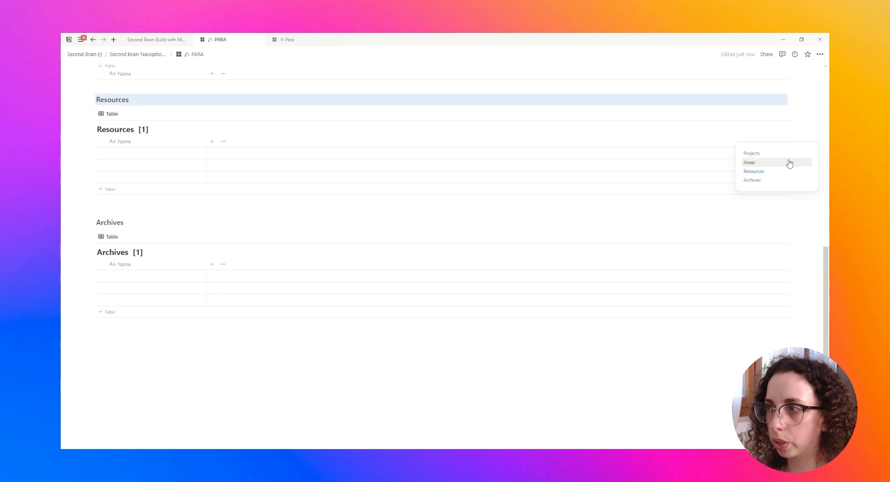
left_click(789, 154)
scroll(345, 249, "up", 3)
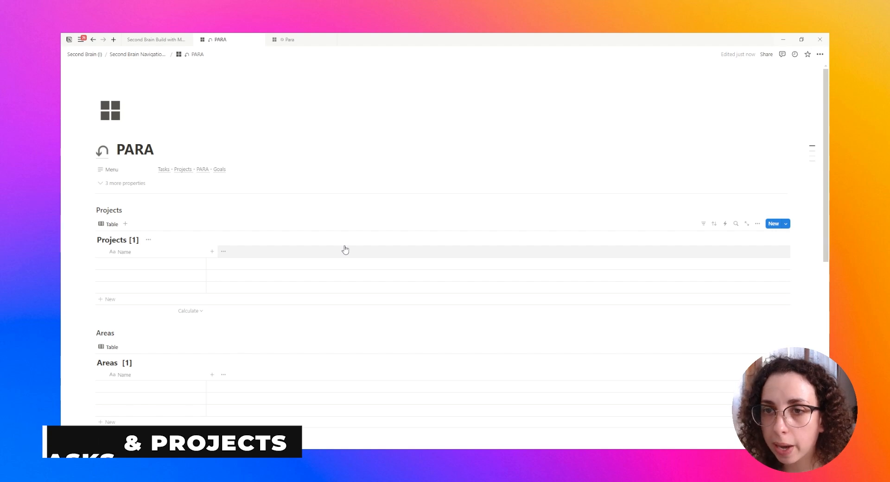
Add an inline database titled Tasks [1] above the Projects heading.
left_click(134, 203)
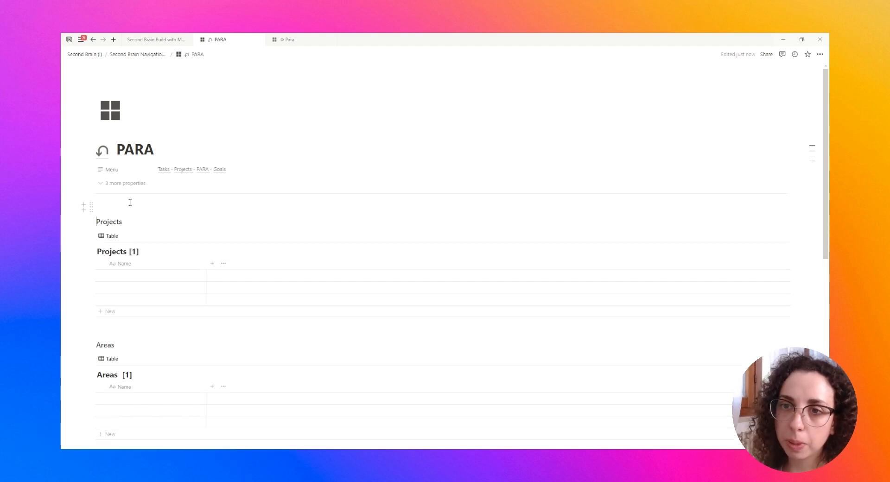
type("/data")
key("Return")
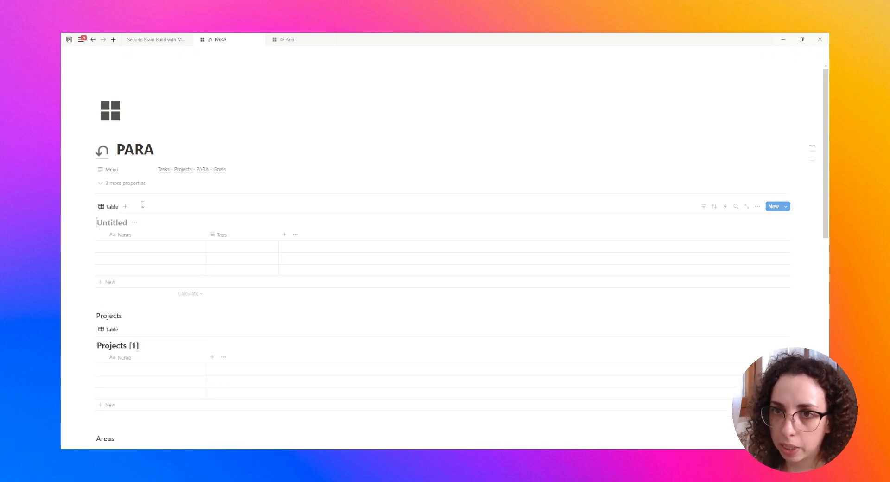
type("Tasks [1")
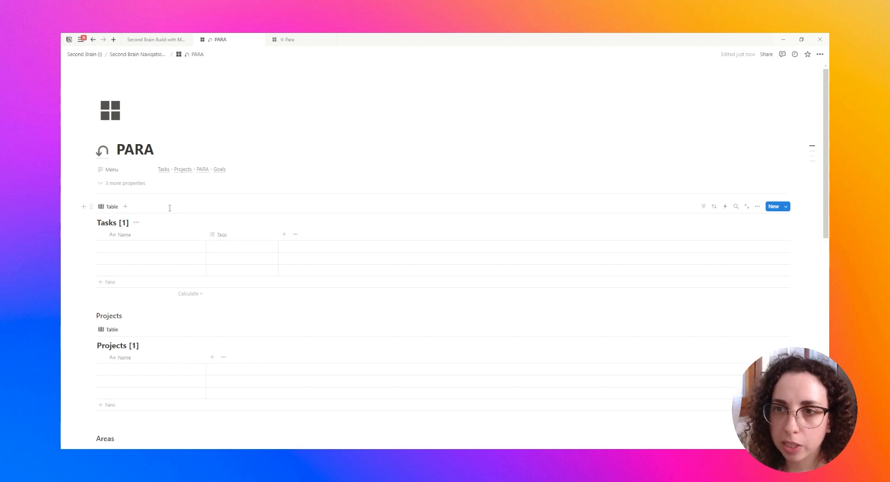
Delete the Tags property from the Tasks [1] database.
left_click(243, 234)
left_click(239, 352)
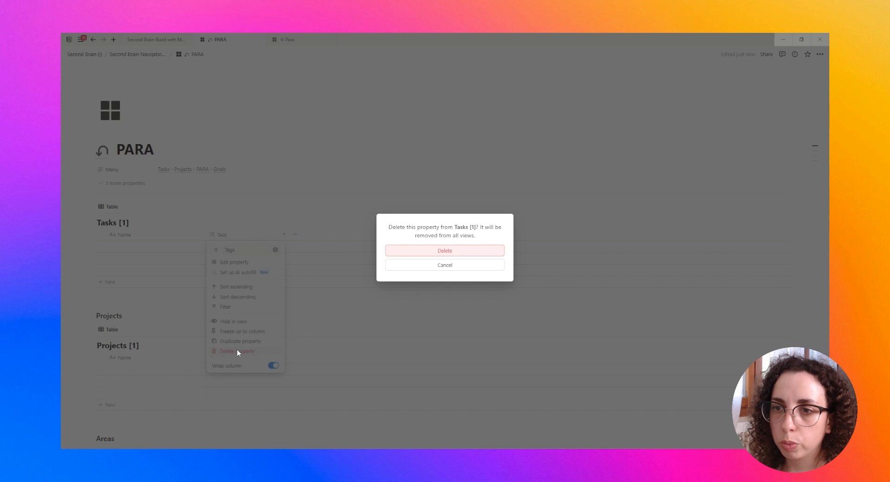
left_click(403, 264)
Add a Date property to the Tasks [1] database.
scroll(231, 197, "down", 5)
scroll(230, 198, "down", 3)
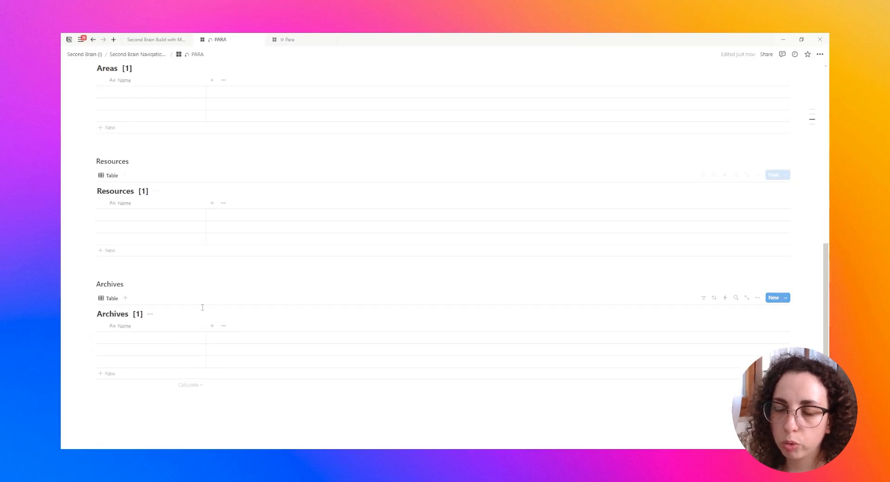
scroll(198, 305, "up", 8)
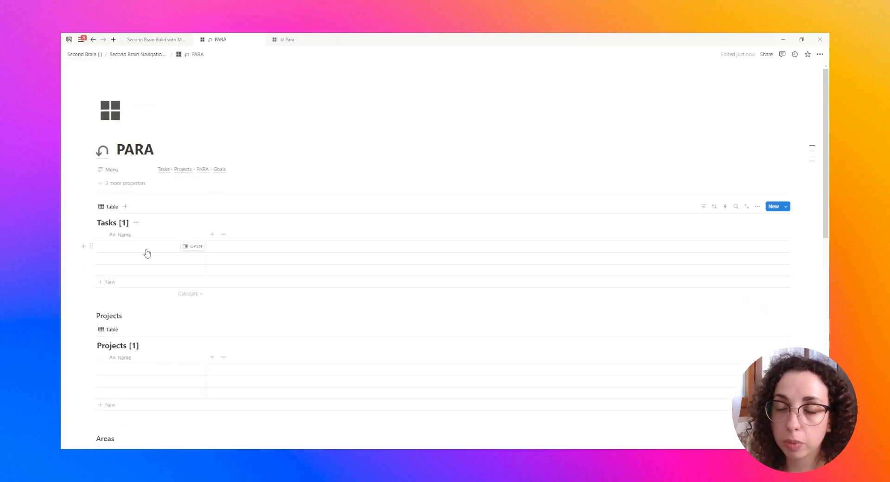
left_click(211, 234)
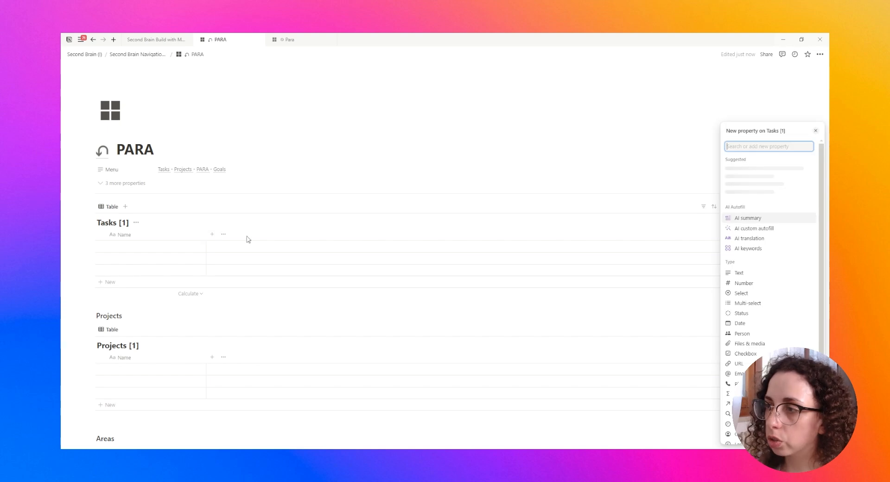
type("date")
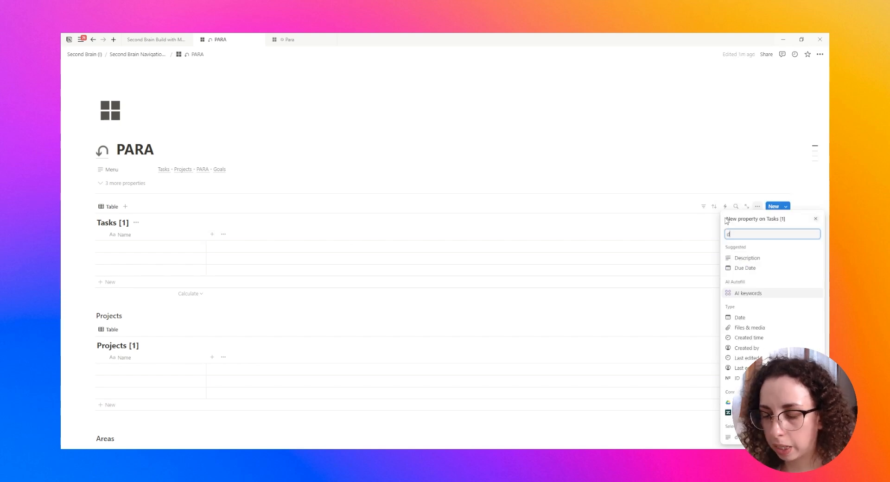
key("Return")
left_click(284, 236)
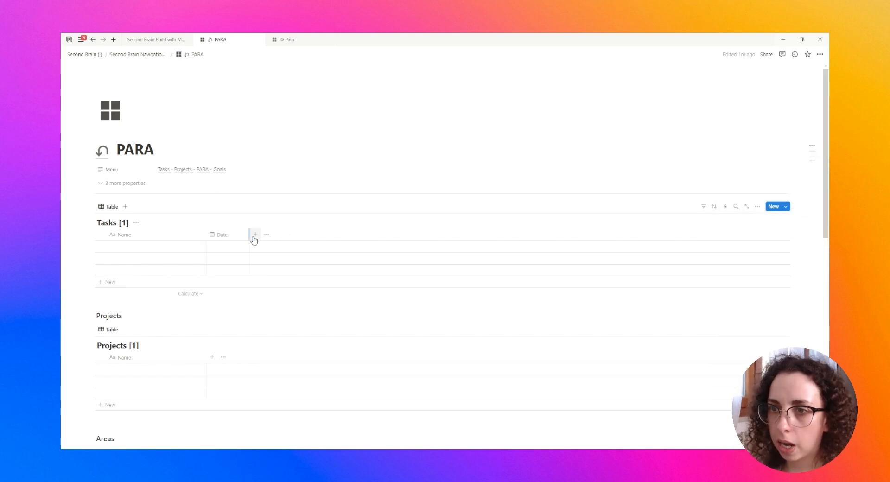
Add a checkbox property named Completed to Tasks [1] and narrow its column to the width of the checkbox.
left_click(254, 235)
type("check")
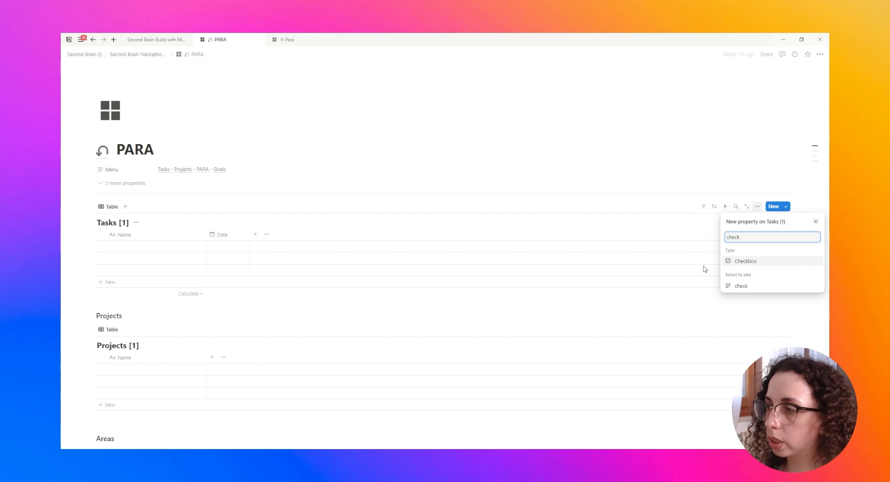
left_click(747, 262)
left_click(635, 241)
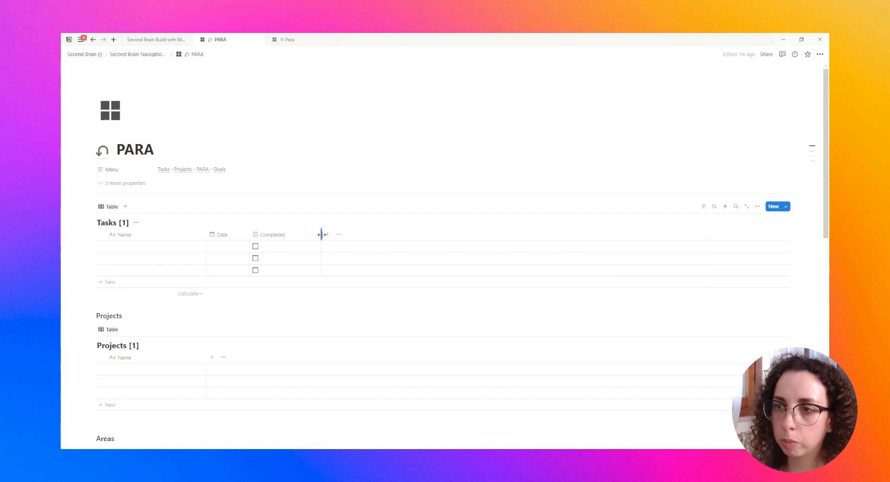
left_click_drag(322, 235, 261, 237)
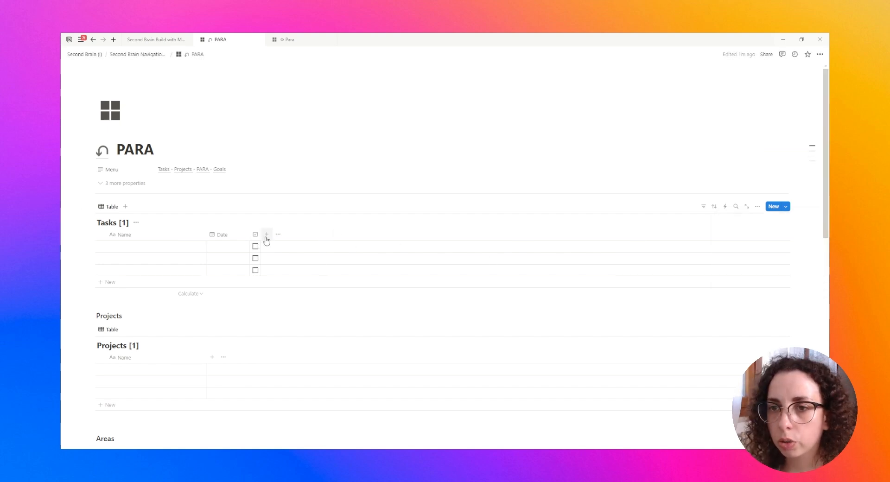
Add a text property named Inline Note to the Tasks [1] database.
left_click(266, 235)
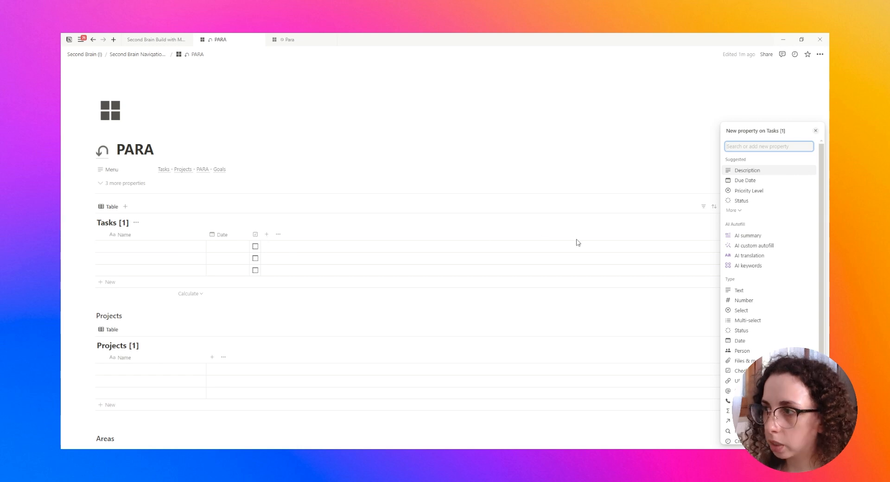
key("Return")
type("INlin")
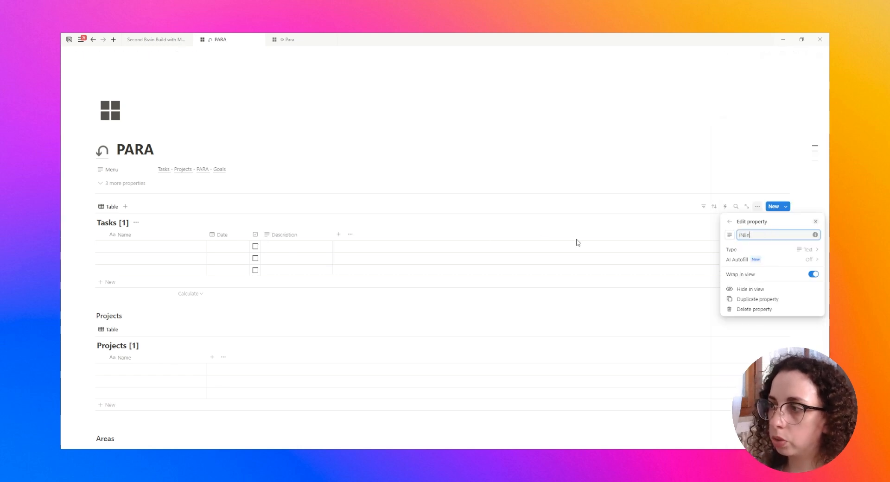
type("e Note")
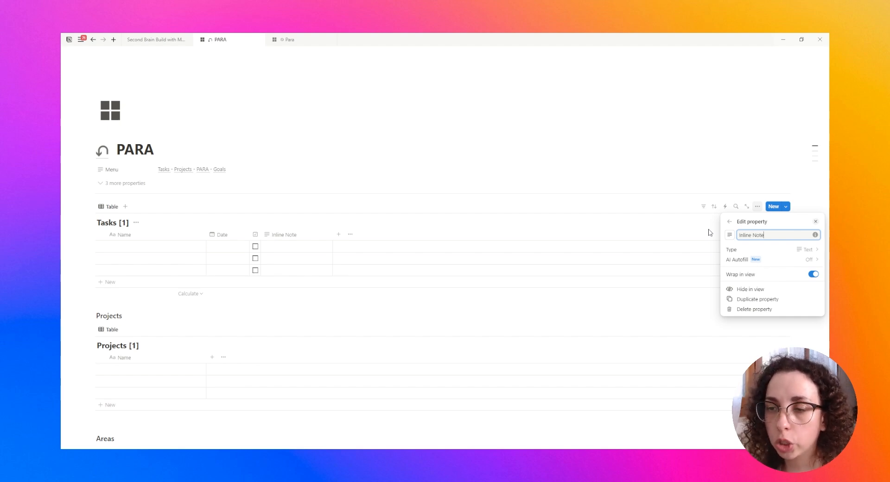
Add a select property named Priority to the Tasks [1] database.
left_click(318, 234)
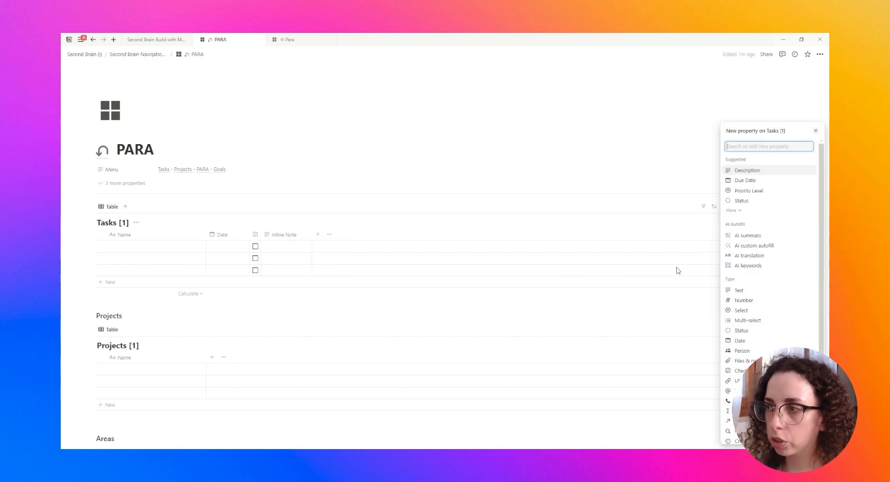
left_click(746, 311)
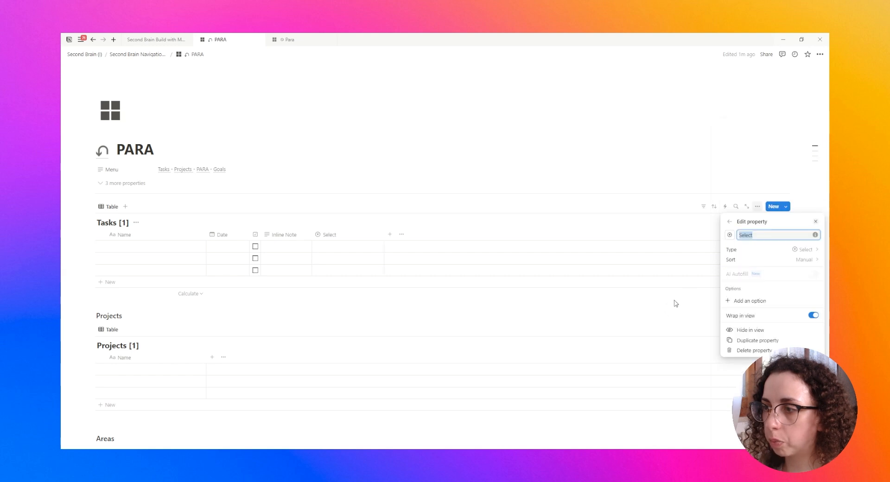
type("Priority")
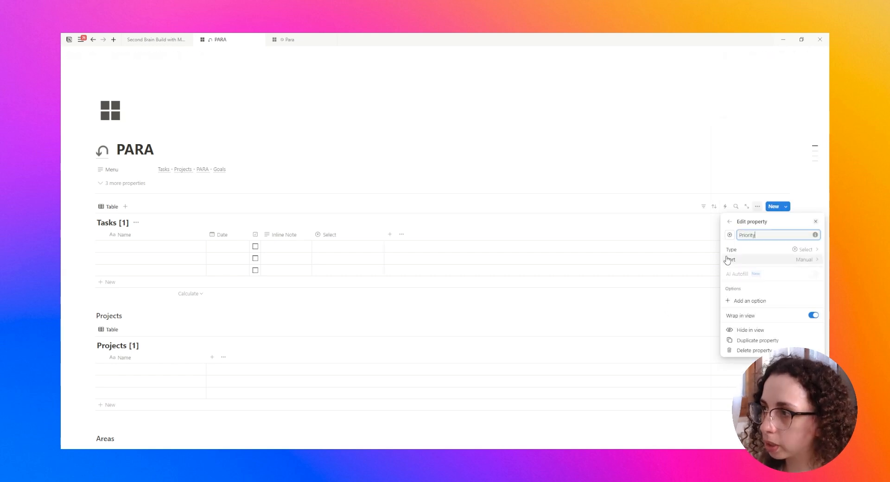
Create the Priority options Low Priority, Medium Priority and High Priority in the first task row, leaving High Priority selected.
left_click(349, 246)
type("Low Priority")
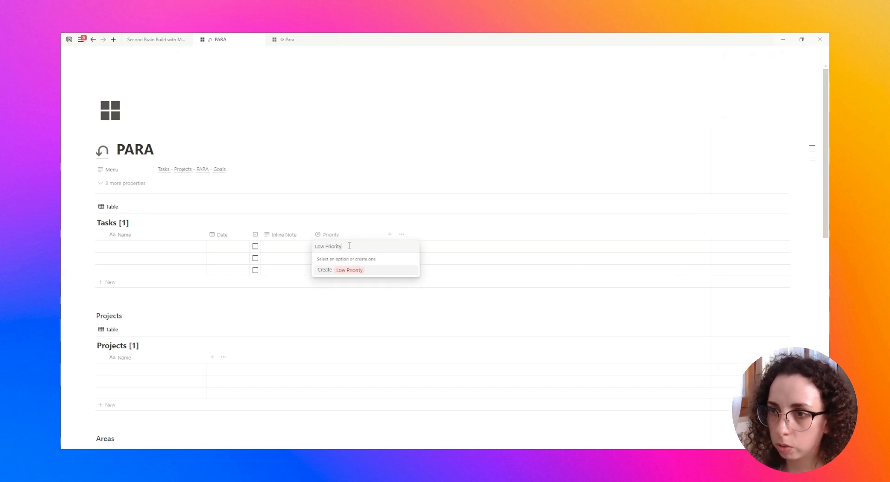
key("Return")
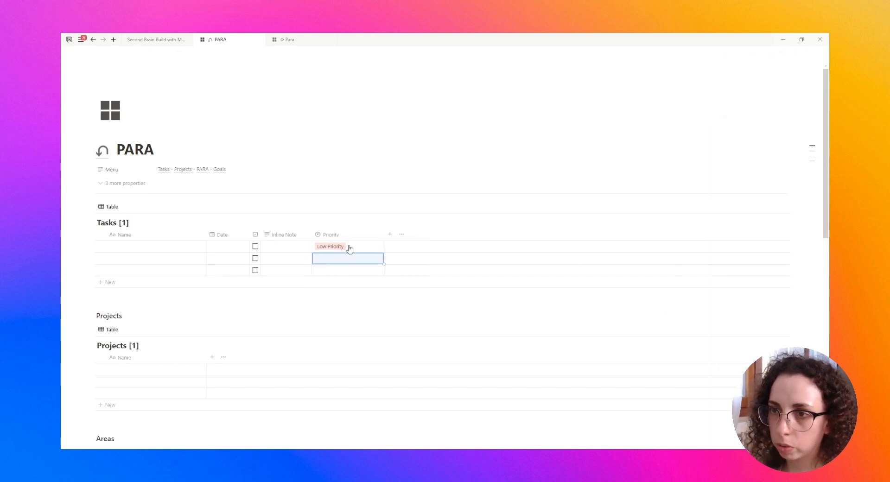
left_click(350, 248)
type("Medium Priority")
key("Return")
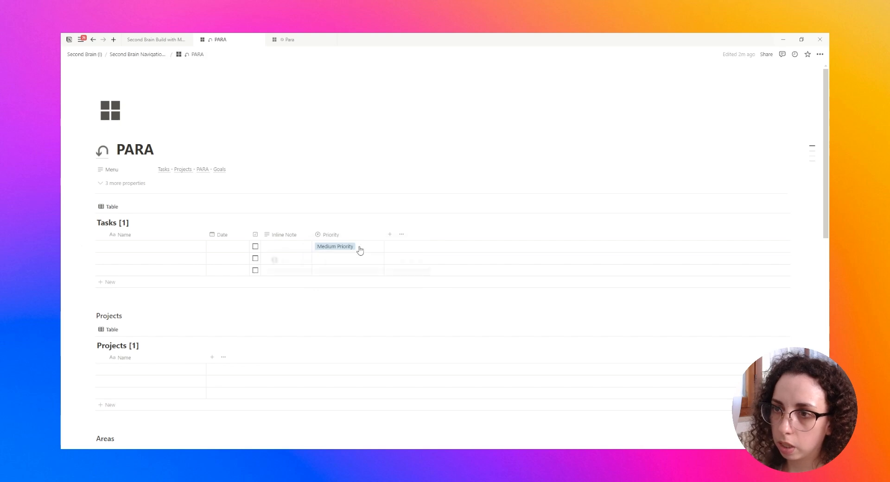
left_click(360, 249)
type("High Priority")
key("Return")
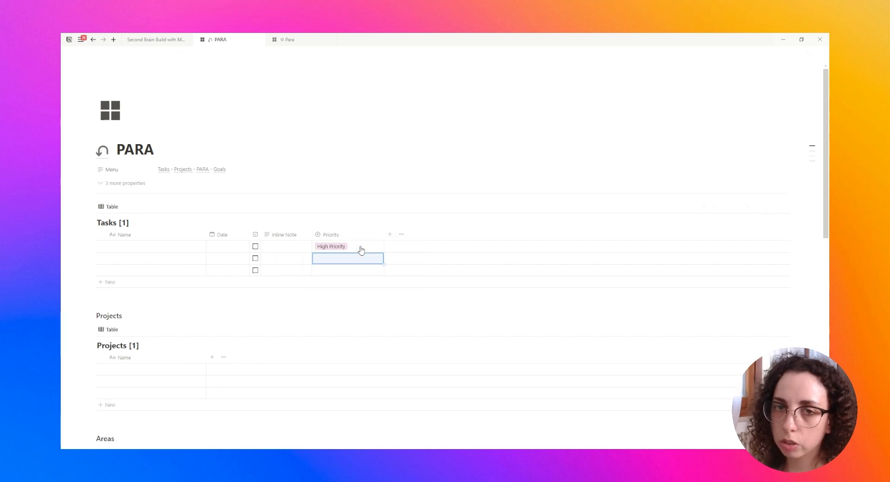
left_click(360, 251)
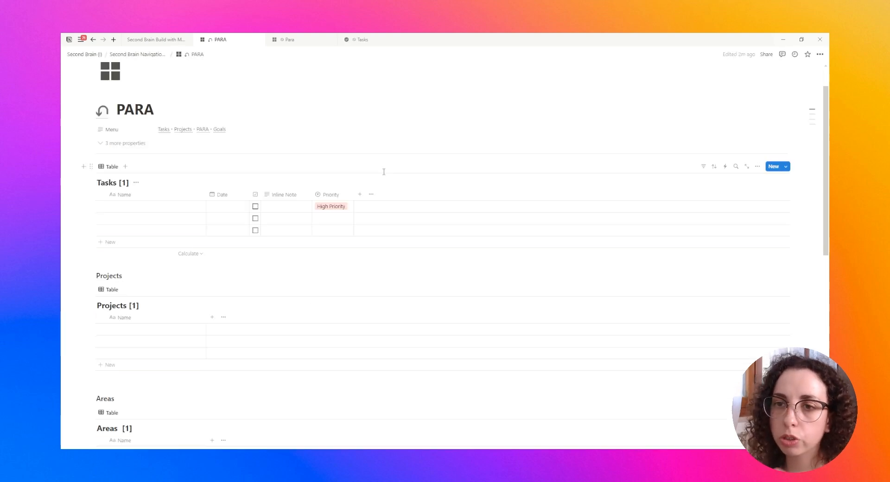
Add a relation property from Tasks [1] to Projects [1] and have it also show on Projects [1].
left_click(360, 195)
type("rela")
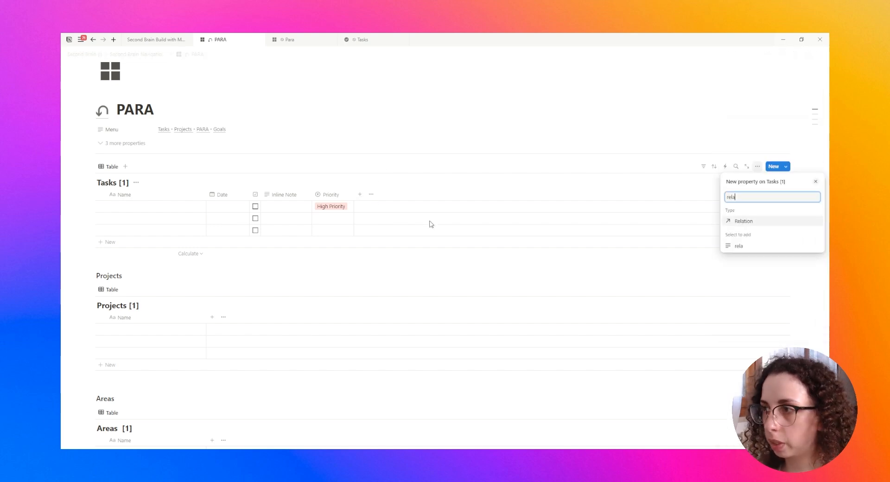
key("Return")
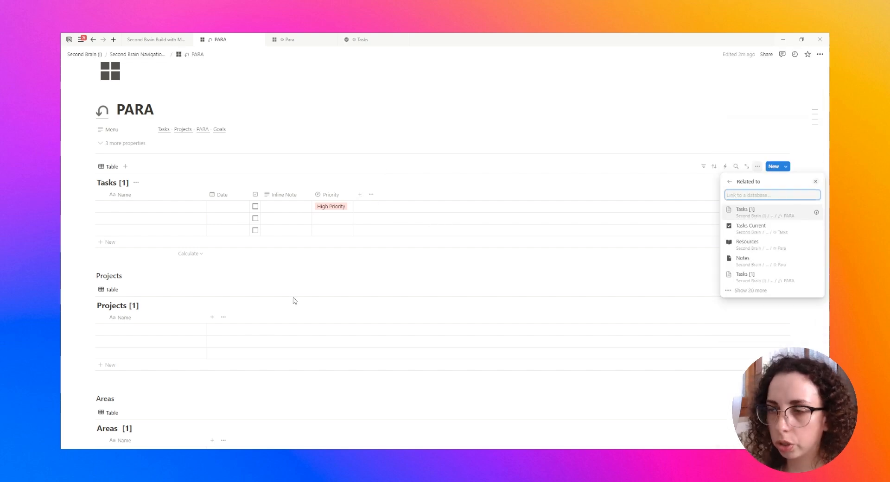
type("proj")
key("Return")
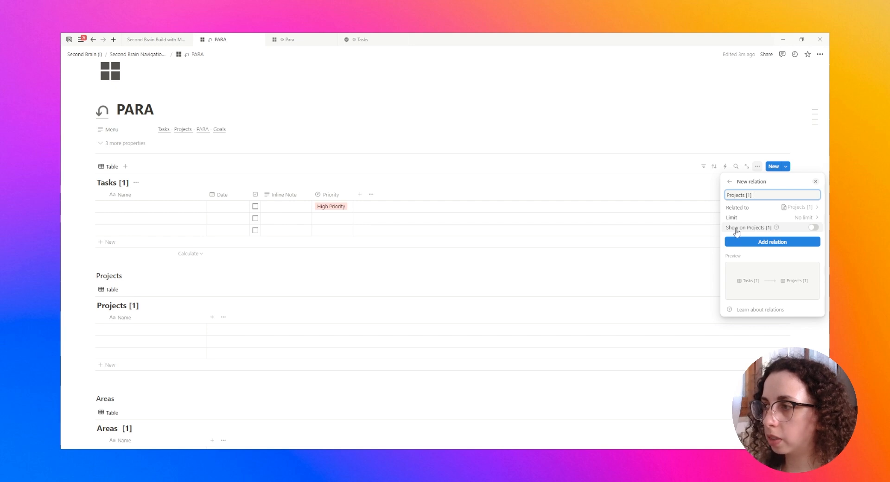
left_click(811, 227)
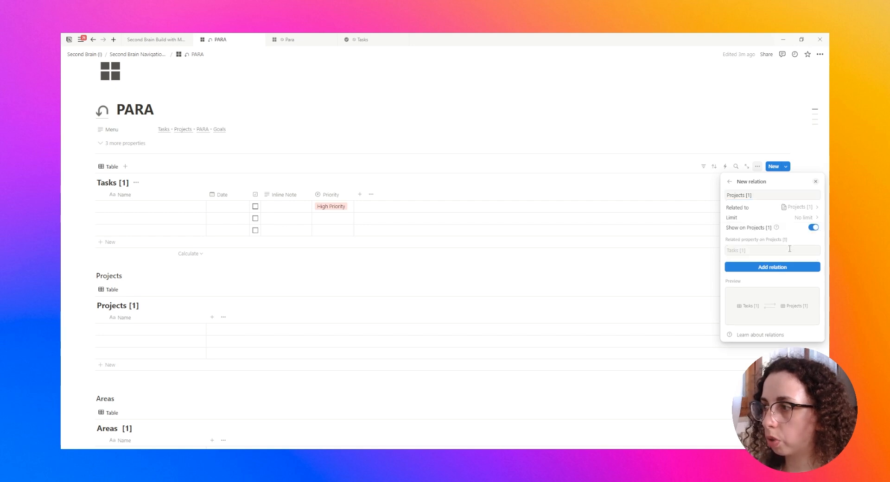
left_click(753, 268)
left_click(492, 272)
scroll(441, 252, "down", 1)
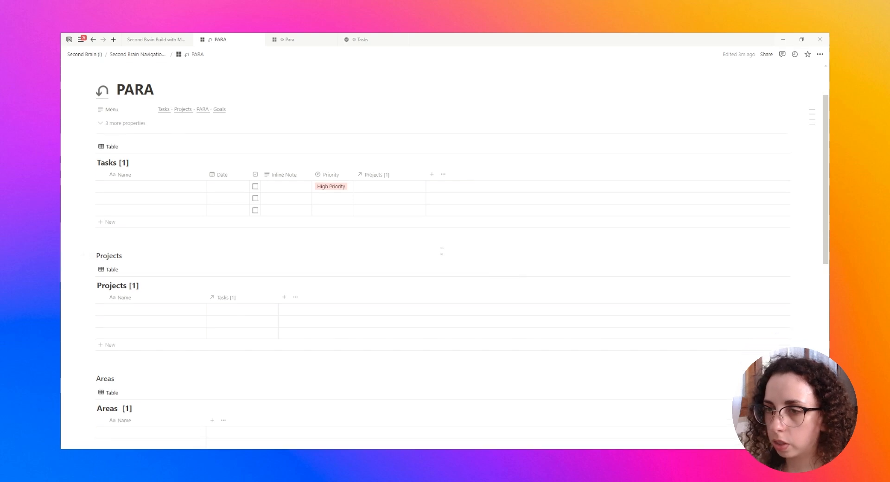
scroll(125, 318, "up", 1)
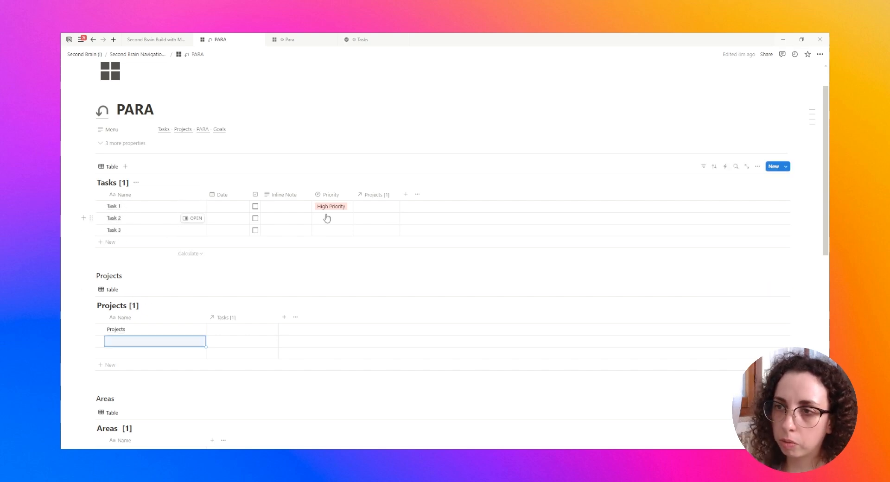
Name the first project Main Project, link Task 1, Task 2 and Task 3 to it, and widen the Tasks [1] column in Projects [1].
left_click(147, 330)
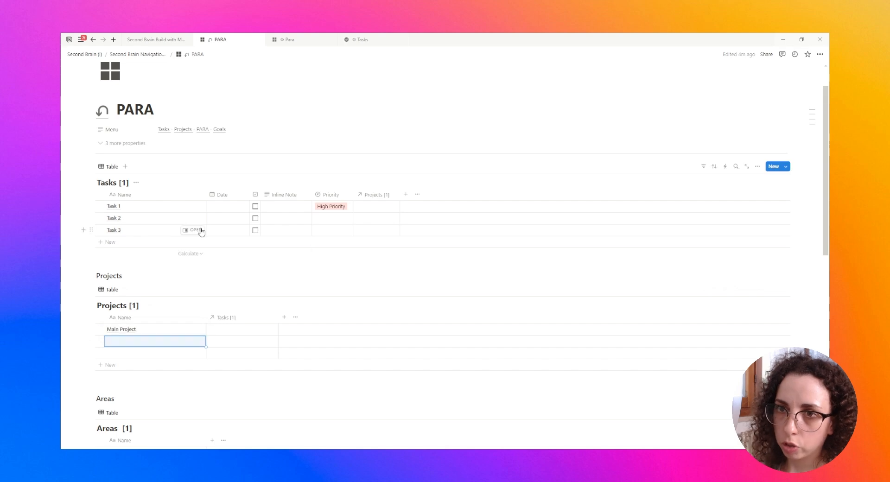
left_click(369, 209)
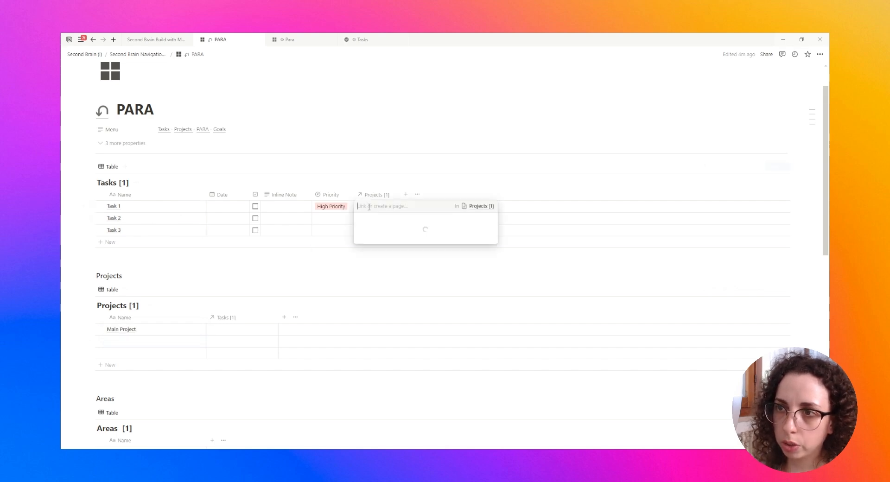
left_click(379, 231)
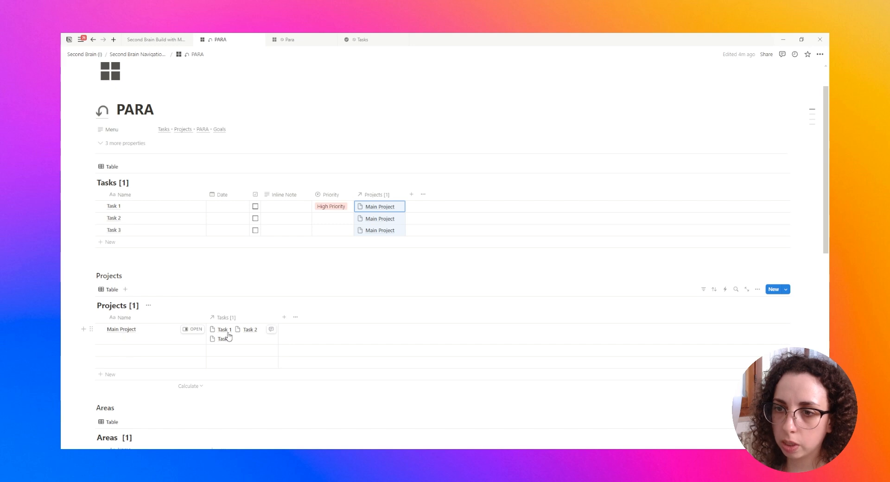
left_click_drag(278, 317, 297, 318)
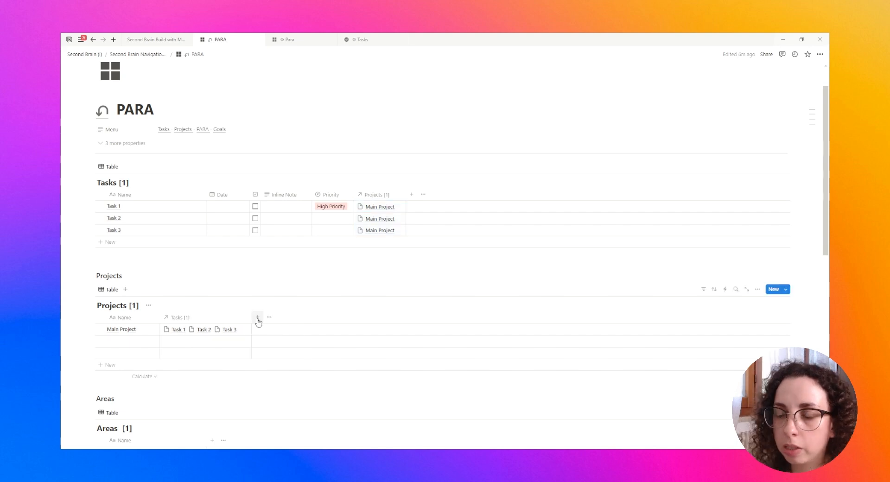
Add a rollup property named Progress to Projects [1], using the Tasks [1] relation and its Completed property.
left_click(258, 317)
type("rollup")
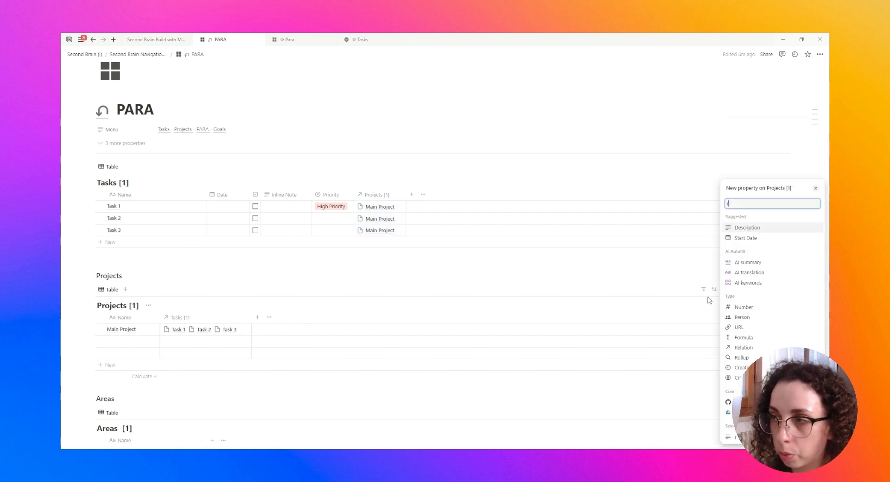
key("Return")
type("Progress")
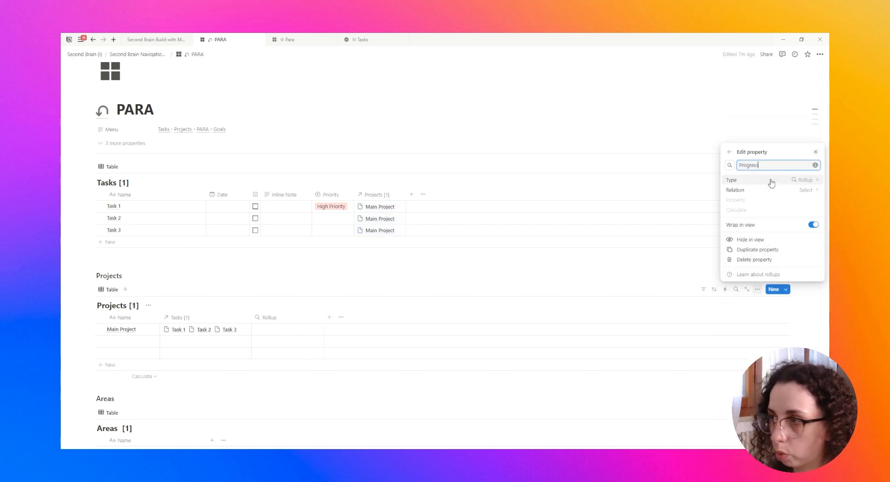
left_click(740, 192)
left_click(743, 203)
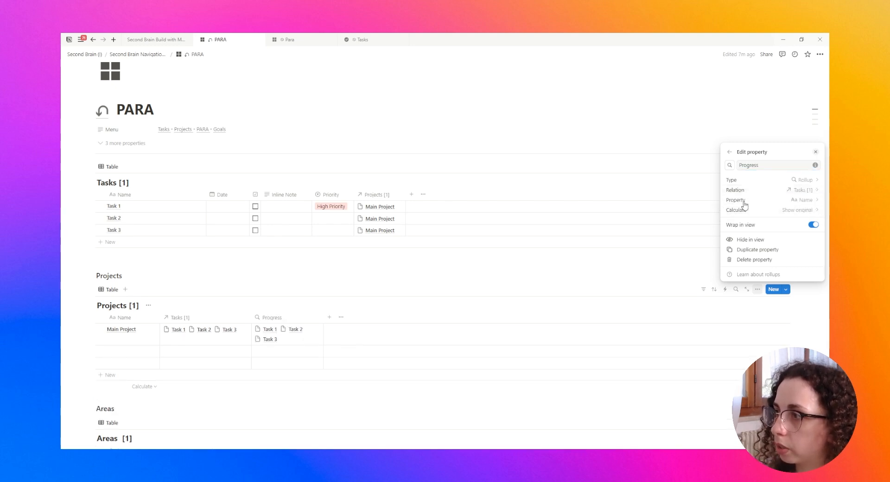
left_click(745, 201)
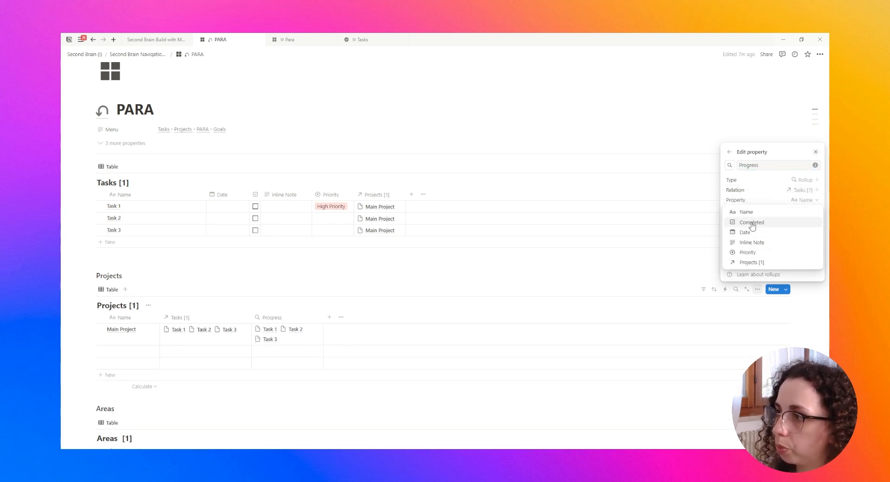
left_click(751, 226)
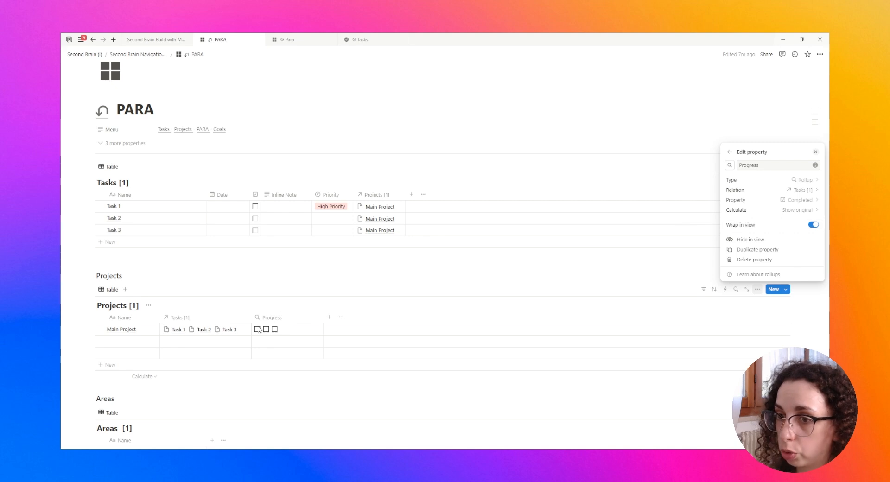
Calculate the Progress rollup as Percent checked, color its bar orange and narrow the Progress column.
left_click(797, 210)
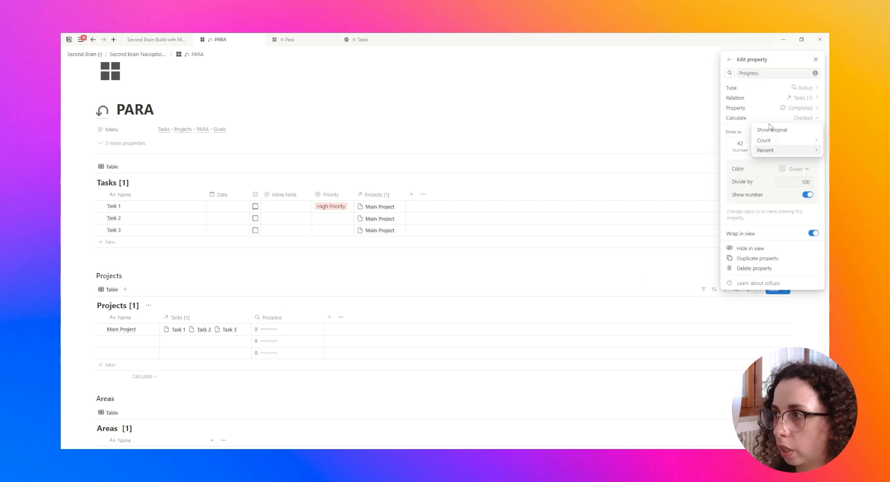
mouse_move(768, 151)
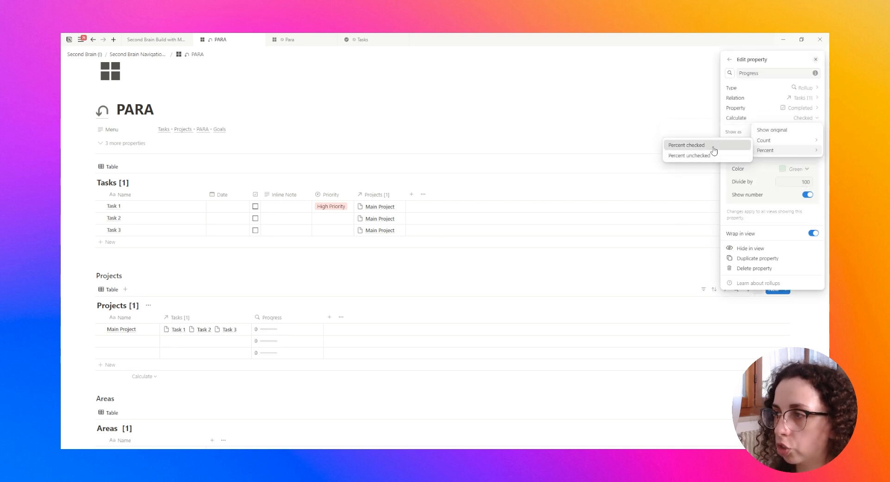
left_click(704, 145)
left_click(778, 190)
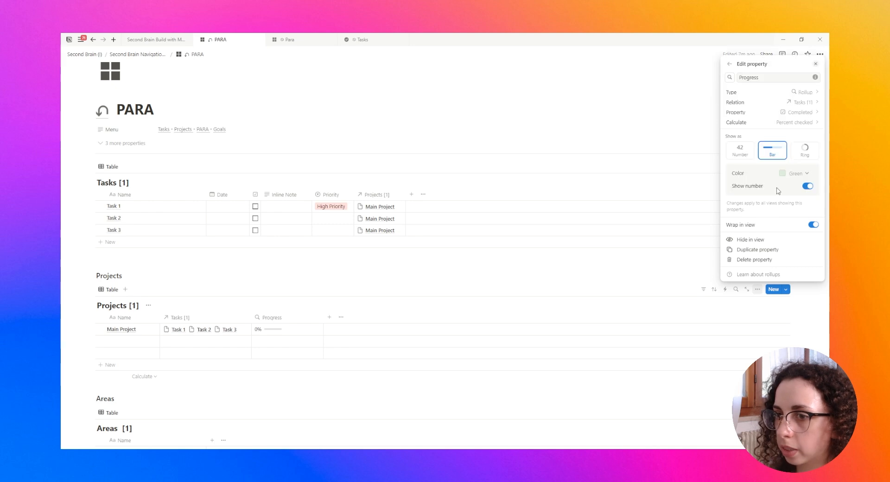
left_click(796, 173)
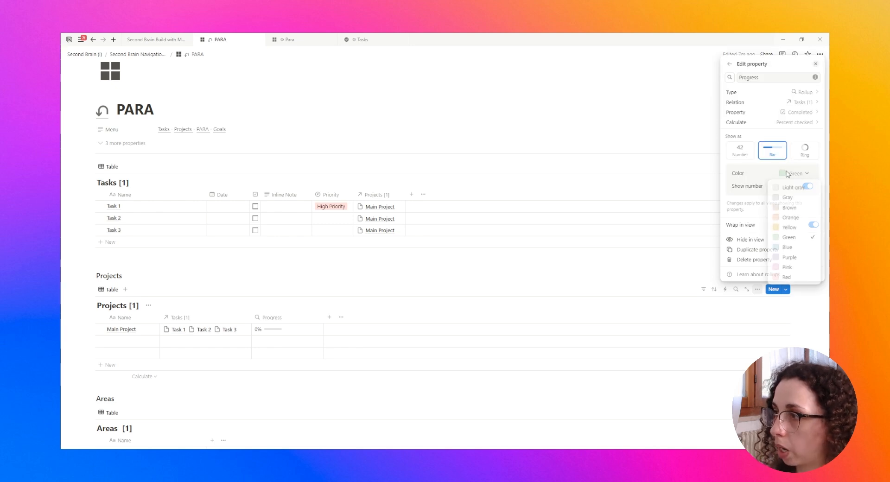
left_click(793, 220)
key("Escape")
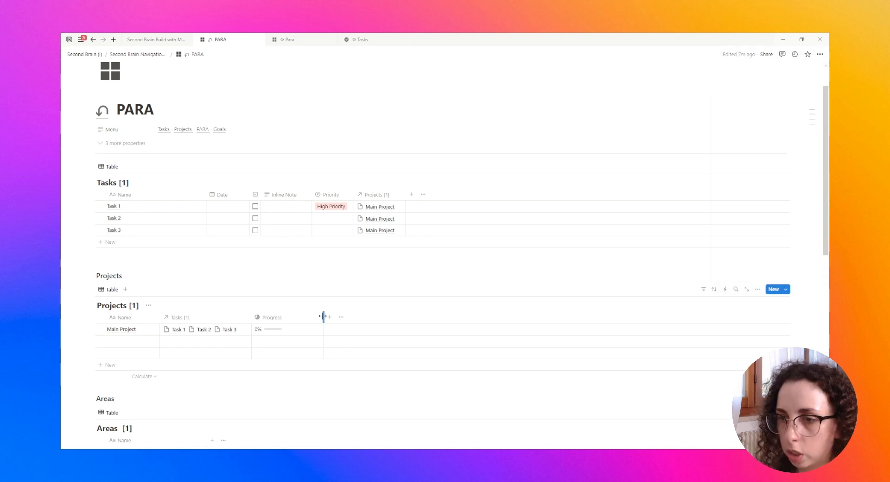
left_click_drag(324, 315, 294, 320)
Tick the Completed checkboxes of Task 1 and Task 2 and toggle the one of Task 3.
scroll(208, 311, "down", 2)
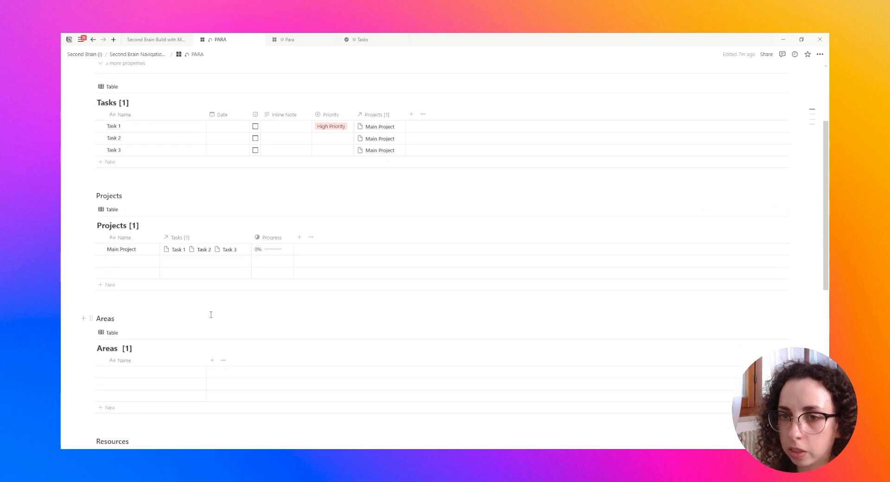
scroll(119, 277, "up", 1)
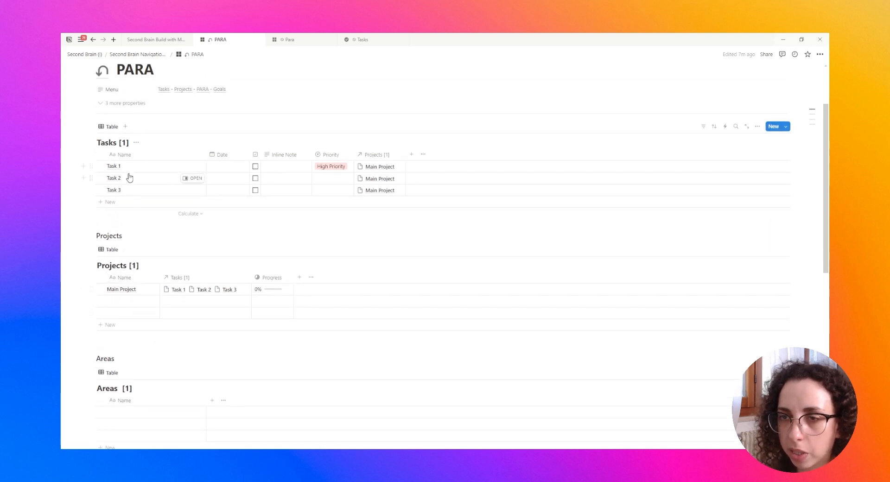
left_click(255, 166)
left_click(255, 178)
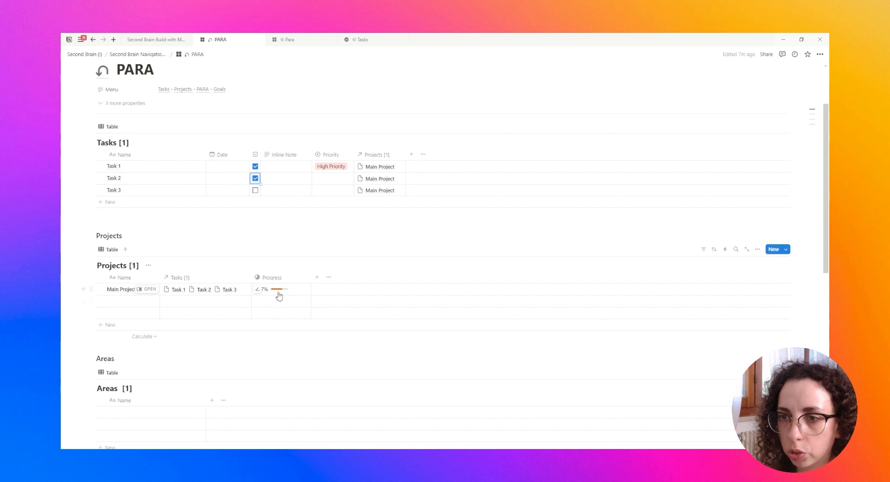
left_click(255, 191)
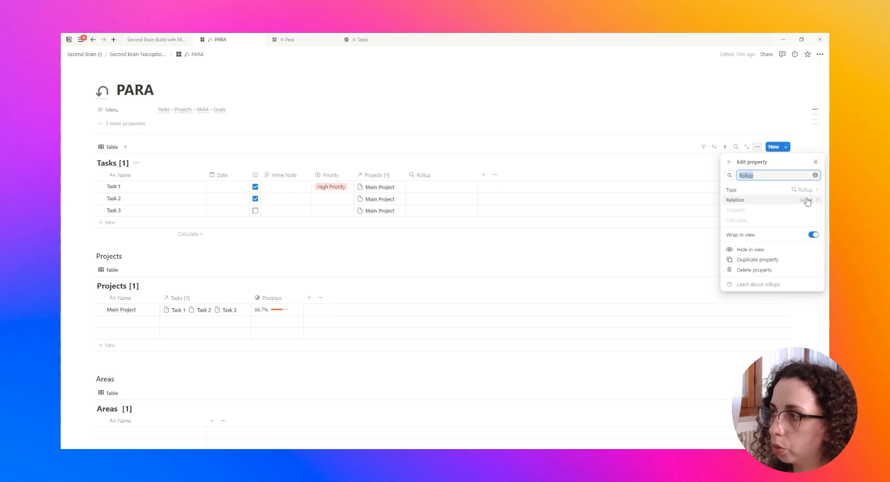
Set the relation of the Tasks [1] rollup to Projects [1] and check which project properties it can roll up.
left_click(802, 200)
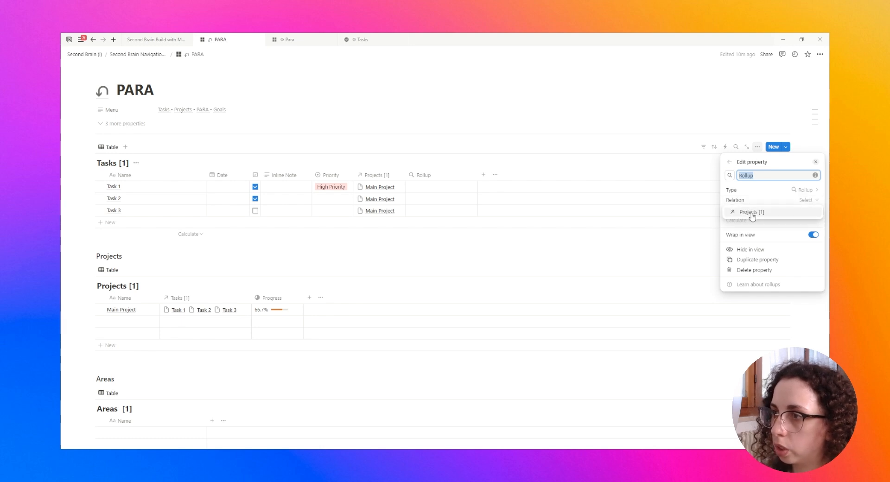
left_click(751, 213)
left_click(749, 211)
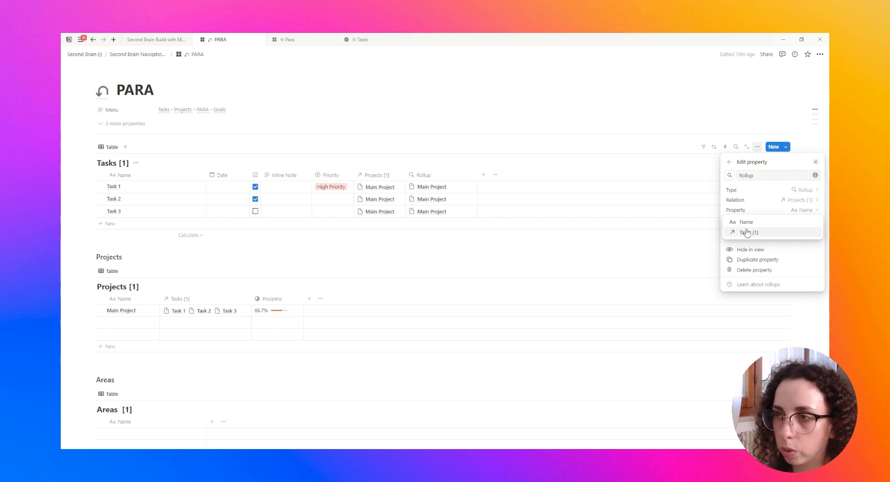
left_click(589, 252)
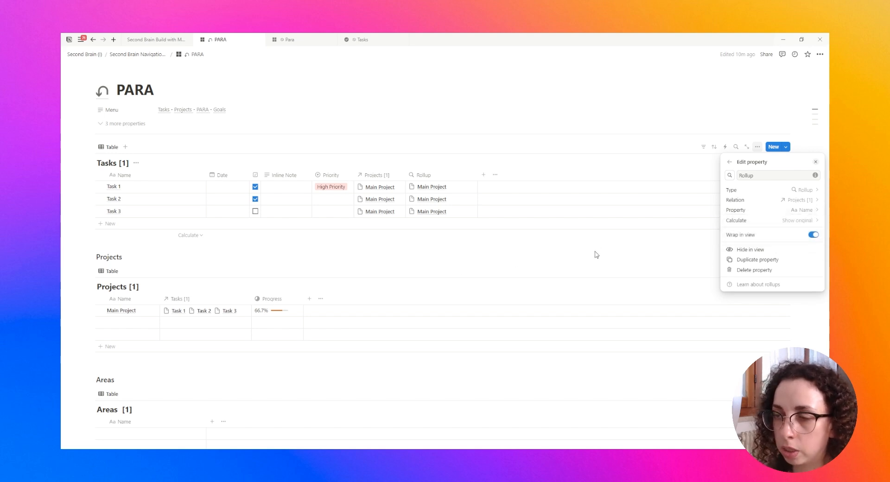
left_click(595, 255)
Add a formula property named Progress Helper to the Projects [1] database.
scroll(295, 252, "down", 1)
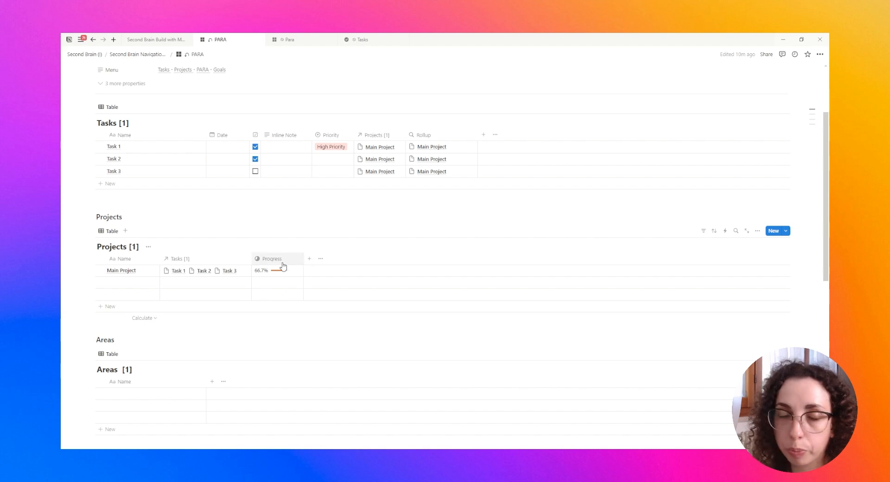
left_click(309, 258)
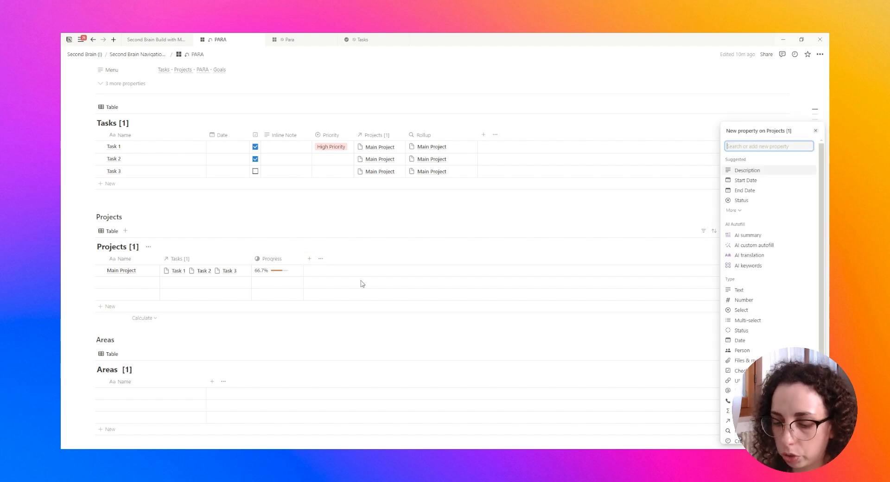
type("for,i")
key("BackSpace")
key("BackSpace")
left_click(790, 289)
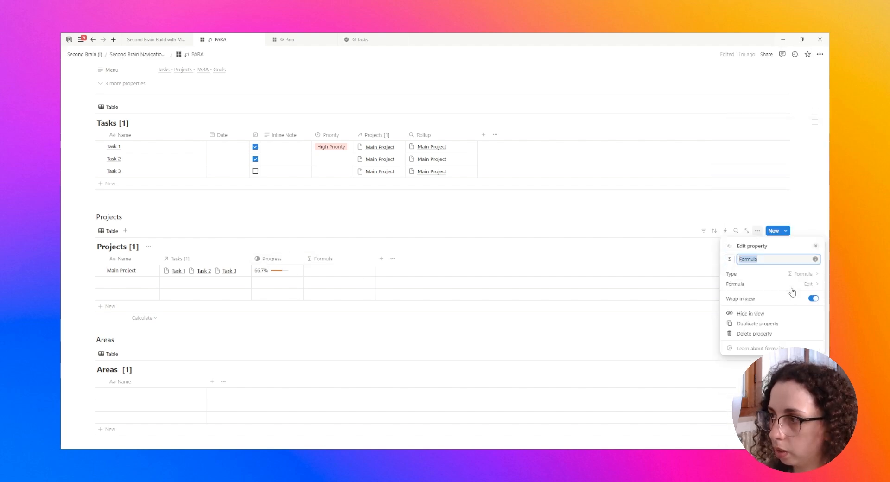
type("Progress Helper")
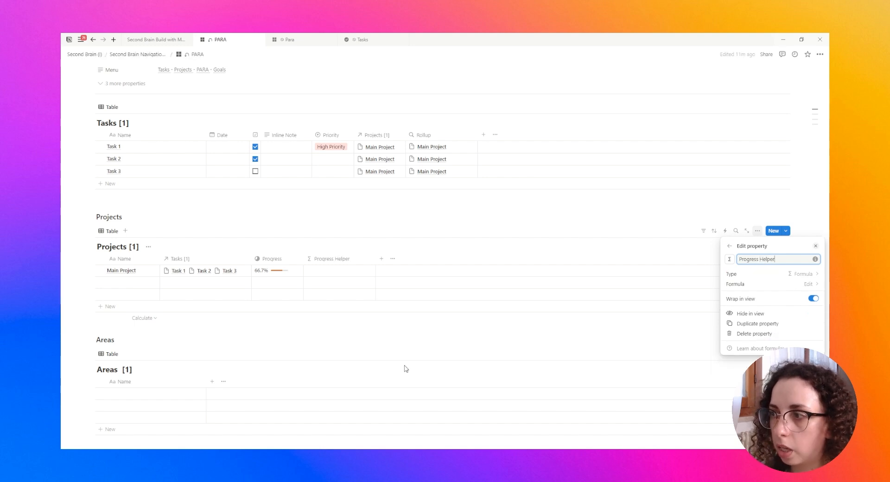
left_click(350, 293)
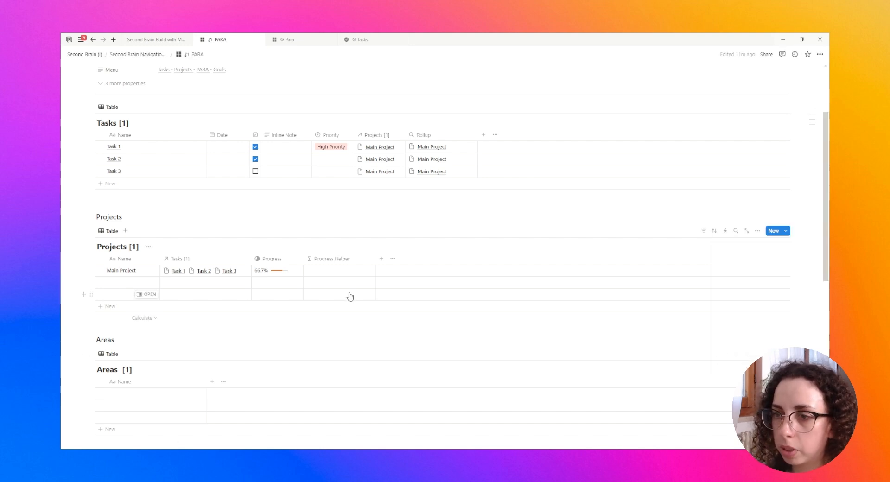
Set the Progress Helper formula of Main Project to return the Progress property.
left_click(340, 273)
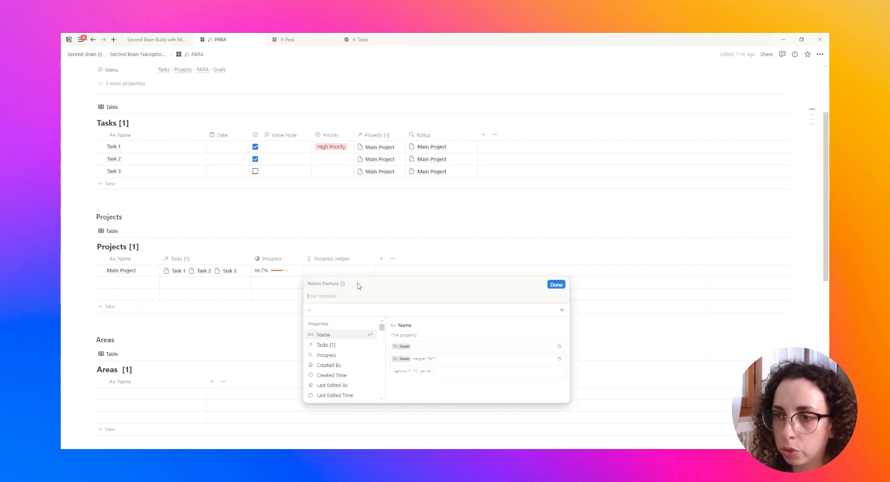
scroll(340, 354, "down", 2)
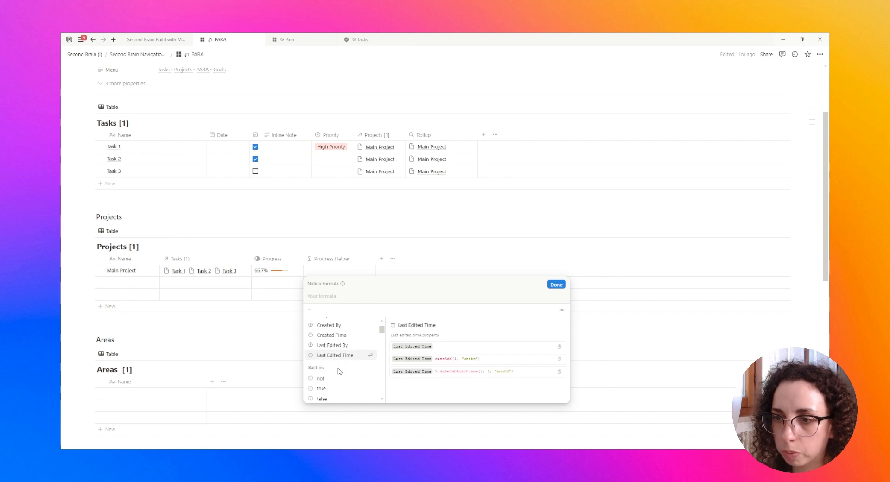
scroll(341, 354, "up", 2)
left_click(335, 358)
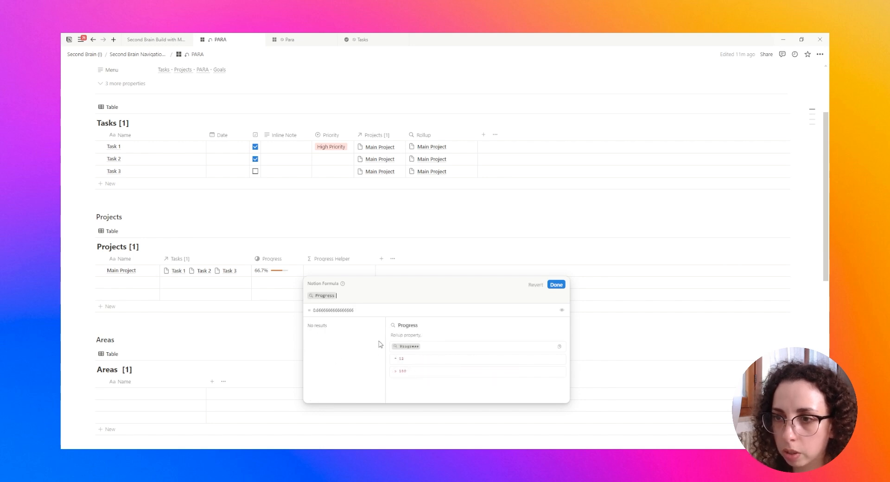
left_click(556, 285)
Format the Progress Helper property as Percent and show it as an orange bar.
left_click(331, 261)
left_click(331, 286)
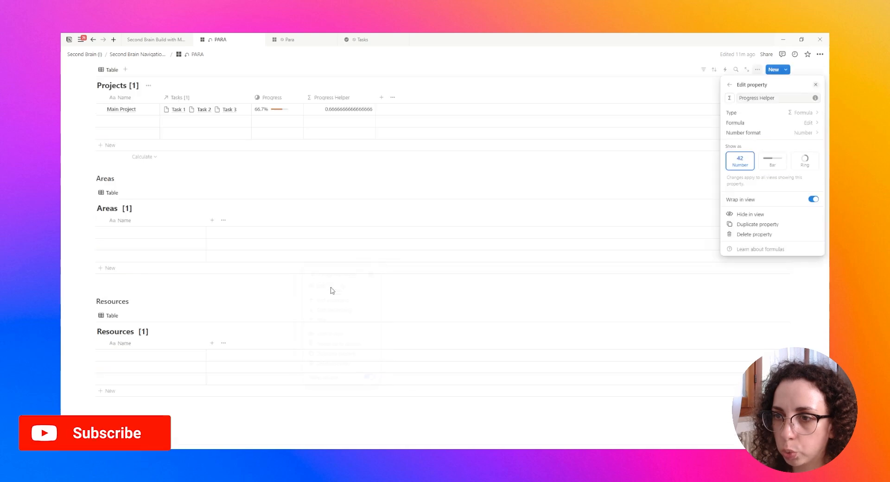
left_click(788, 133)
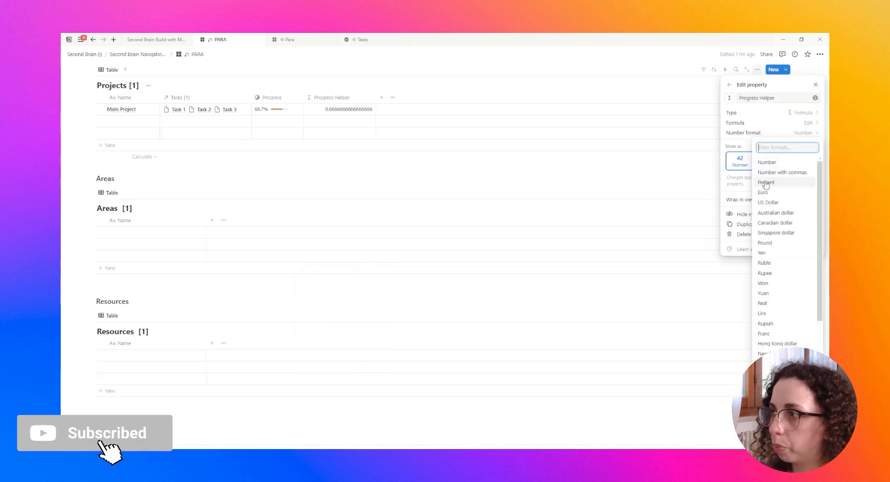
left_click(767, 185)
left_click(773, 162)
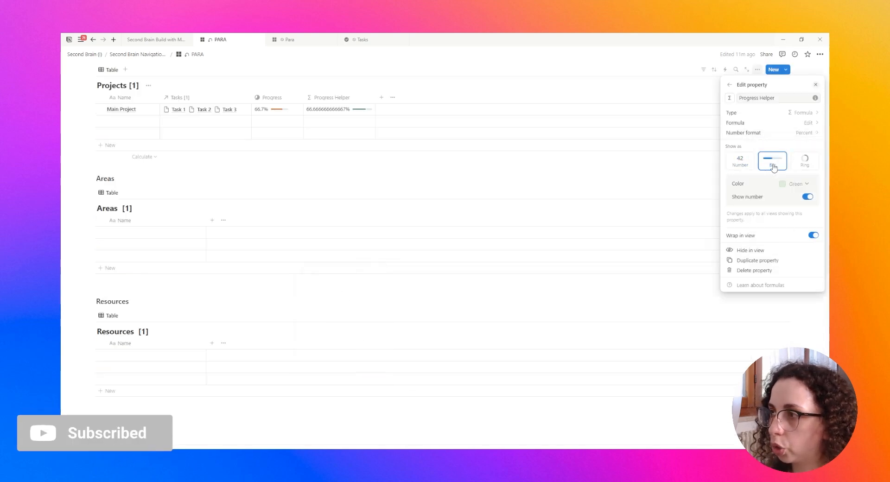
left_click(796, 183)
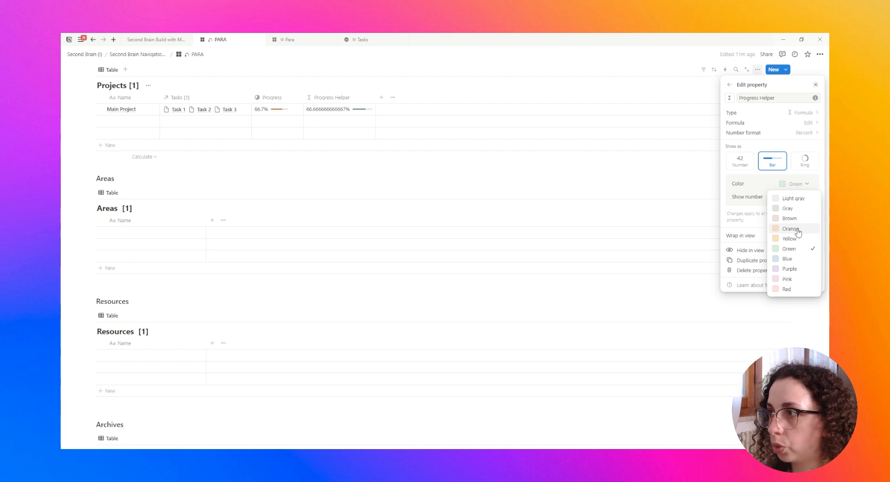
left_click(797, 229)
left_click(456, 197)
Change the Progress Helper formula to round(Progress*1000)/1000.
scroll(457, 197, "up", 3)
left_click(326, 229)
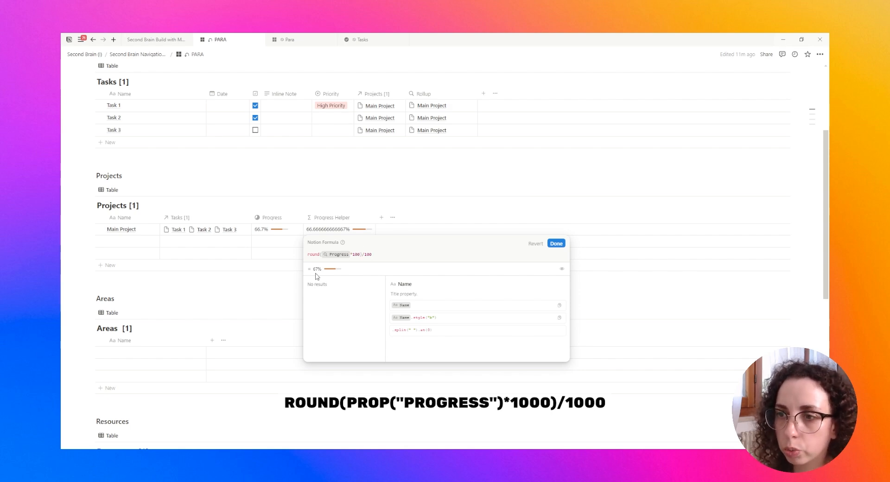
left_click(553, 242)
type("0")
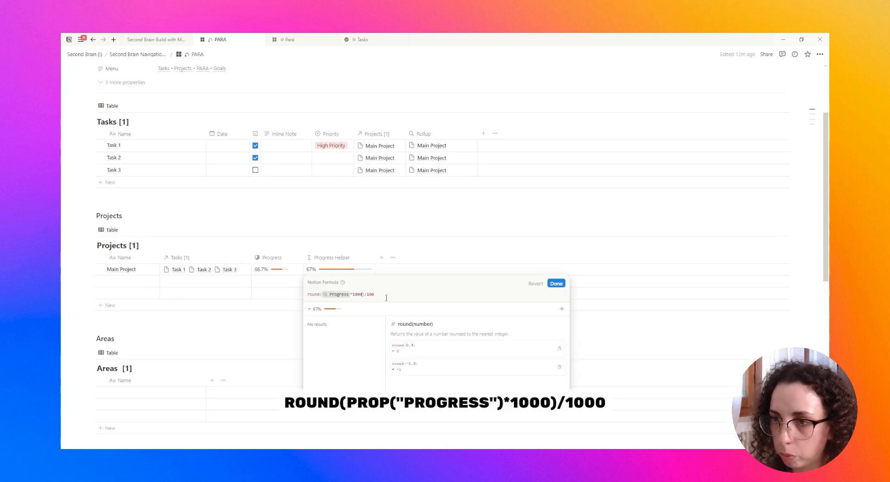
left_click(556, 283)
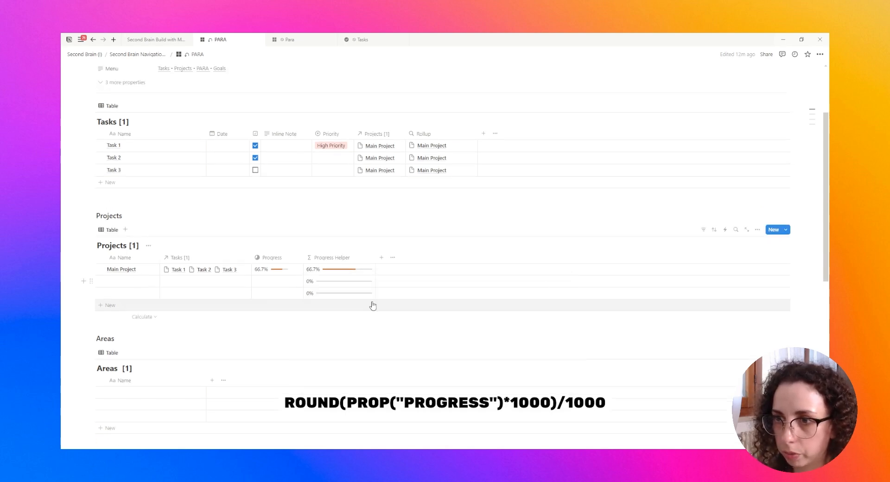
Set the Tasks [1] rollup to the Progress Helper property and show it as an orange bar.
scroll(371, 305, "up", 1)
left_click(423, 173)
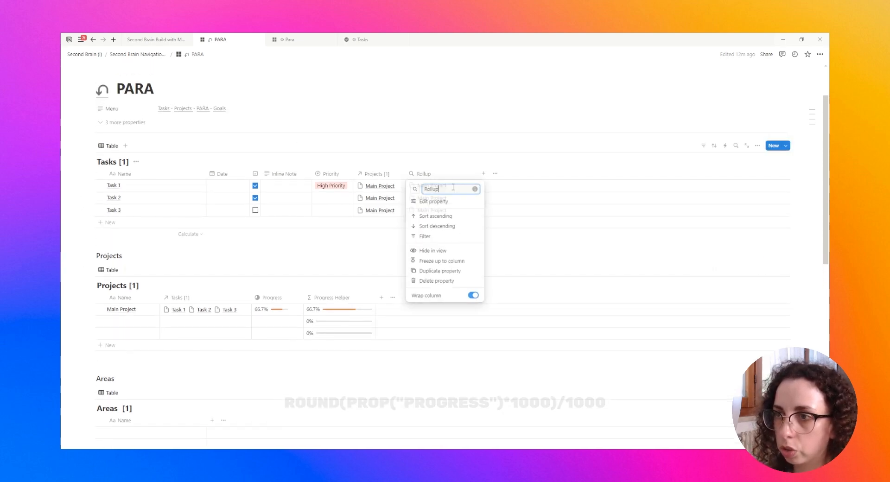
left_click(427, 200)
left_click(793, 134)
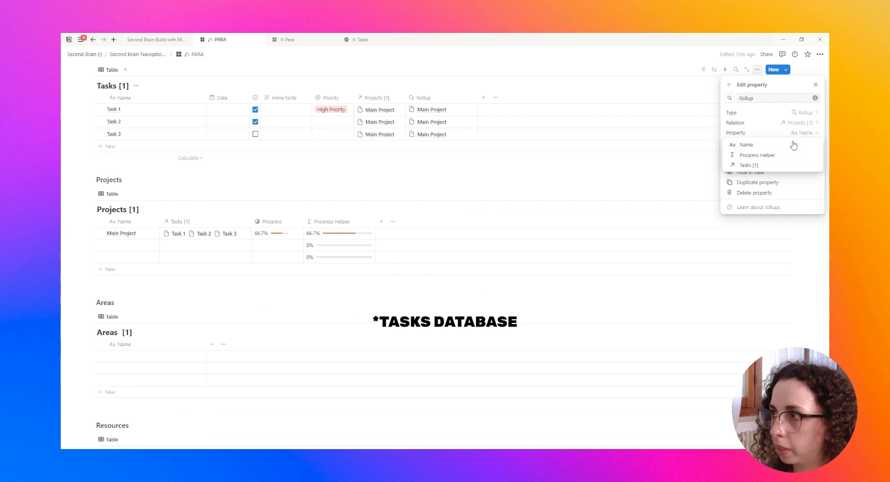
left_click(760, 157)
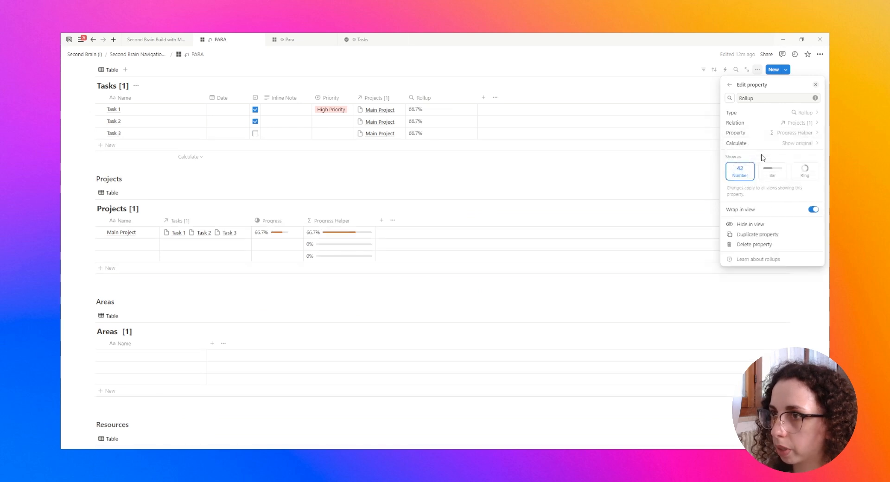
left_click(783, 177)
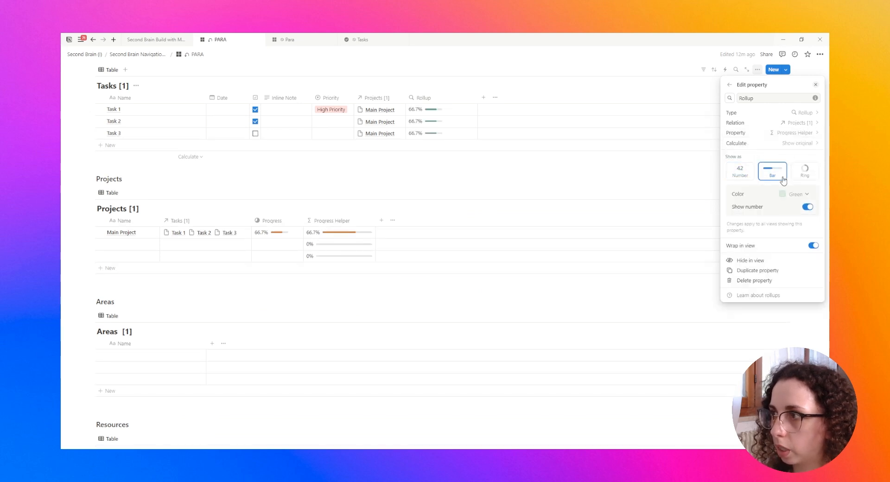
left_click(799, 195)
left_click(810, 232)
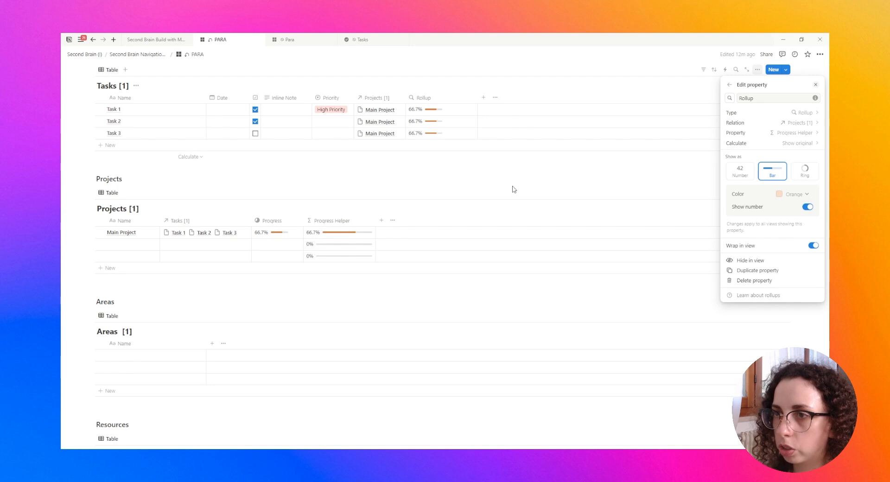
left_click(501, 227)
scroll(501, 227, "up", 2)
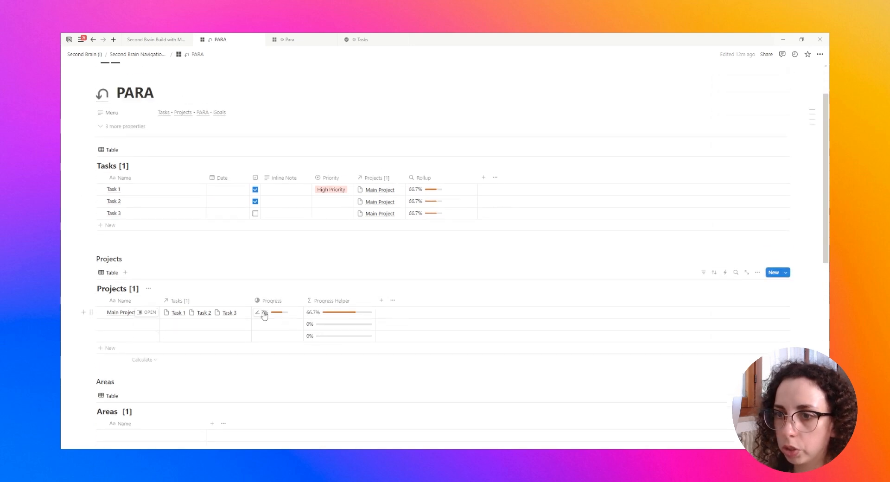
Rename the rollup property of Tasks [1] to Project Progress.
left_click(428, 178)
left_click_drag(453, 191, 412, 196)
scroll(355, 286, "up", 1)
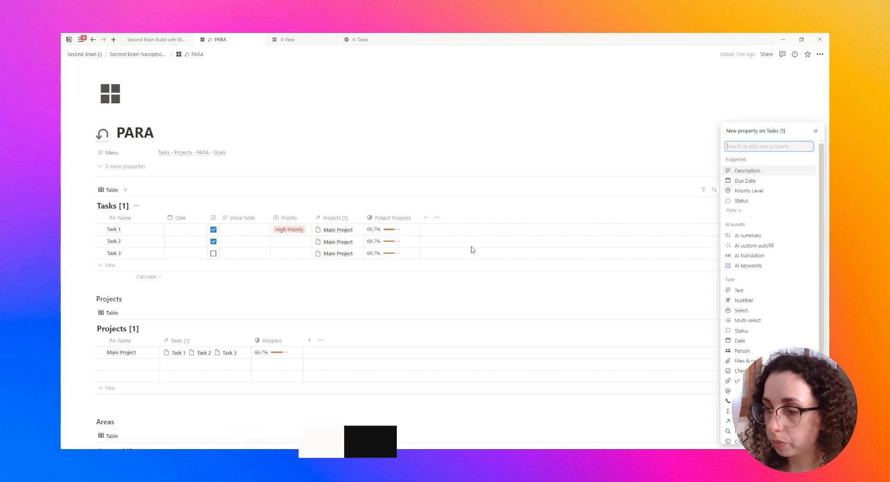
Add a checkbox property named Inbox to Tasks [1] and duplicate it.
type("c")
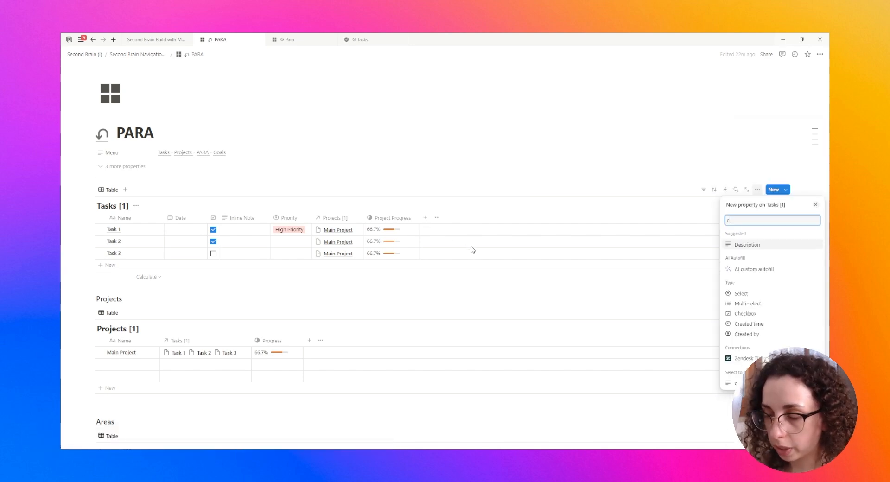
type("heck")
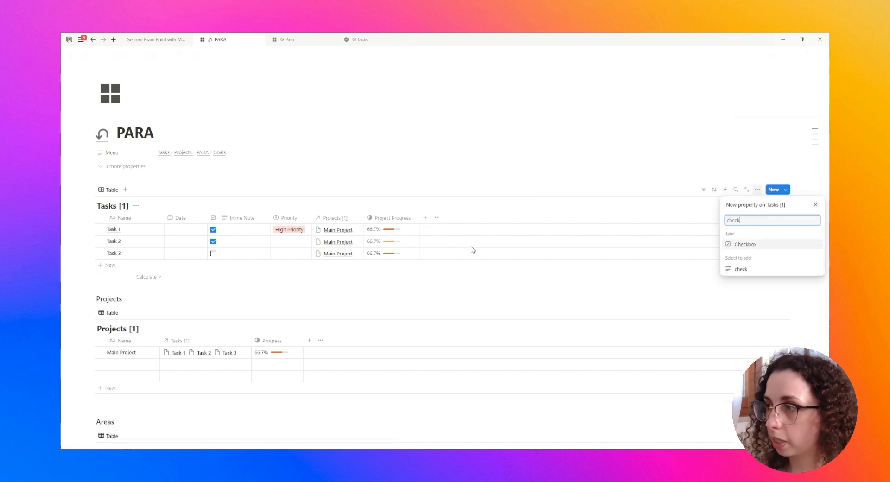
left_click(745, 244)
type("Inbox")
key("Return")
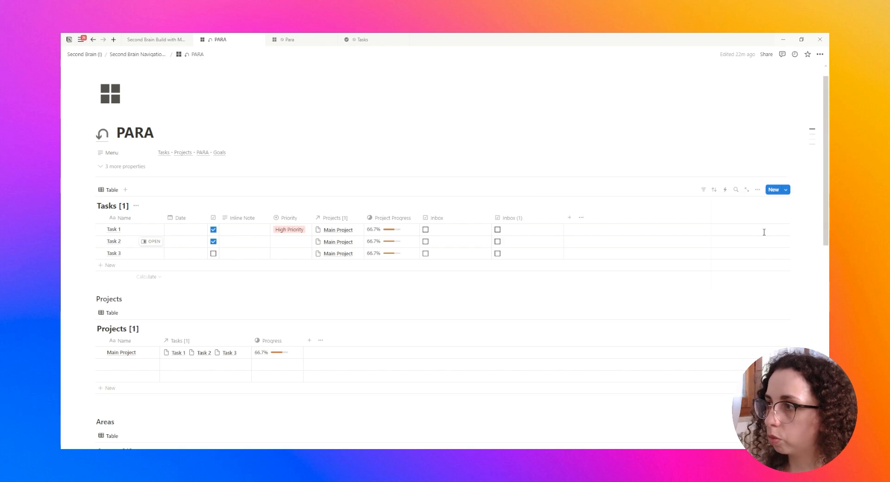
Rename the duplicated Inbox checkbox property in Tasks [1] to Archive.
left_click(509, 218)
type("Arc")
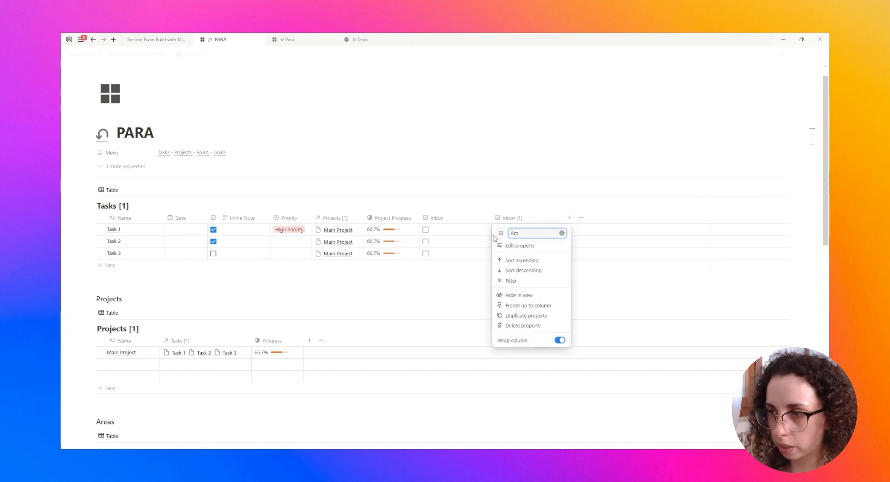
type("hive")
key("Return")
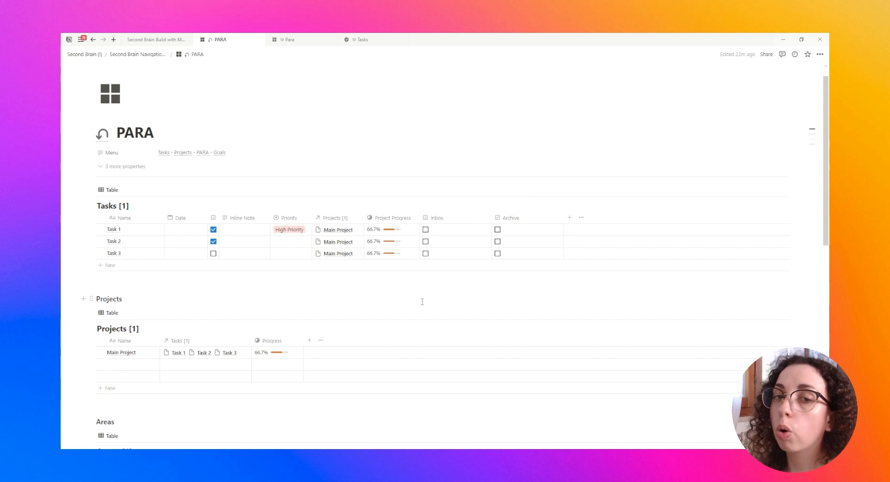
Give the Inbox property a tray icon and narrow its column to the width of the checkbox.
scroll(463, 278, "up", 1)
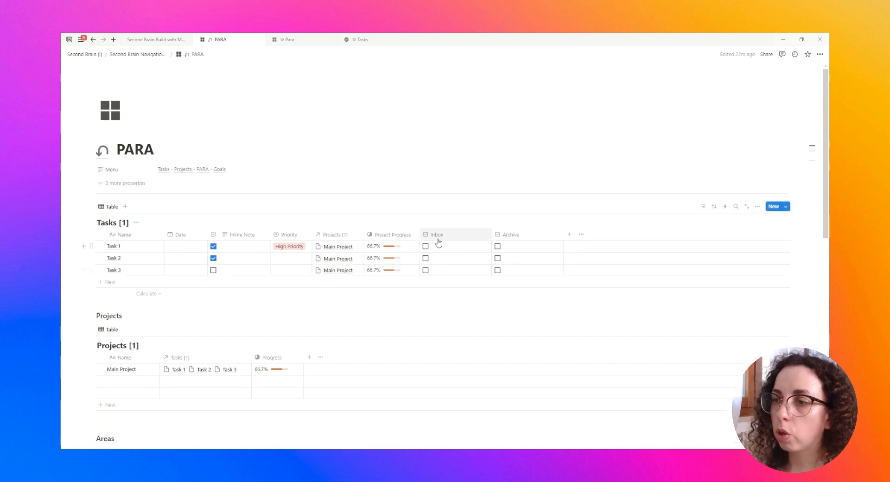
left_click(436, 234)
left_click(429, 251)
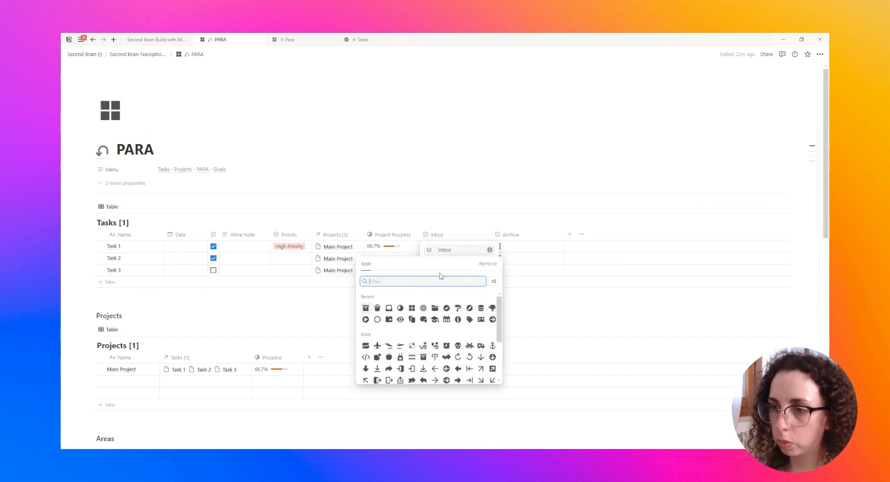
type("tra")
left_click(469, 297)
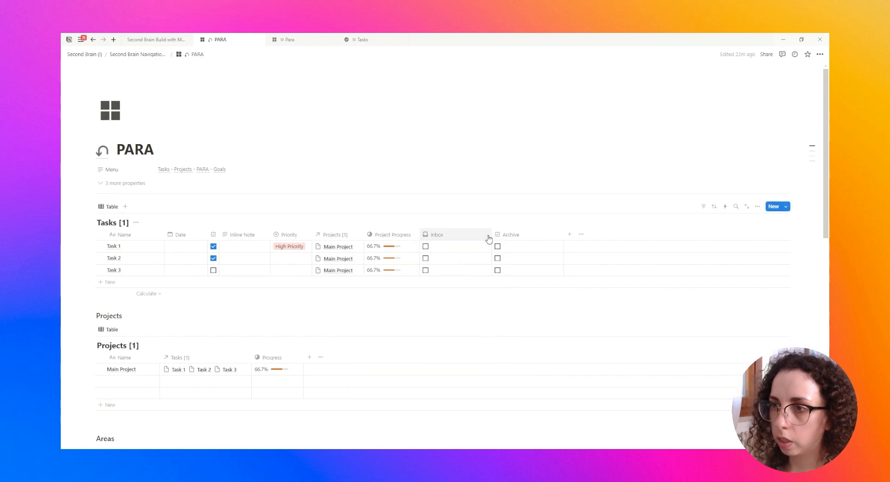
left_click_drag(492, 234, 431, 234)
Give the Archive property the archive box icon and narrow its column to the checkbox width.
left_click(463, 237)
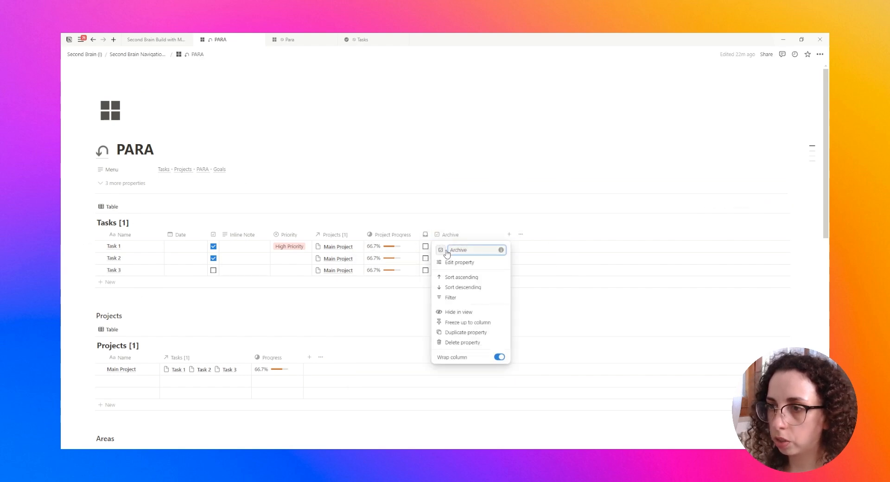
left_click(440, 250)
type("archive")
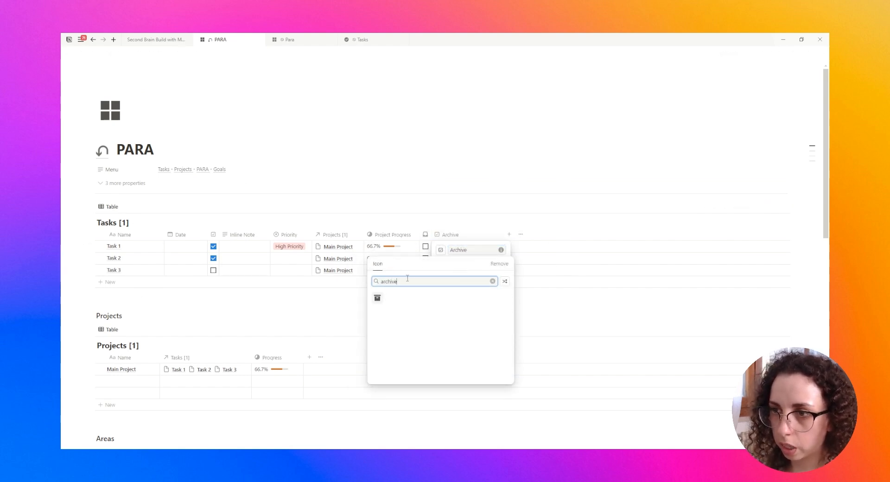
left_click(377, 297)
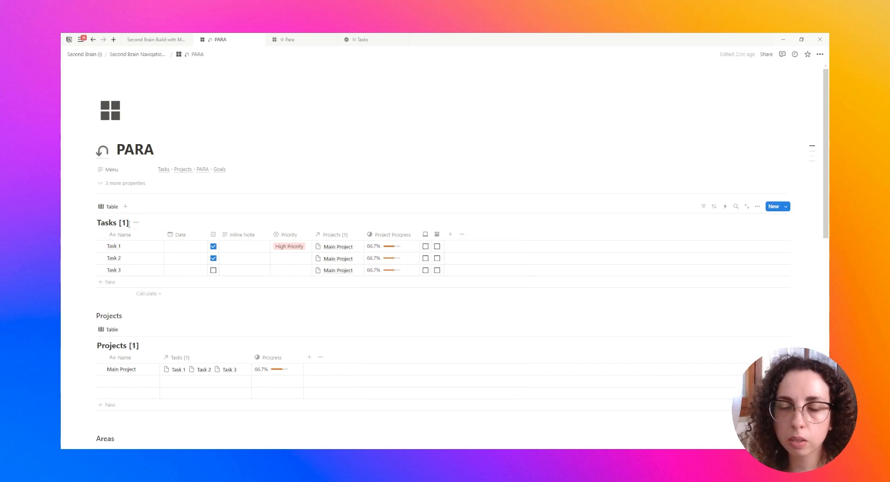
Filter the Tasks [1] table to Archive unchecked and Inbox unchecked, and collapse the filter bar.
left_click(703, 206)
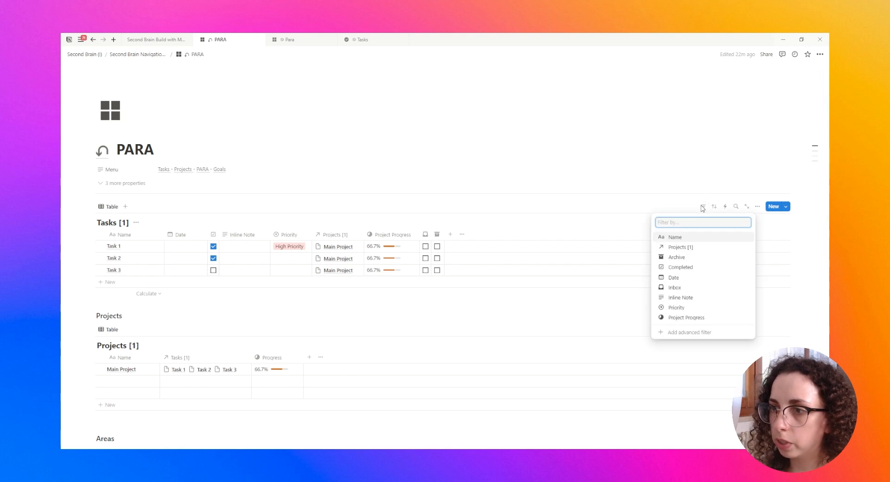
left_click(677, 258)
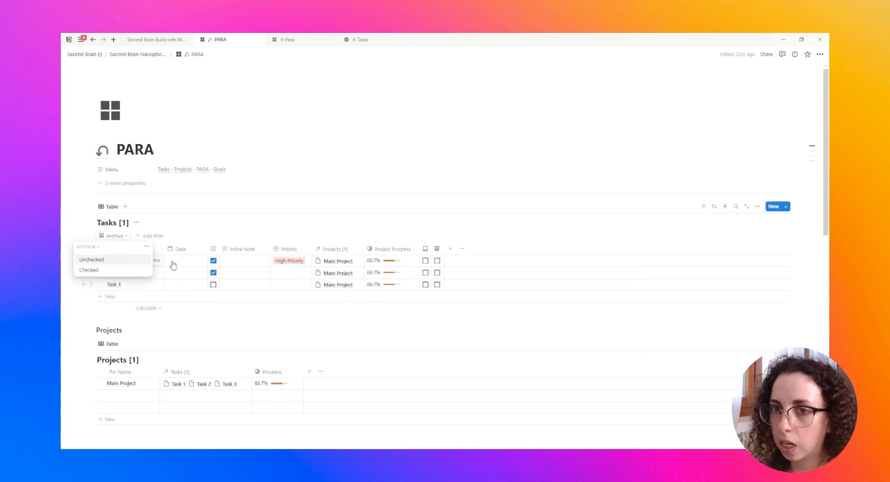
left_click(104, 260)
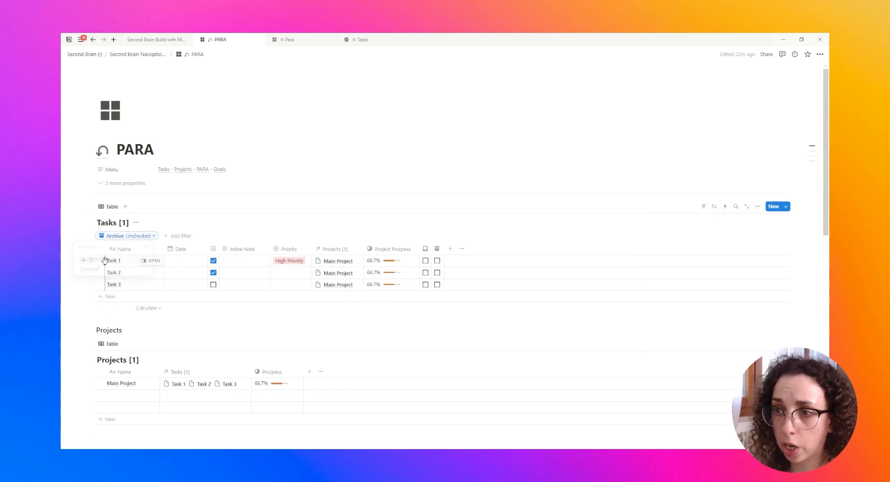
left_click(145, 236)
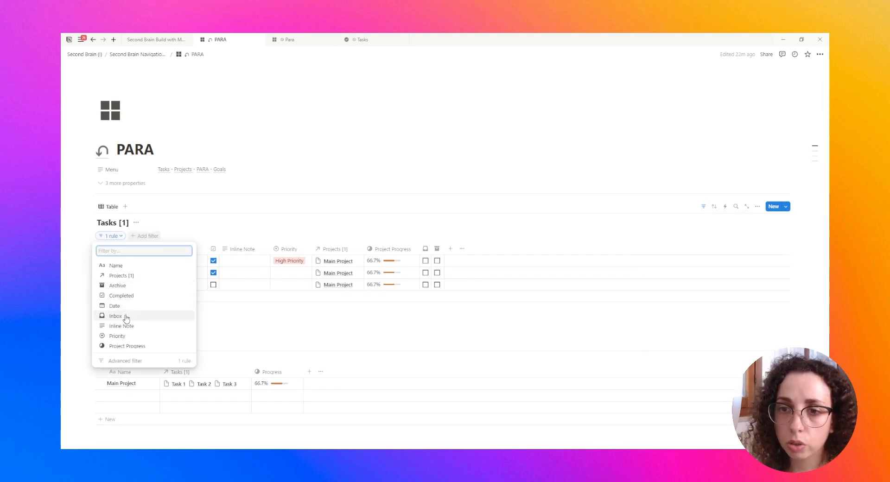
left_click(125, 316)
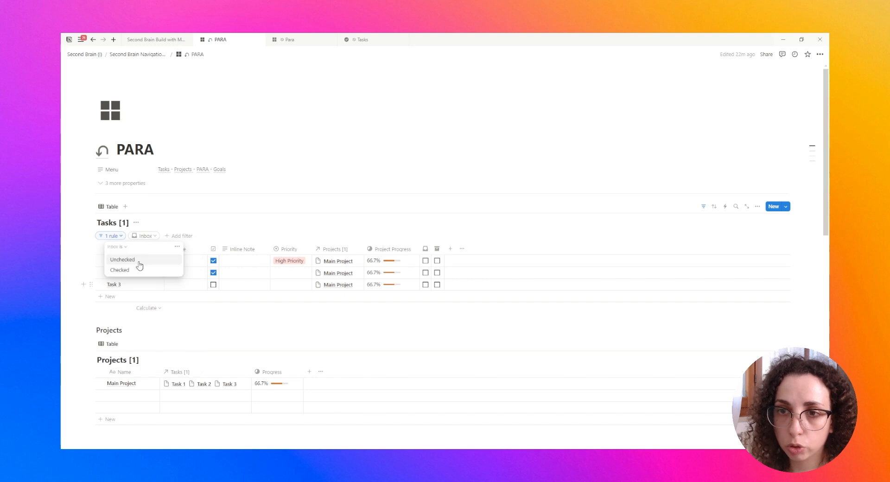
left_click(149, 259)
left_click(704, 207)
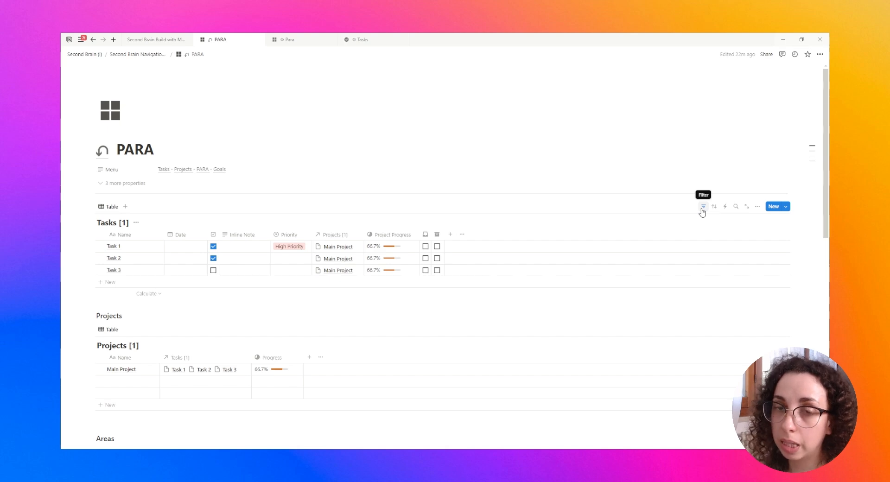
scroll(308, 297, "down", 2)
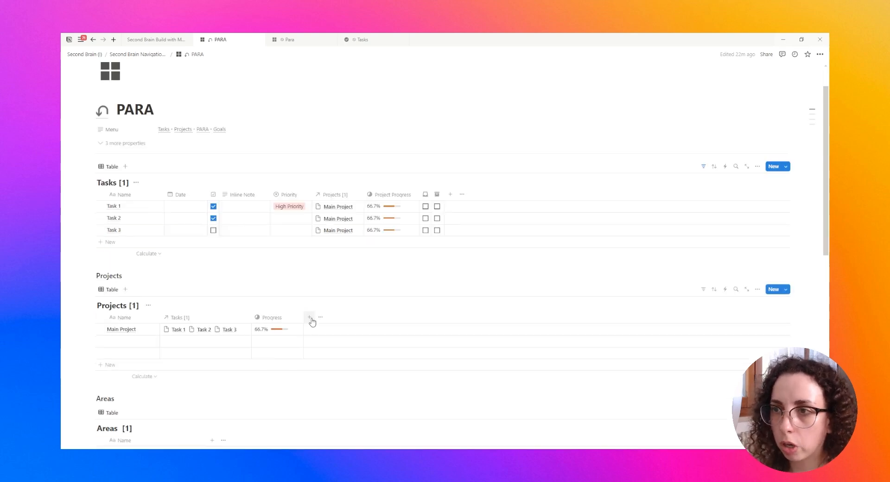
Add Inbox and Archive checkbox properties to Projects [1] and filter the table to Archive unchecked and Inbox unchecked.
left_click(312, 321)
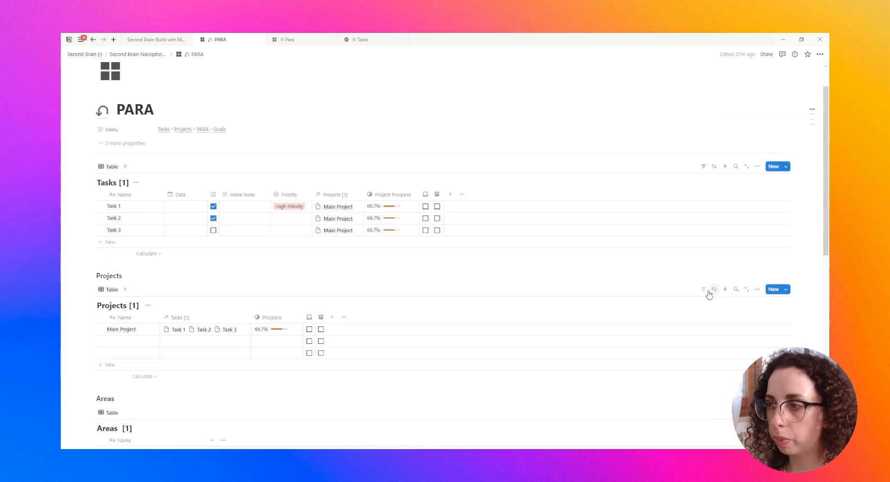
left_click(704, 289)
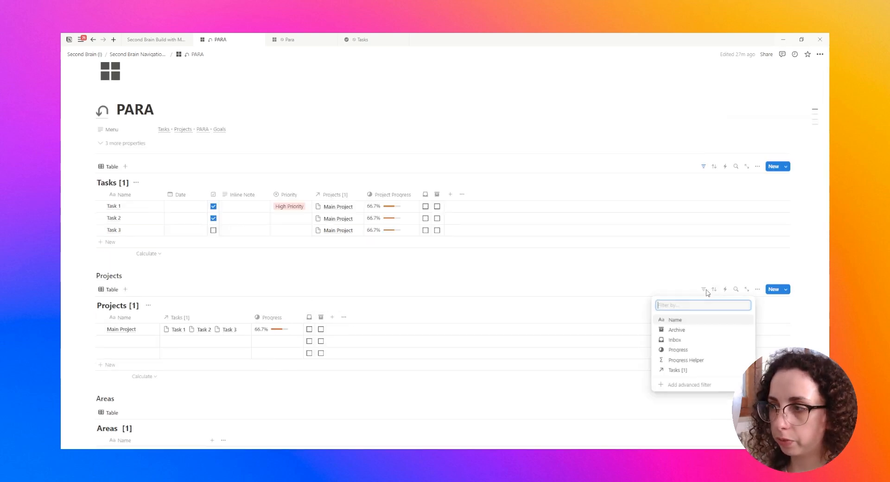
left_click(676, 330)
left_click(102, 344)
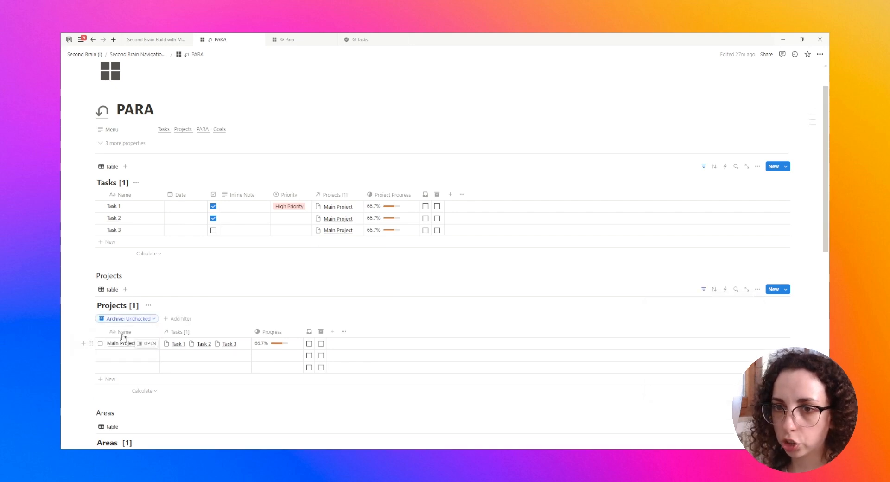
left_click(178, 319)
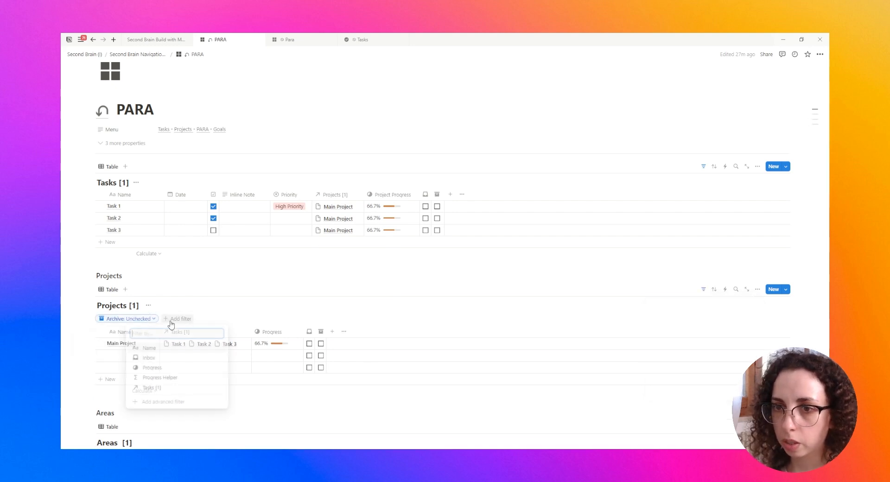
left_click(149, 358)
left_click(152, 343)
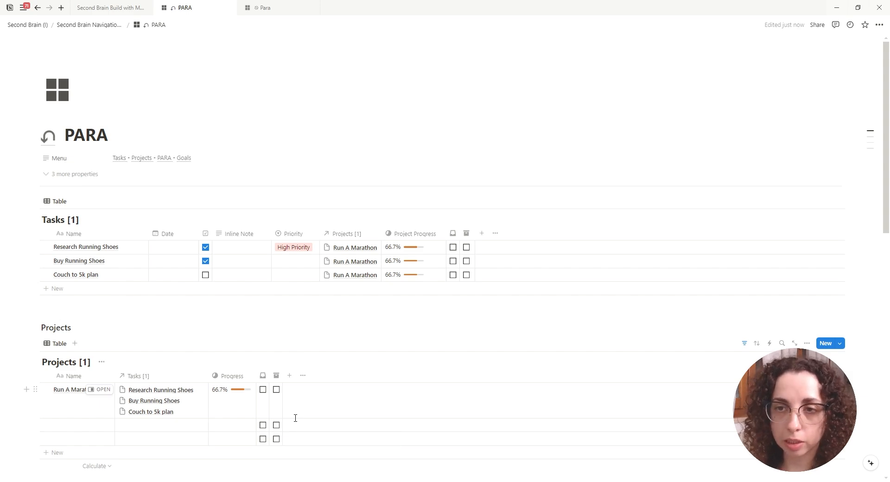
Insert an inline database named Notes between the Resources and Archives sections of the PARA page.
scroll(278, 414, "down", 6)
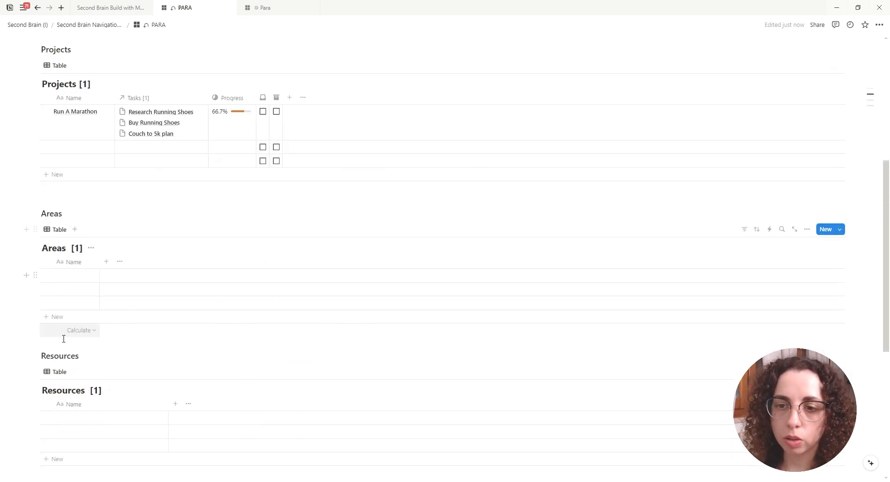
scroll(42, 362, "down", 2)
scroll(34, 368, "down", 1)
left_click(25, 230)
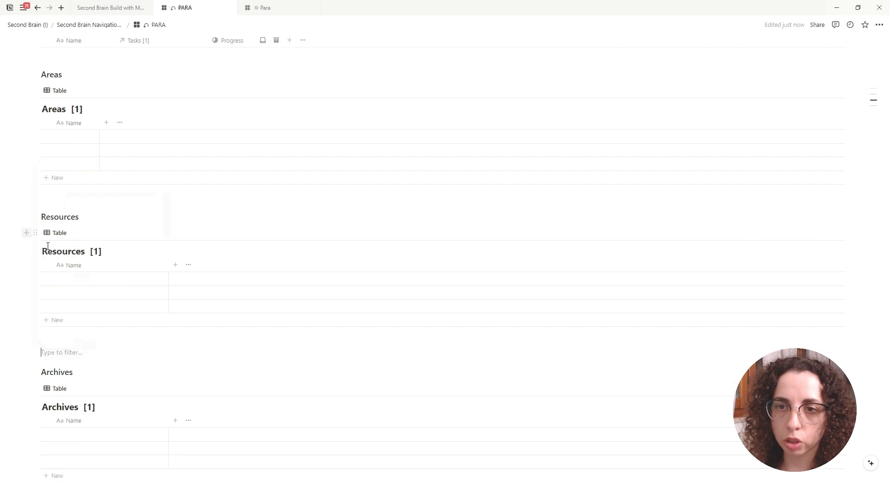
type("data")
key("Return")
type("Notes")
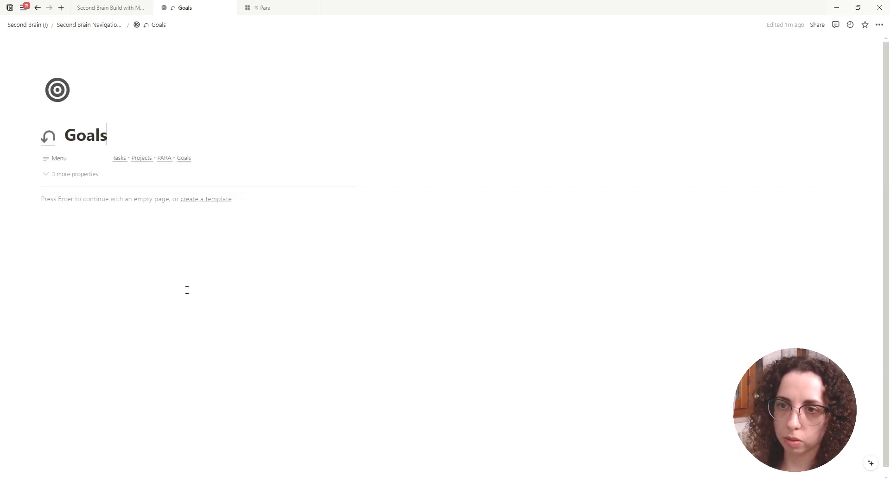
Insert an inline database named Goals on the Goals page.
left_click(204, 238)
type("/data")
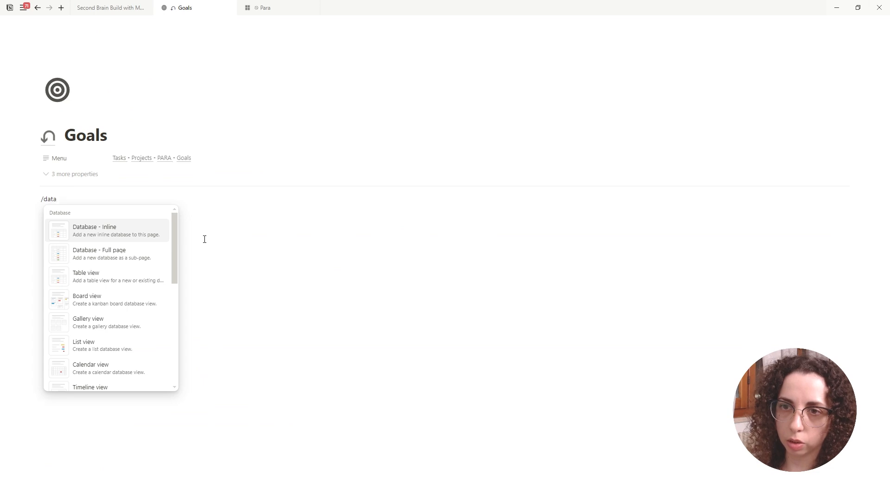
key("Return")
type("Go")
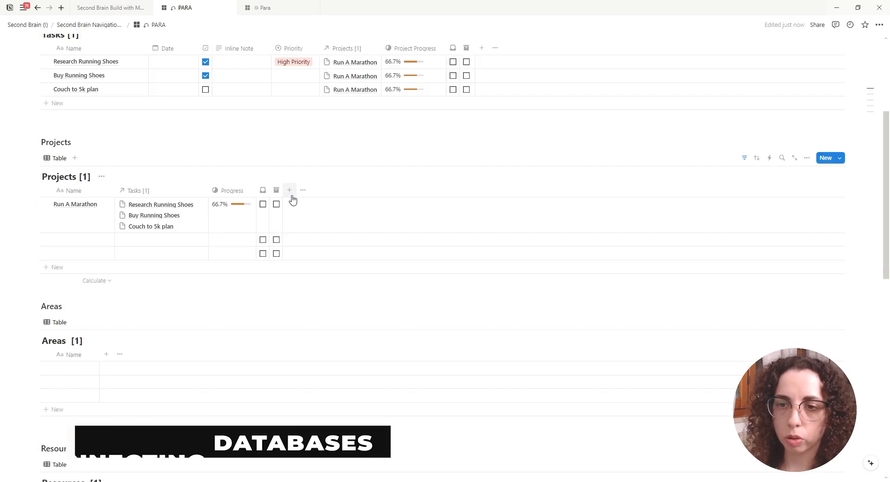
On the PARA page, add a two-way relation property between Projects [1] and Areas [1].
left_click(290, 194)
type("Relat")
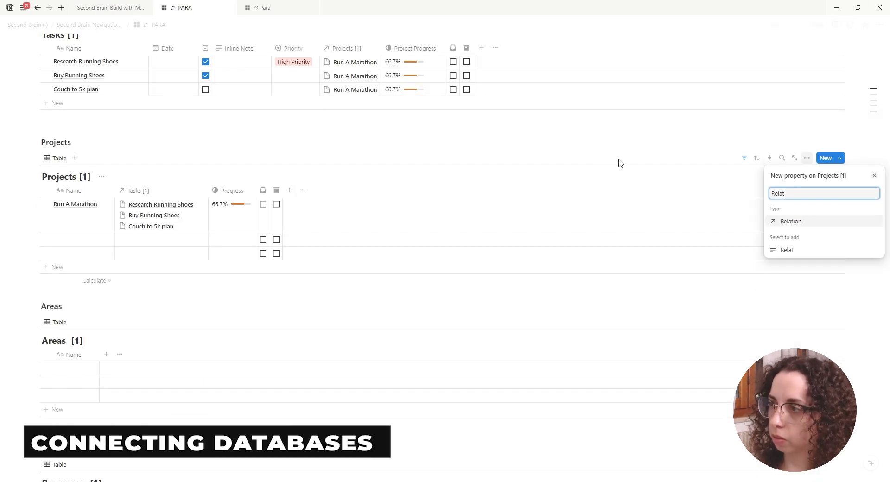
left_click(799, 223)
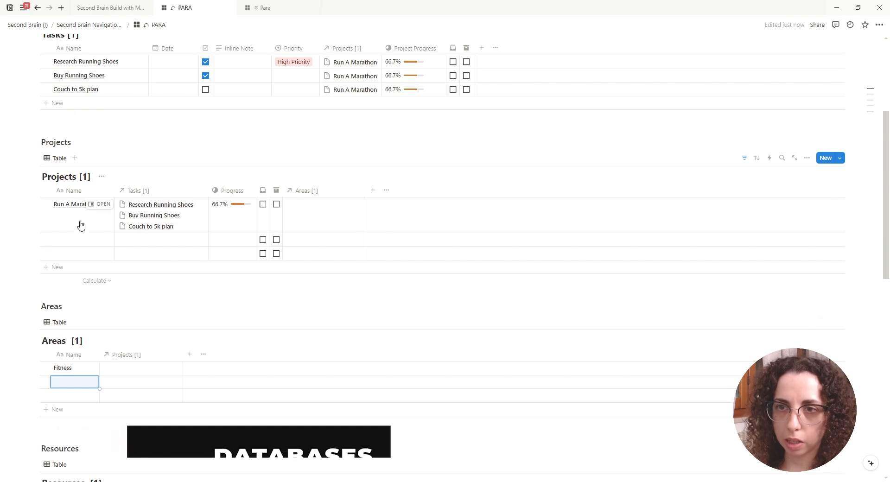
Link the Run A Marathon project to the Fitness area.
left_click(318, 202)
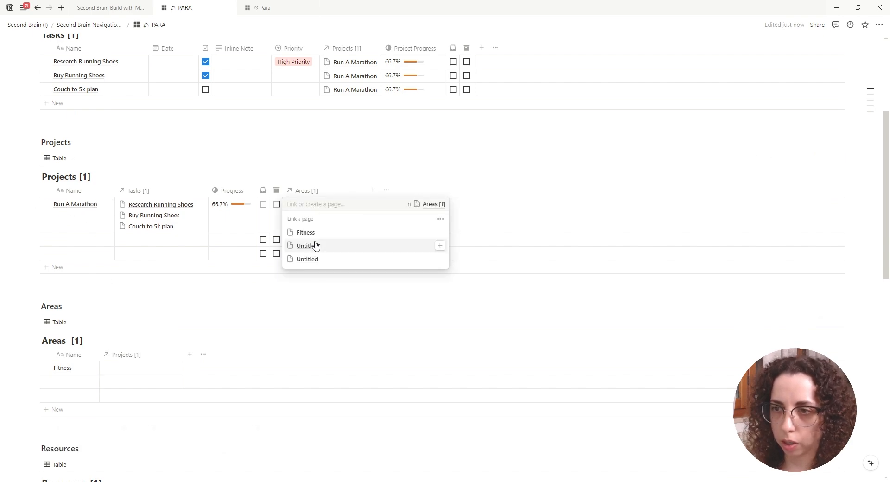
left_click(308, 232)
key("Escape")
Add relation properties from Projects [1] to the Notes [1], Resources [1] and Goals [1] databases.
scroll(222, 317, "up", 1)
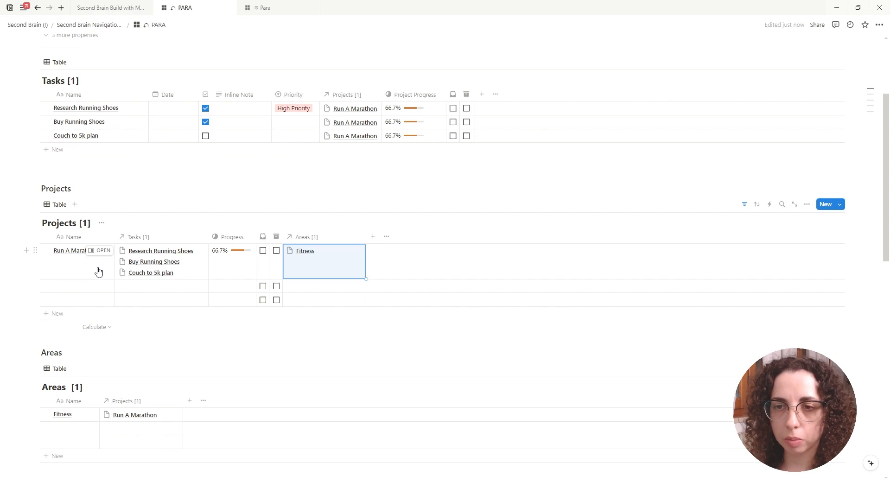
scroll(98, 271, "down", 4)
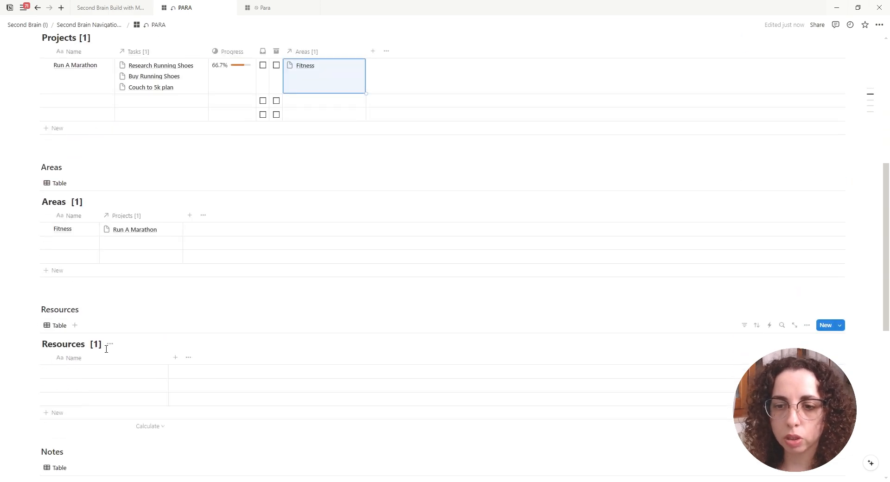
scroll(106, 345, "down", 4)
scroll(57, 316, "up", 10)
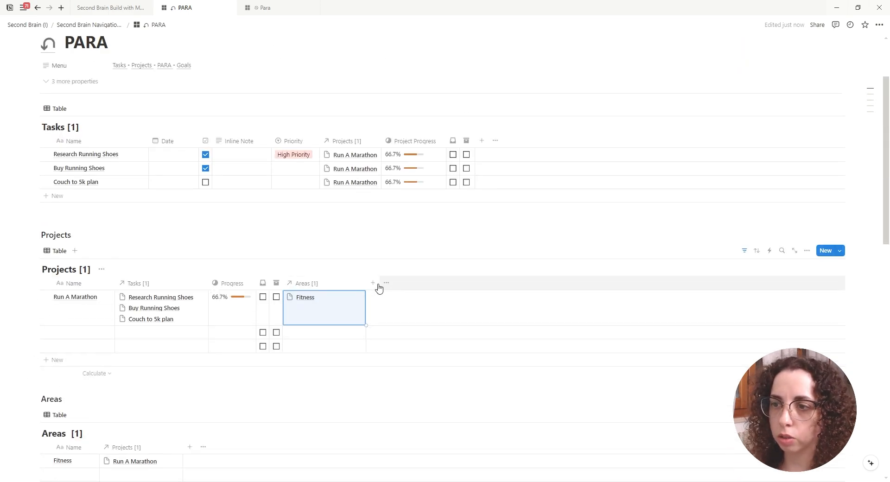
left_click(373, 284)
type("rela")
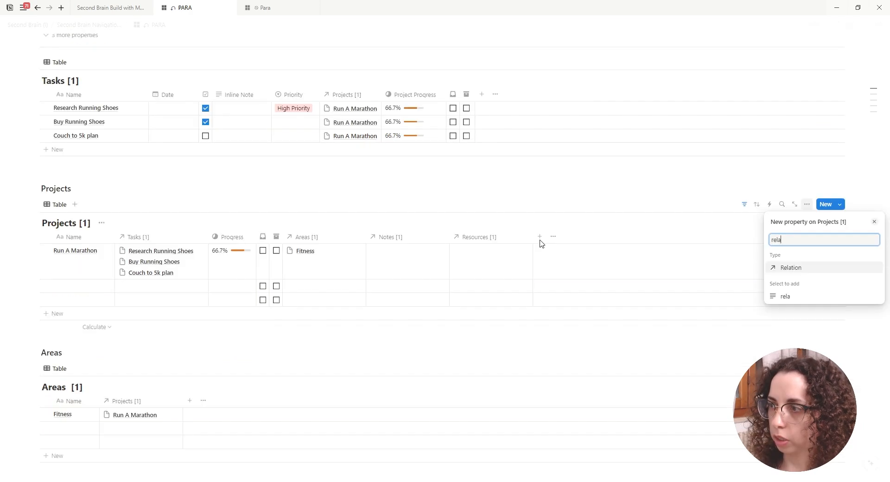
left_click(830, 266)
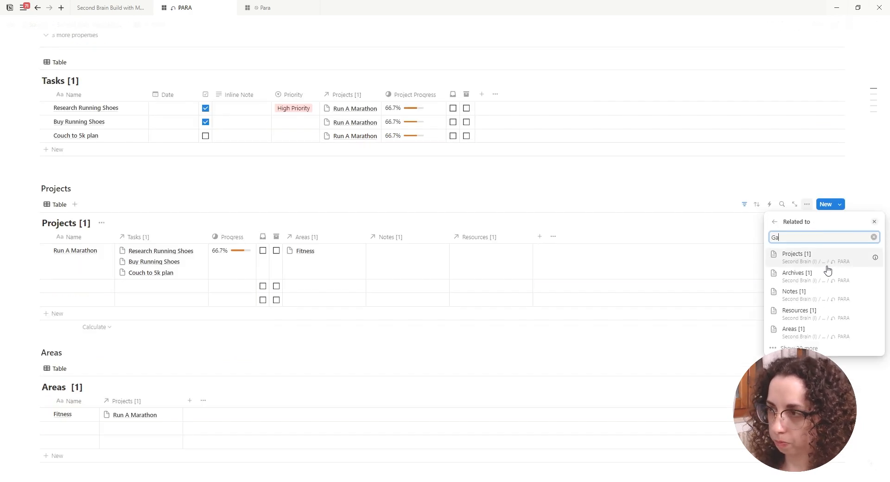
left_click(787, 270)
Add a date property named Timeline to Projects [1] and place it before the Areas [1] column.
scroll(159, 205, "down", 4)
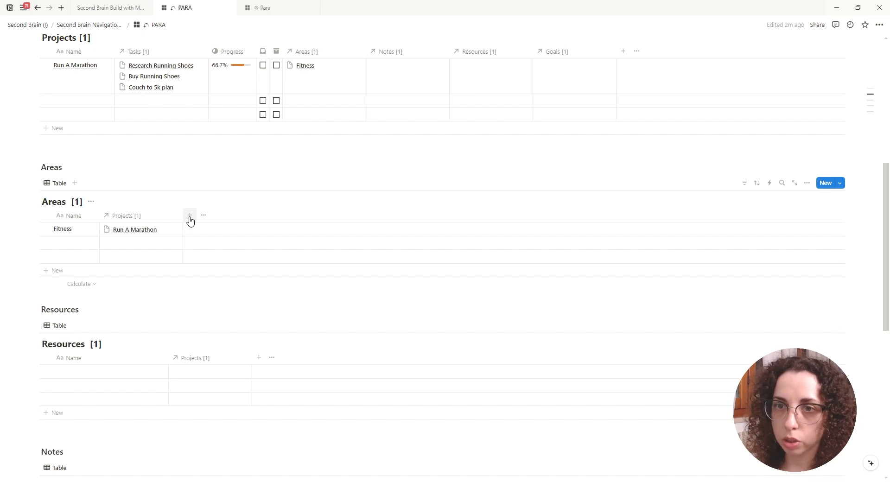
scroll(651, 248, "up", 4)
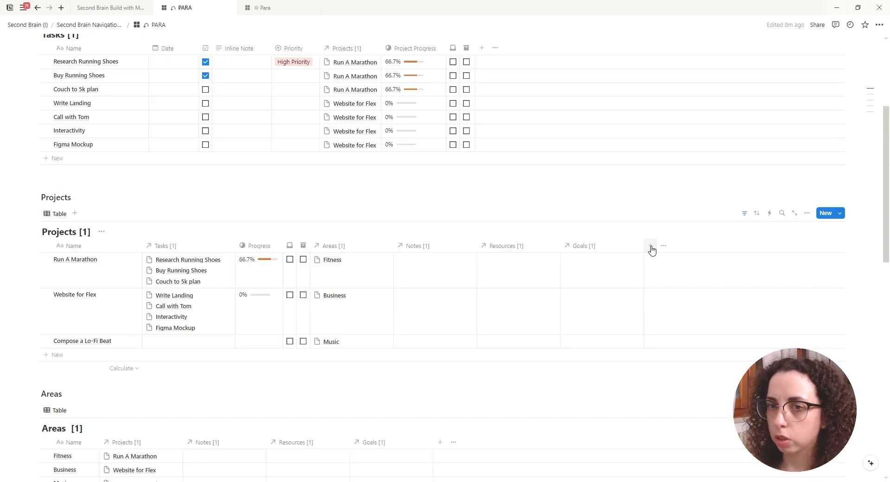
left_click(650, 245)
type("Date")
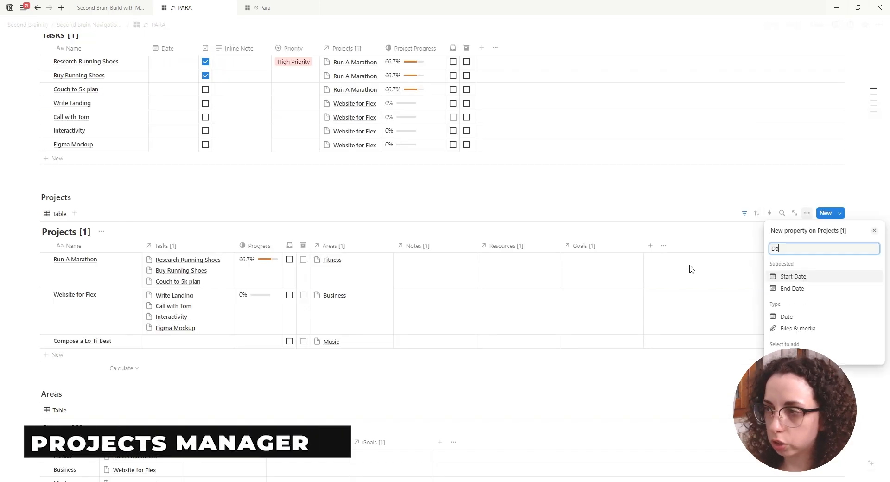
left_click(783, 318)
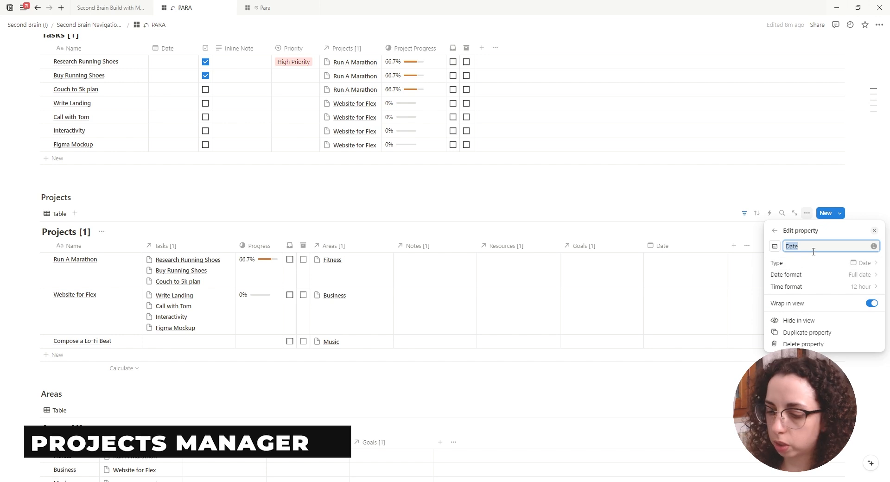
type("Timeline")
key("Return")
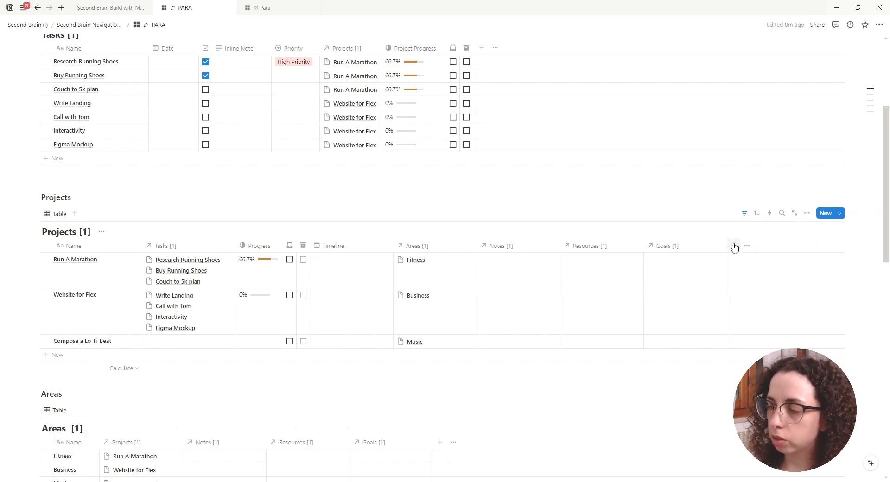
Add a Status property to Projects [1] and place its column between Tasks [1] and Progress.
left_click(733, 246)
type("Status")
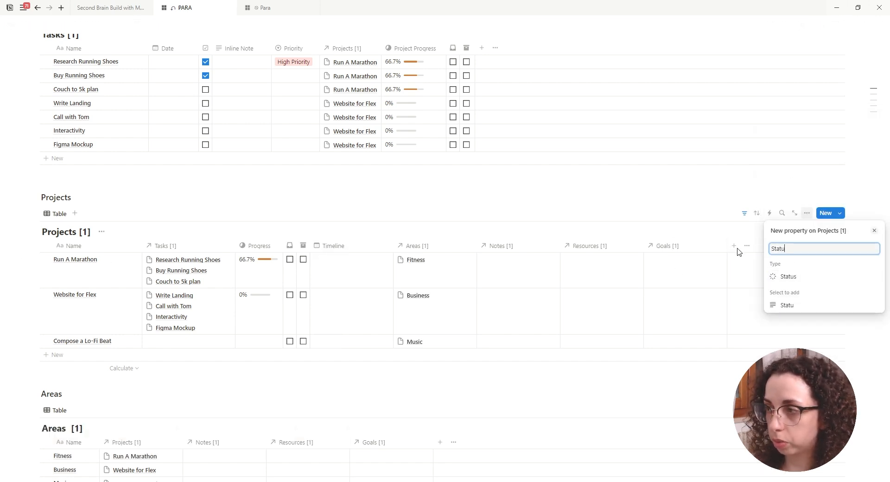
left_click(820, 306)
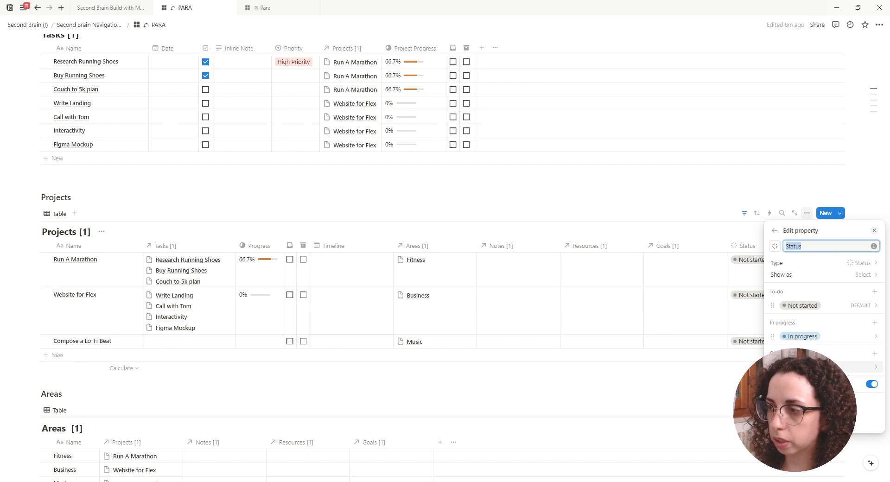
left_click_drag(746, 246, 272, 258)
Add a text property named Inline Note to Projects [1].
left_click(788, 244)
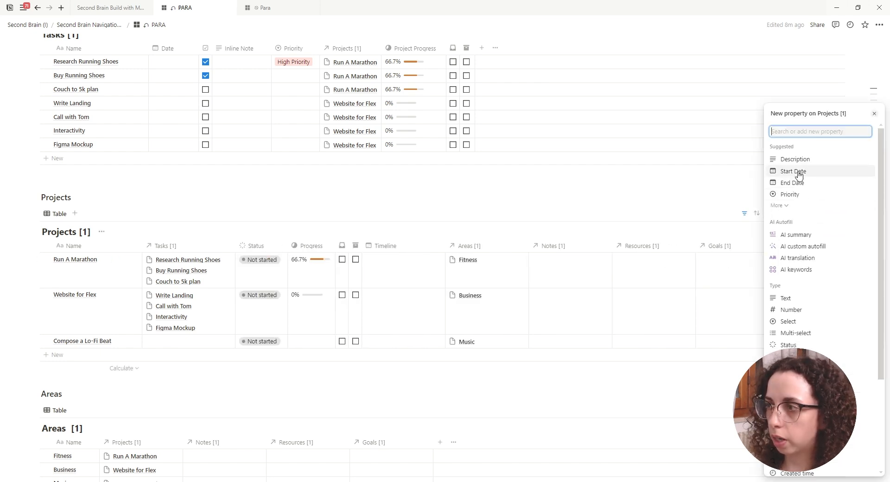
left_click(801, 165)
type("Inline Note")
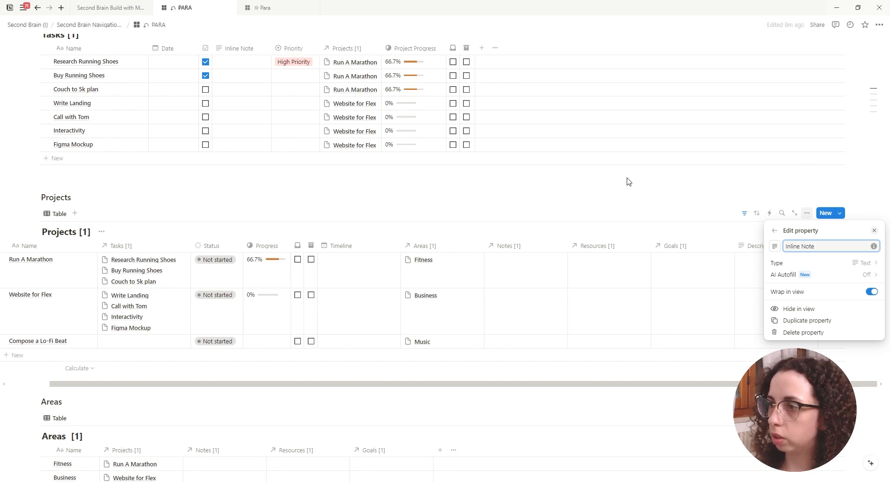
left_click(628, 206)
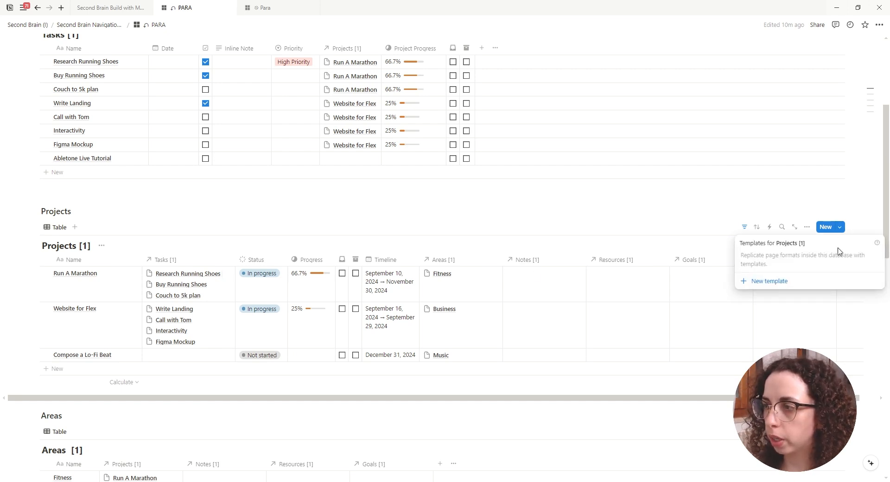
Create a new template for Projects [1] and group the Notes [1], Goals [1] and Areas [1] relations directly above Tasks [1].
left_click(767, 281)
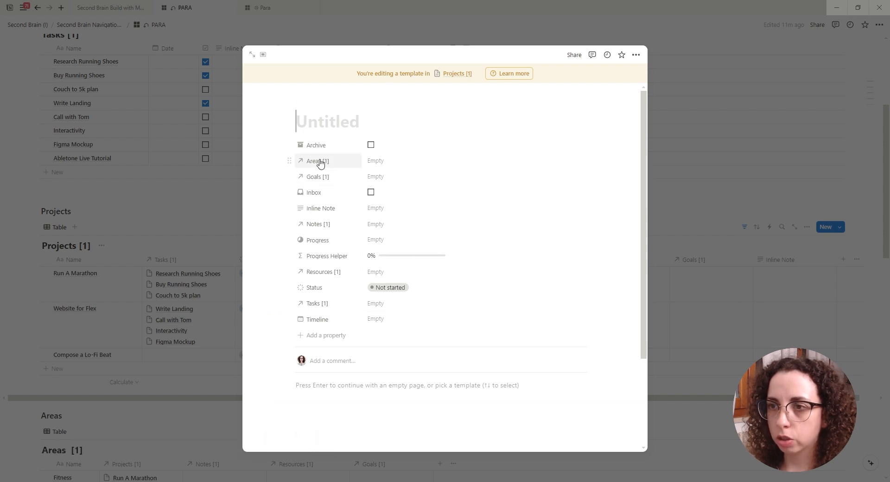
left_click_drag(308, 162, 315, 280)
left_click_drag(320, 192, 315, 261)
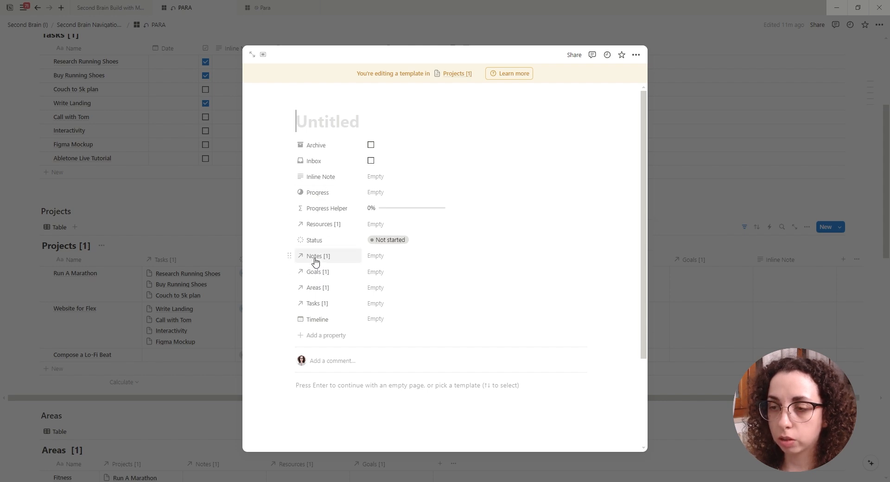
Show the Notes [1], Goals [1] and Areas [1] relations as Minimal in the project template.
left_click(314, 262)
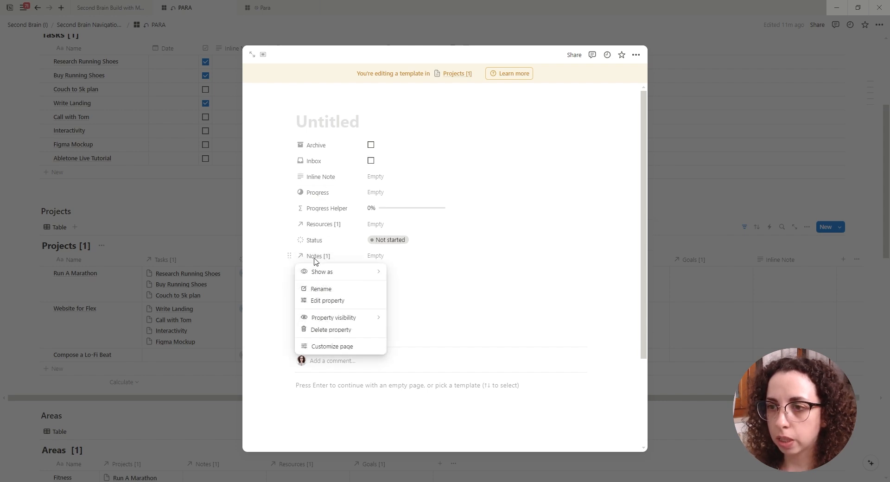
mouse_move(309, 272)
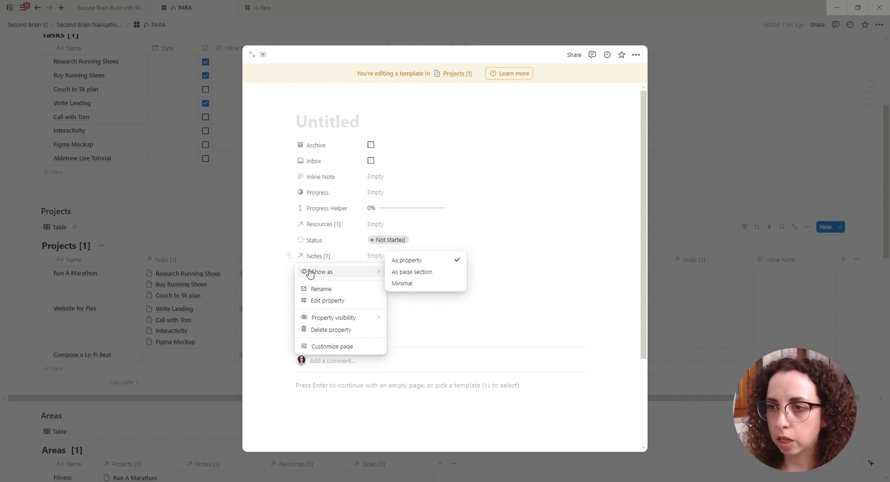
left_click(417, 284)
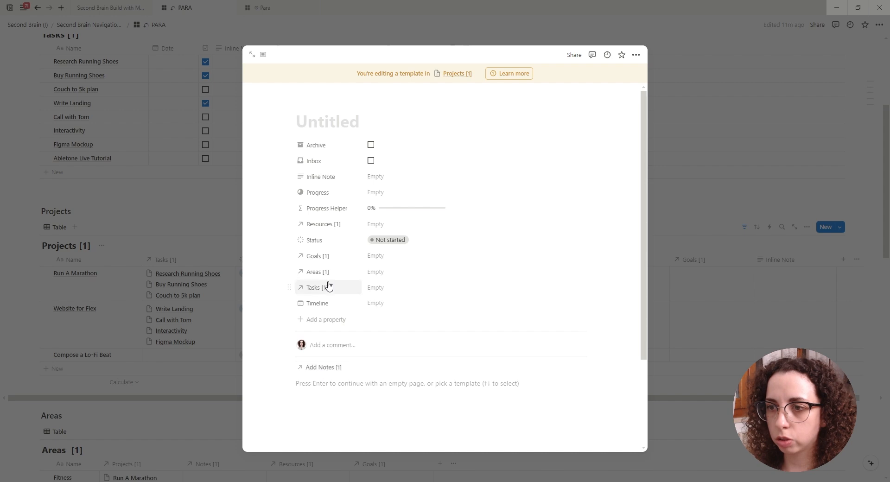
left_click(318, 257)
mouse_move(359, 274)
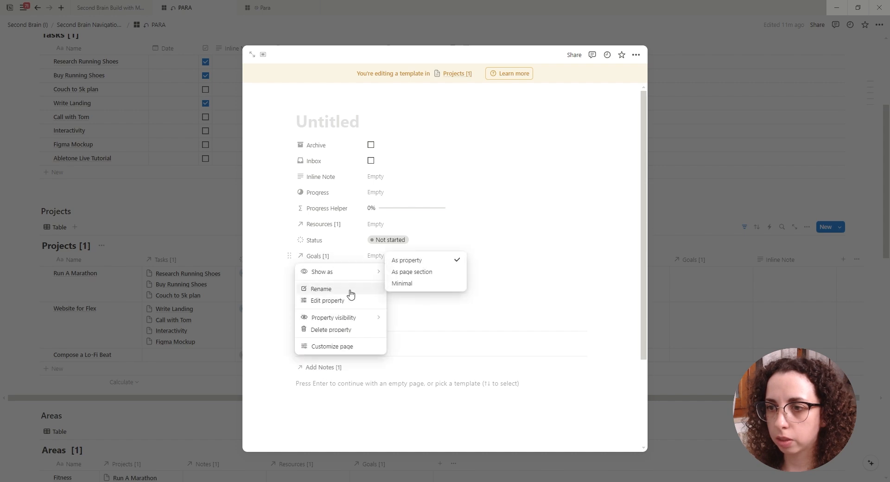
left_click(416, 284)
left_click(318, 257)
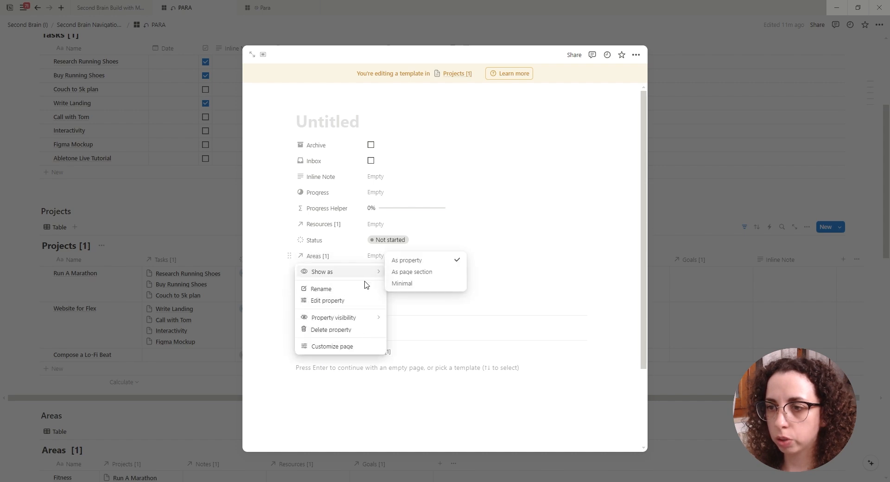
left_click(401, 283)
Set the visibility of the Progress Helper property to Always hide in the project template.
left_click(330, 207)
mouse_move(366, 237)
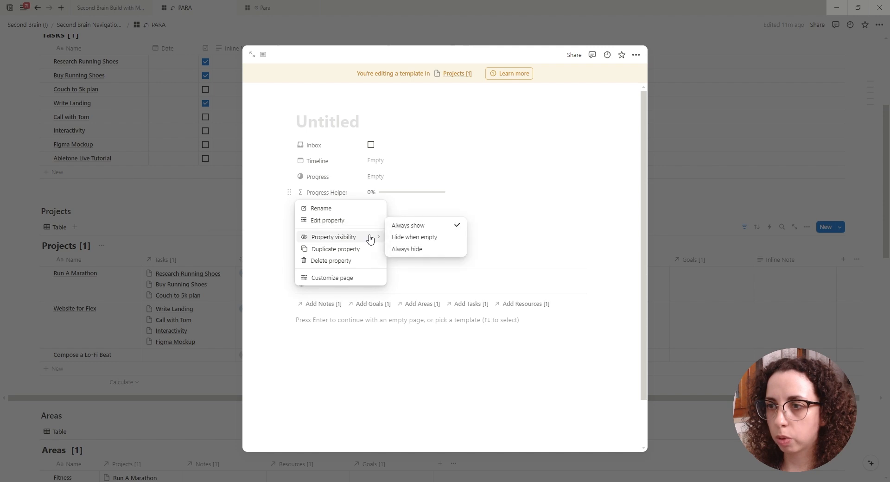
left_click(403, 249)
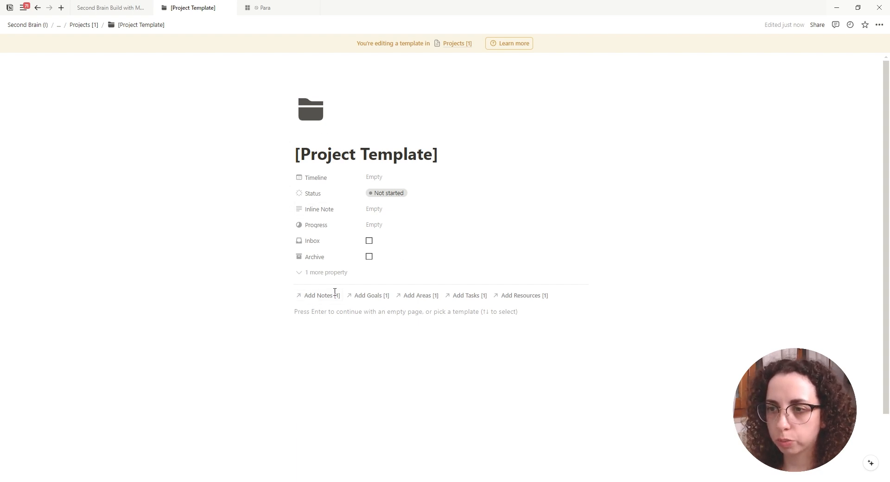
Examine which pages can be linked through the template's Notes [1], Goals [1] and Areas [1] relations without linking any.
left_click(321, 297)
left_click(372, 296)
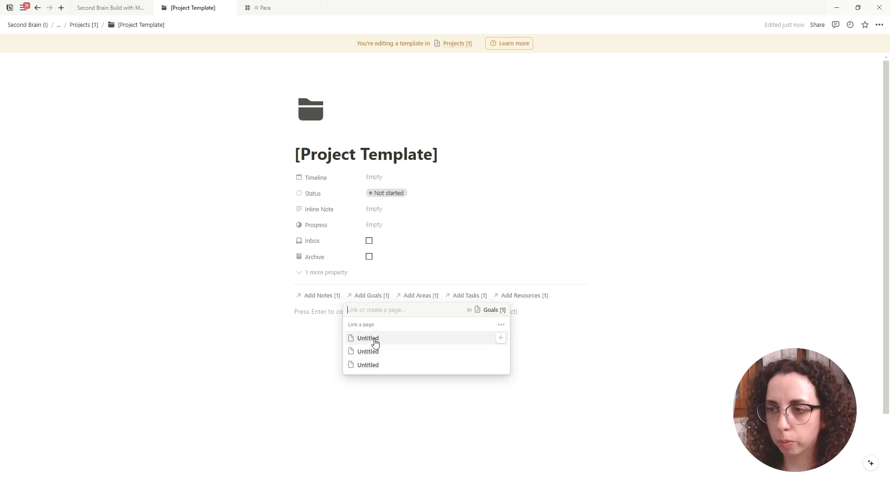
left_click(427, 297)
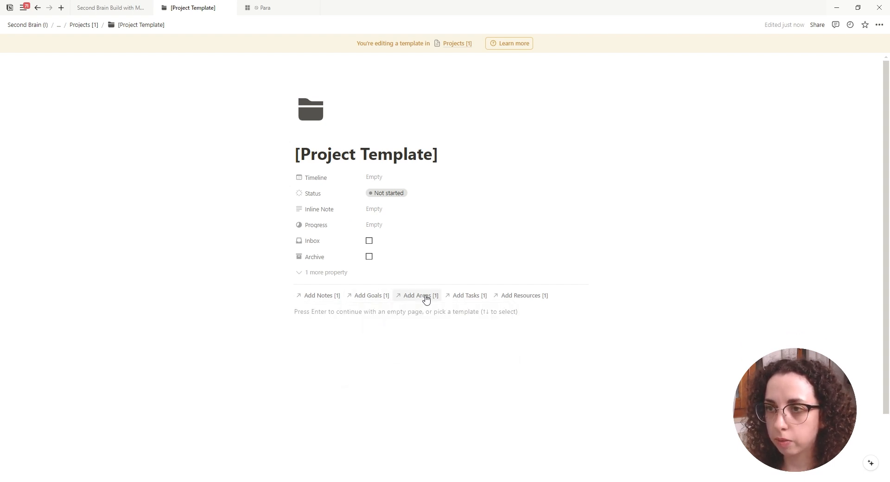
left_click(423, 297)
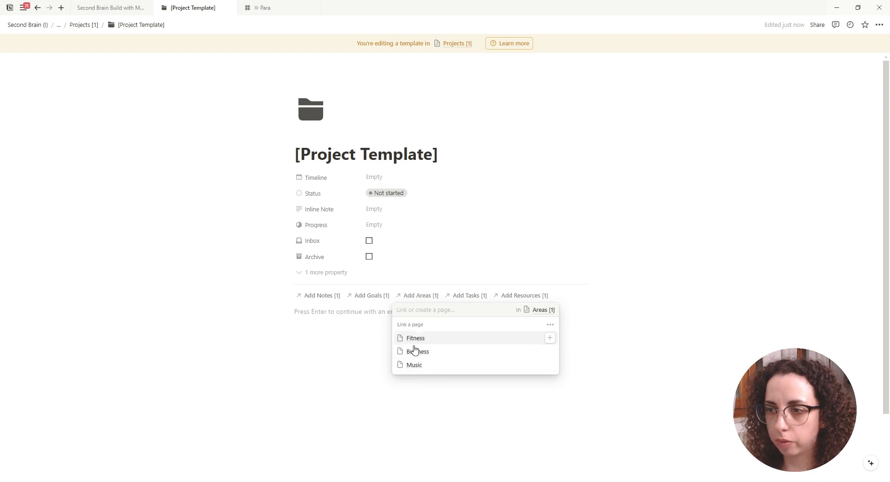
left_click(429, 295)
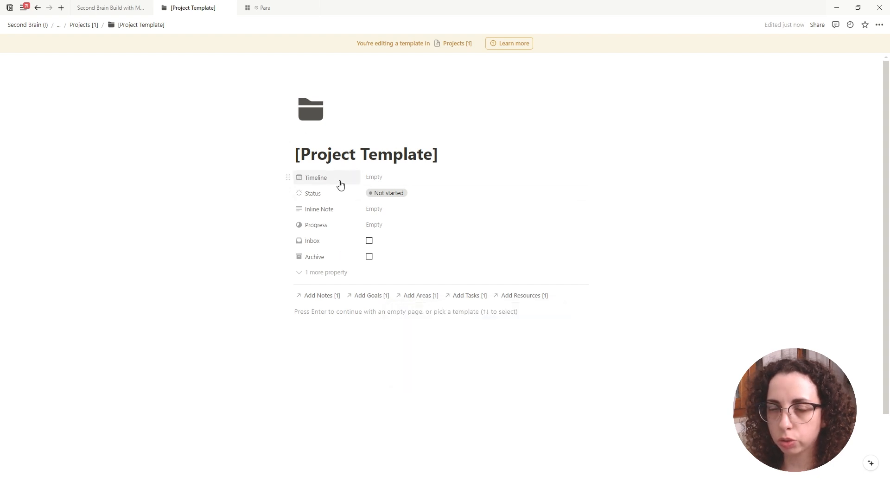
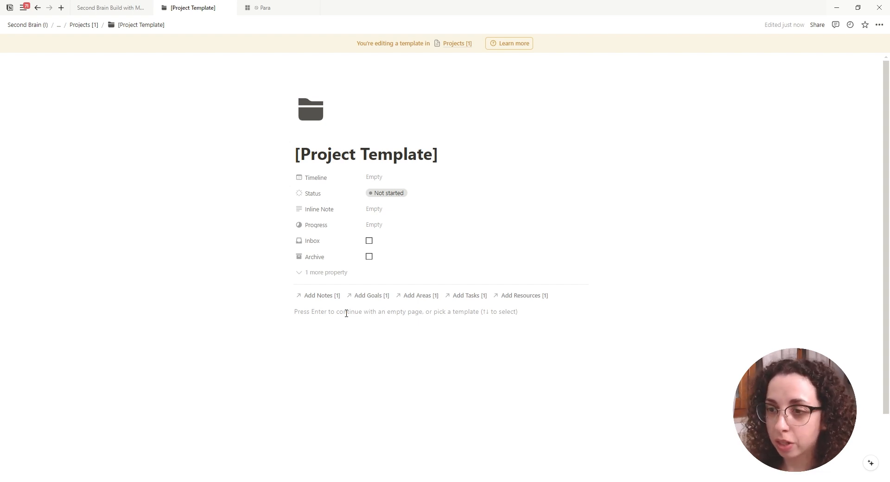
Insert a linked view of the Tasks [1] database in the body of the project template.
left_click(346, 313)
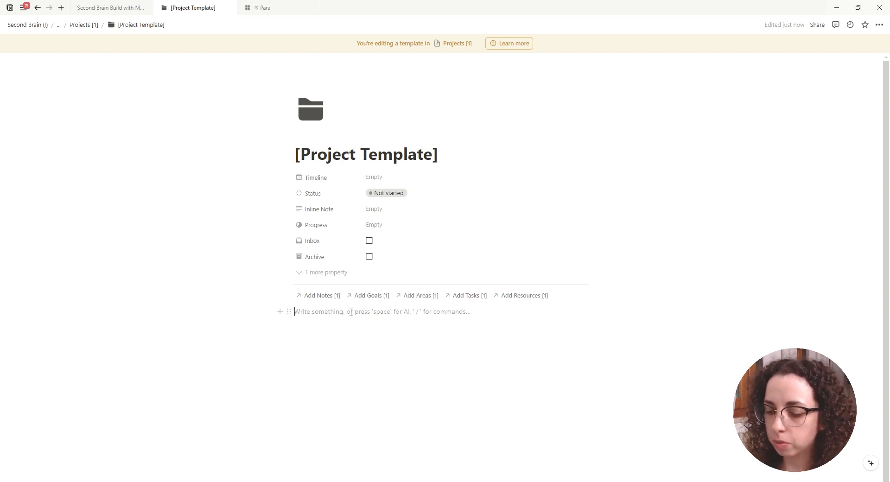
type("/linked")
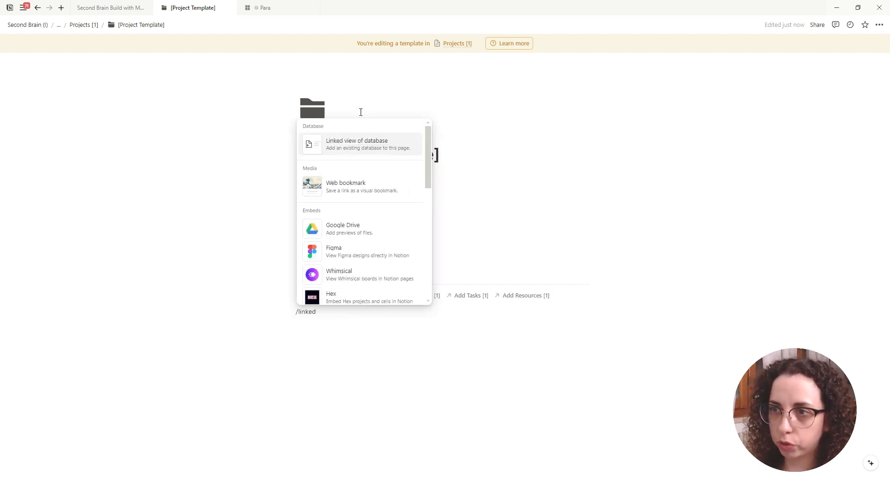
left_click(337, 145)
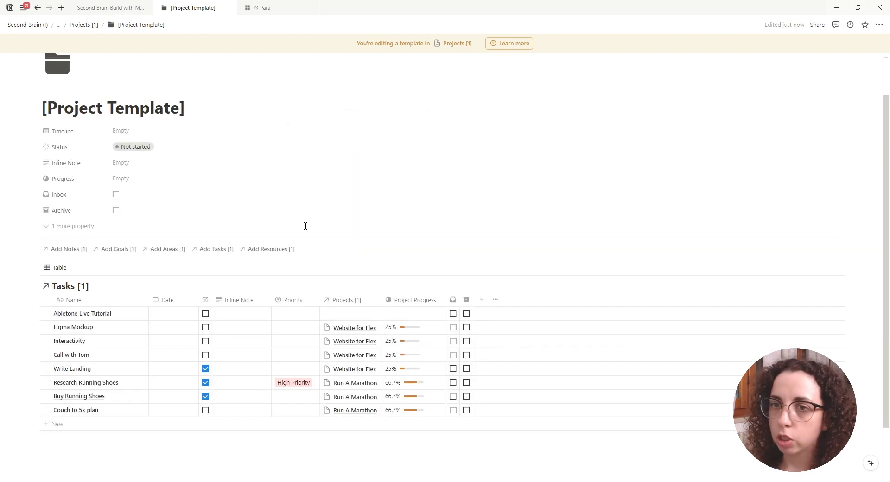
scroll(188, 247, "up", 1)
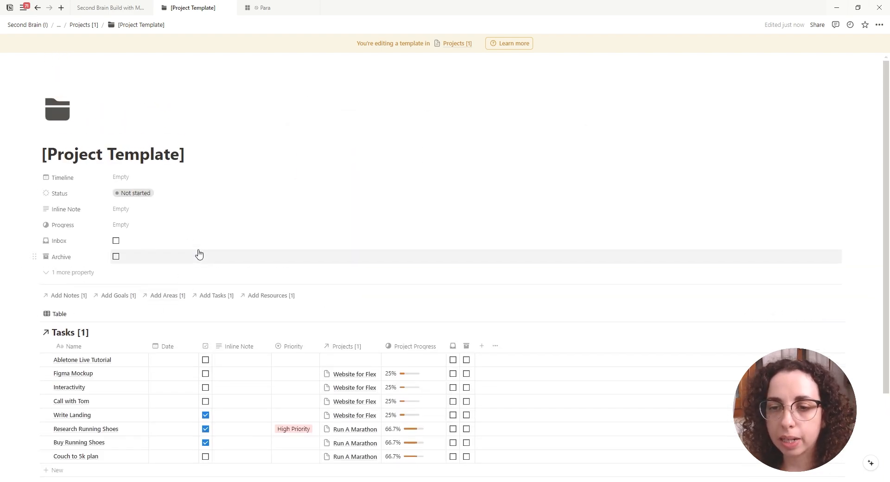
scroll(200, 253, "down", 1)
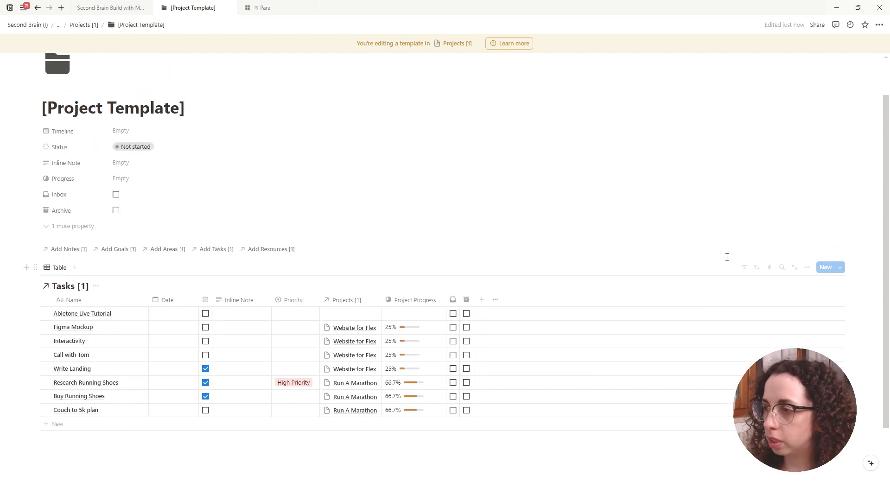
Filter the linked Tasks [1] view to Projects [1] containing [Project Template], and collapse the filter bar.
left_click(745, 269)
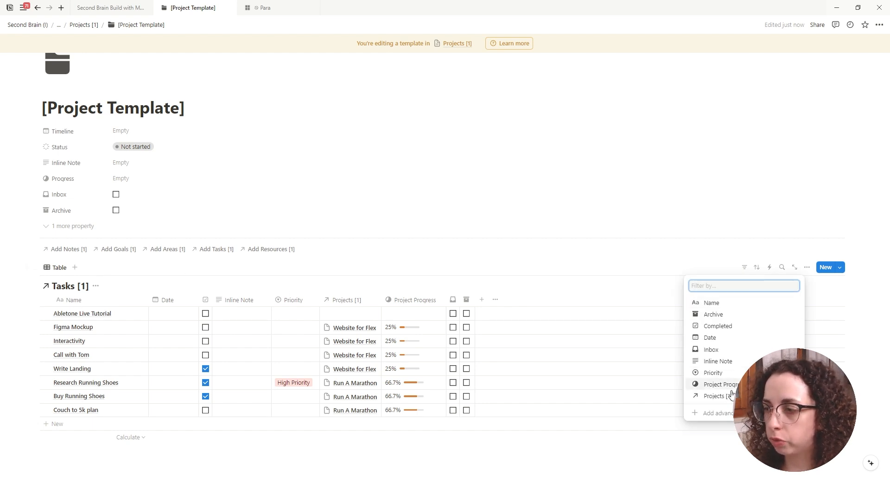
left_click(707, 396)
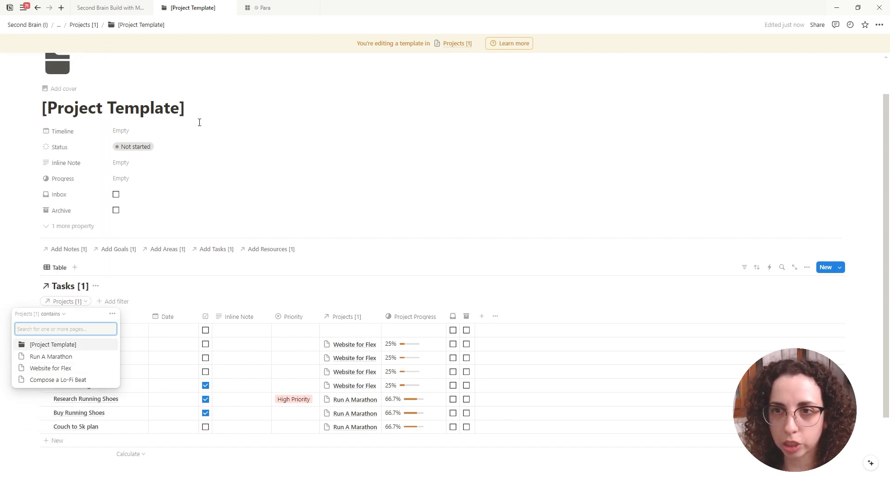
left_click(76, 349)
left_click(240, 390)
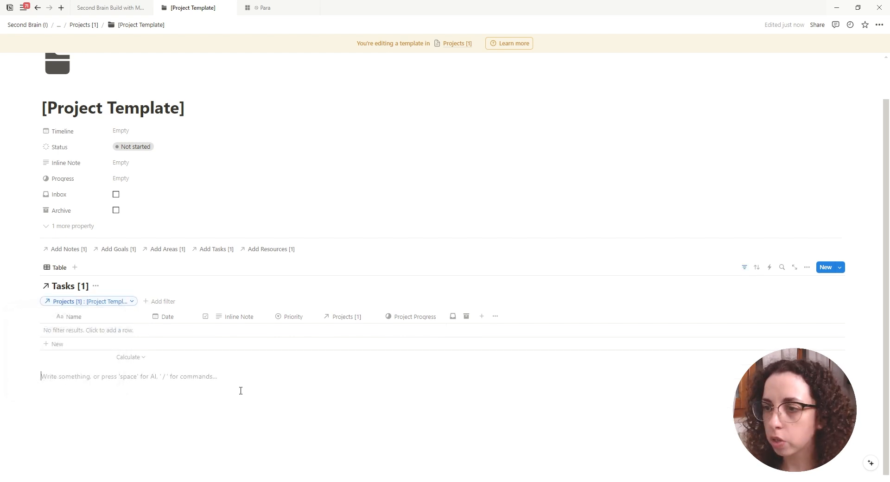
left_click(744, 267)
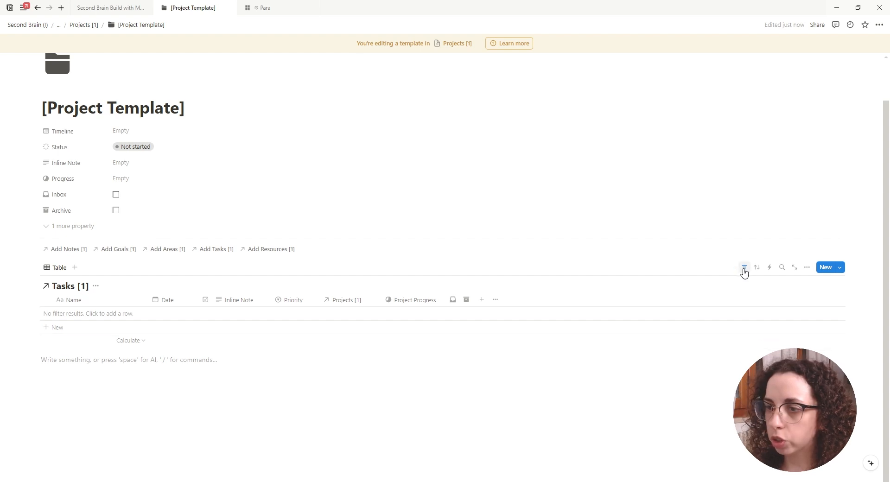
Go back to the Projects [1] database and make [Project Template] the default template for all its views.
left_click(84, 25)
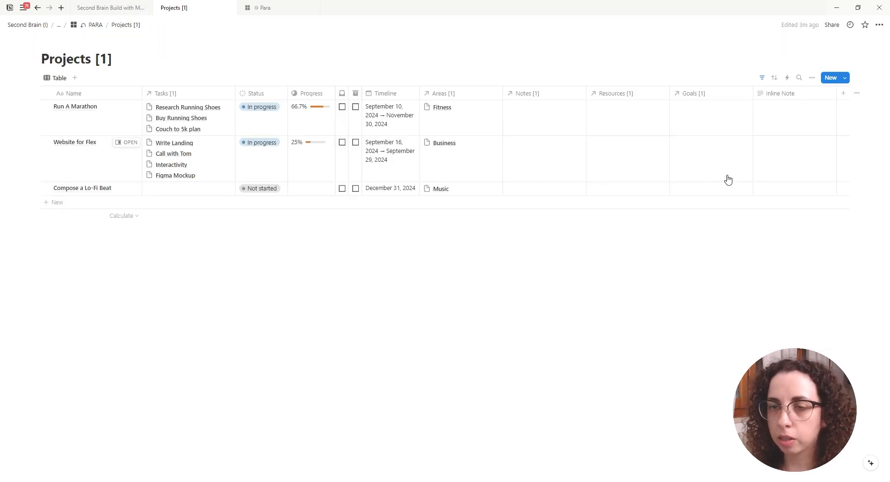
left_click(846, 79)
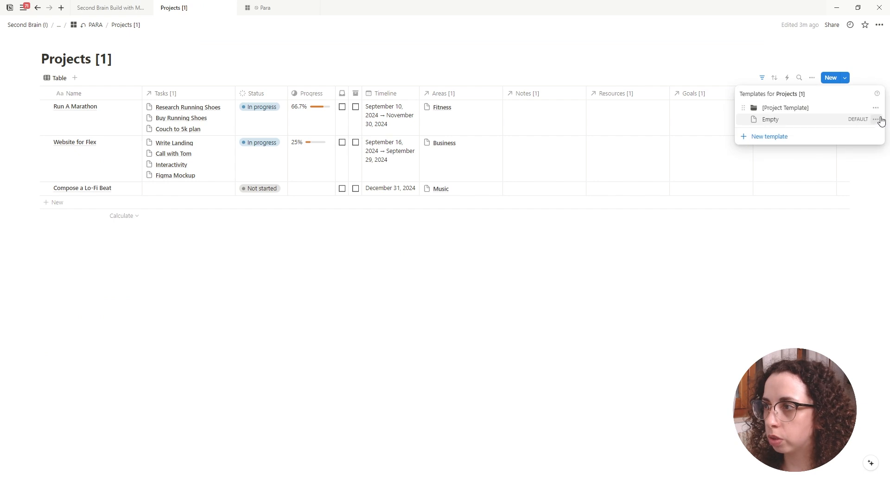
left_click(726, 140)
left_click(844, 77)
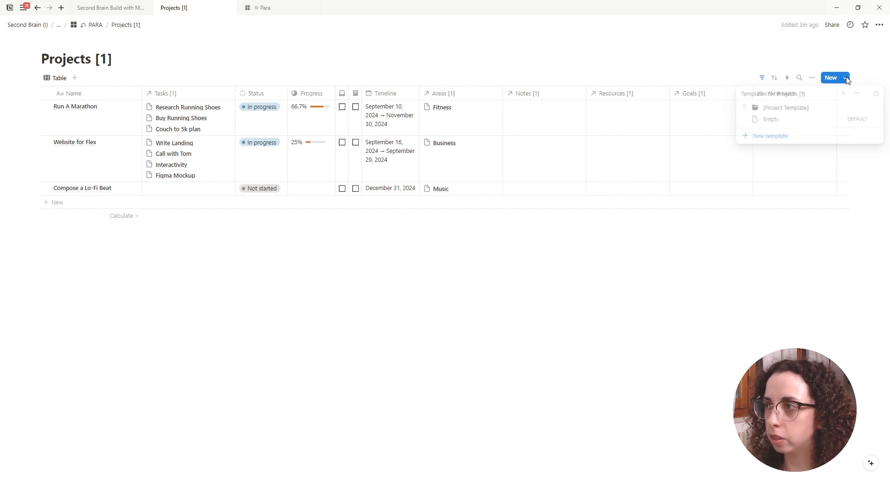
left_click(872, 120)
left_click(827, 97)
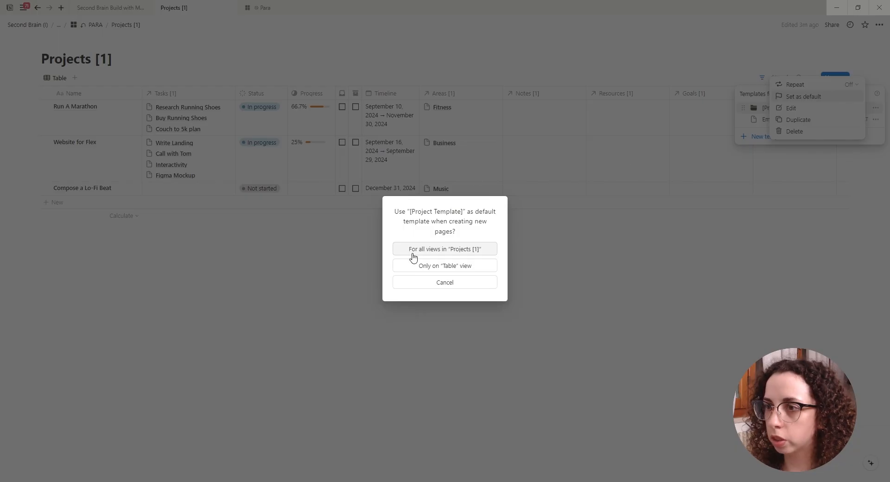
left_click(423, 249)
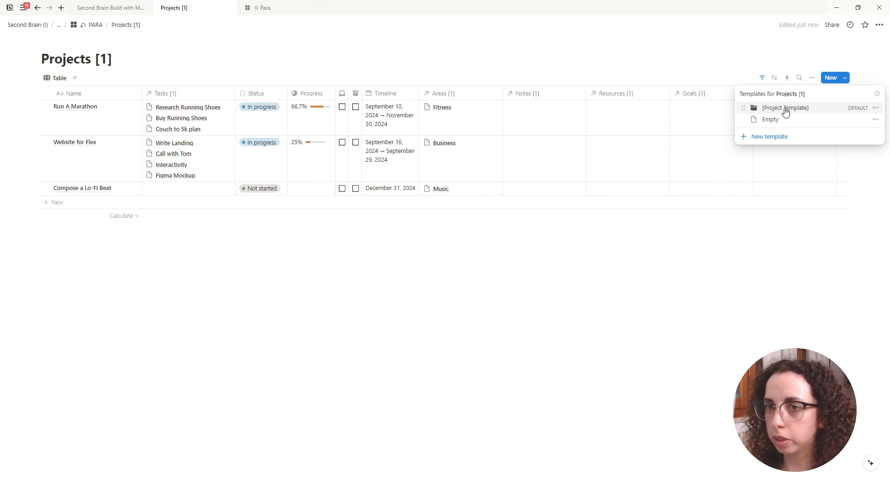
Apply [Project Template] to the Run A Marathon and Website for Flex project pages and close the page preview.
left_click(120, 119)
left_click(126, 110)
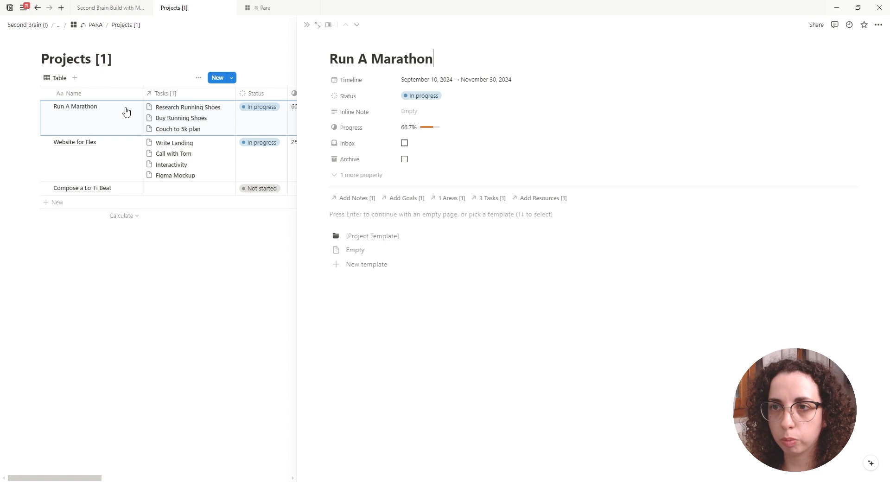
left_click(367, 238)
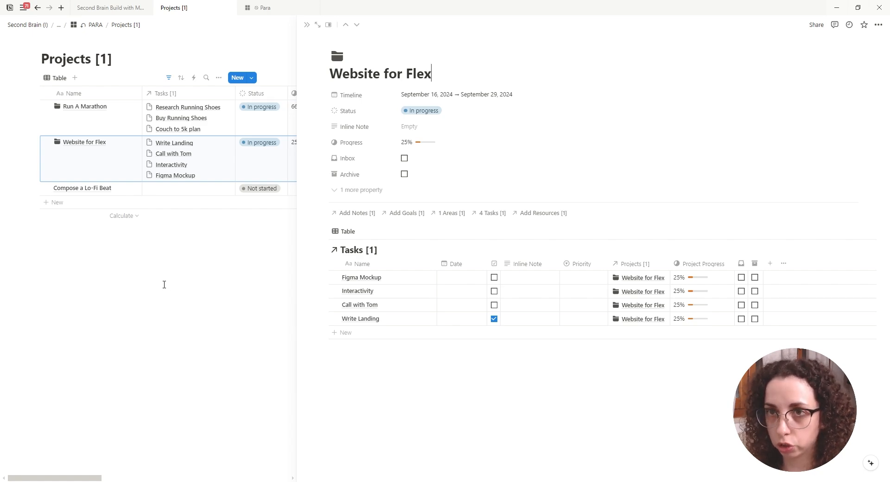
left_click(164, 284)
Open [Project Template] from the Projects [1] templates for editing as a full page.
left_click(844, 77)
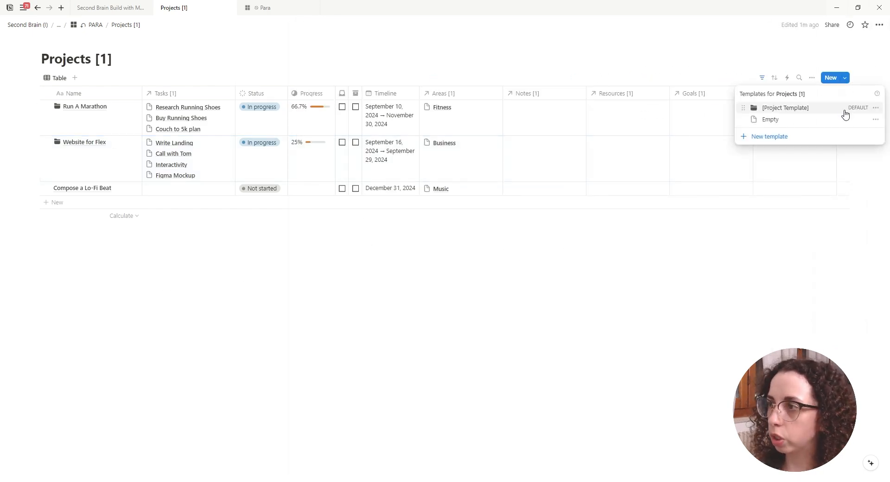
left_click(876, 110)
left_click(809, 110)
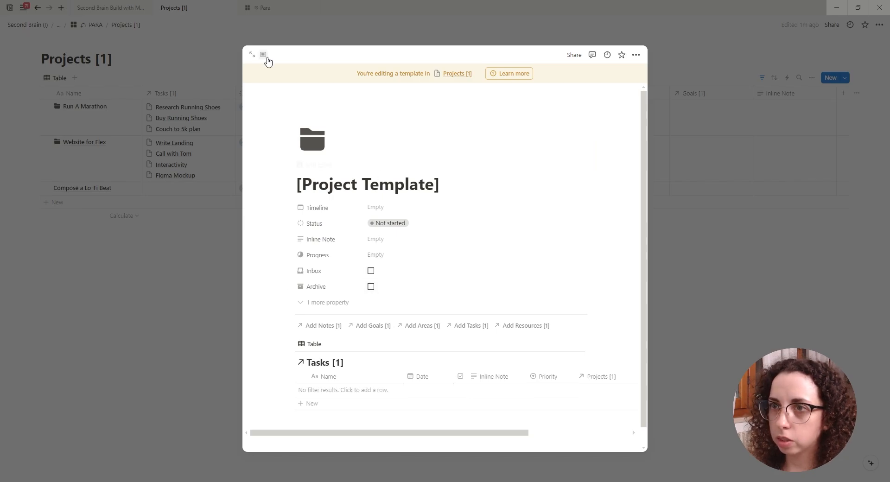
left_click(263, 55)
Insert a linked table view of the Notes [1] database below the Tasks [1] view in the template.
scroll(90, 308, "down", 1)
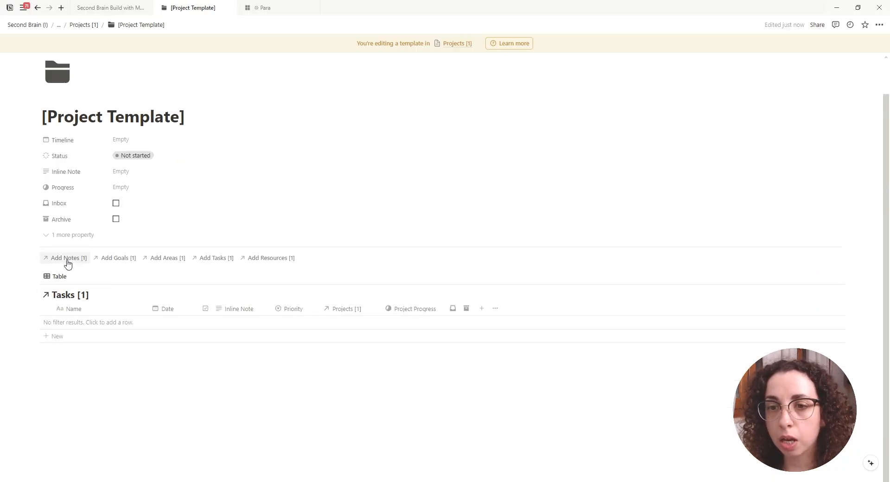
left_click(172, 402)
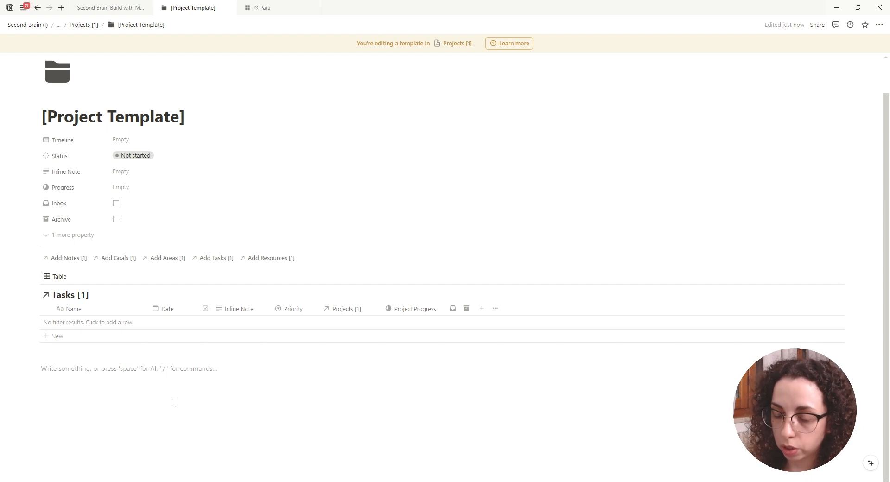
type("/linked")
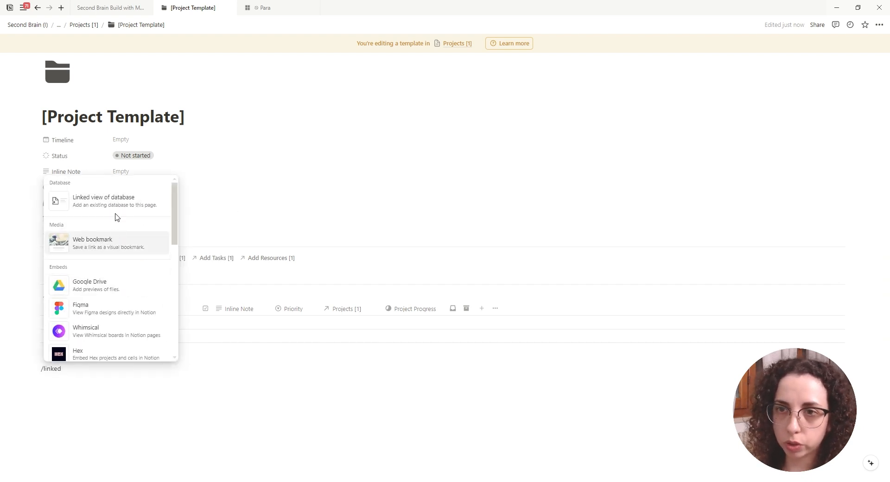
left_click(116, 203)
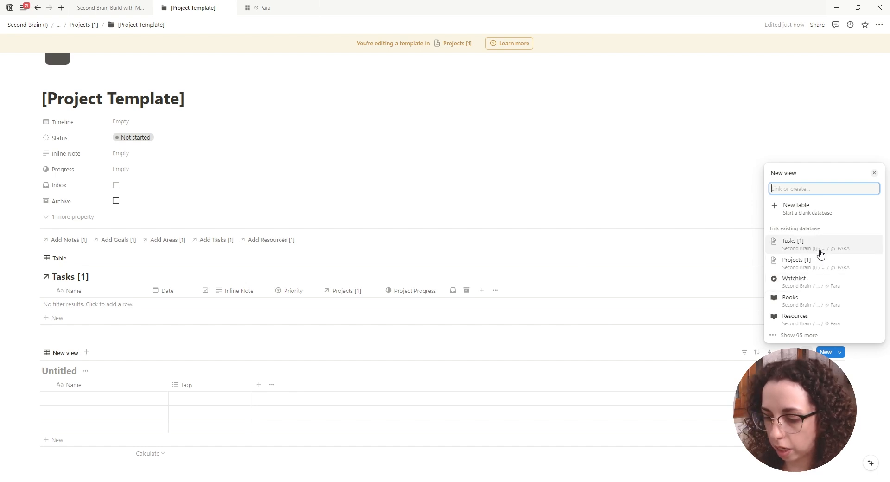
type("Nt")
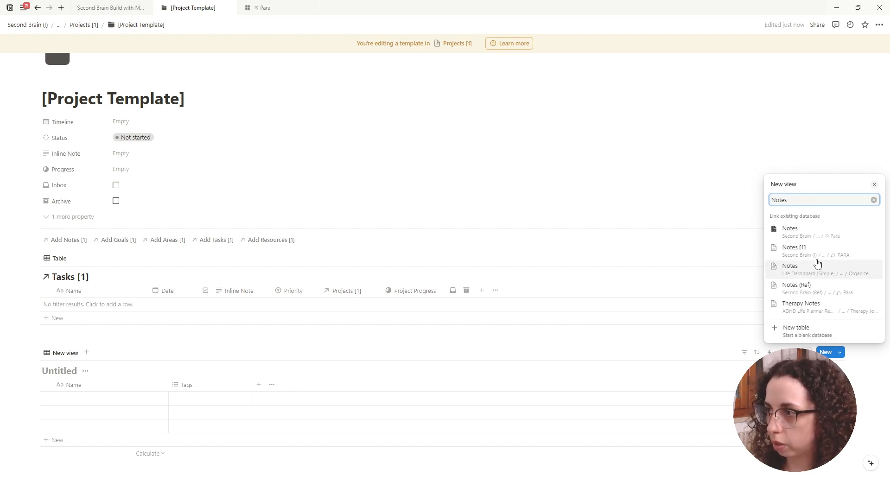
left_click(816, 255)
left_click(789, 335)
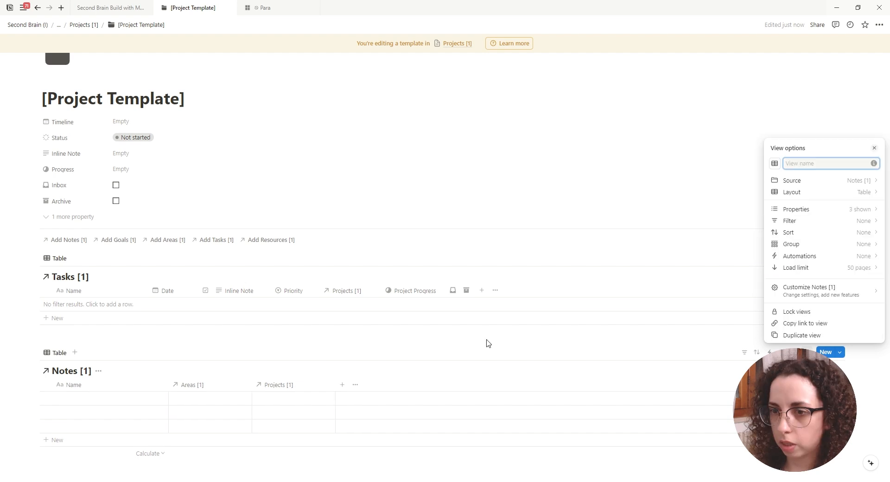
left_click(490, 338)
Filter the linked Notes [1] view to Projects [1] containing [Project Template], and collapse the filter bar.
scroll(474, 344, "down", 1)
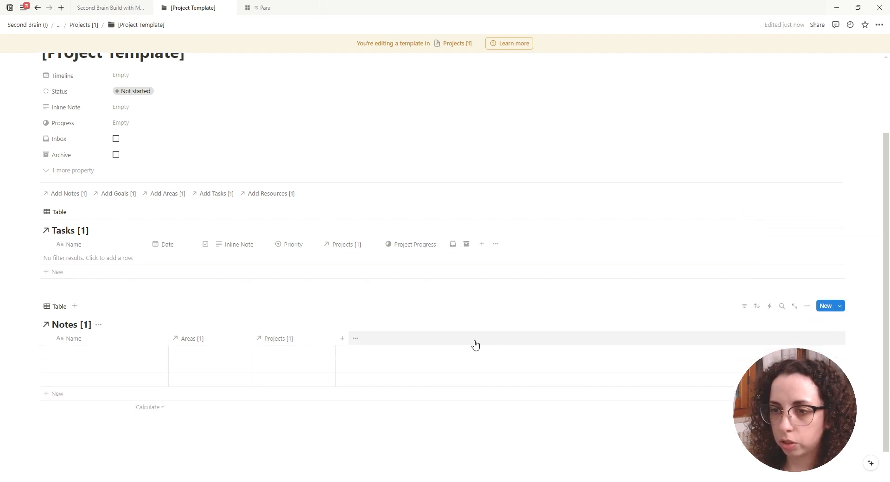
left_click(744, 307)
left_click(730, 365)
left_click(61, 384)
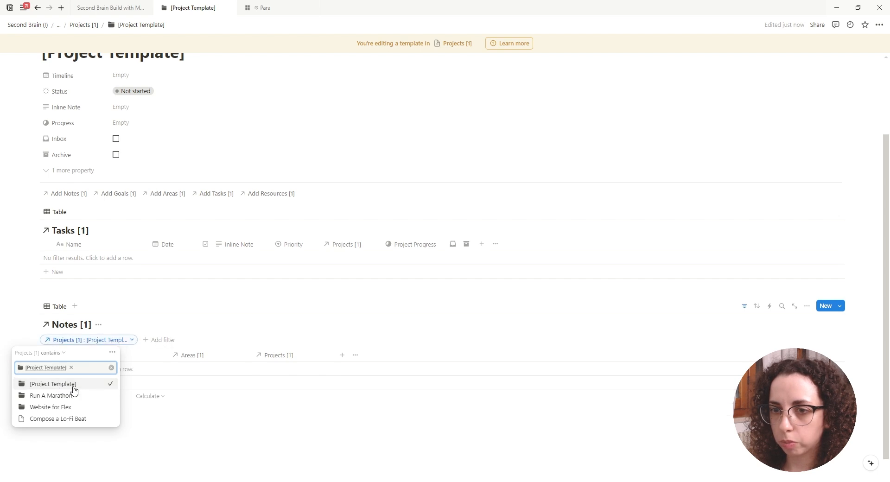
left_click(691, 369)
left_click(743, 307)
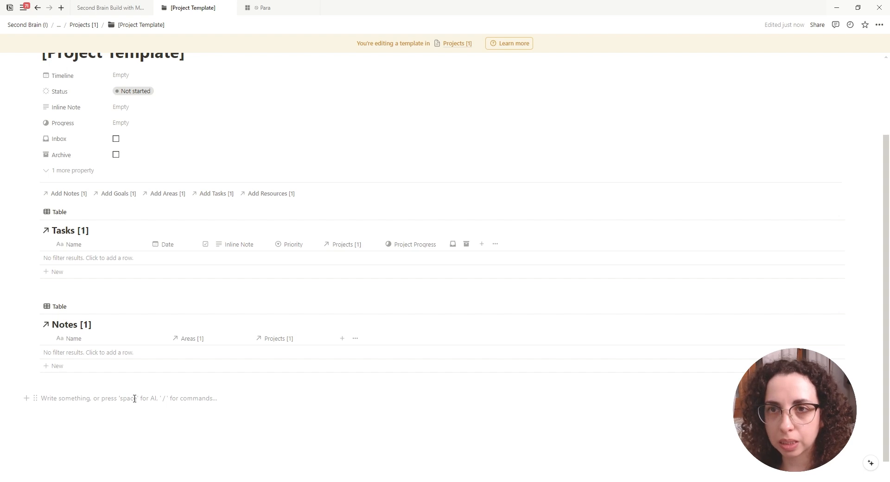
scroll(134, 399, "up", 3)
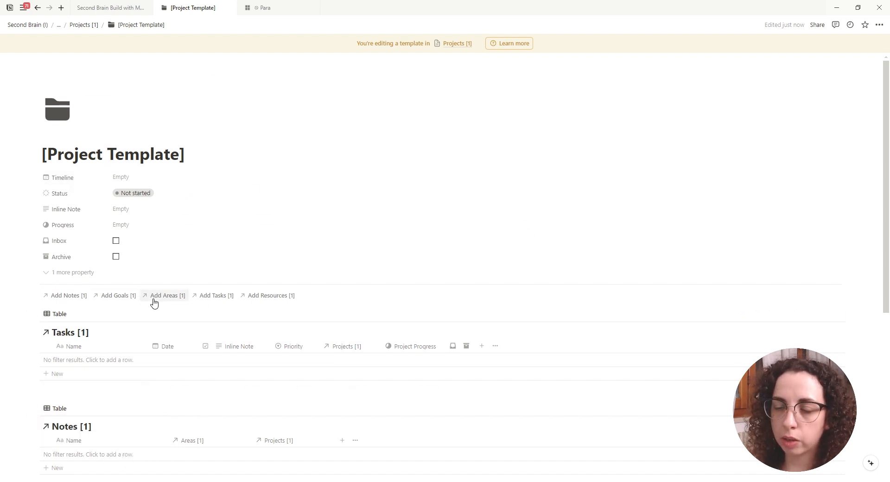
left_click(154, 299)
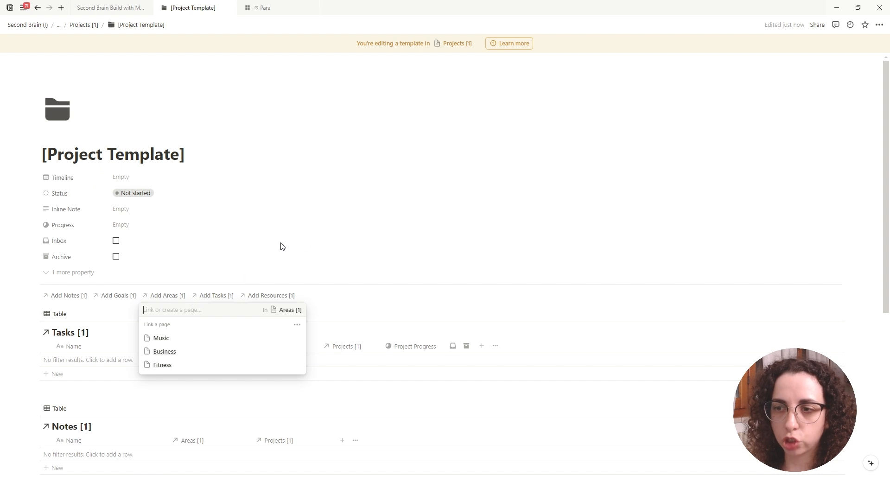
left_click(283, 246)
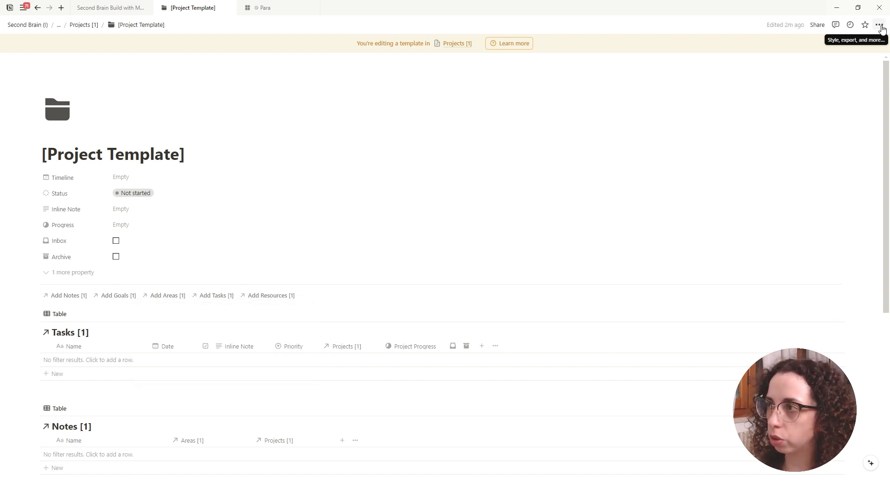
Customize the Projects [1] page layout so the Areas [1] relation is shown as a property.
left_click(878, 26)
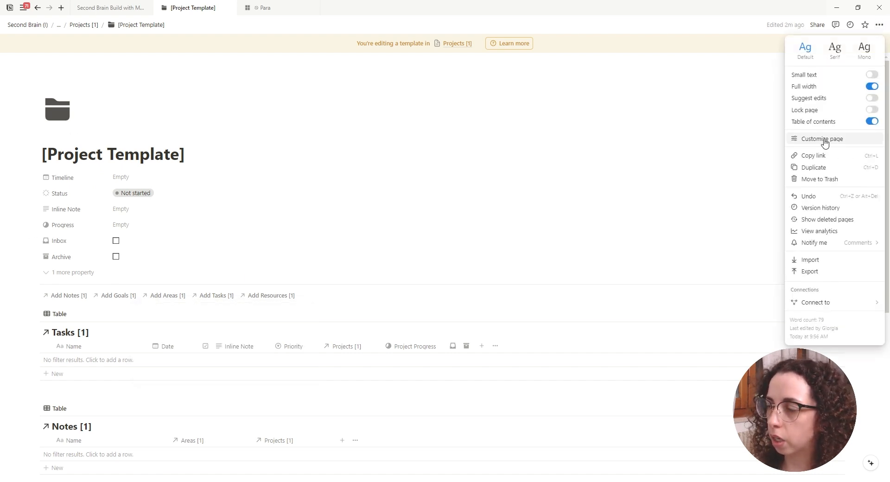
left_click(822, 139)
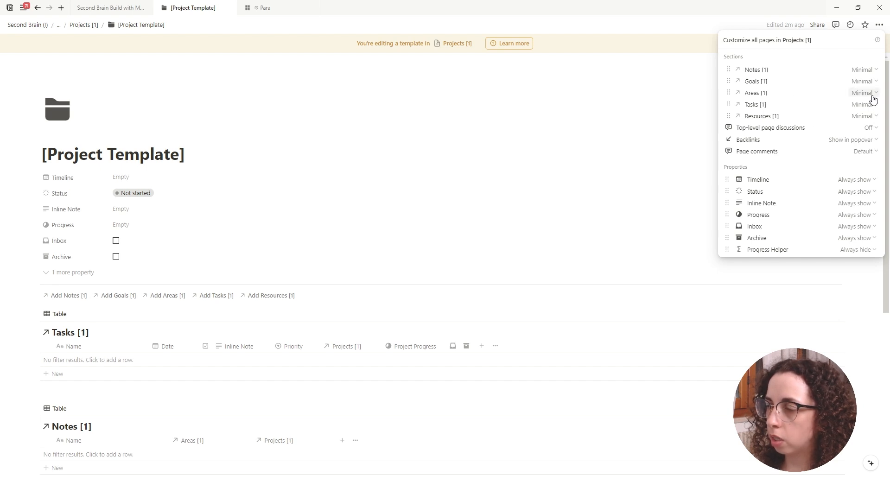
left_click(872, 94)
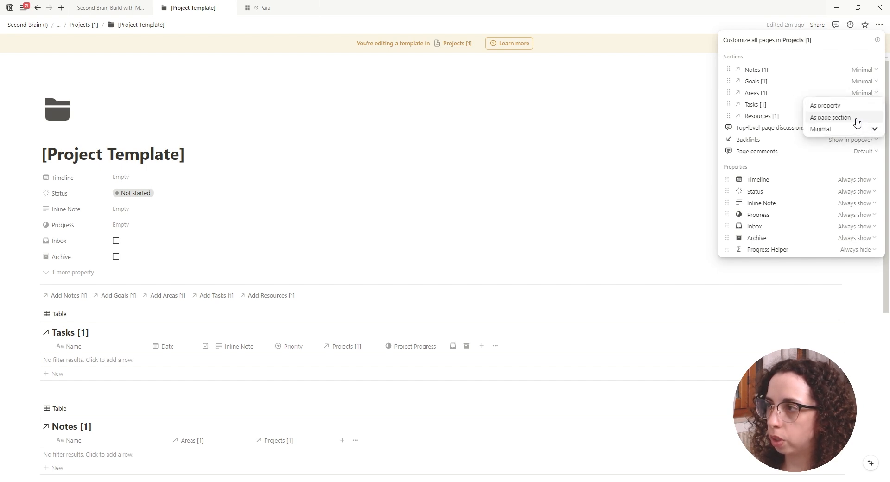
left_click(854, 106)
key("Escape")
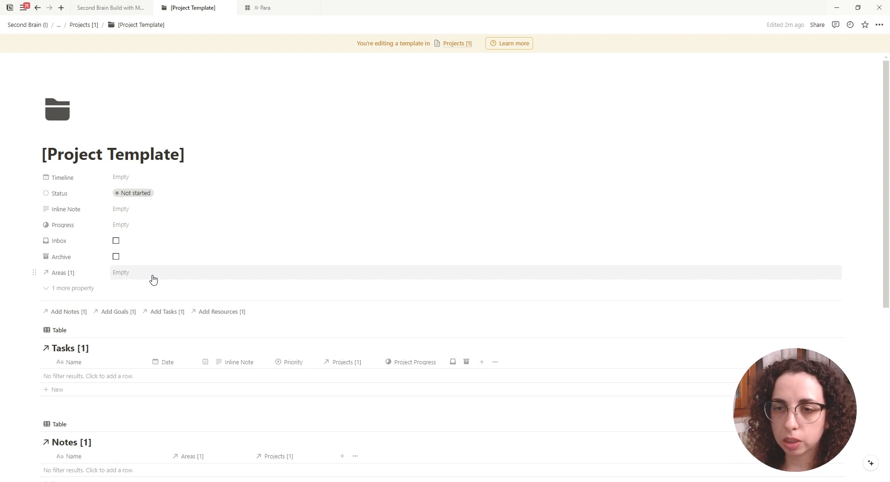
Open the Run A Marathon project, delete its existing linked Tasks [1] view and apply [Project Template] to the page.
key("Escape")
left_click(844, 77)
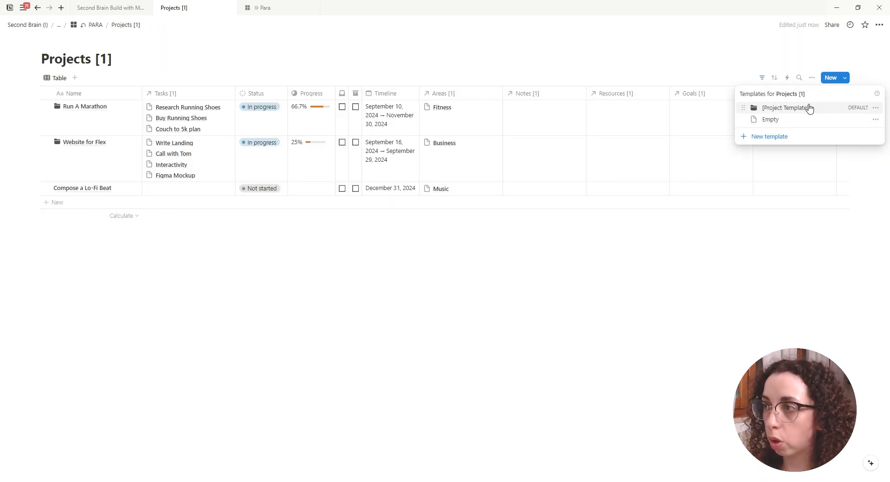
left_click(134, 111)
left_click(127, 107)
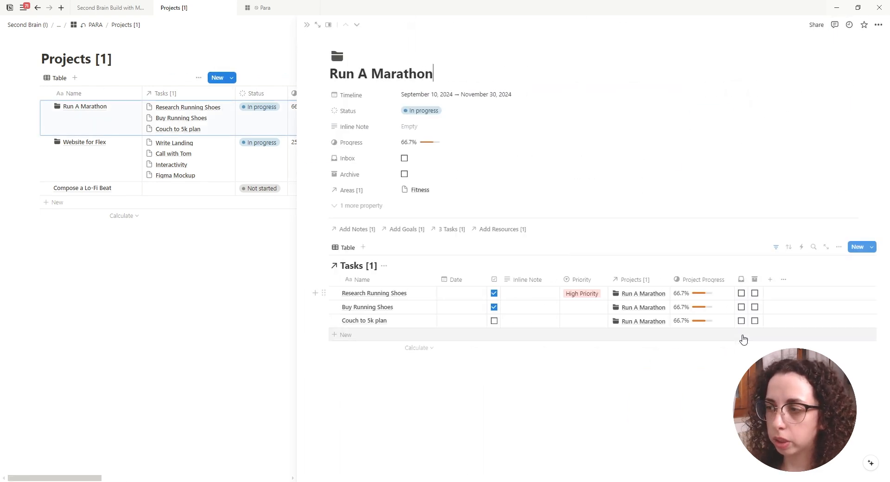
left_click_drag(802, 400, 334, 236)
key("Delete")
left_click(371, 268)
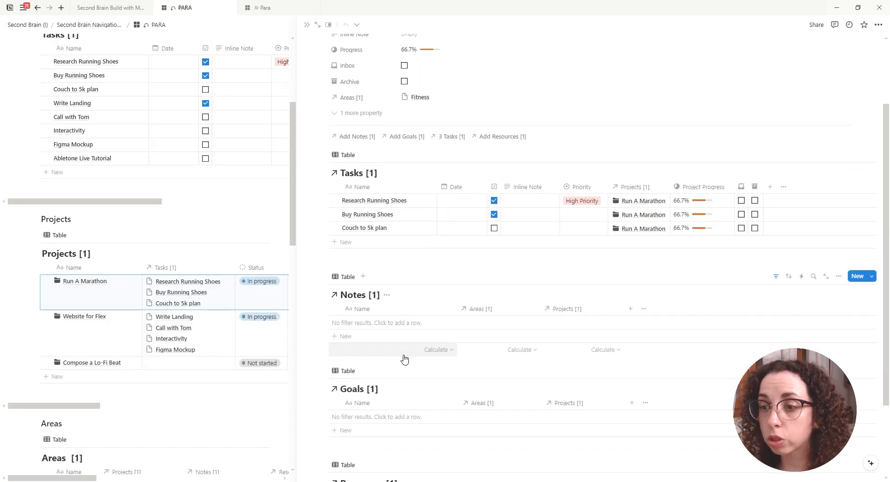
Add a goal named "Get Fit" to the linked Goals [1] view on the Run A Marathon page.
scroll(404, 359, "up", 3)
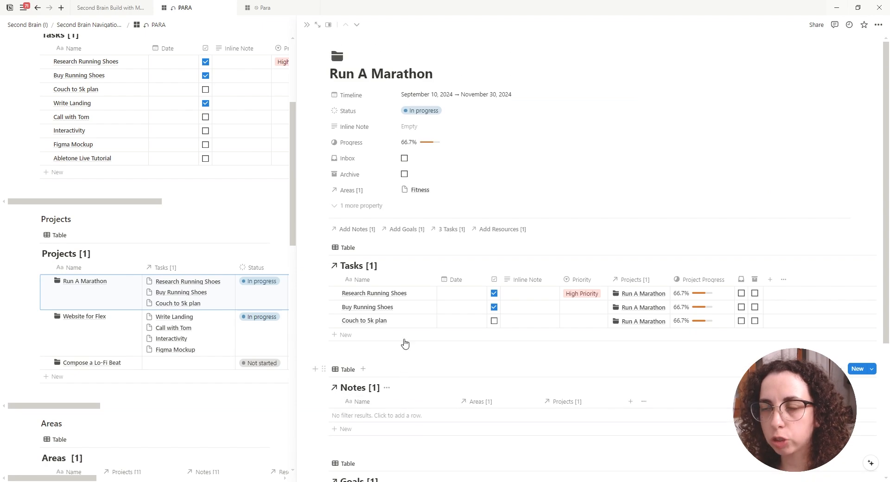
scroll(403, 334, "down", 4)
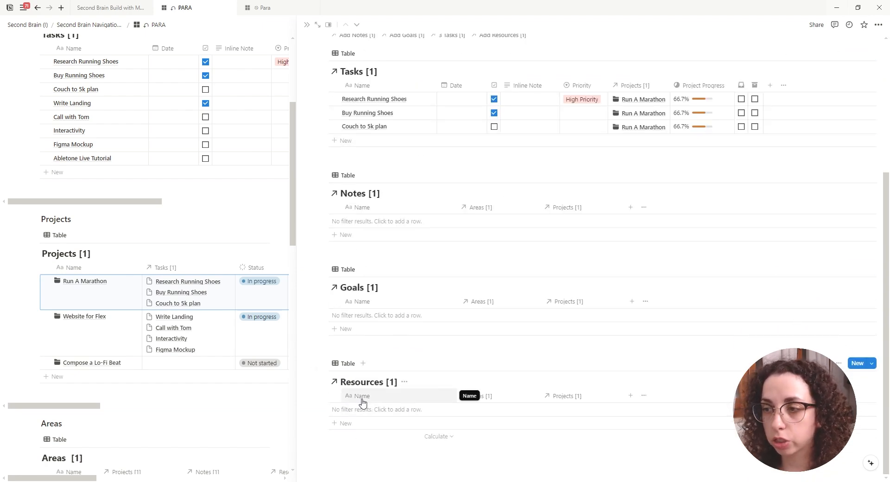
scroll(362, 401, "up", 3)
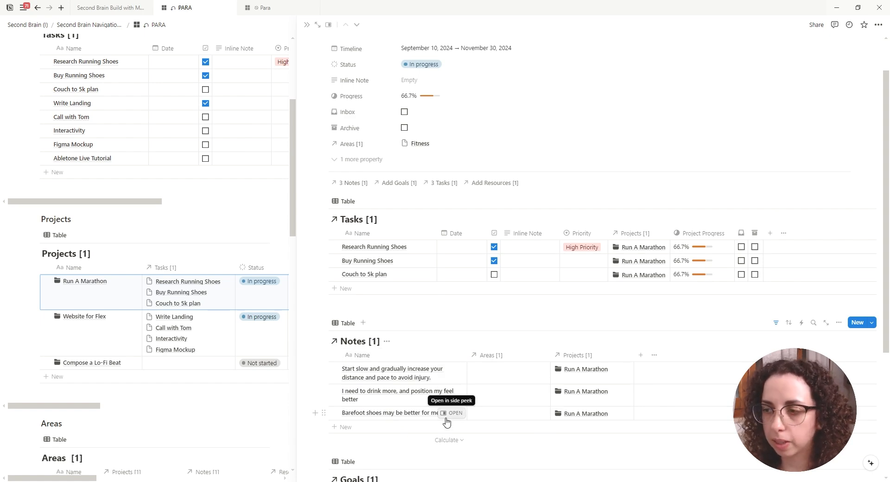
scroll(446, 419, "down", 4)
left_click(346, 336)
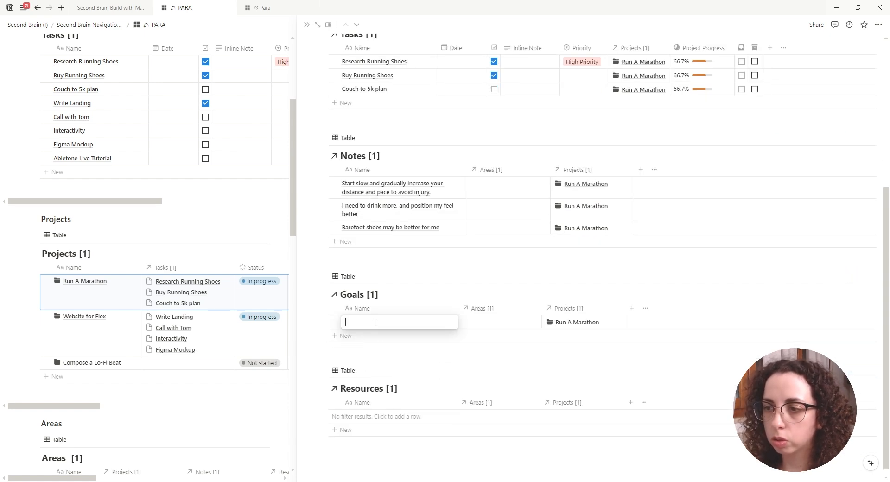
type("Get ")
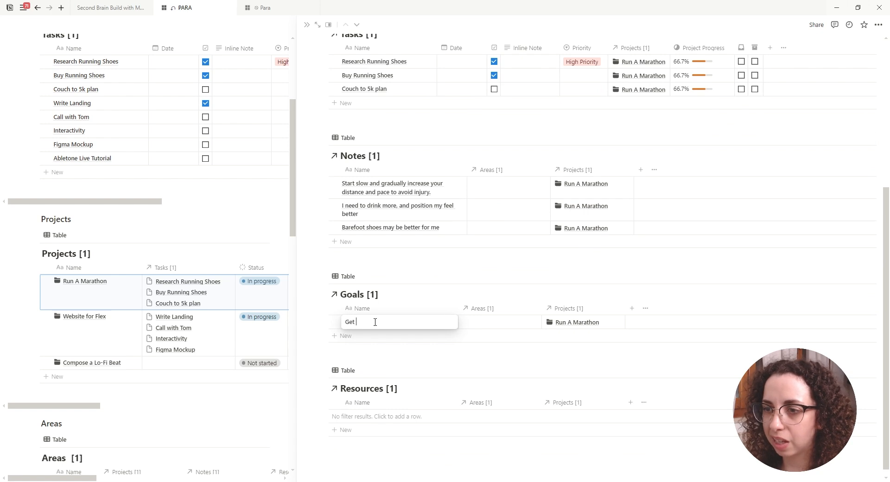
type("Fit")
key("Return")
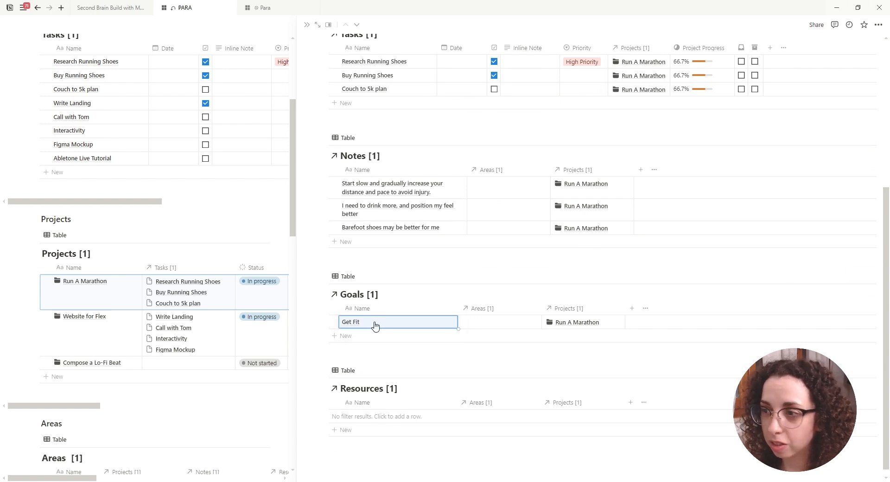
Link the Get Fit goal to the Fitness area, and close the project page.
left_click(482, 323)
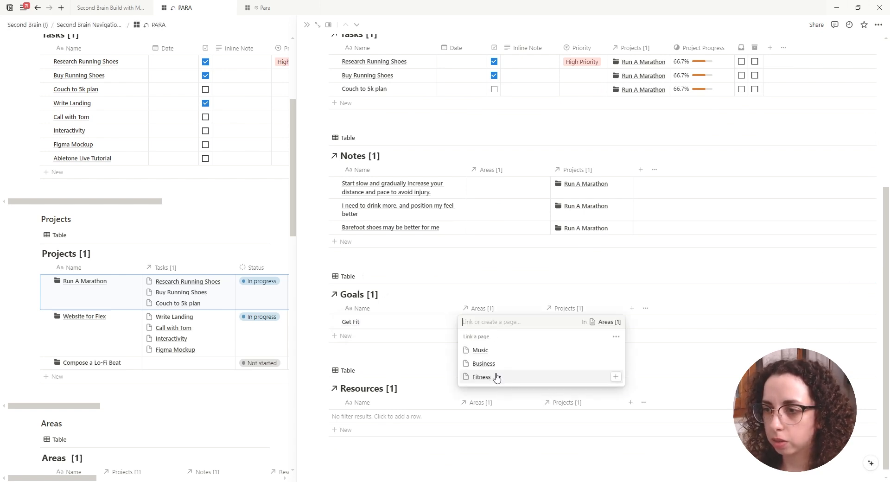
left_click(496, 377)
left_click(429, 357)
scroll(429, 358, "down", 1)
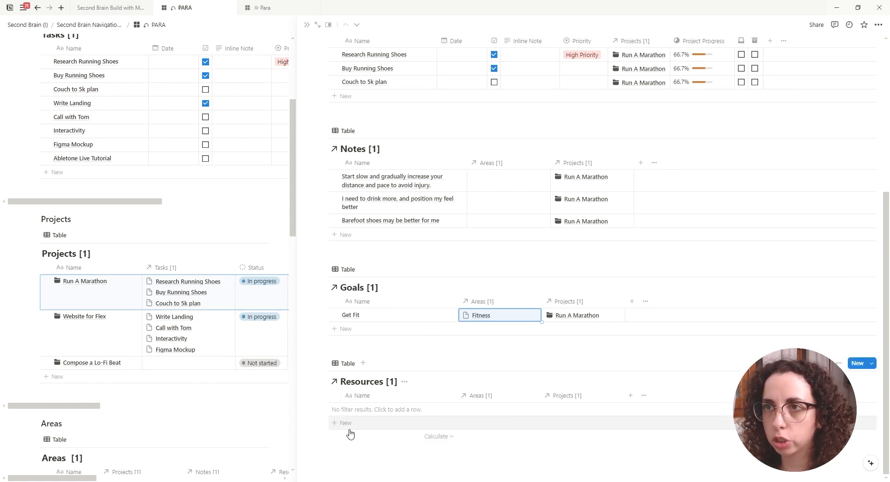
key("Escape")
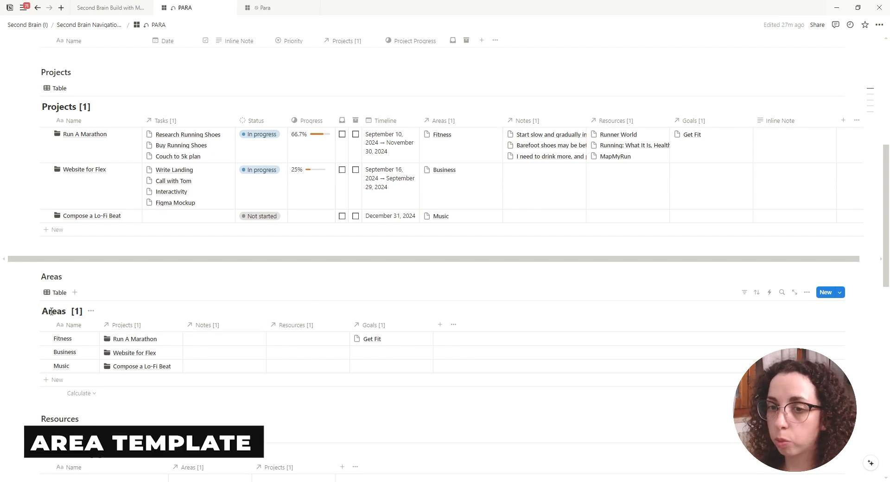
Create a new template for the Areas [1] database titled "[Area Template]".
left_click(839, 292)
left_click(760, 346)
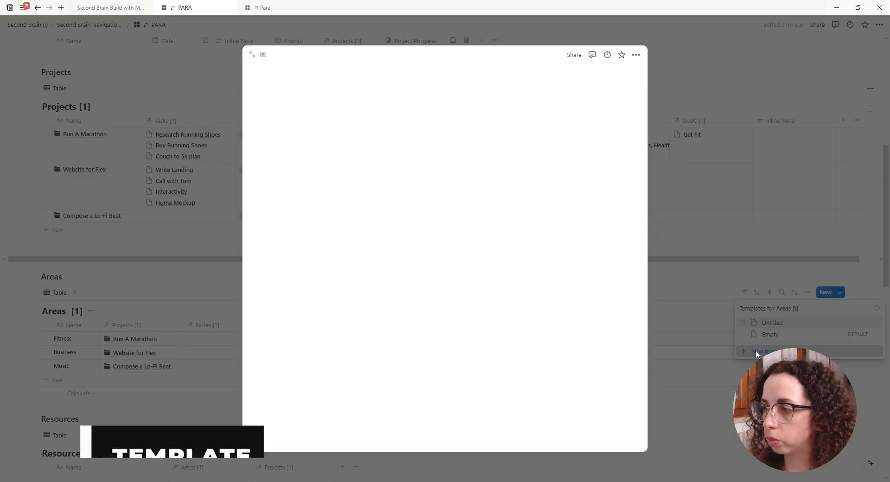
type("[Area Template]")
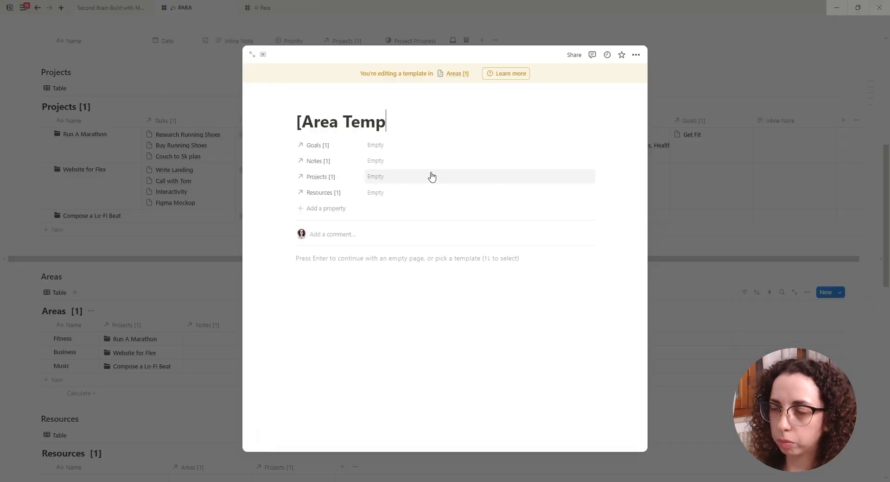
key("Return")
Insert a linked view of a database in the body of [Area Template], and review the template's linked views.
type("/linked")
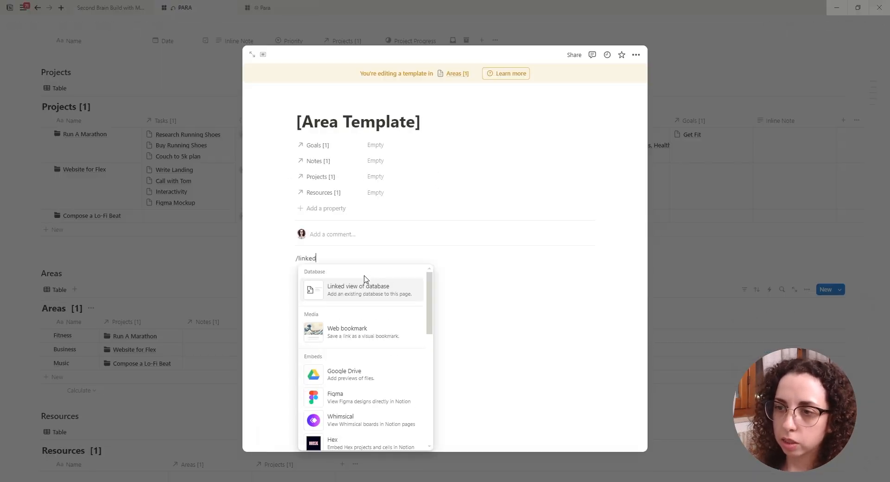
key("Return")
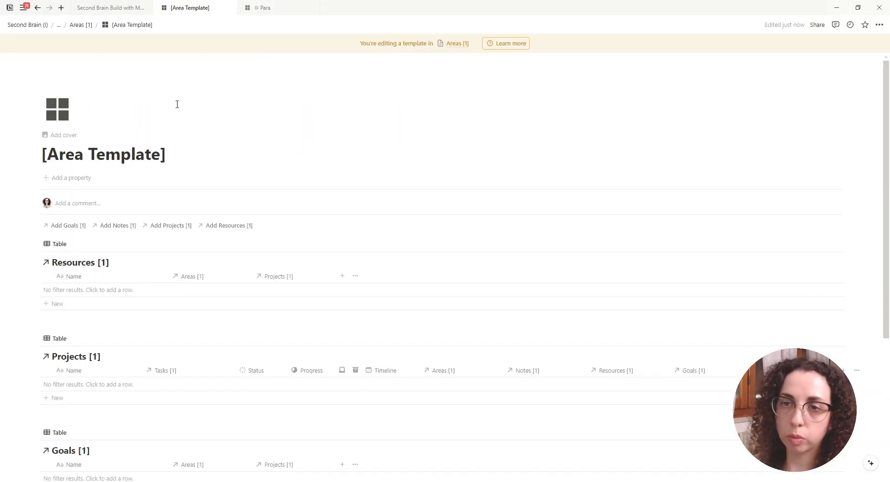
scroll(229, 119, "down", 5)
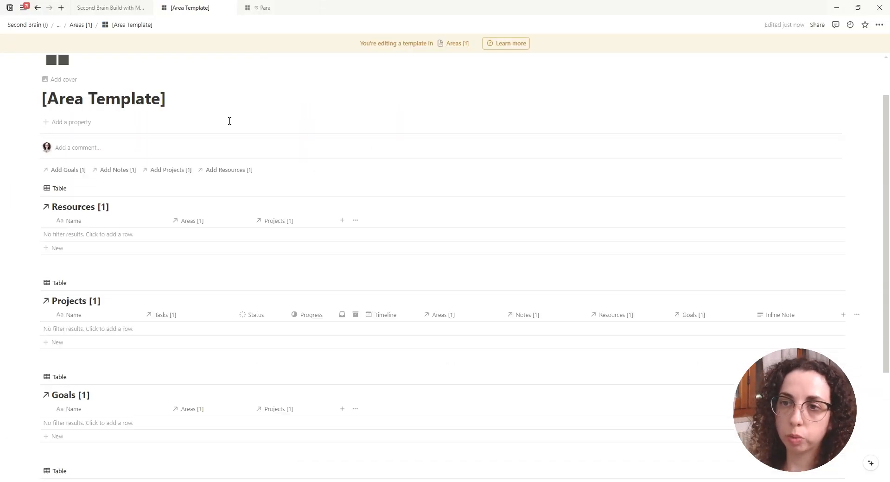
scroll(254, 181, "up", 5)
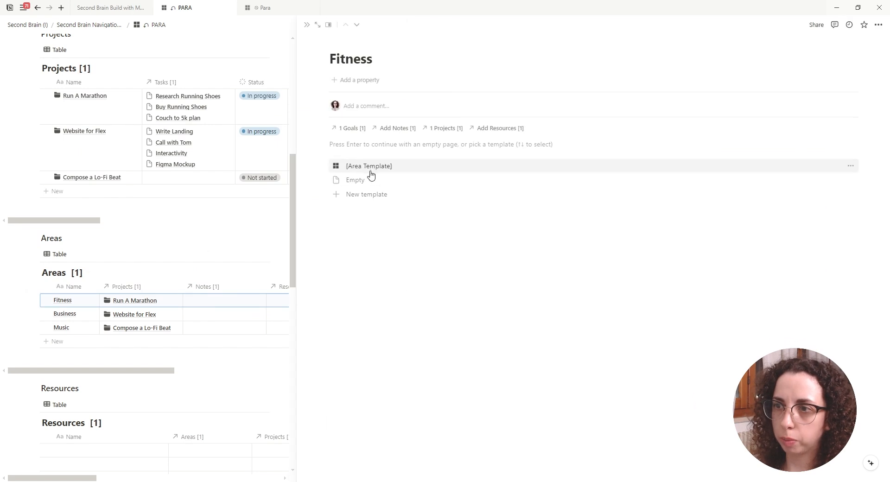
Apply [Area Template] to the Fitness, Business and Music area pages, and close the side peek.
left_click(369, 168)
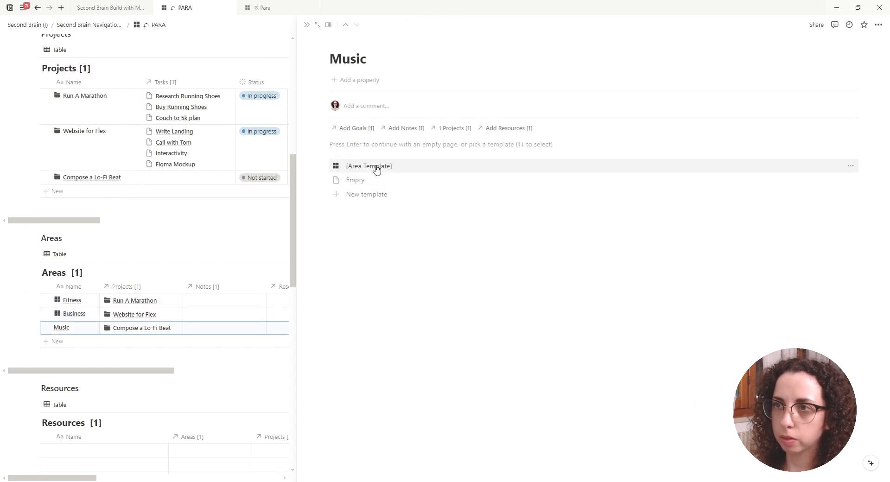
left_click(376, 167)
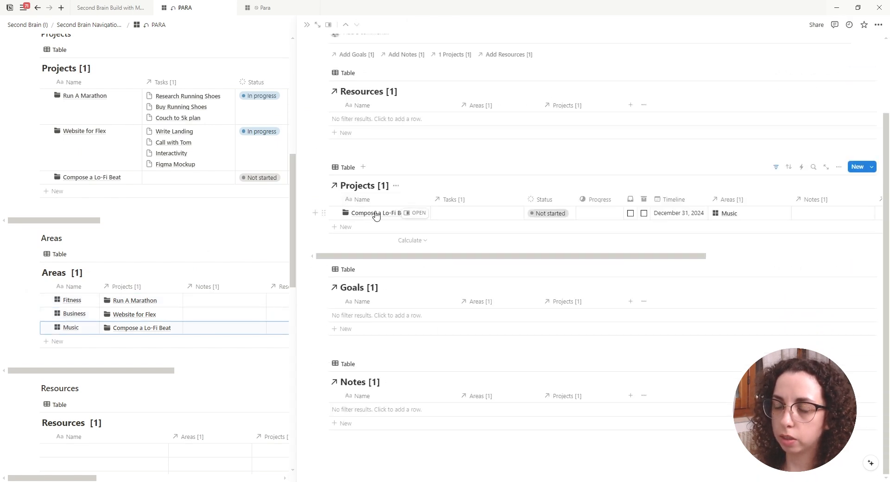
scroll(375, 214, "up", 3)
left_click(307, 24)
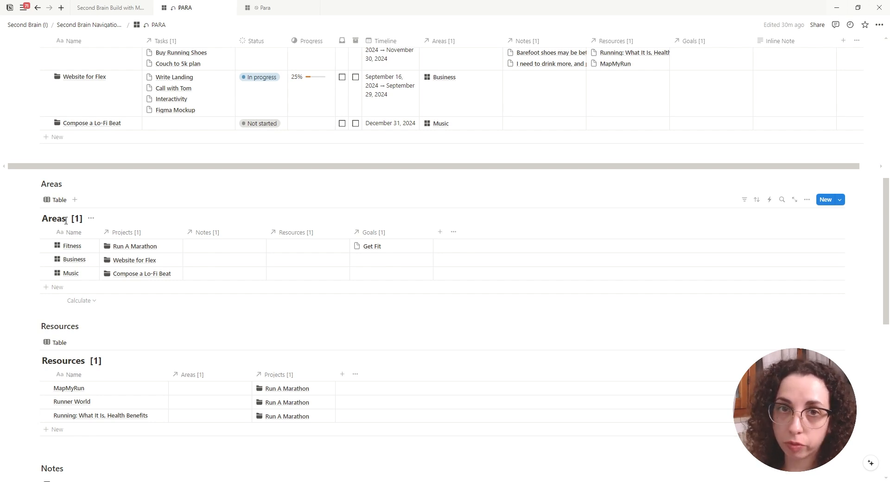
Delete the Archives [1] table under the Archives heading.
scroll(65, 220, "down", 1)
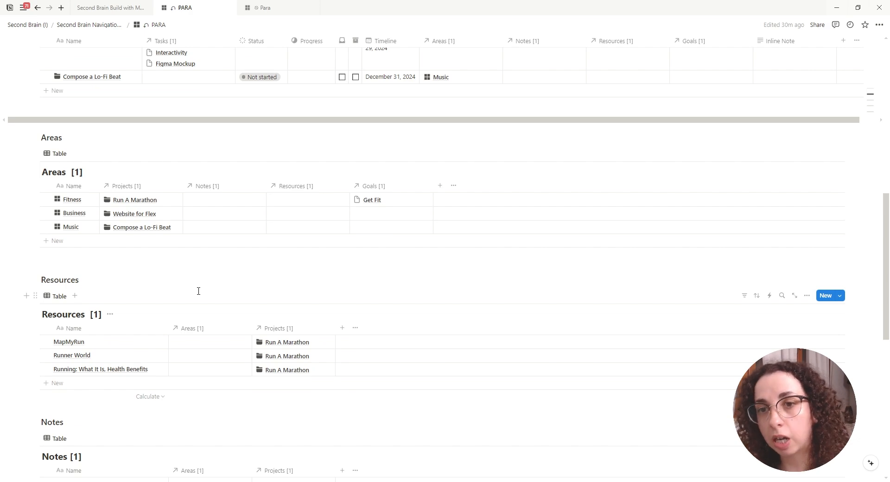
scroll(125, 303, "down", 6)
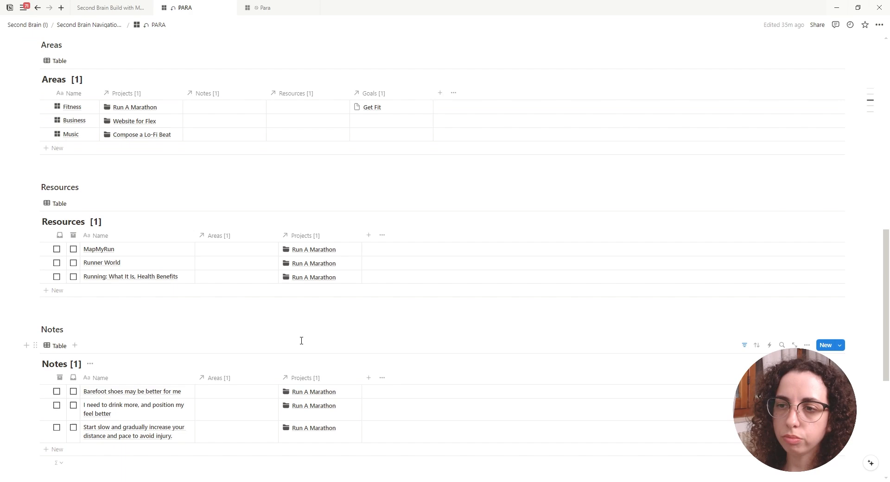
scroll(300, 341, "down", 4)
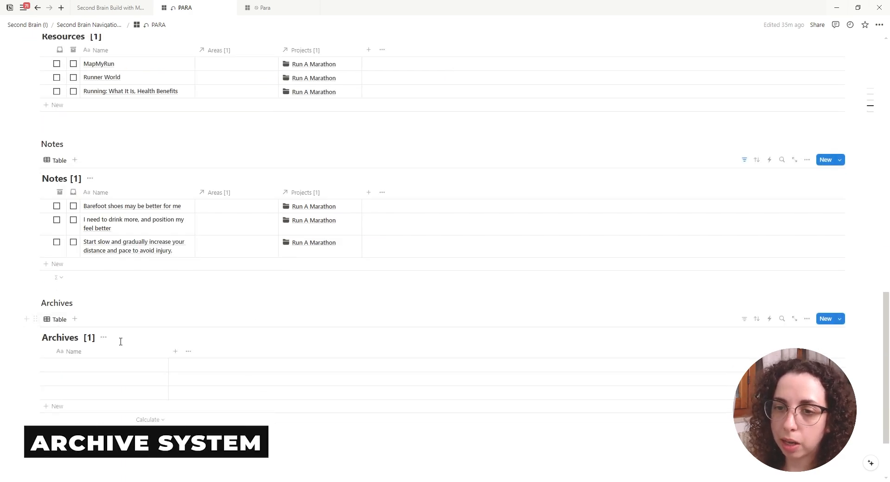
left_click(33, 315)
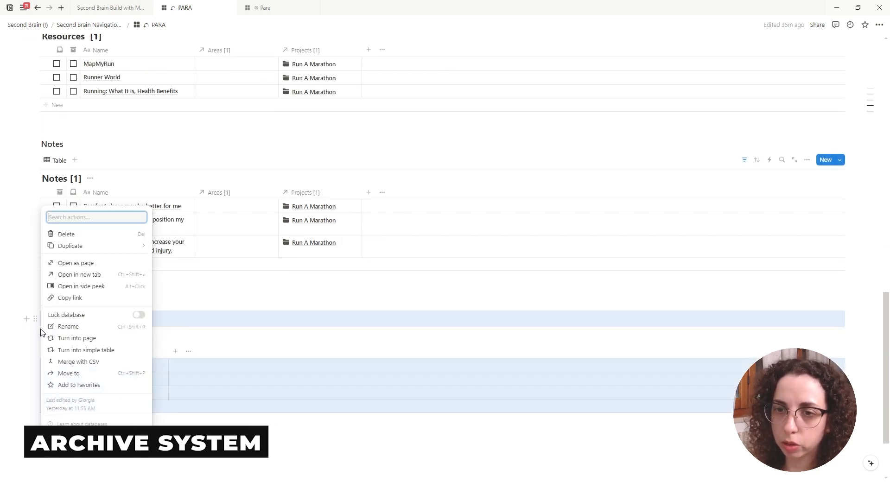
left_click(68, 232)
left_click(80, 348)
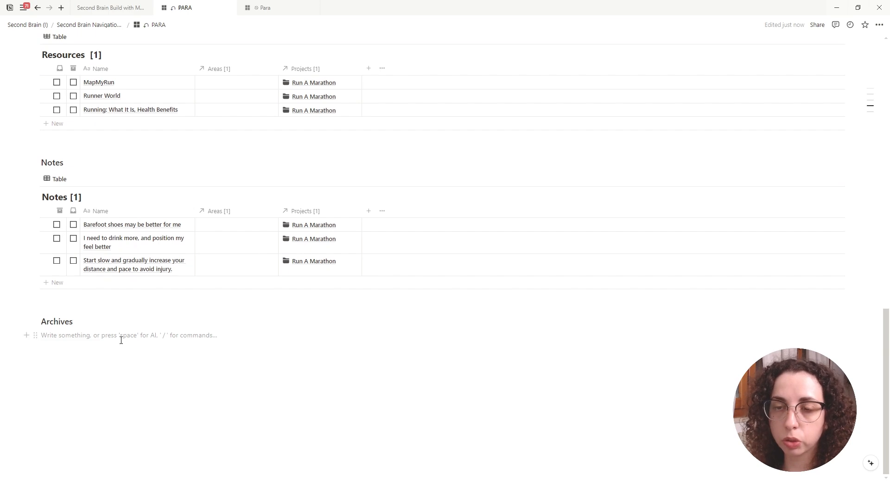
Replace the Archives [1] table under the Archives heading with a new linked database view, leaving its source unselected.
scroll(139, 283, "up", 4)
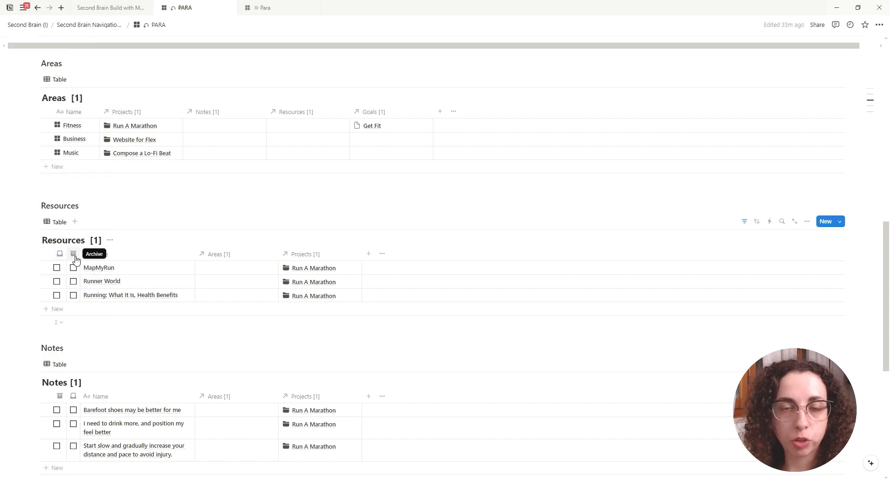
scroll(76, 259, "down", 5)
left_click(35, 290)
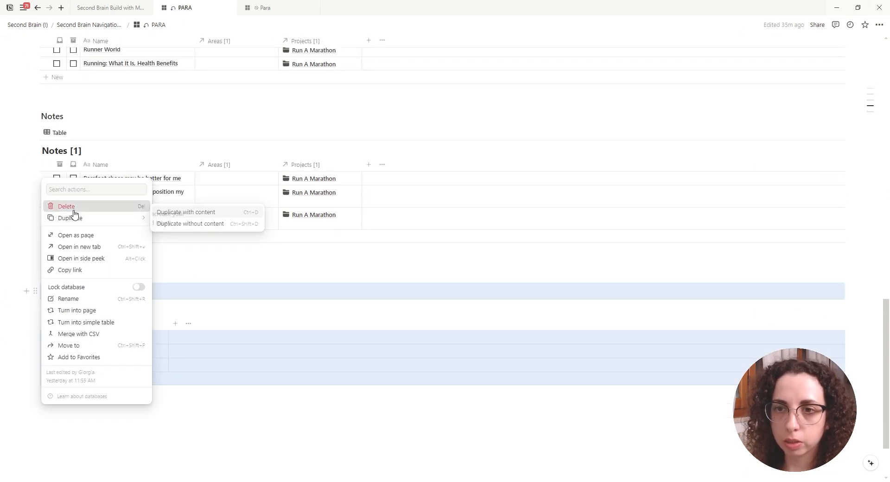
left_click(73, 211)
left_click(83, 342)
type("/li")
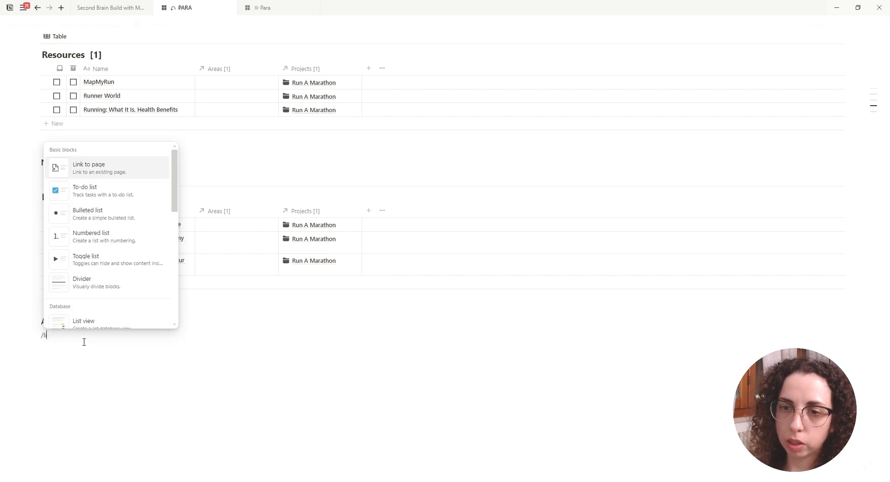
type("nked")
left_click(133, 176)
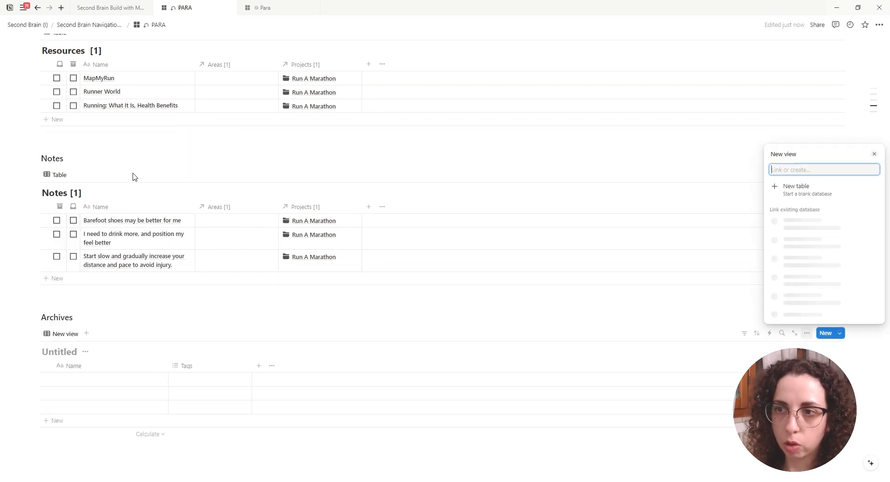
left_click(235, 328)
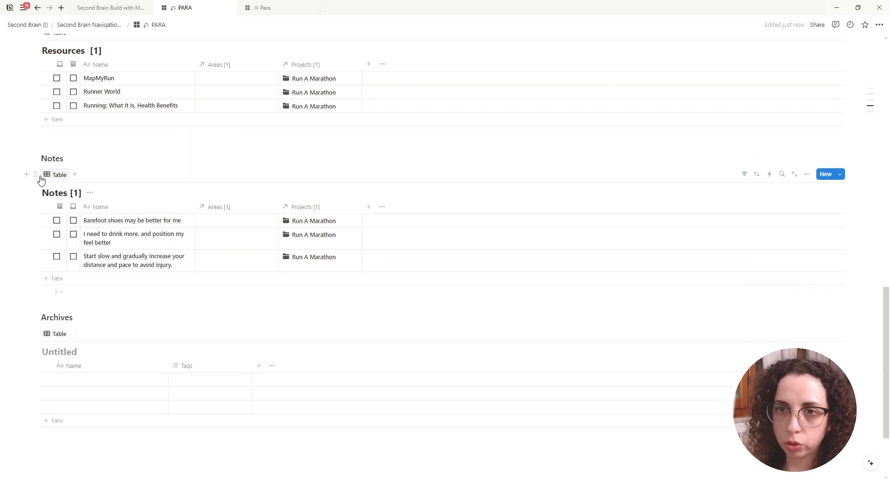
Copy the link to the Notes [1] table and paste it as a linked database view at the end of the Archives section.
left_click(36, 174)
left_click(75, 160)
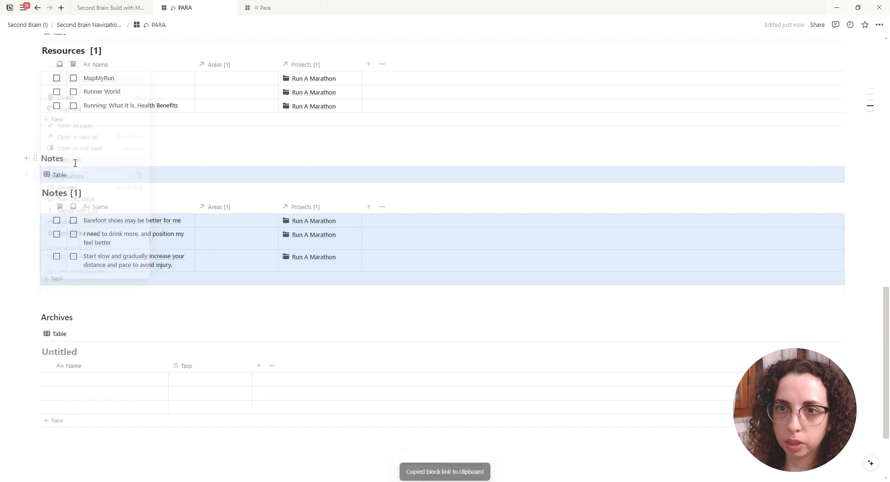
left_click(86, 452)
key("ctrl+v")
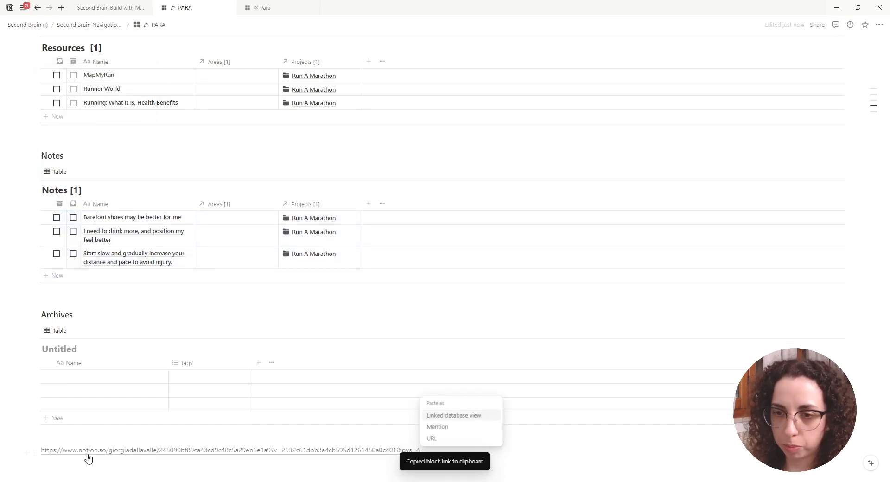
left_click(444, 417)
left_click(443, 419)
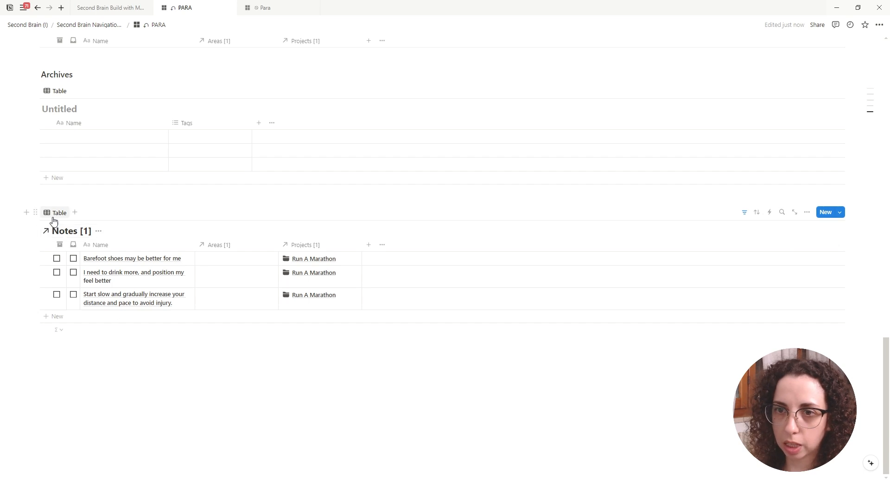
Set the Archive filter of the linked Notes [1] view in the Archives section to Checked.
left_click(741, 216)
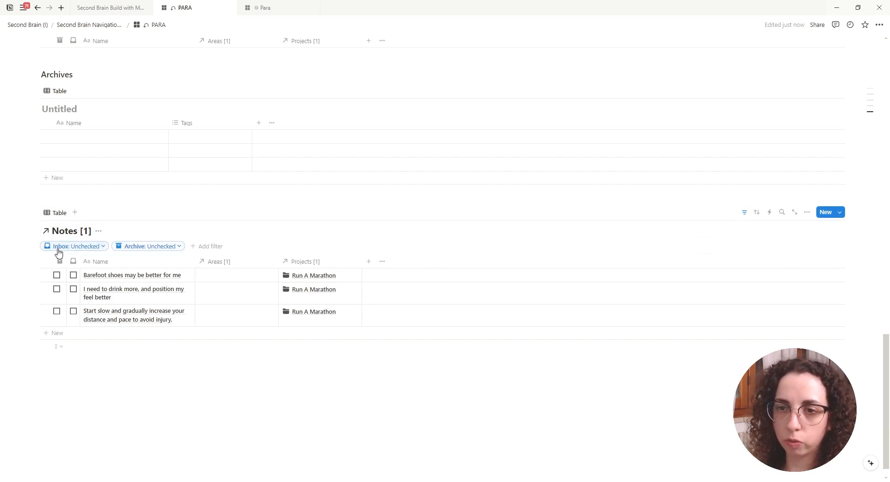
left_click(131, 252)
left_click(132, 287)
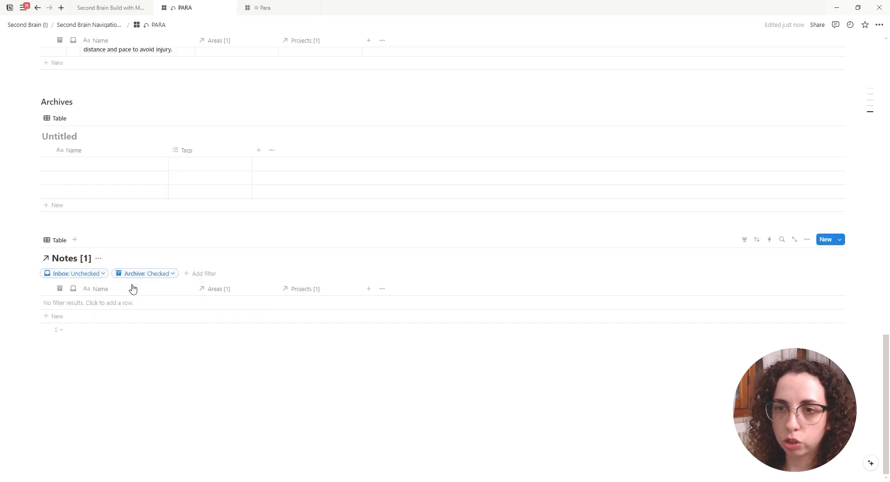
left_click(742, 240)
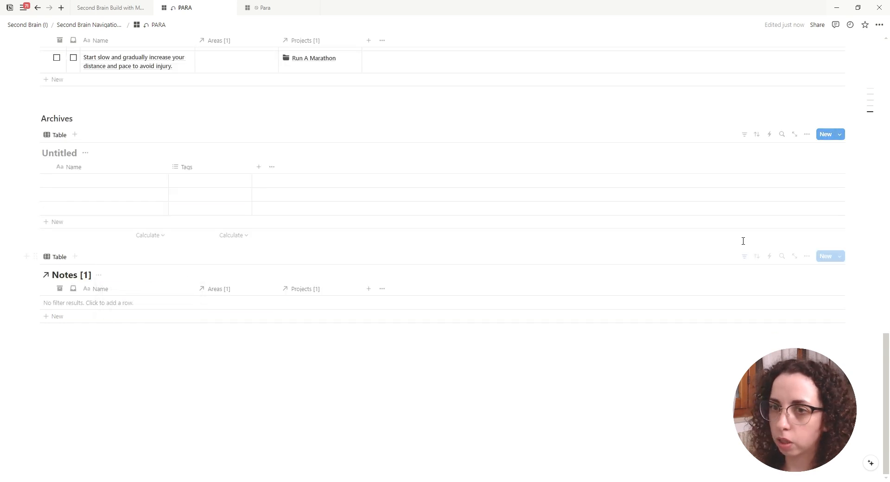
Add a second view to the linked database from the existing Resources [1] table, with its Archive filter set to Checked.
left_click(75, 257)
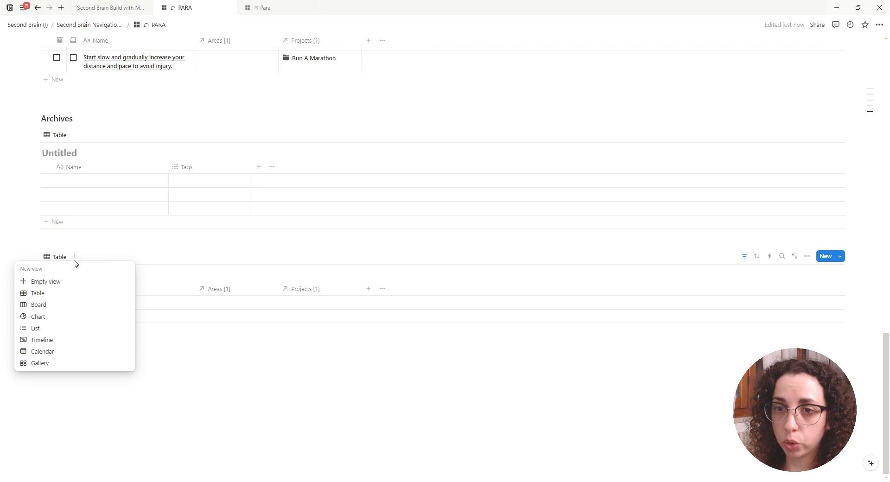
left_click(36, 292)
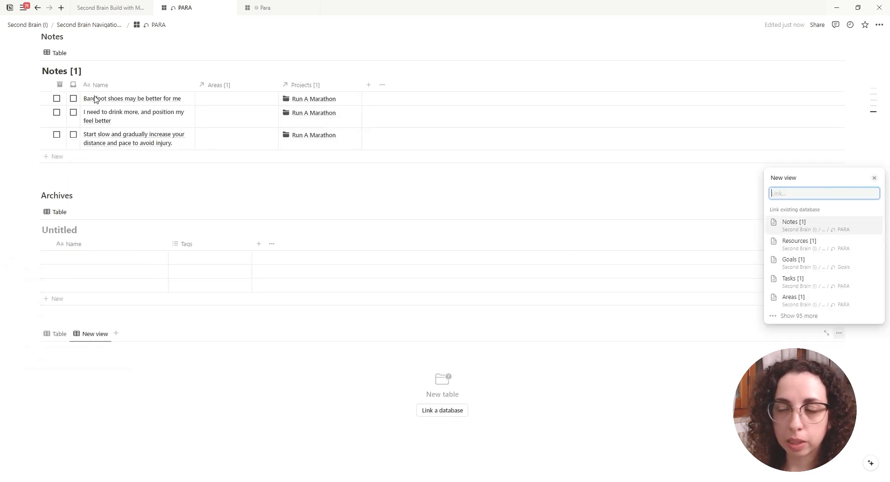
left_click(815, 246)
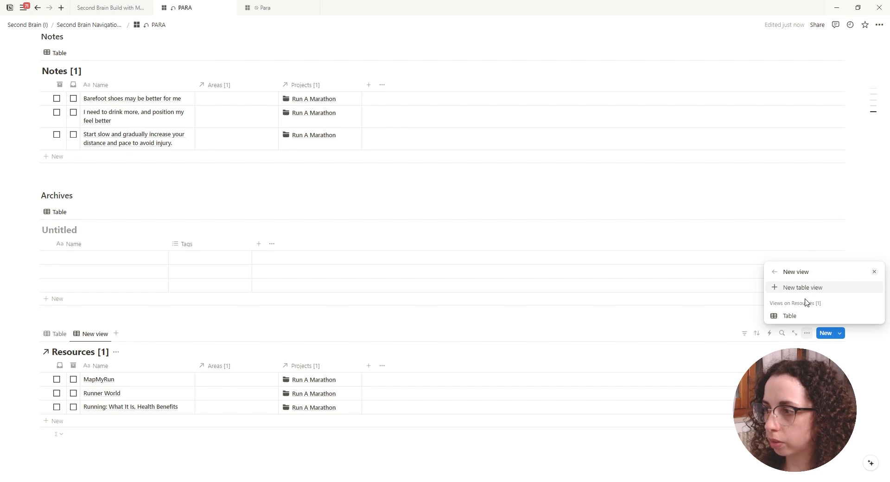
left_click(790, 317)
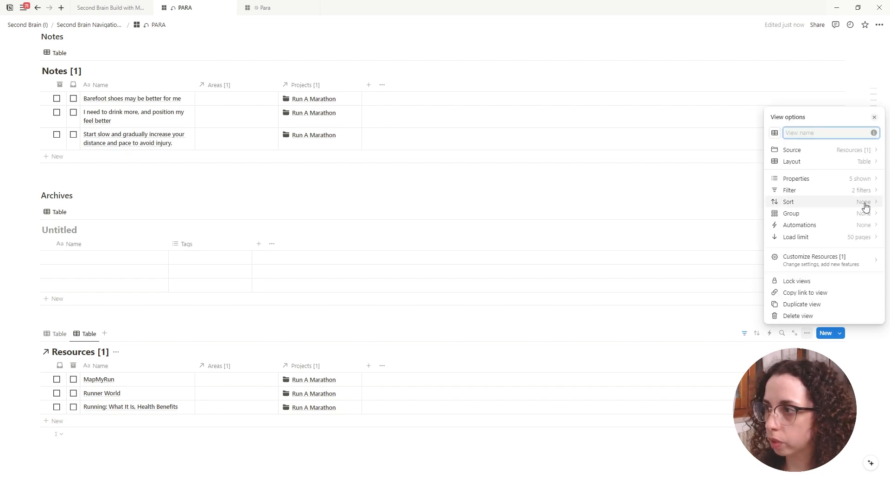
left_click(824, 192)
left_click(806, 306)
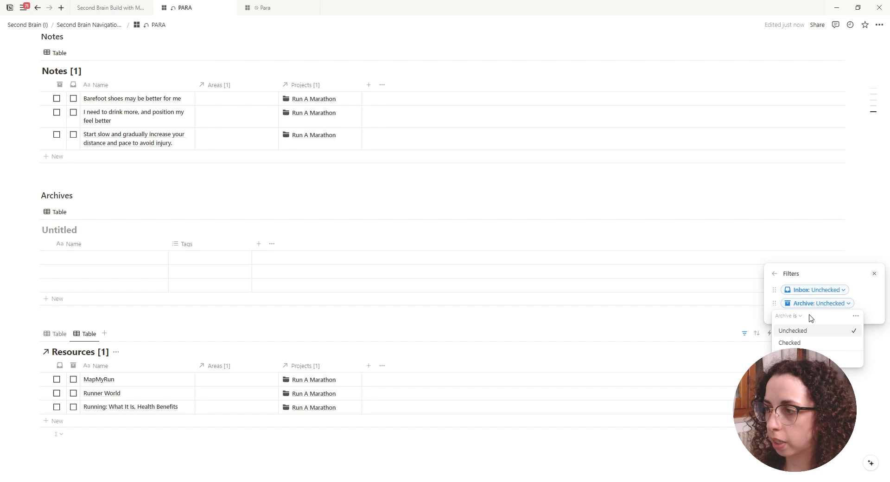
left_click(801, 342)
Add two more table views to the linked database in Archives, sourced from the Goals and Projects databases.
left_click(103, 337)
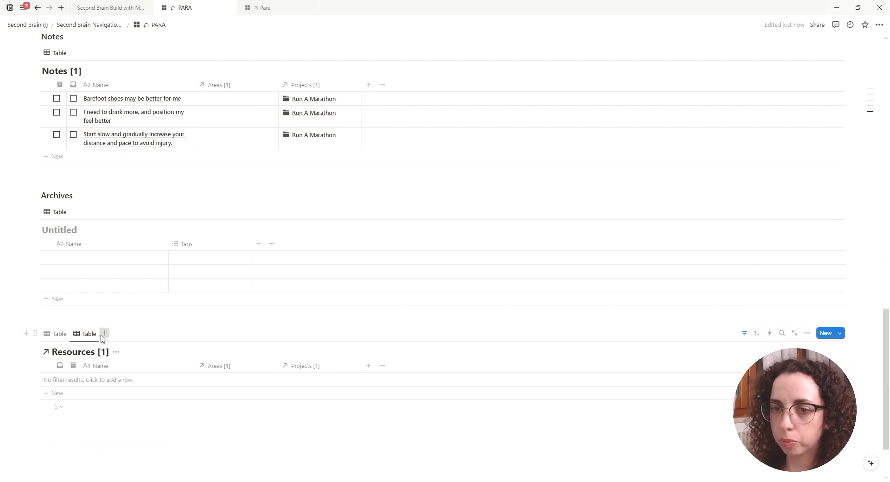
left_click(102, 335)
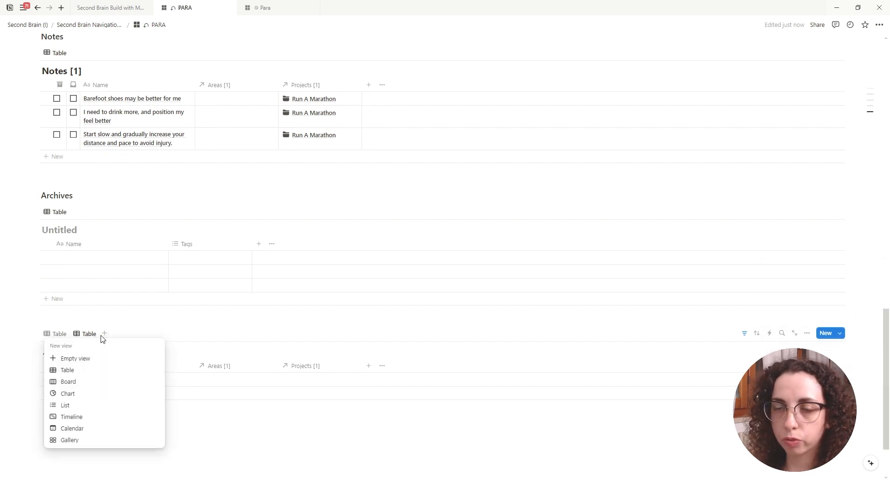
left_click(97, 358)
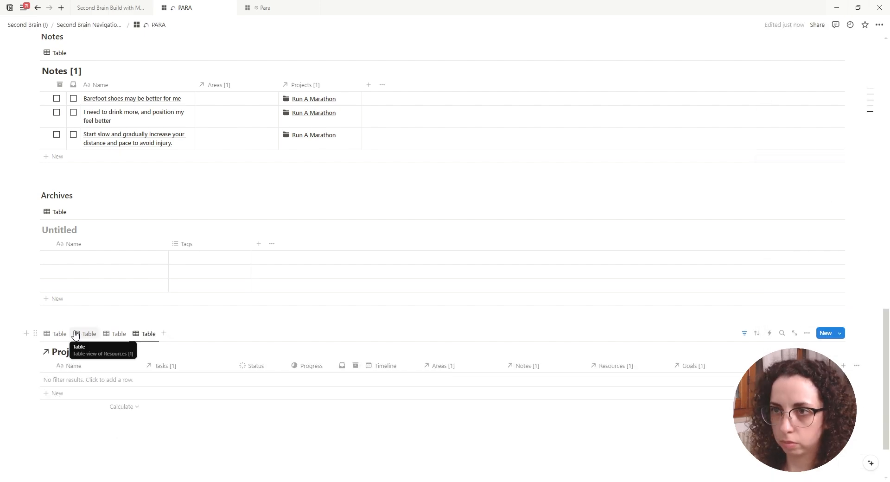
Rename the four linked views under Archives as Notes, Resources, Goals and Projects, matching their source databases.
left_click(56, 336)
left_click(60, 334)
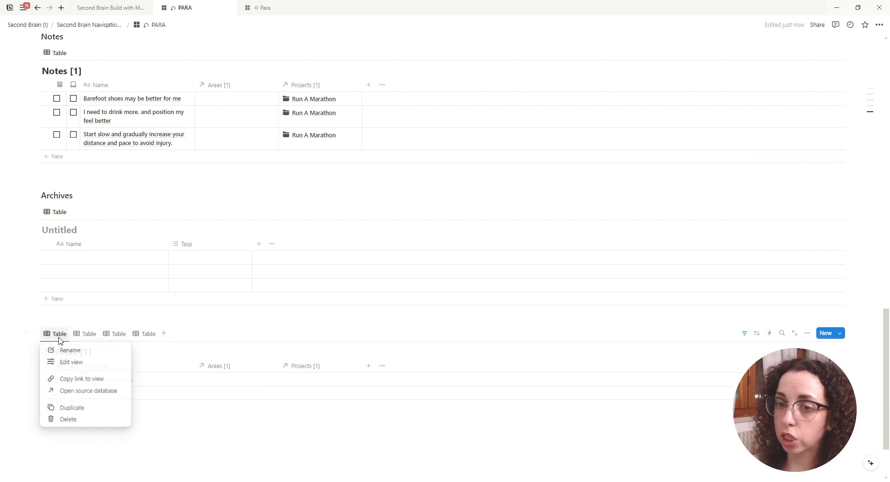
left_click(65, 350)
type("Notes")
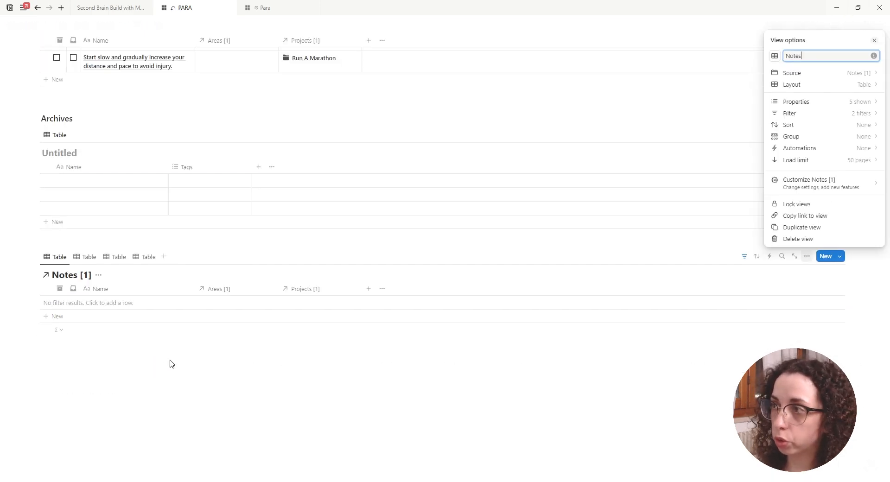
left_click(91, 258)
left_click(91, 258)
left_click(97, 274)
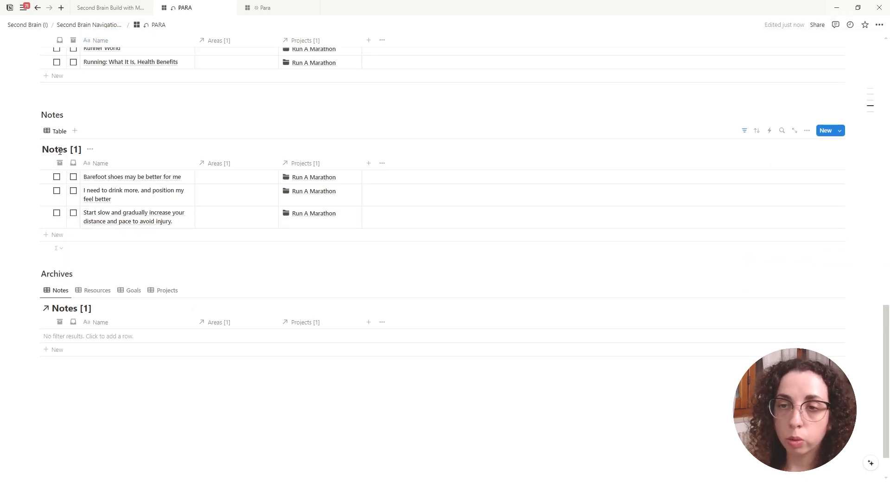
Test the Archives section by checking Archive for the note starting "Start slow and gradually increase", and uncheck it again there.
scroll(66, 179, "up", 3)
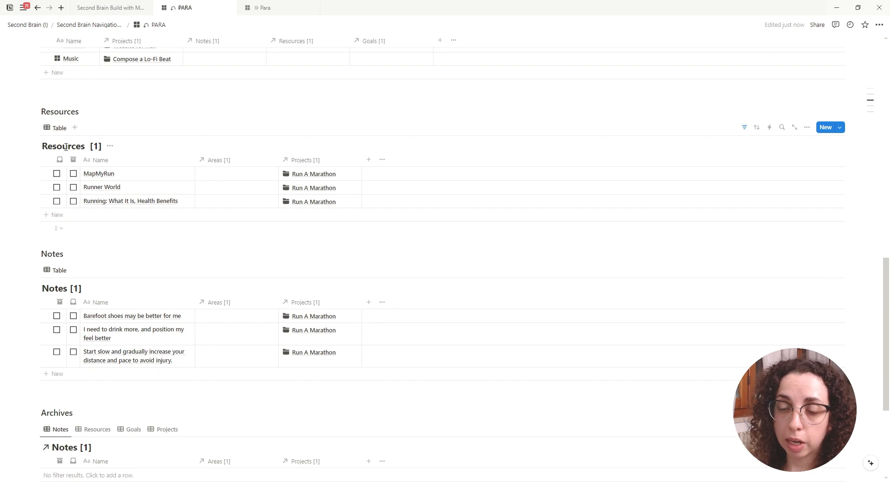
scroll(65, 147, "down", 3)
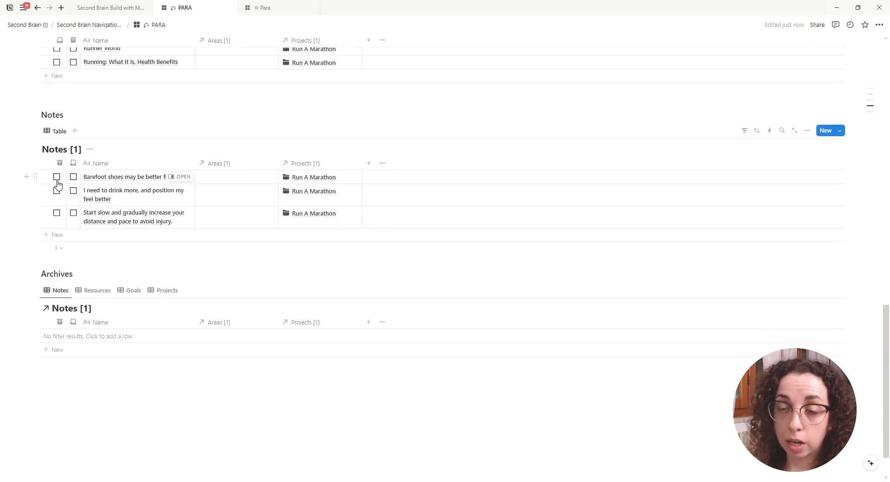
left_click(56, 213)
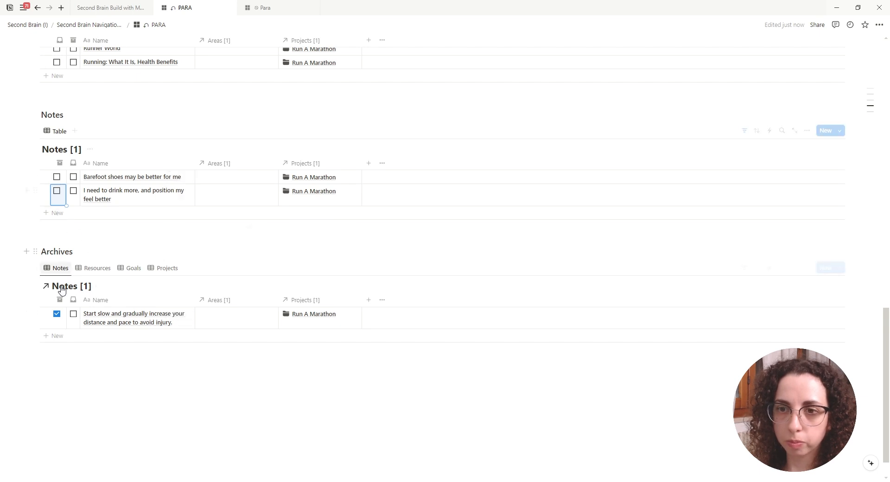
left_click(57, 314)
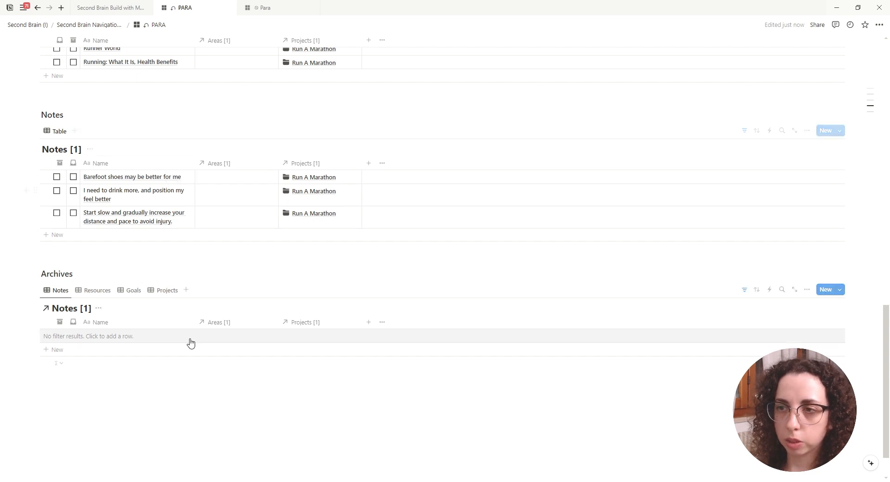
Add a URL property to the Resources [1] table.
scroll(468, 216, "up", 4)
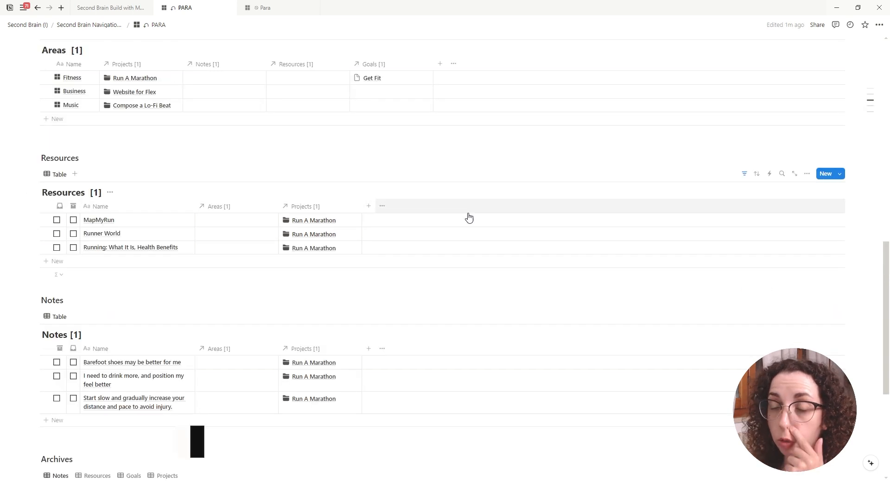
left_click(369, 206)
type("Url")
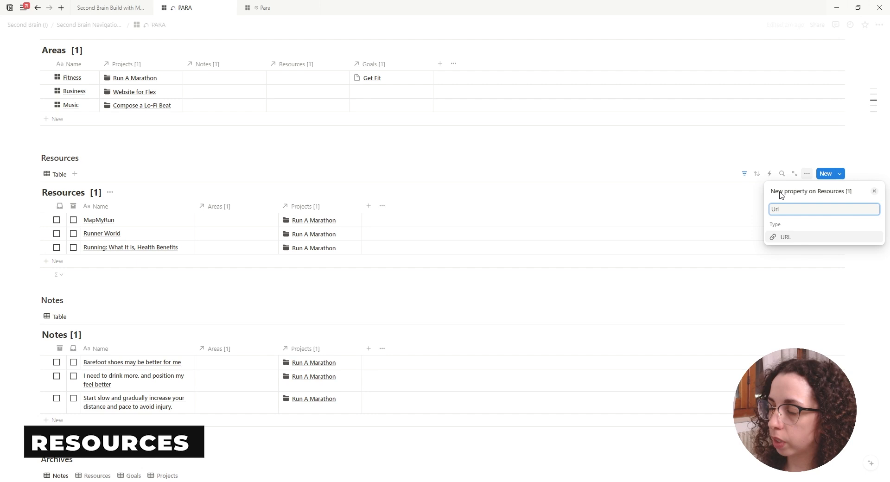
left_click(786, 238)
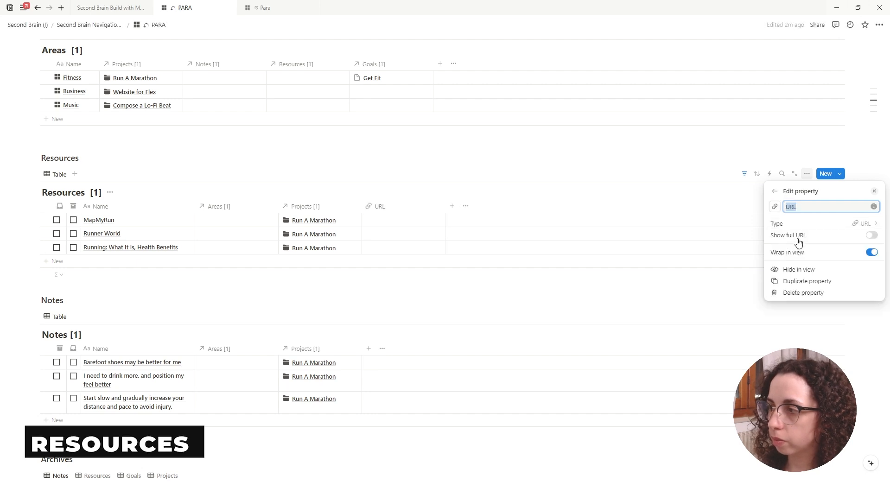
left_click(547, 201)
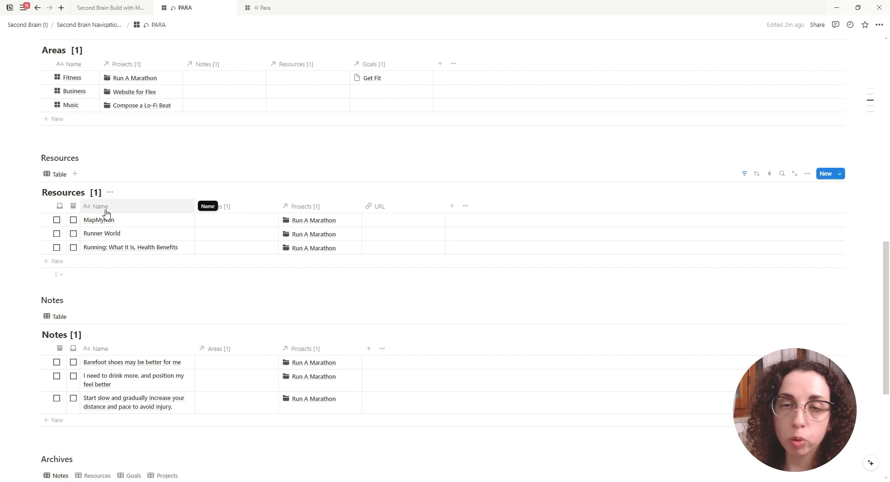
Add a Created time property to the Resources [1] table, keeping its default name.
scroll(463, 208, "up", 1)
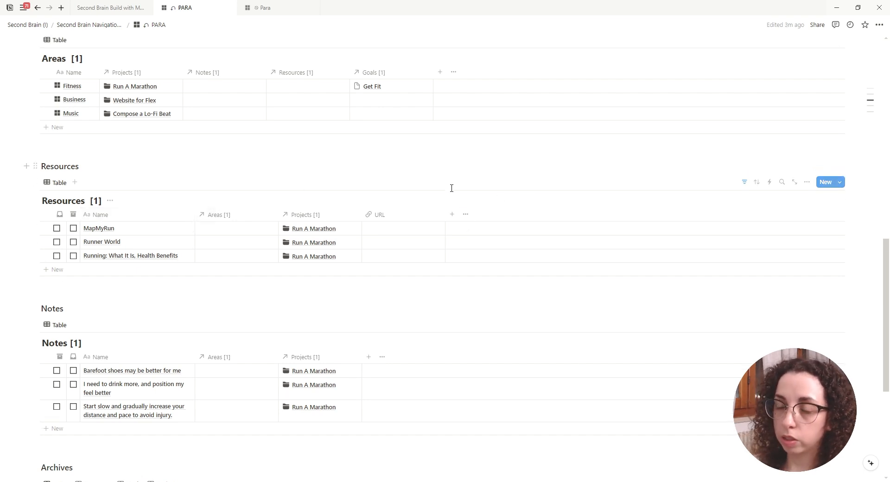
left_click(454, 218)
scroll(815, 301, "down", 3)
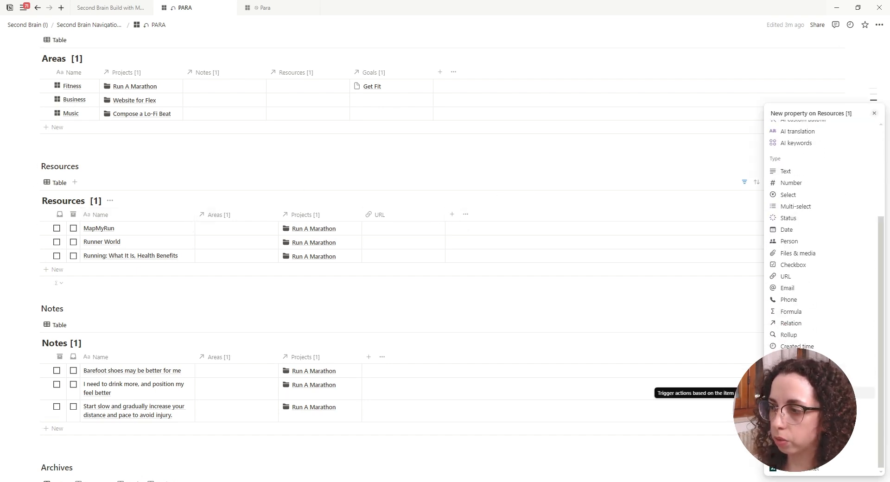
left_click(796, 346)
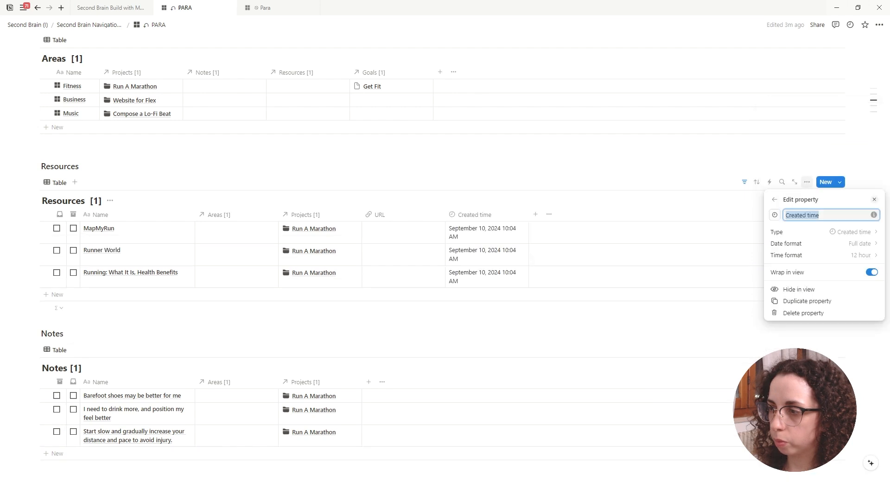
left_click(544, 199)
Add a Last edited time property to the Resources [1] table and widen the time columns so each date fits on one line.
left_click(536, 215)
scroll(806, 327, "down", 2)
scroll(806, 331, "down", 2)
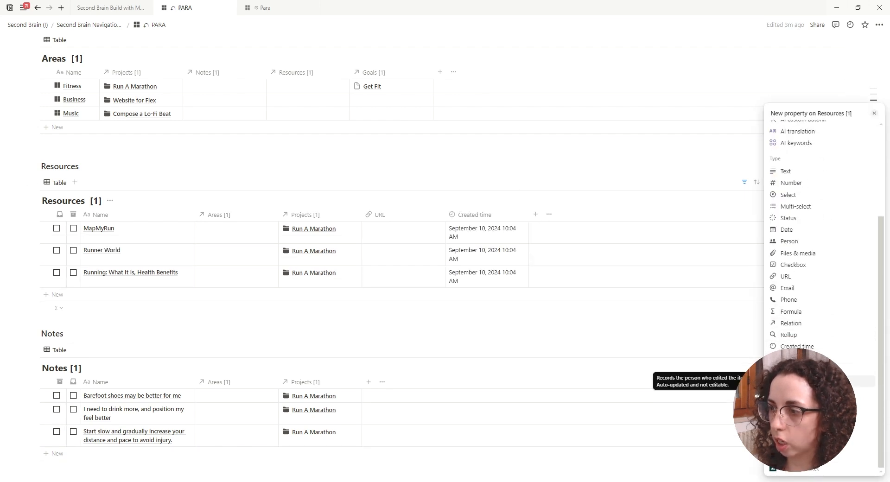
left_click(797, 381)
left_click(584, 359)
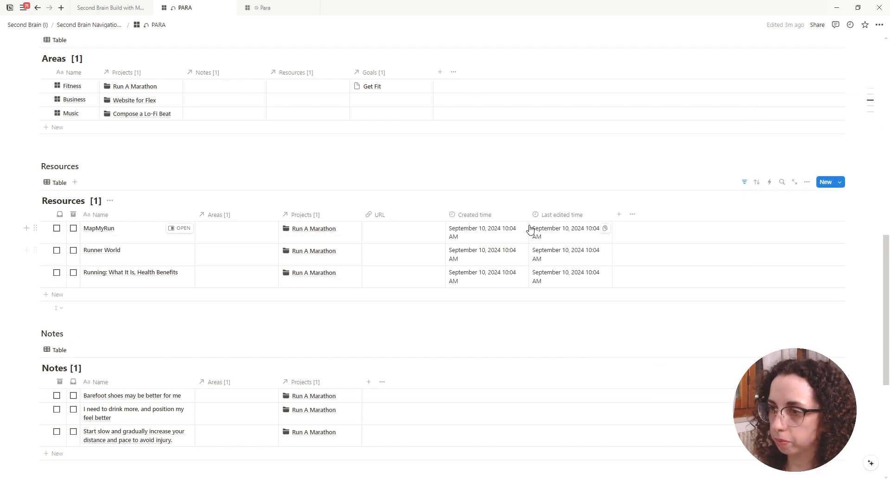
left_click_drag(528, 215, 539, 215)
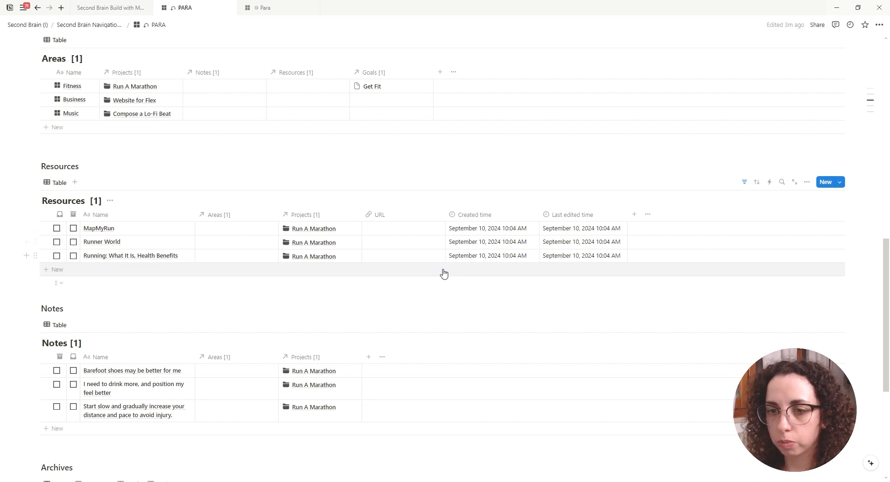
Add a Last edited time property and one further property to the Notes [1] table.
scroll(444, 277, "down", 3)
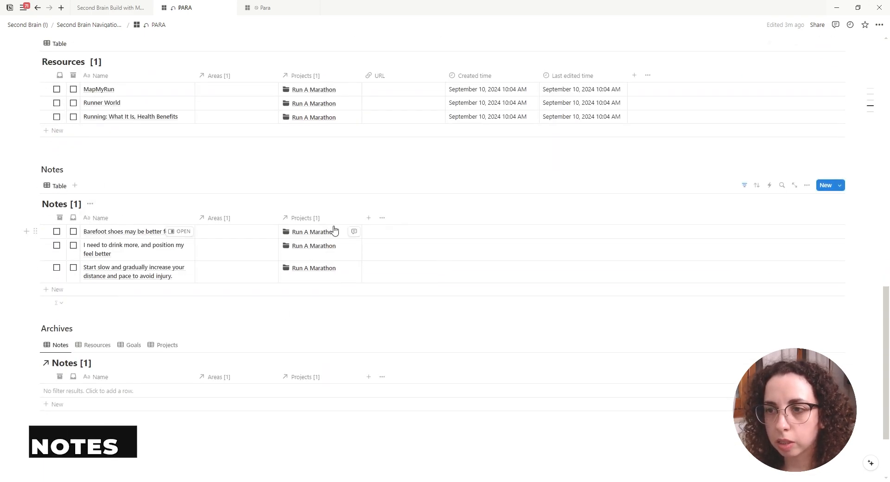
left_click(368, 218)
scroll(842, 446, "down", 3)
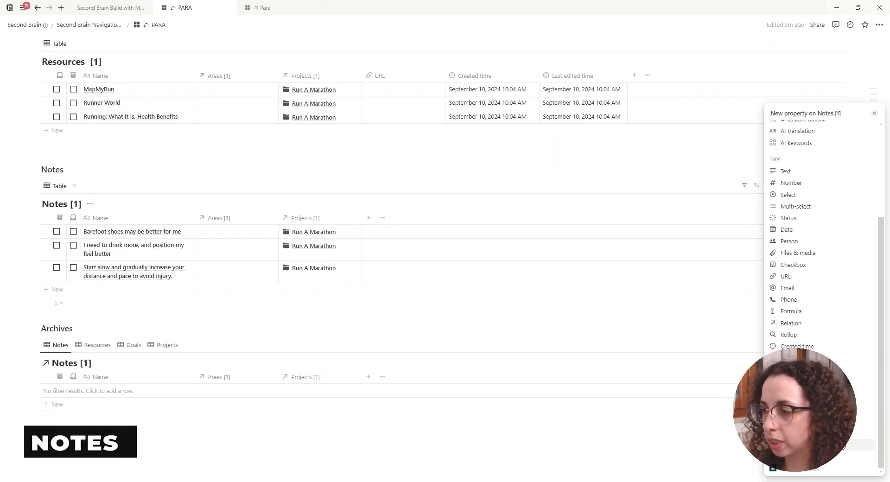
left_click(852, 369)
left_click(451, 218)
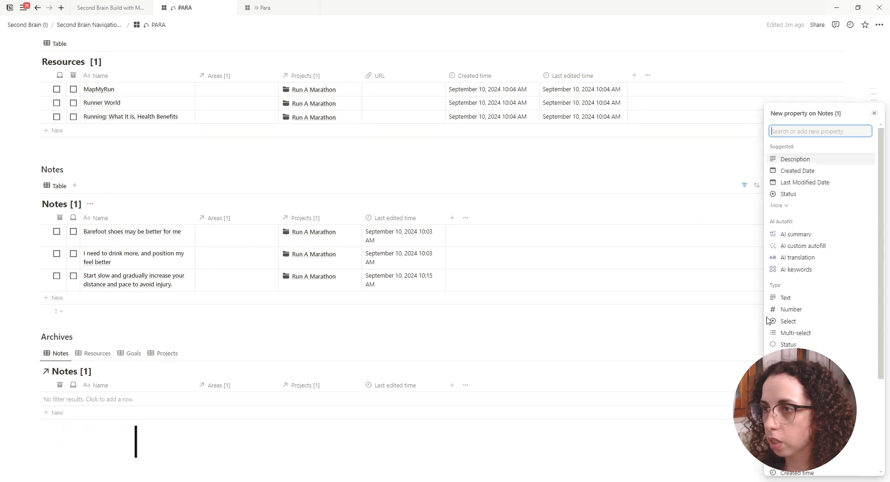
scroll(852, 375, "down", 5)
left_click(797, 358)
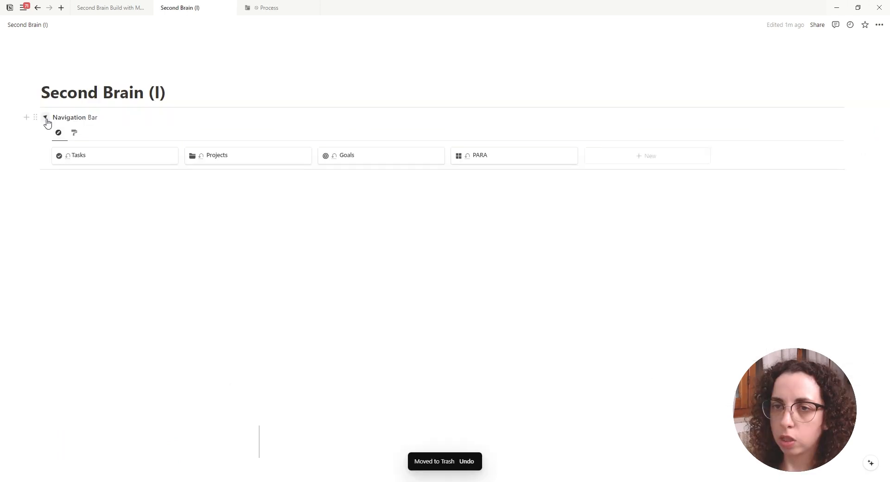
Add a small heading "Quick Capture" below the Navigation Bar on the Second Brain (I) page.
left_click(125, 190)
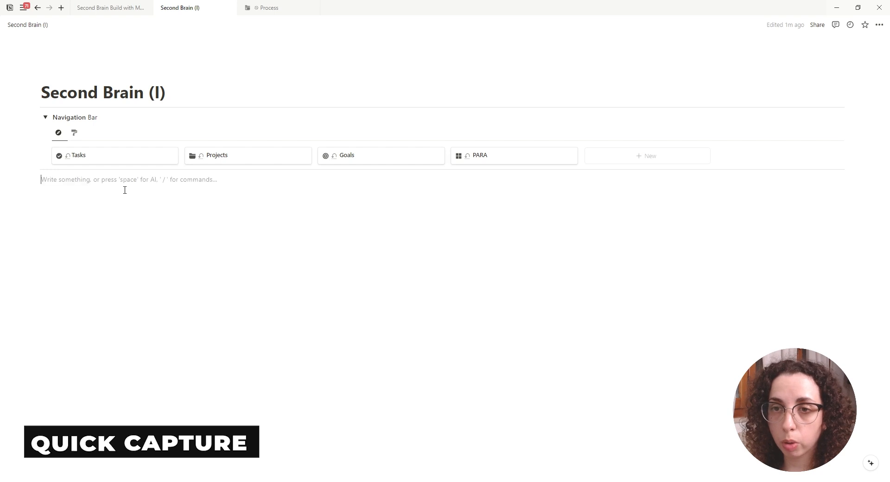
type("#")
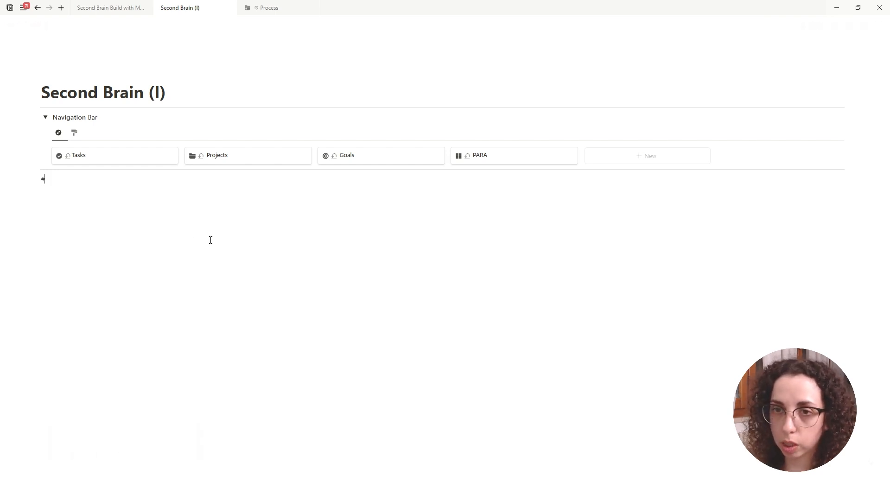
type("## Q")
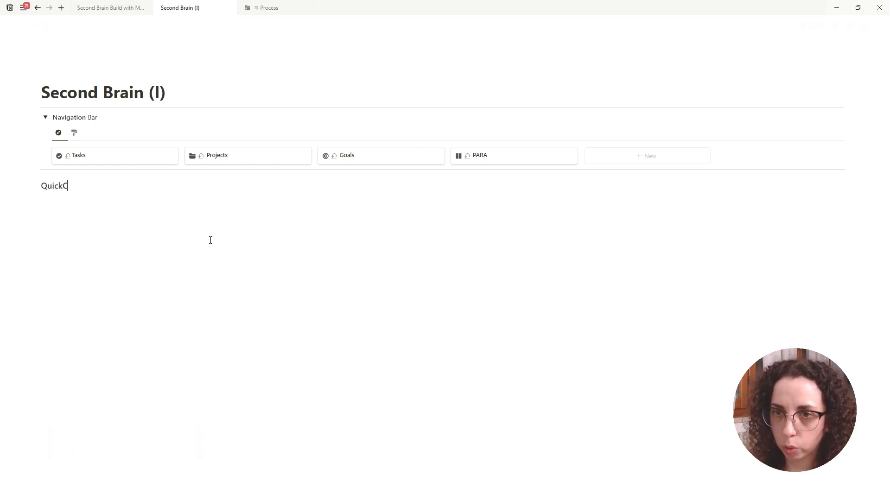
left_click(66, 186)
left_click(77, 208)
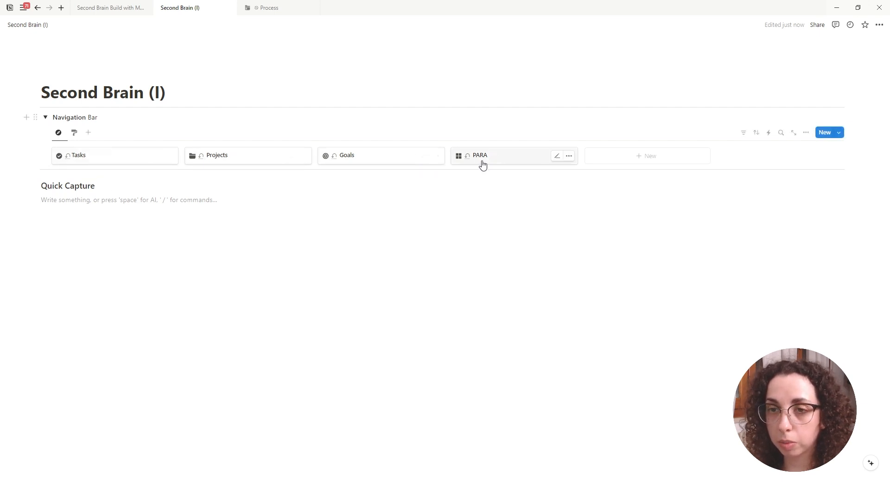
Insert a linked view of the Notes [1] database under Quick Capture, based on its existing Table view.
type("/linked")
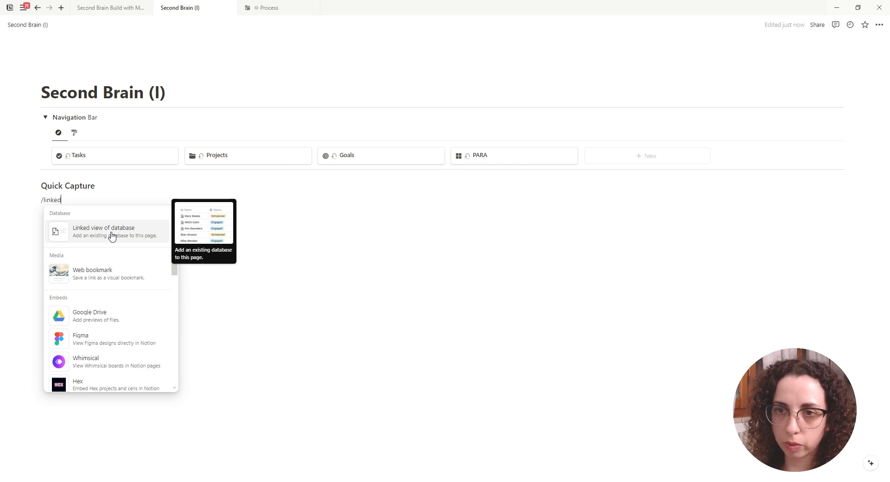
left_click(117, 233)
left_click(808, 312)
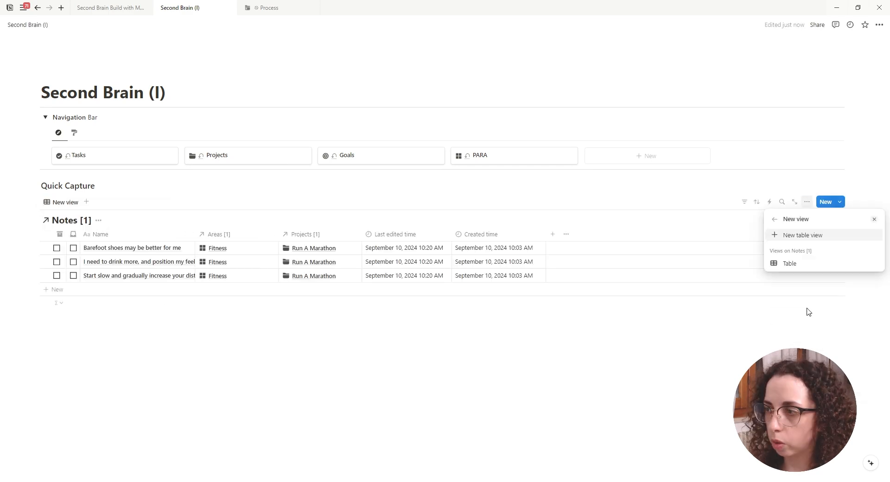
left_click(802, 263)
Add further linked table views to the block and name the set Notes, Tasks, Goals, Projects and Resources.
left_click(75, 202)
type("goals")
left_click(59, 204)
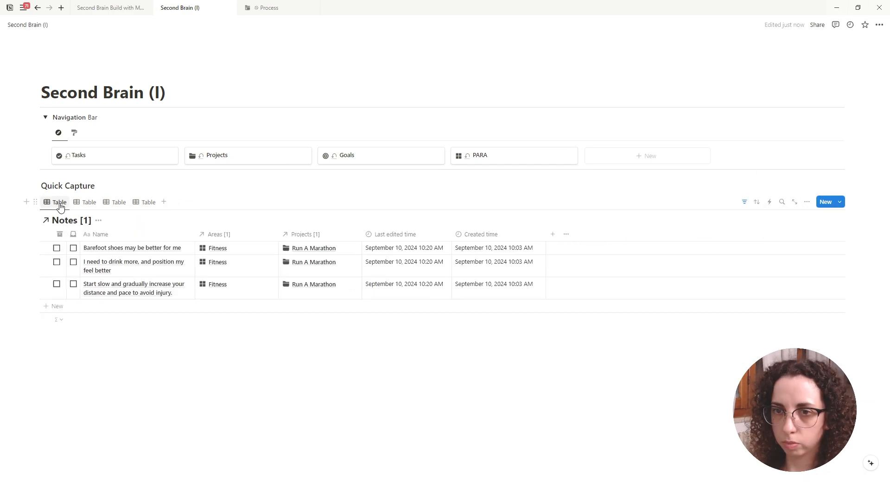
type("NotesTasksGoalsProjects")
left_click(173, 201)
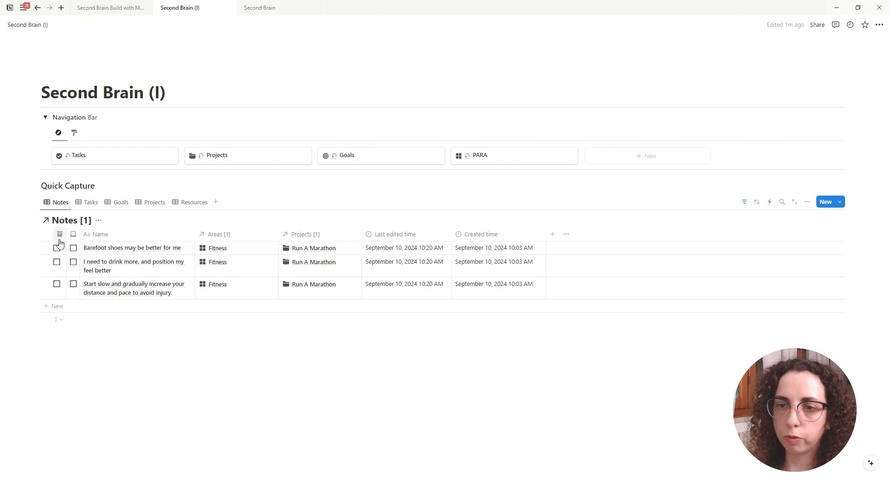
Change the Quick Capture Notes view's Inbox filter to Checked.
left_click(744, 202)
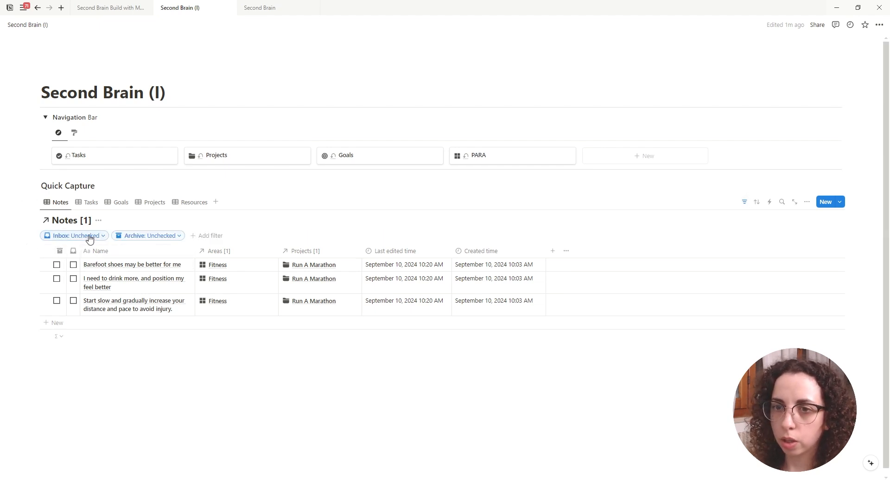
left_click(74, 235)
left_click(58, 275)
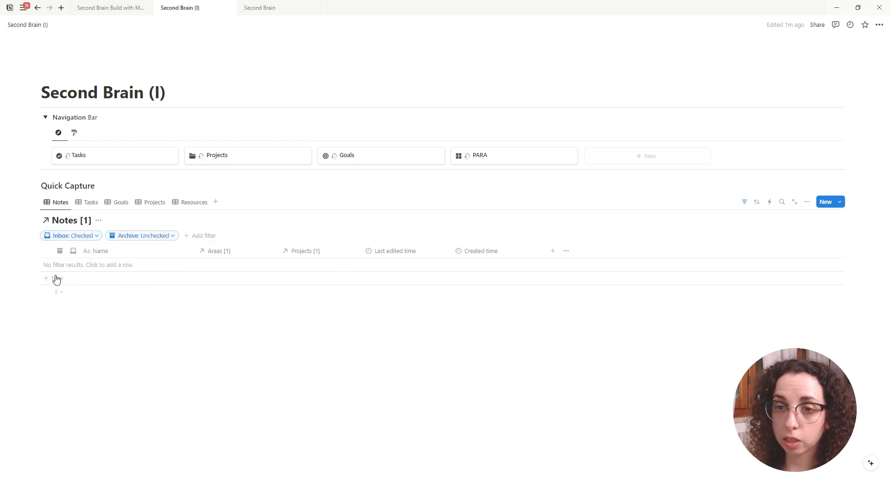
left_click(64, 207)
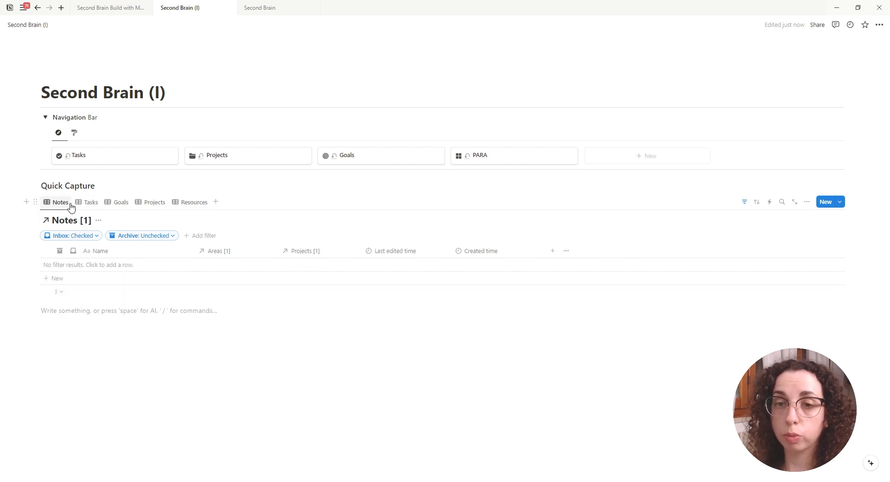
Switch the Quick Capture views from Table to List layout and hide the database title in the Resources view.
left_click(806, 201)
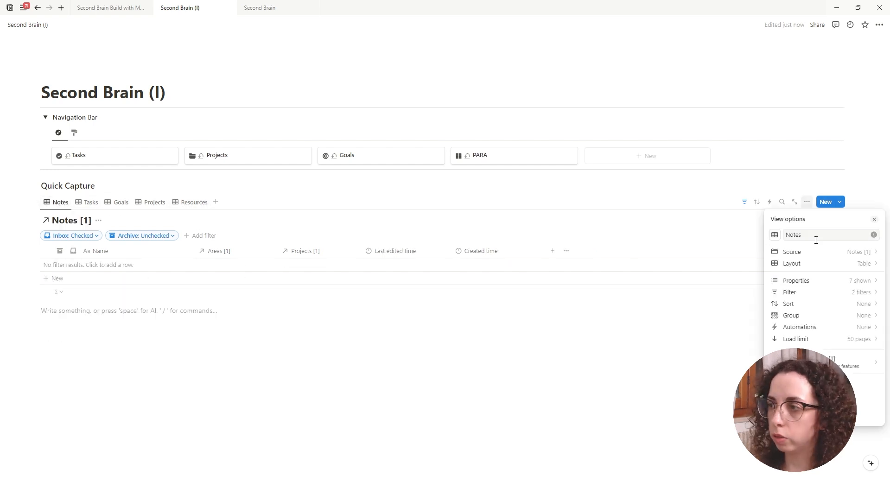
left_click(862, 265)
left_click(780, 269)
left_click(88, 202)
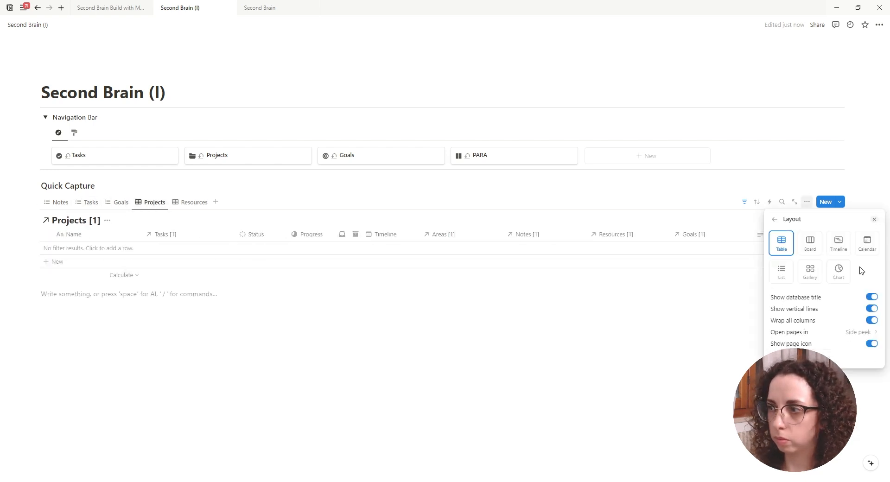
left_click(195, 202)
left_click(118, 221)
left_click(101, 264)
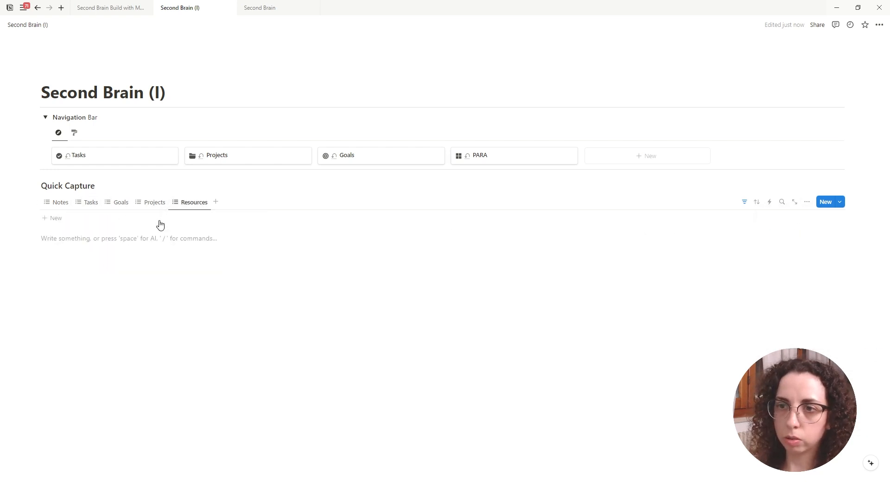
Hide the database titles in the Projects, Goals, Tasks and Notes views of Quick Capture.
left_click(151, 202)
left_click(107, 220)
left_click(94, 264)
left_click(117, 202)
left_click(88, 202)
left_click(88, 202)
left_click(56, 202)
left_click(101, 263)
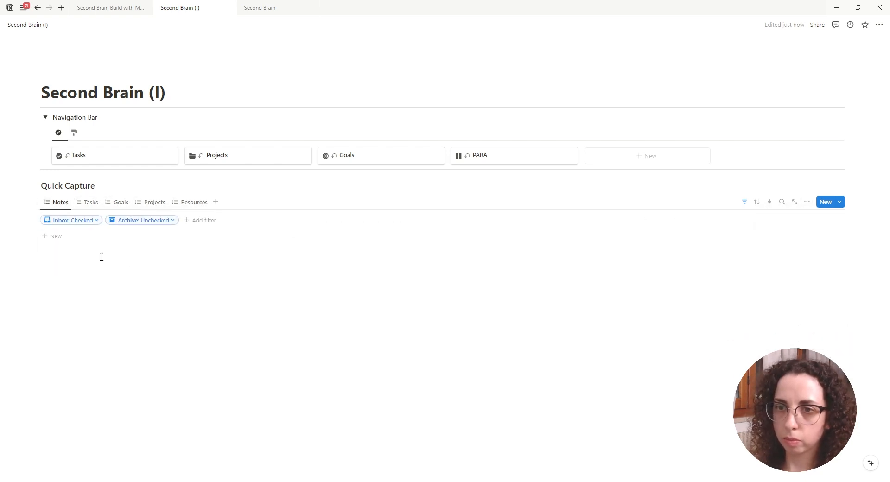
Give the Quick Capture Notes view a note icon.
left_click(62, 204)
left_click(69, 230)
left_click(774, 235)
type("note")
left_click(701, 288)
Set a checkmark icon for the Tasks view, a target for Goals, a folder for Projects and a bookmark for Resources.
left_click(84, 203)
left_click(83, 203)
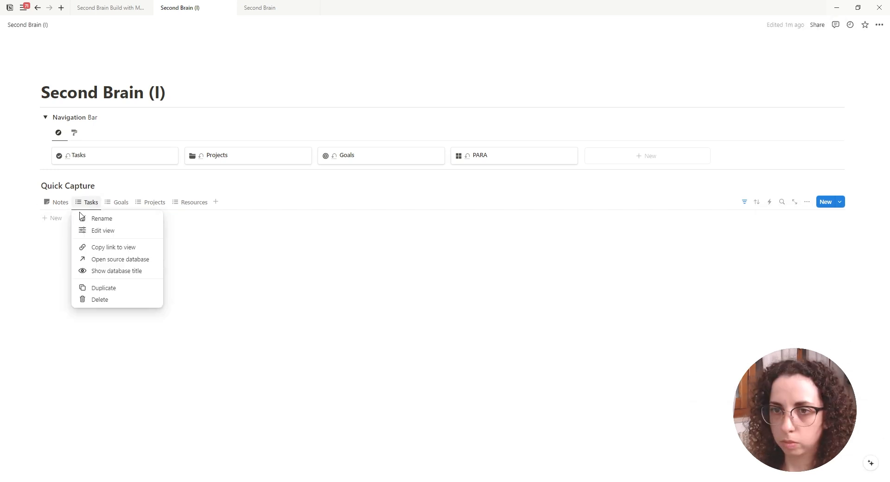
left_click(103, 230)
left_click(117, 203)
left_click(149, 203)
left_click(143, 231)
left_click(191, 203)
type("book")
left_click(729, 289)
Create a note named "Remember the Milk" in the Notes view, inspect its page properties, and close it.
left_click(57, 202)
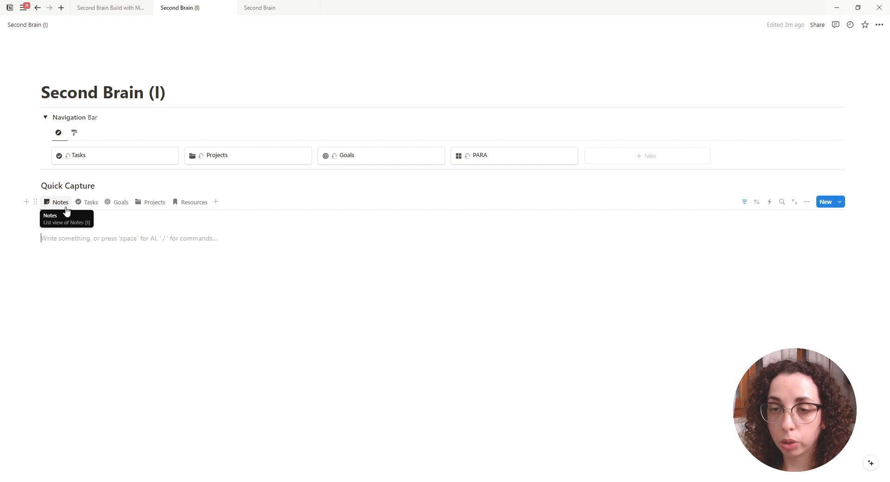
left_click(57, 222)
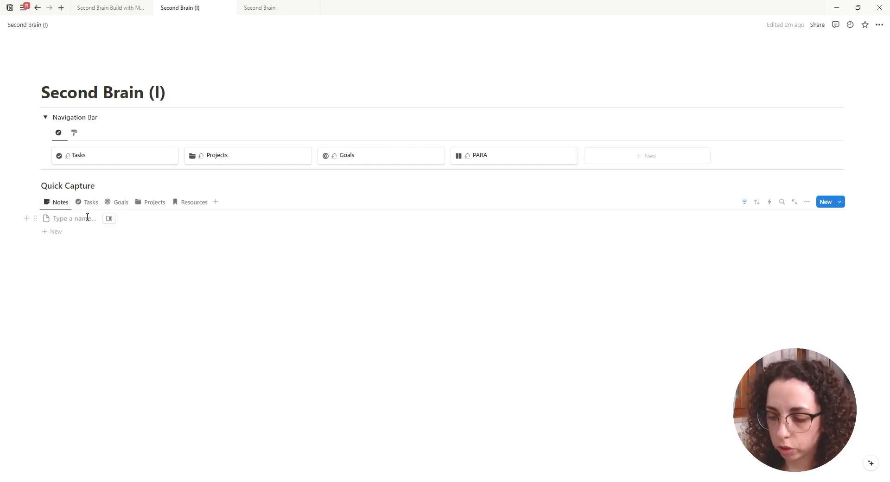
type("Remember the Milk")
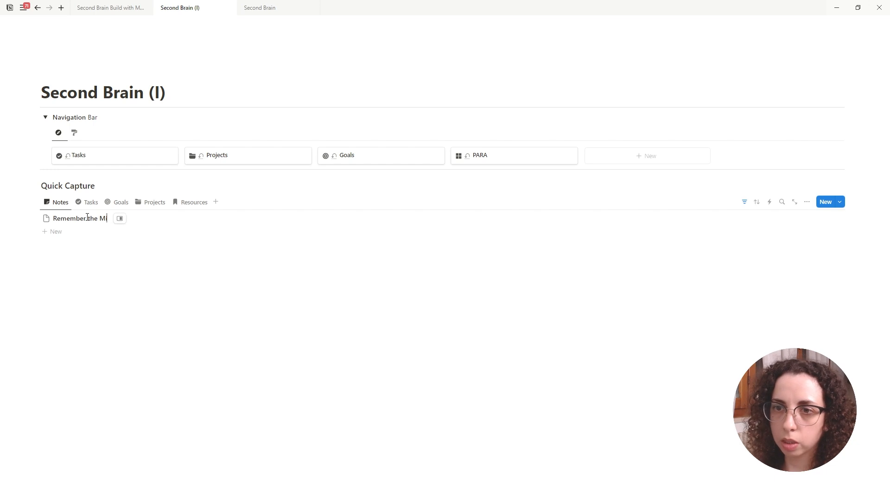
left_click(125, 218)
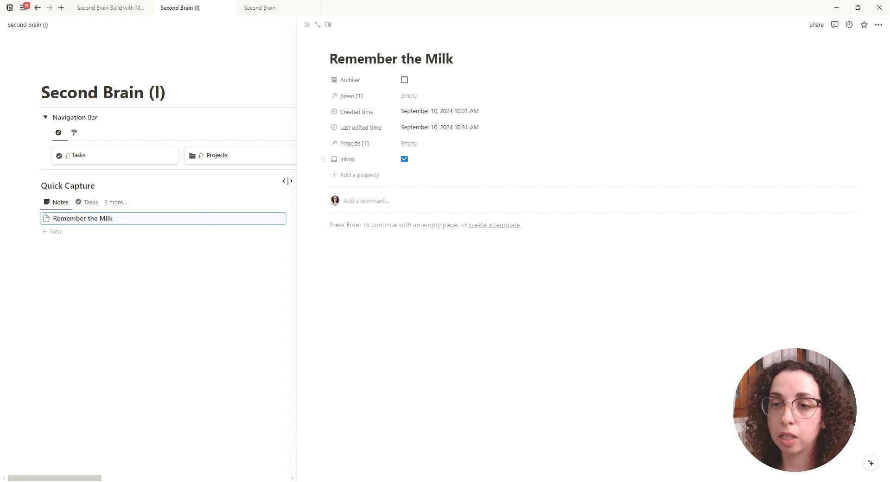
left_click(175, 261)
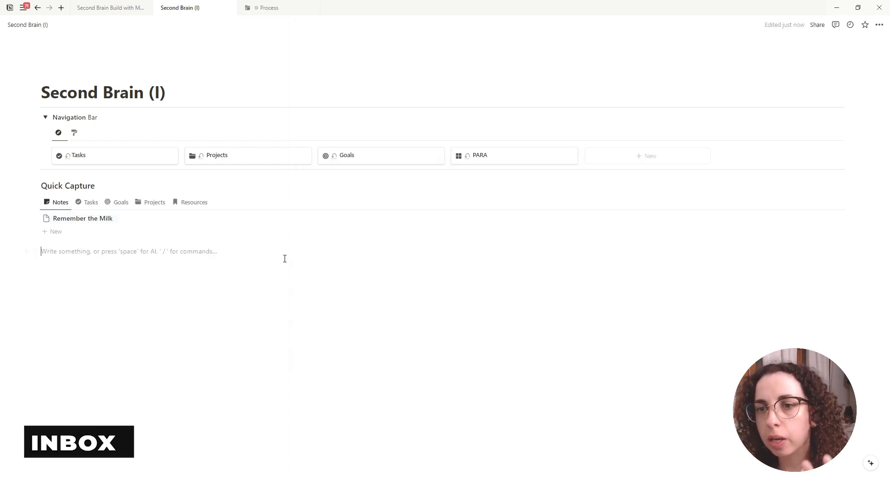
Examine the existing Process page's Inbox block and its task, project, goal and resource processing sections.
left_click(267, 9)
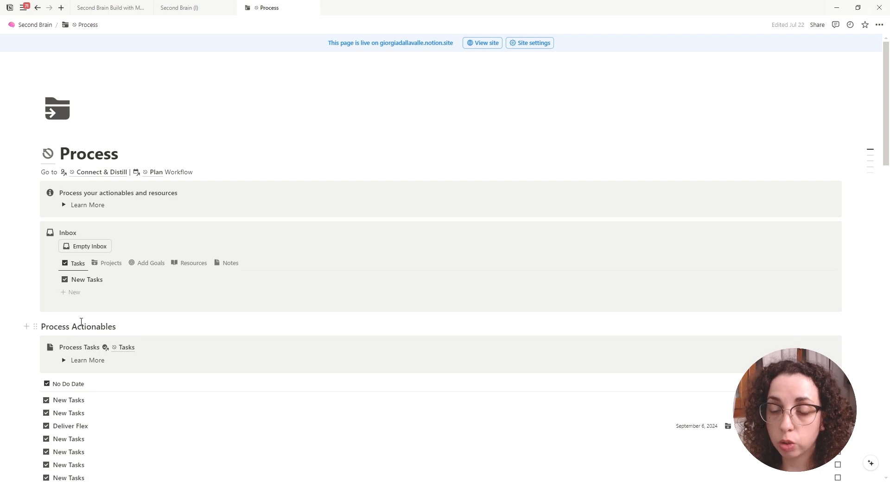
scroll(84, 311, "down", 15)
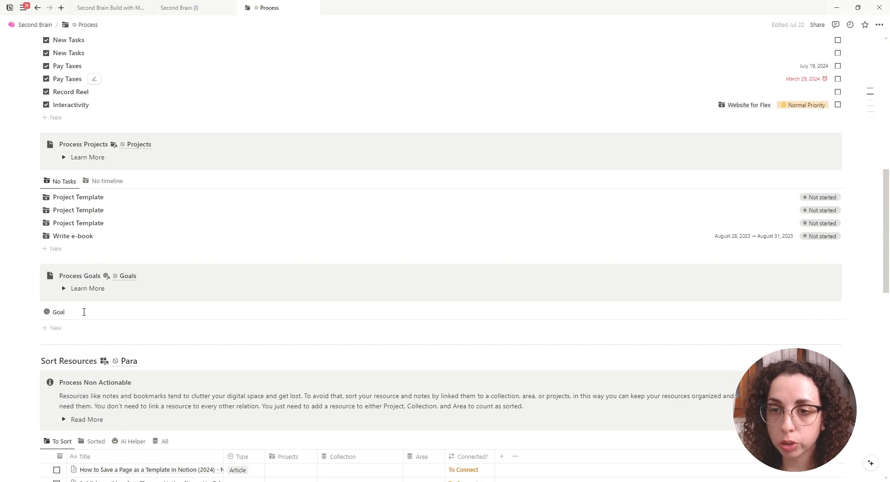
scroll(85, 314, "up", 8)
scroll(86, 314, "up", 5)
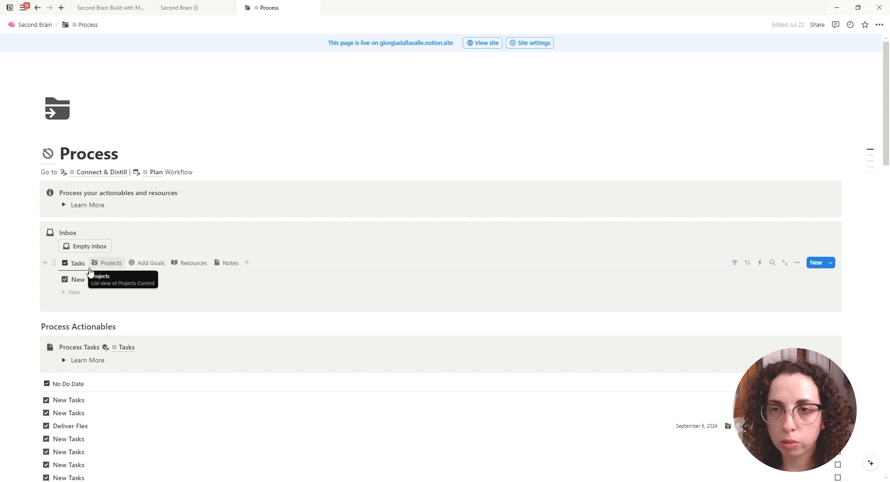
Add a new page titled "Inbox" to the Second Brain (I) navigation gallery and give it an inbox tray icon.
left_click(187, 8)
left_click(622, 160)
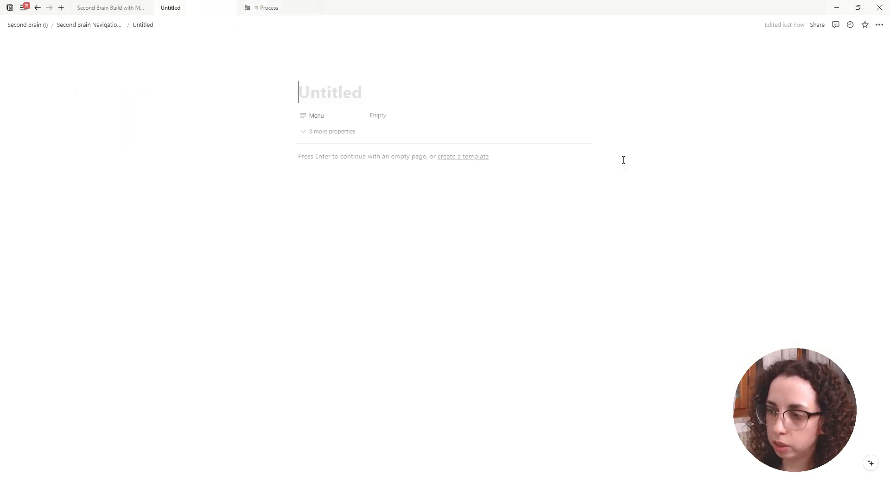
type("Ibox")
key("BackSpace")
key("BackSpace")
key("BackSpace")
key("BackSpace")
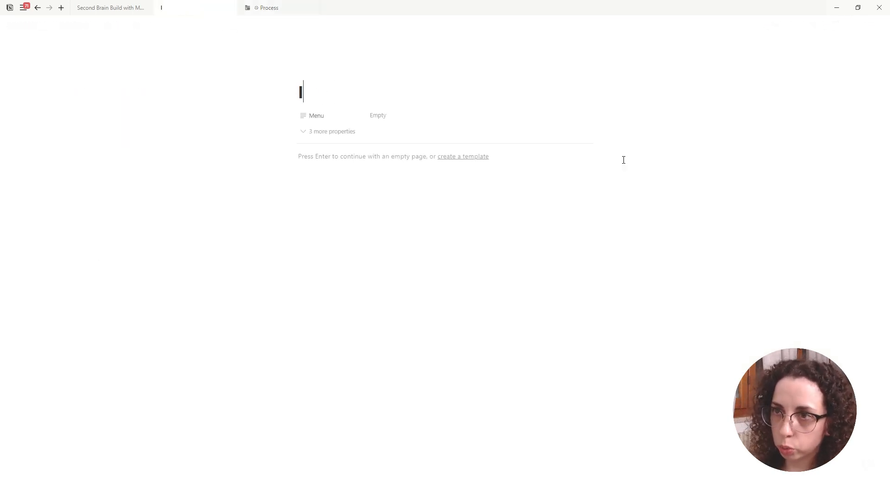
type("Inbox")
key("BackSpace")
type("ox")
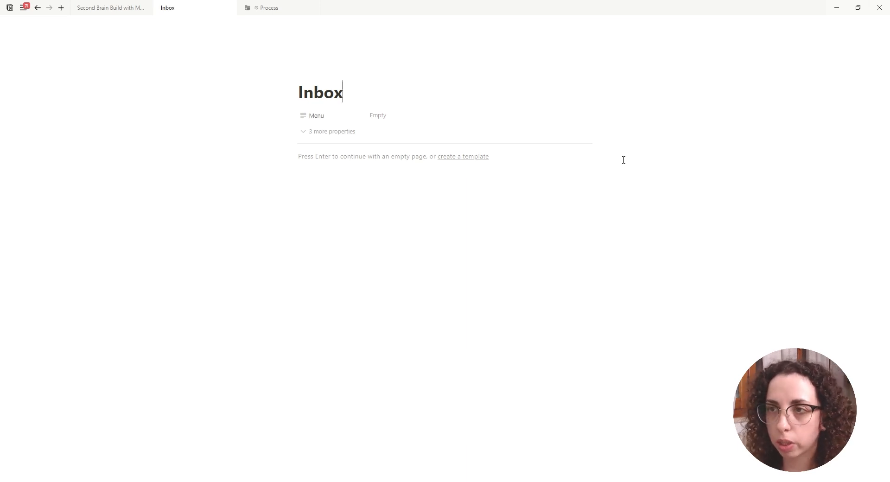
left_click(304, 74)
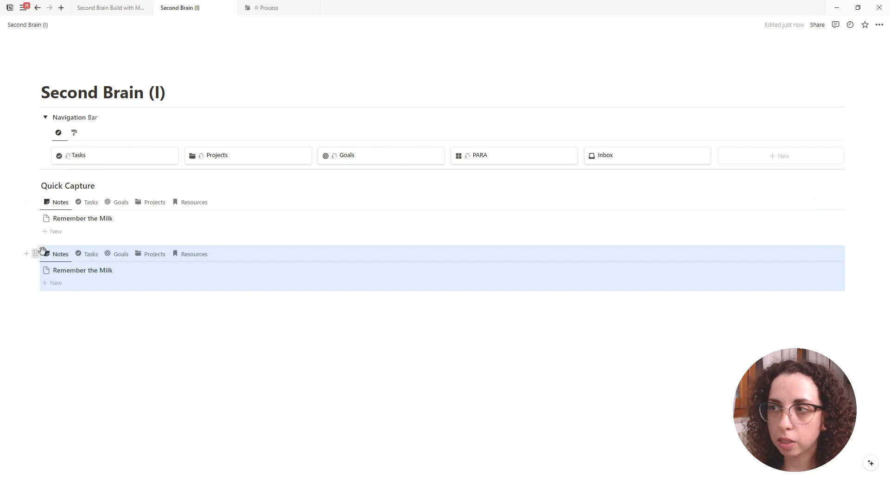
Place a copy of the Quick Capture views on the Inbox page and show Areas [1] and Projects [1] in its Notes view.
left_click(611, 157)
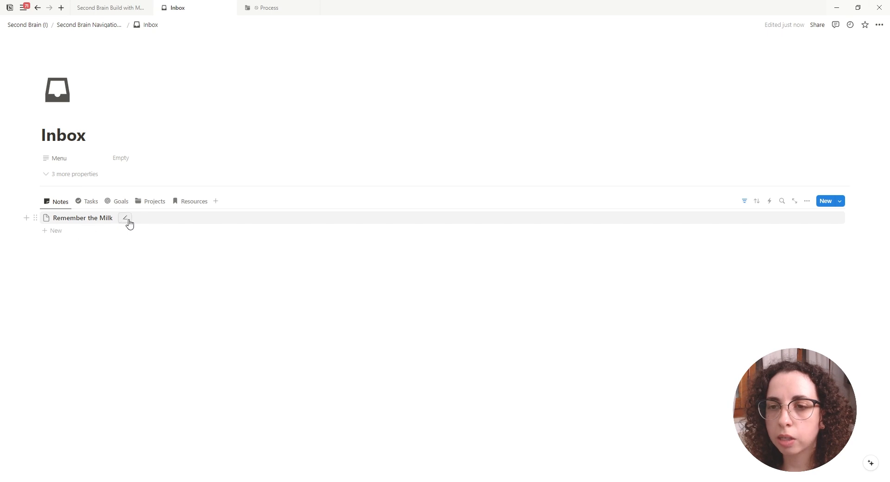
left_click(807, 202)
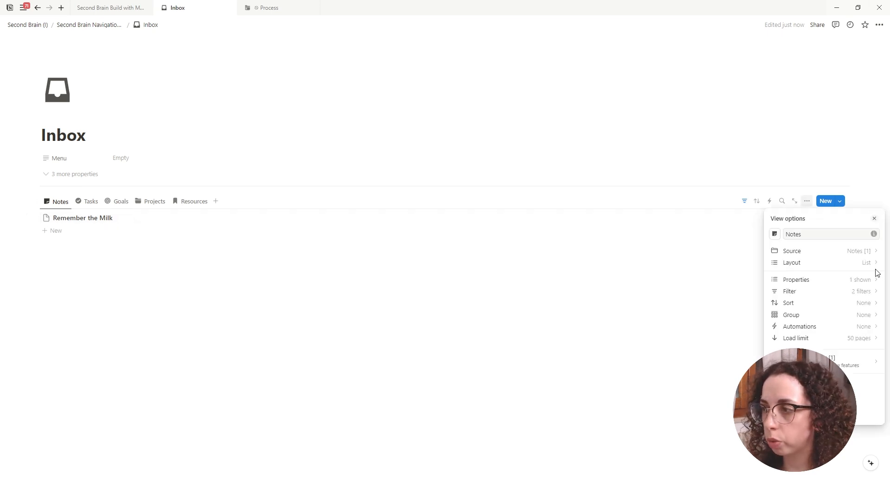
left_click(867, 291)
left_click(777, 222)
left_click(864, 280)
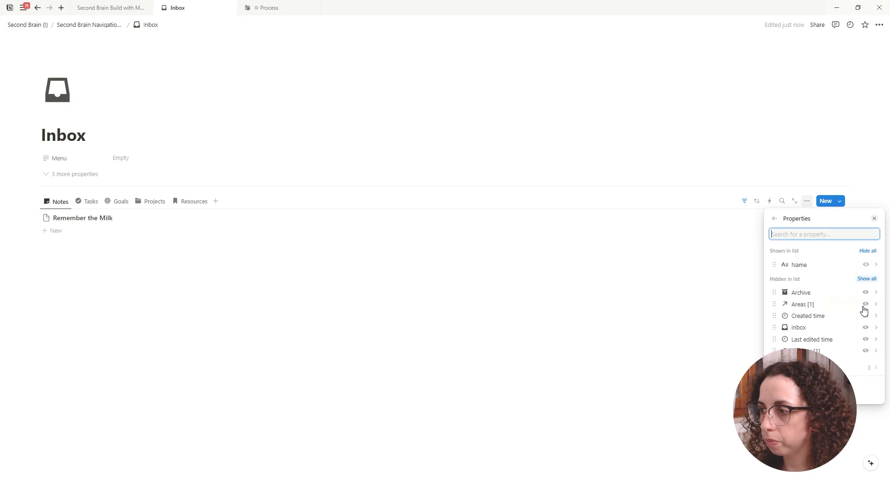
left_click(865, 304)
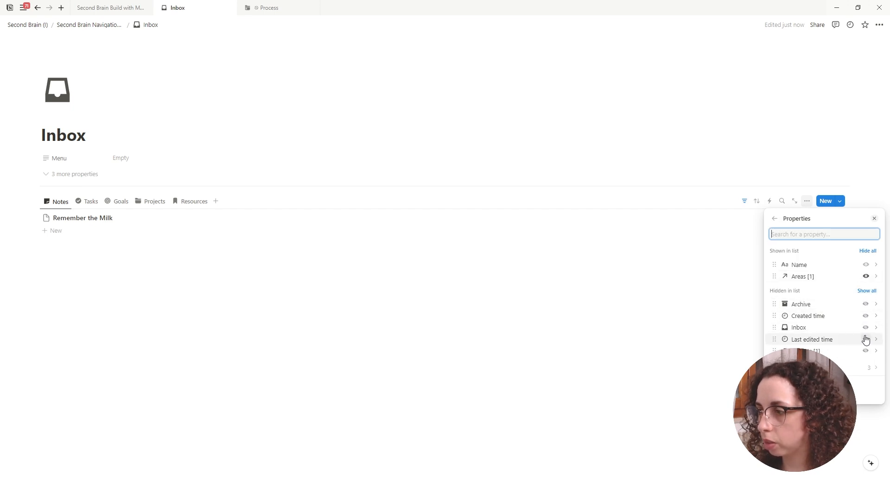
left_click(865, 351)
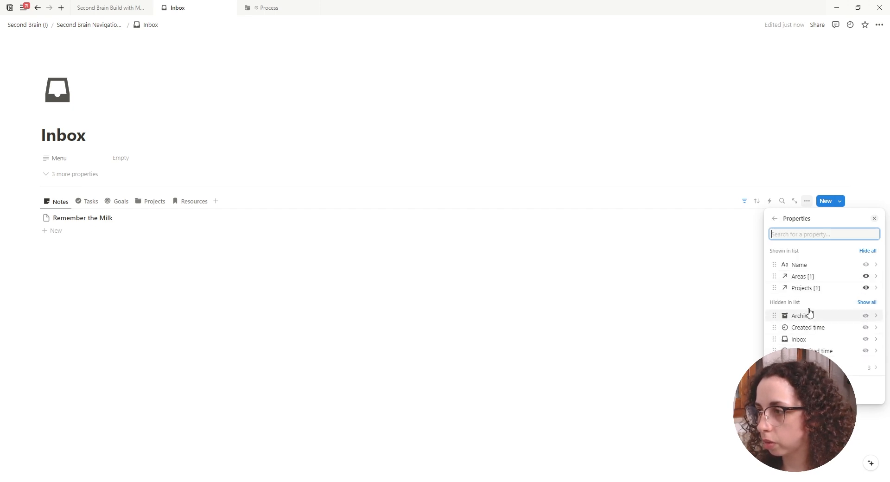
left_click(172, 234)
Show the Date, Inline Note, Projects [1] and Priority properties in the Inbox page's Tasks view.
left_click(88, 201)
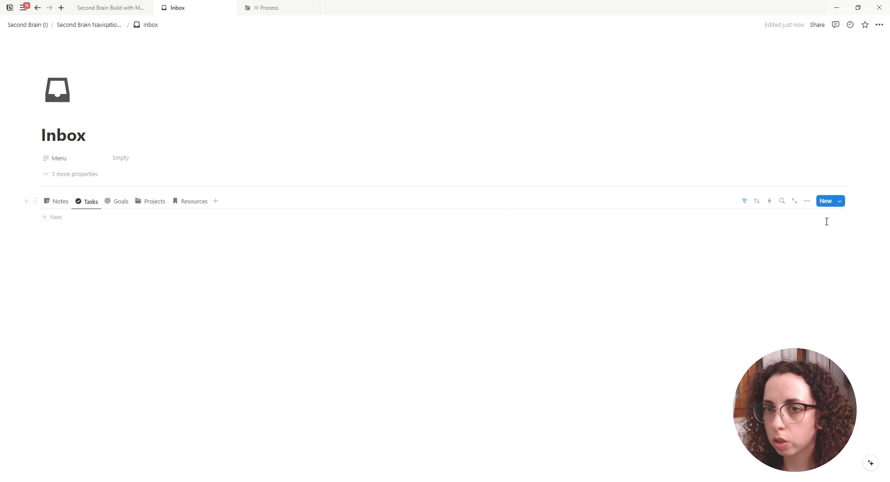
left_click(806, 202)
left_click(852, 277)
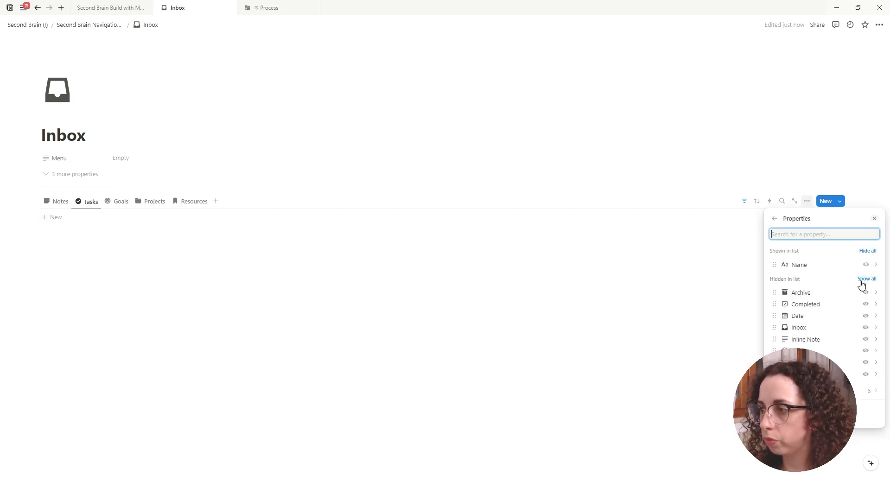
left_click(865, 316)
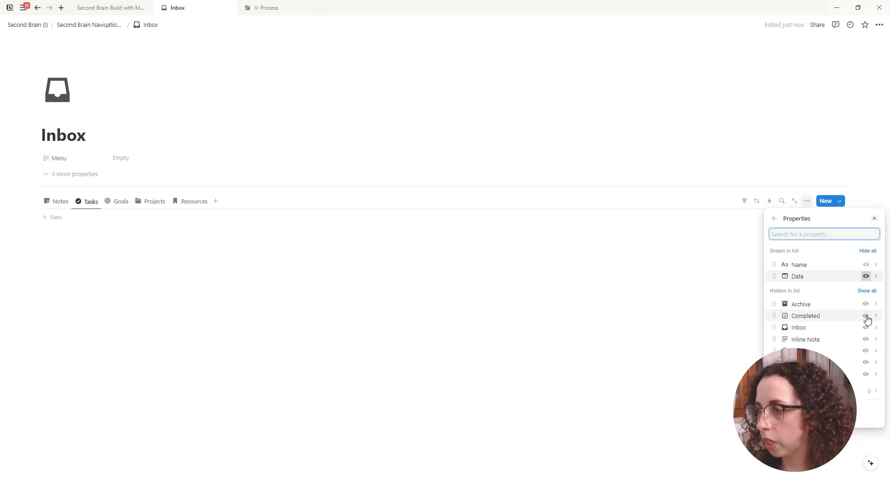
left_click(866, 340)
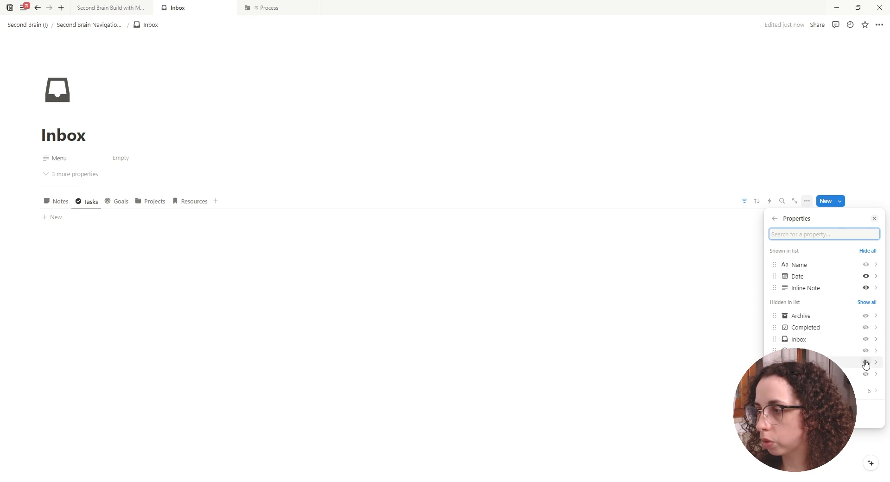
left_click(865, 374)
left_click(865, 362)
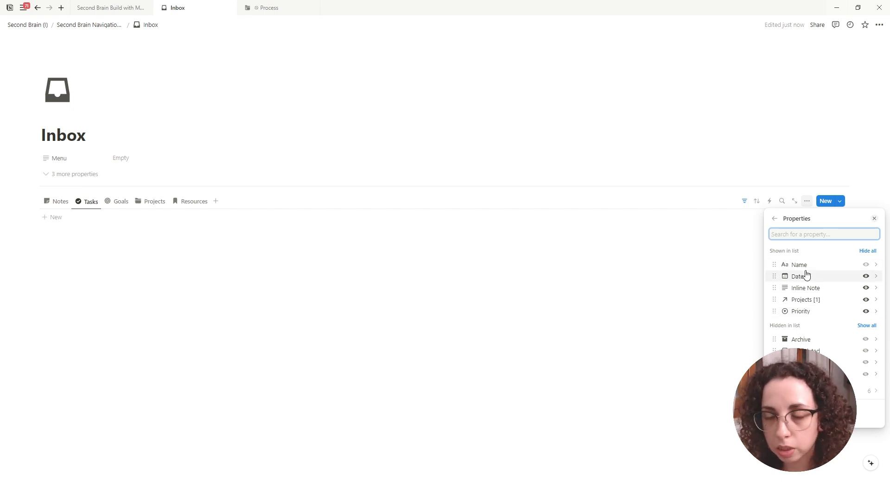
Show the Inbox checkbox property in the Inbox page's Tasks and Notes views.
left_click(865, 351)
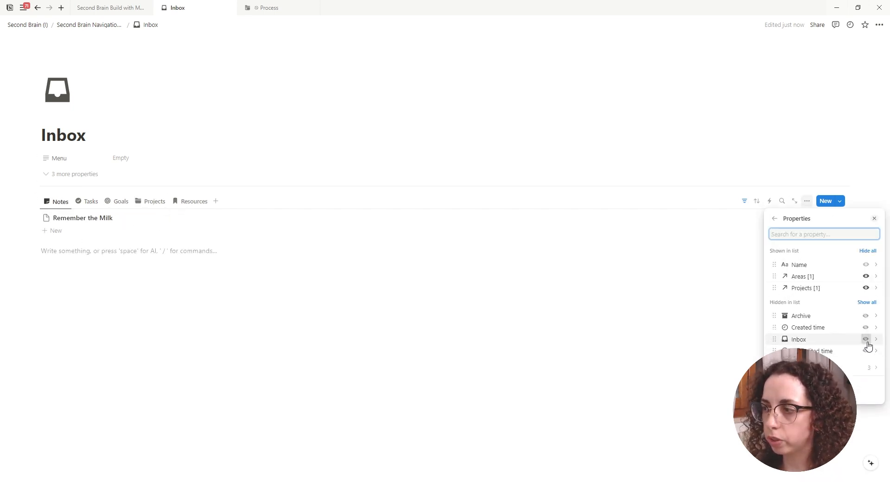
left_click(866, 340)
left_click(520, 354)
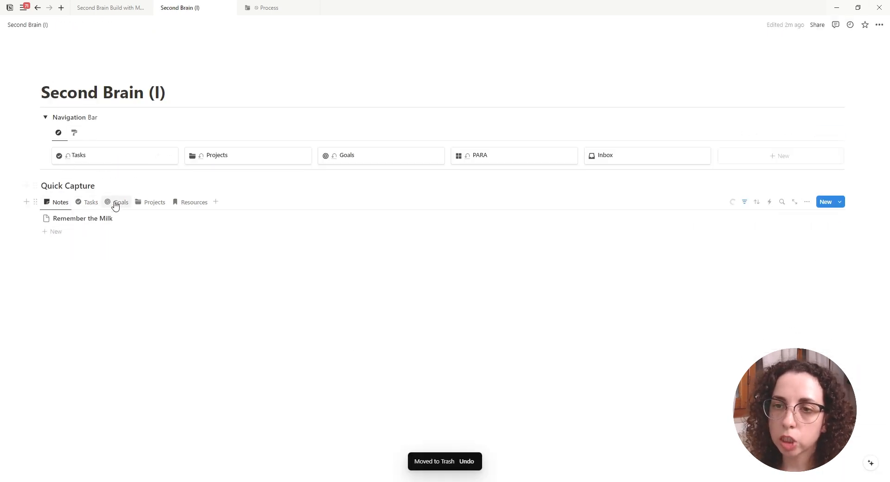
Create a task named "Record Video" in the Tasks view of Quick Capture on the Second Brain (I) page.
left_click(88, 202)
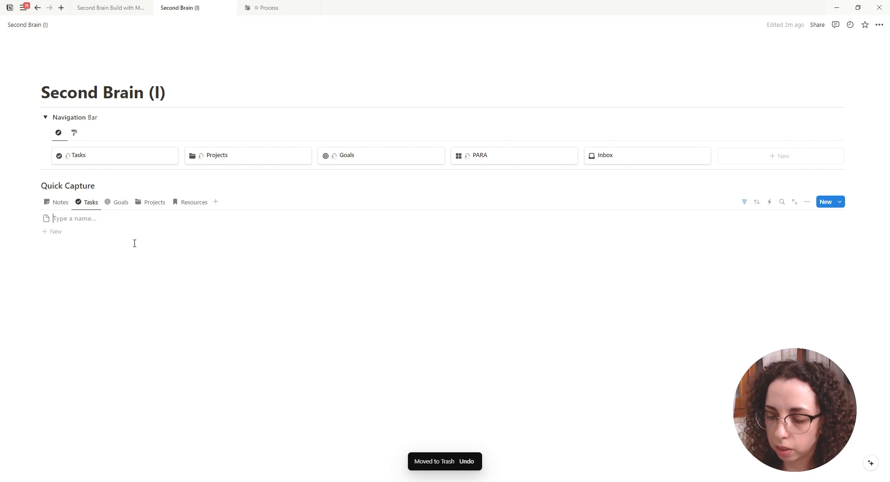
type("Record Video")
left_click(42, 249)
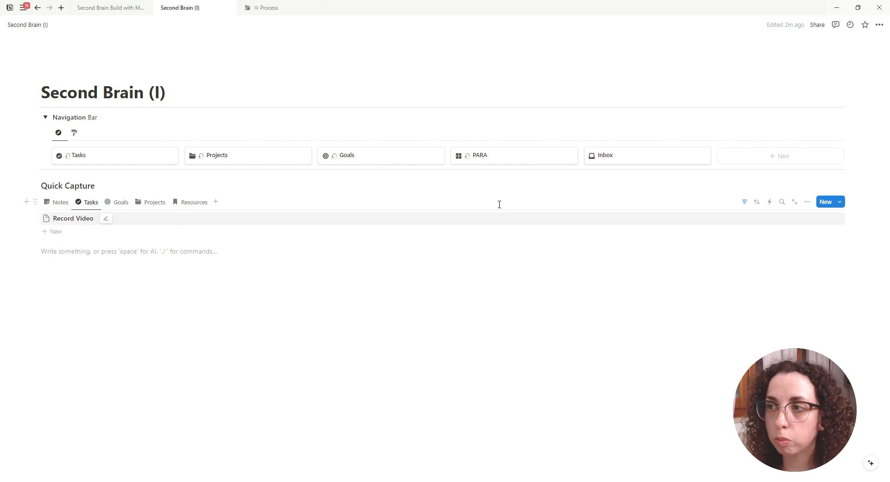
Preview the date, inline note, project and priority fields of Record Video on the Inbox page and clear its Inbox checkbox.
left_click(646, 163)
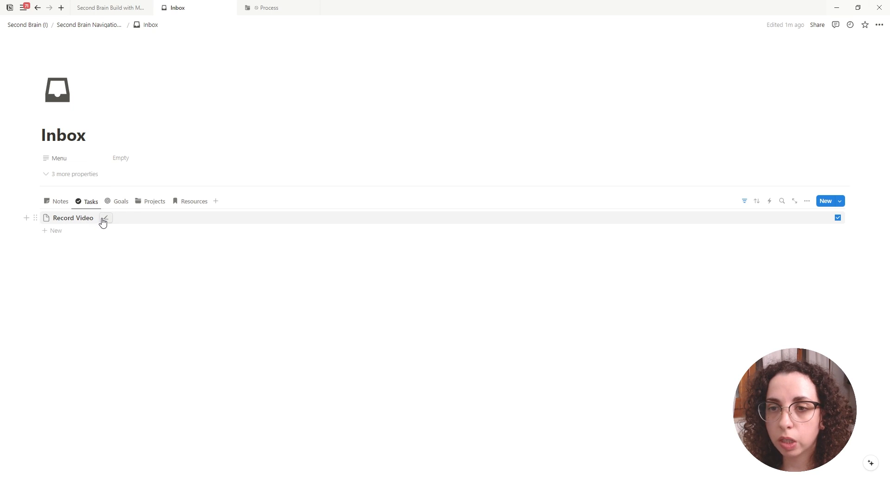
left_click(105, 219)
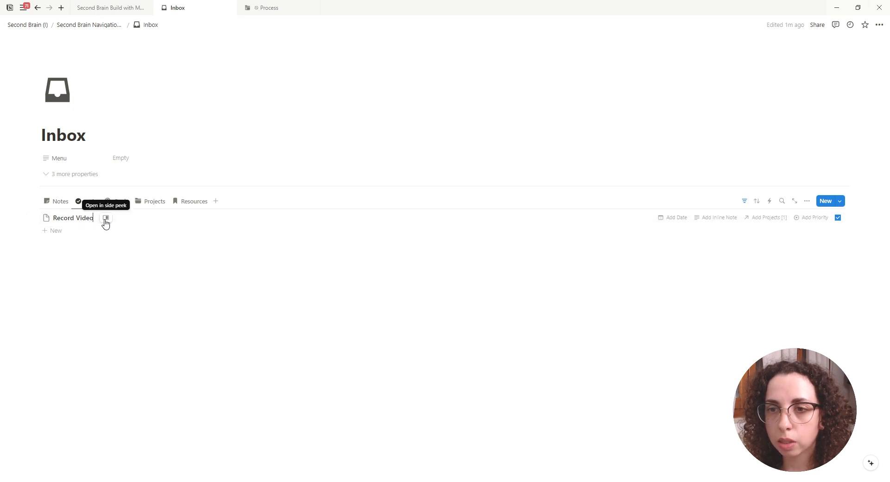
left_click(678, 223)
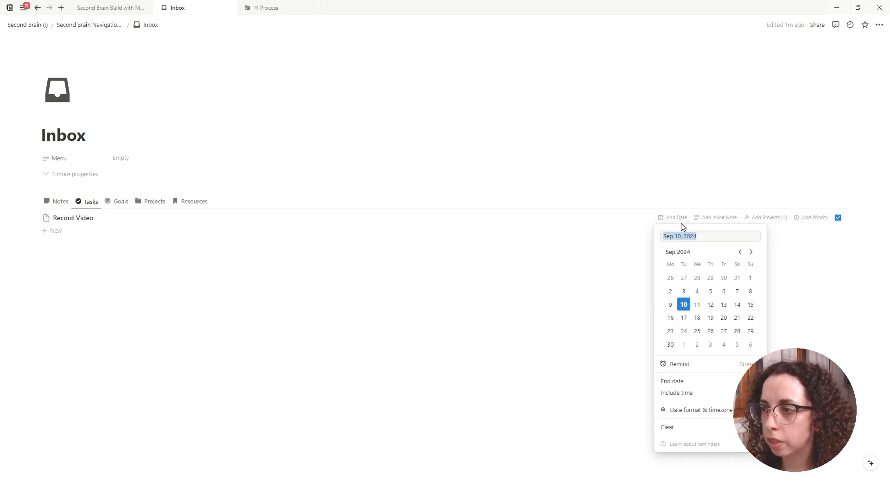
left_click(719, 223)
left_click(722, 223)
left_click(827, 224)
left_click(814, 219)
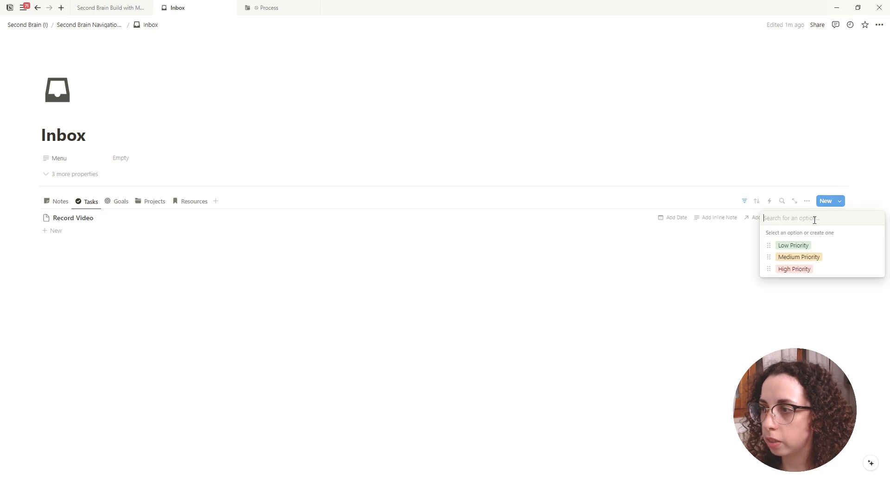
left_click(727, 221)
left_click(767, 217)
left_click(700, 222)
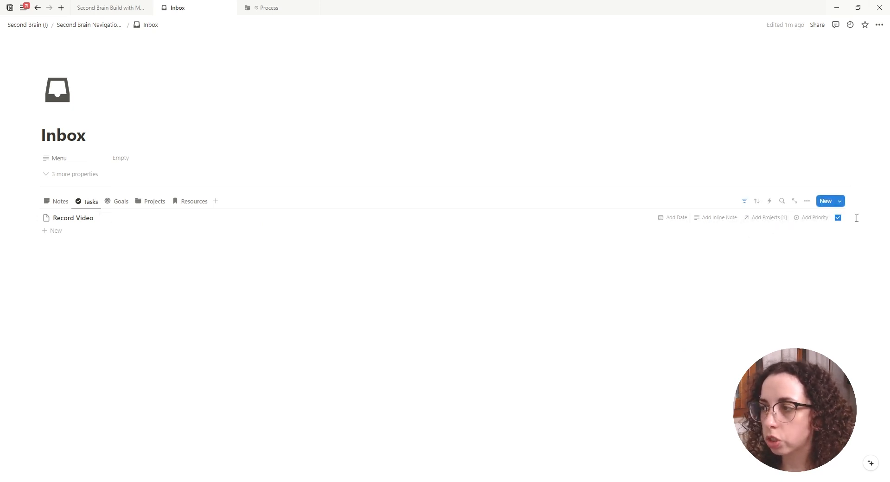
left_click(837, 218)
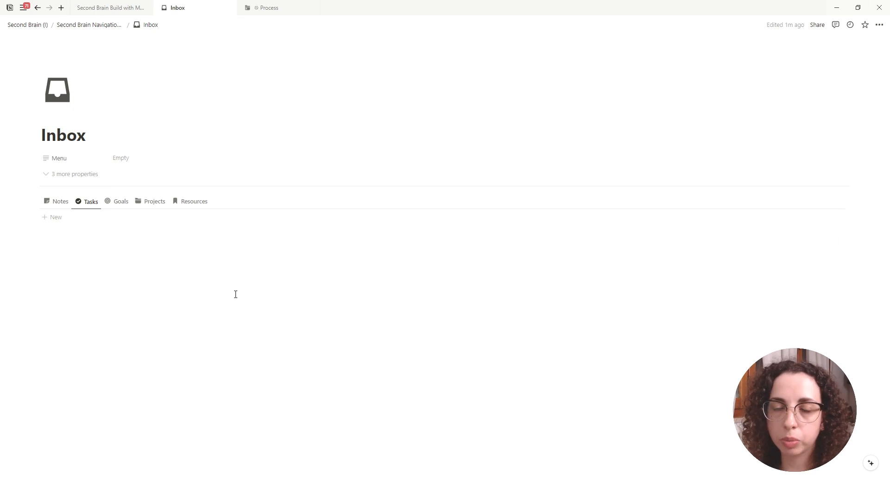
Add a link to the Inbox page in the Quick Capture heading and test navigating to that page and back.
key("ctrl+[")
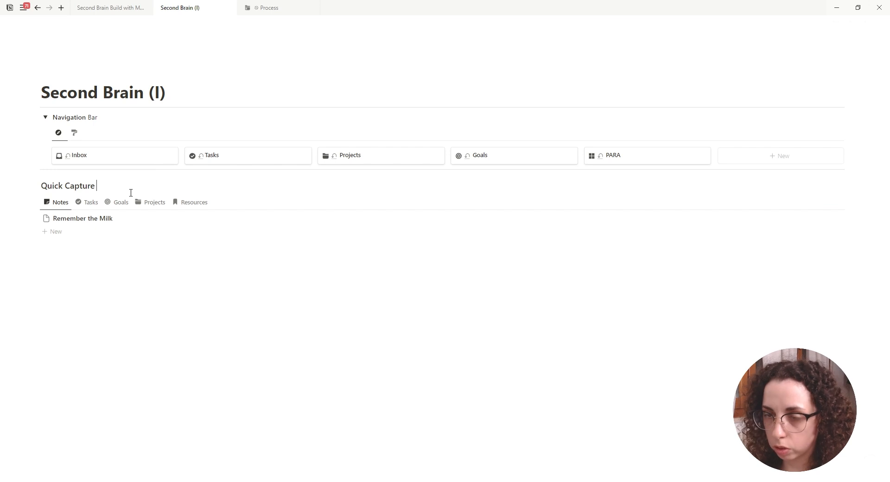
type("@")
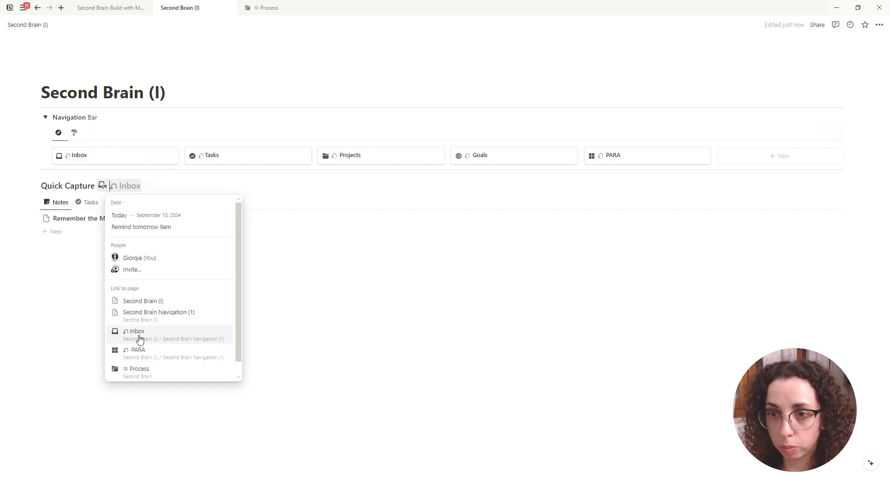
left_click(158, 338)
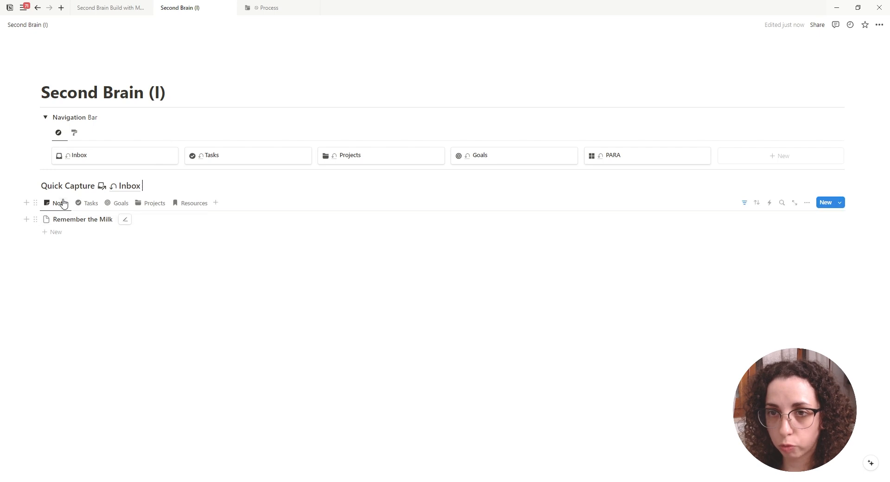
left_click(115, 187)
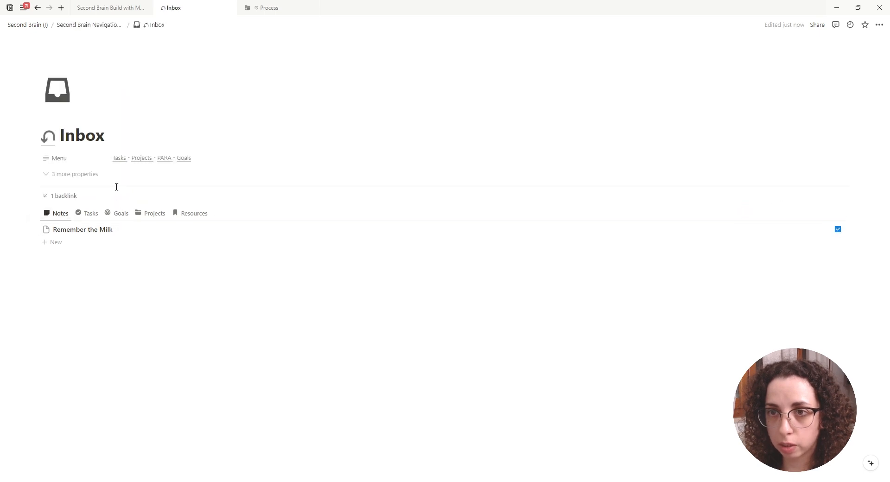
left_click(49, 139)
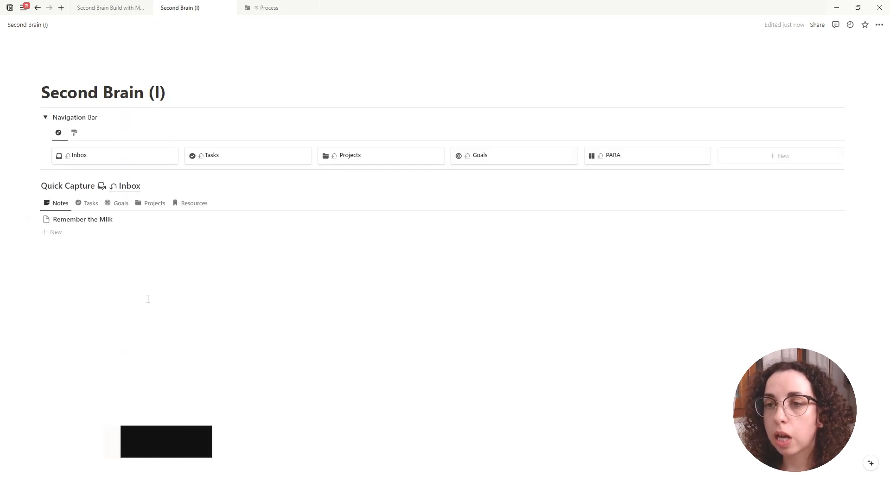
Insert a linked view of the Tasks [1] database and place it in a column beside the Quick Capture views.
left_click(117, 266)
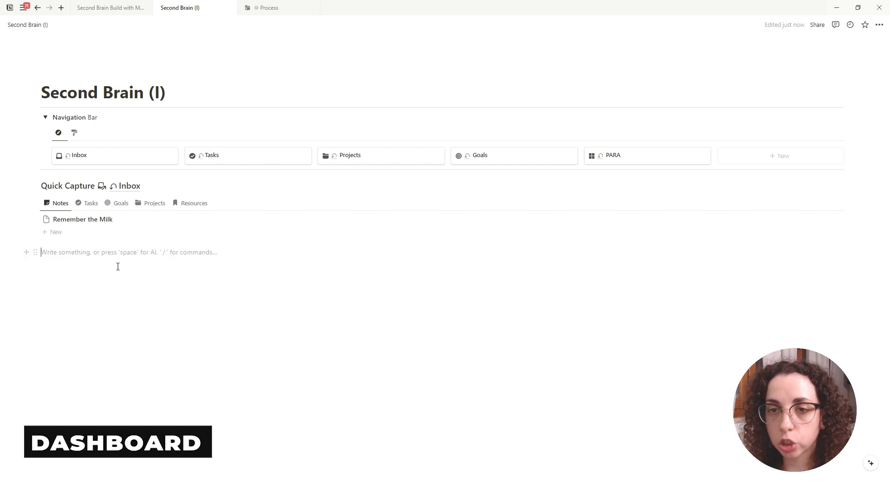
type("/l")
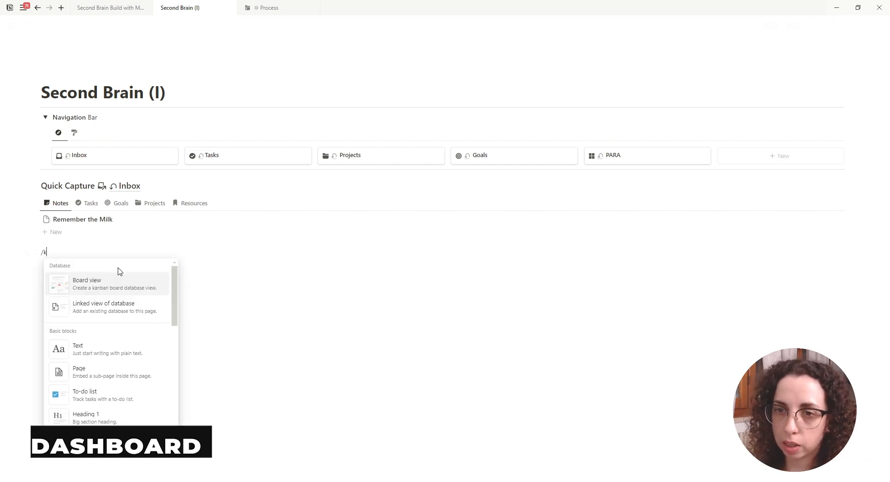
type("inked")
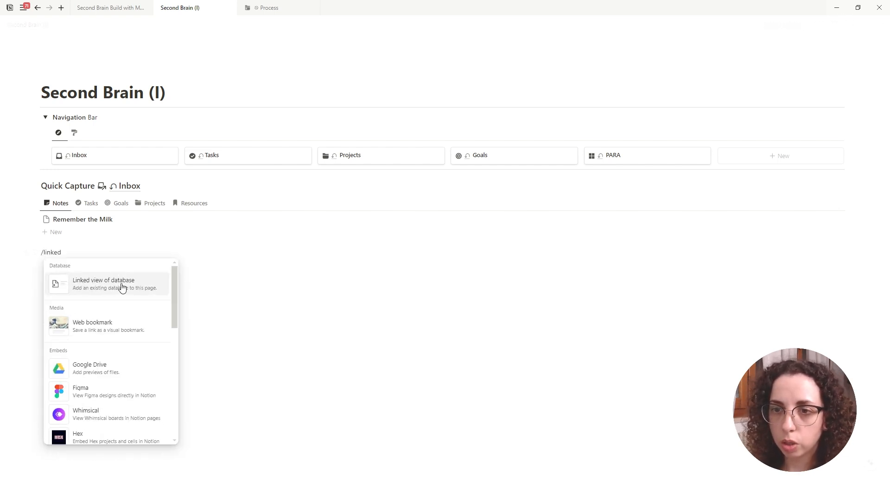
left_click(122, 288)
type("ta")
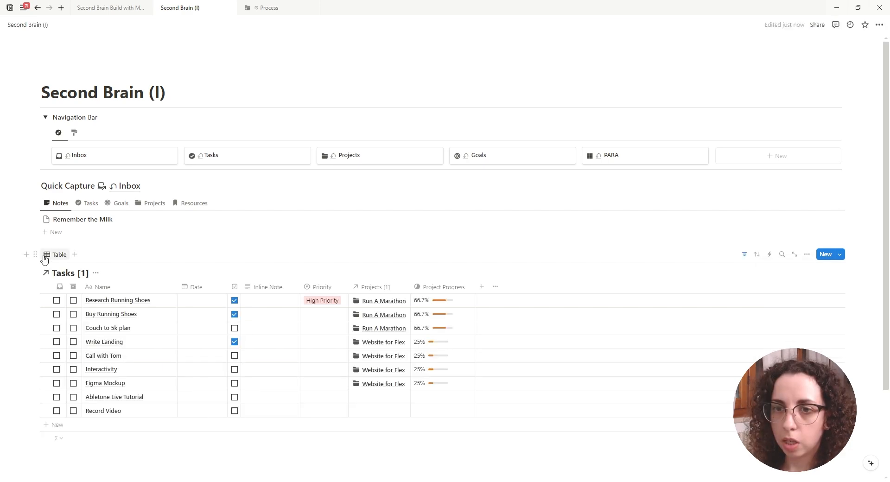
left_click_drag(34, 254, 870, 215)
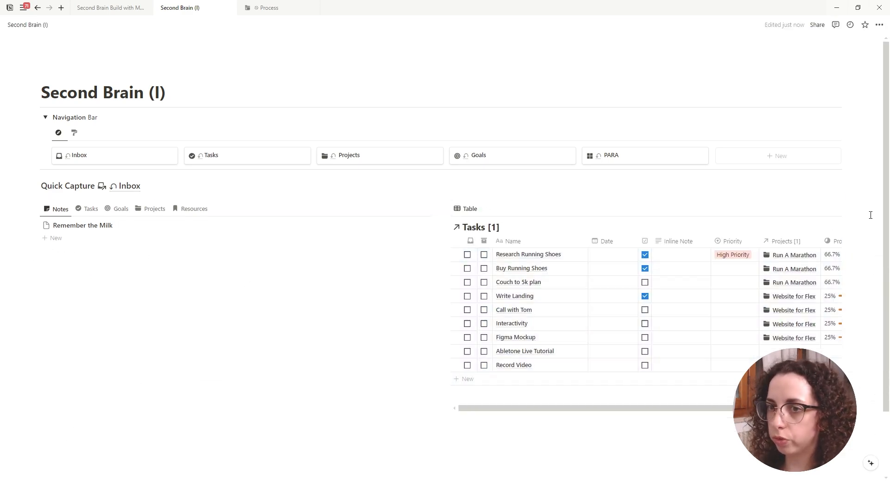
Duplicate the Tasks [1] table view as a List-layout view named "Today" with a calendar icon.
left_click(468, 209)
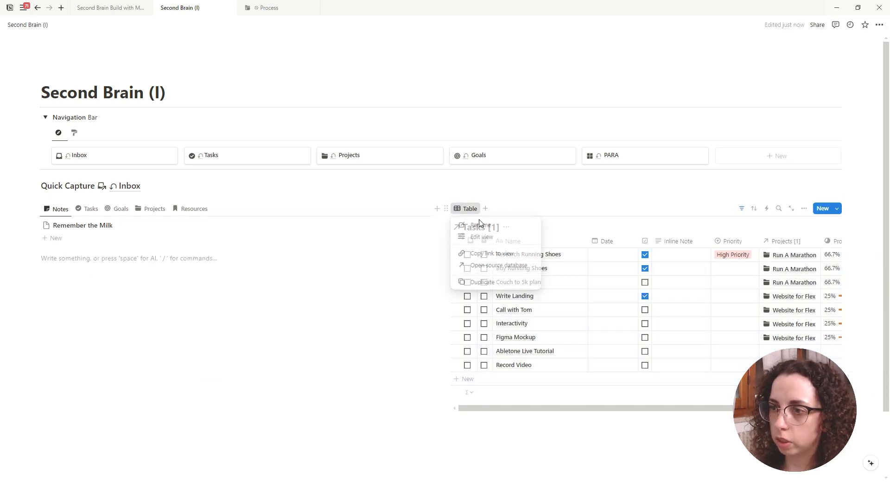
left_click(482, 282)
type("Today")
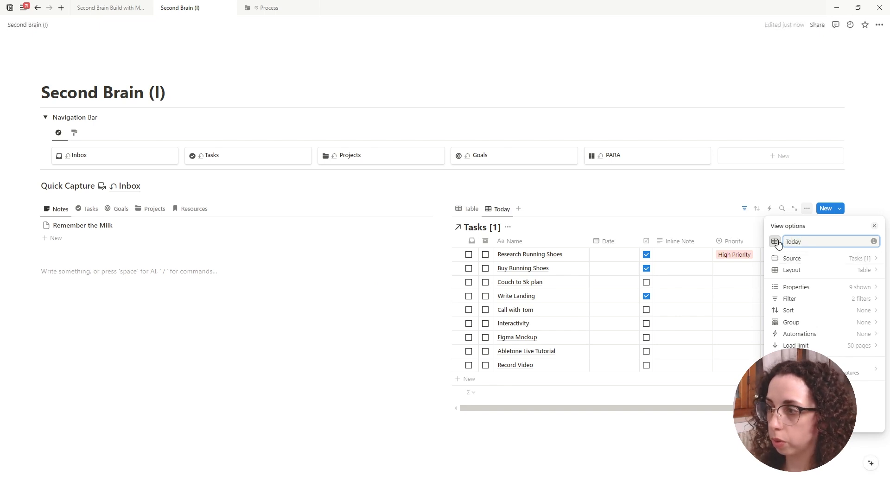
left_click(791, 270)
left_click(779, 282)
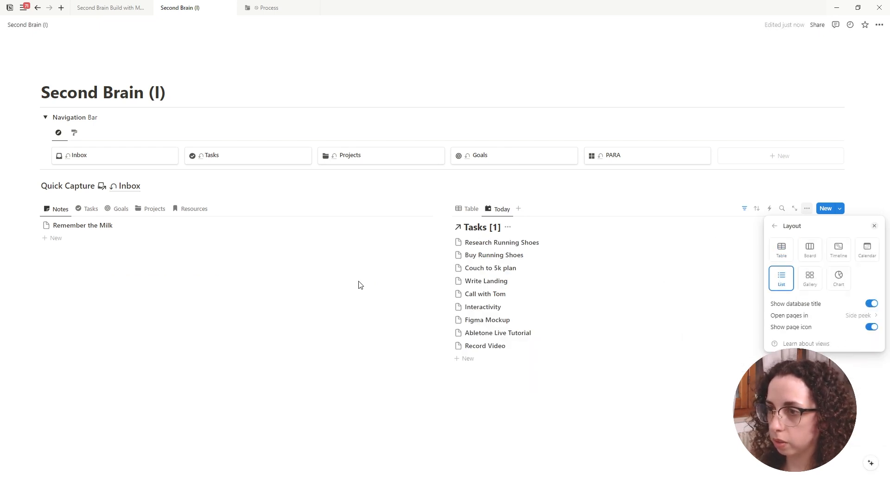
Show the Completed, Date, Projects [1] and Inline Note properties in the Today view.
left_click(871, 285)
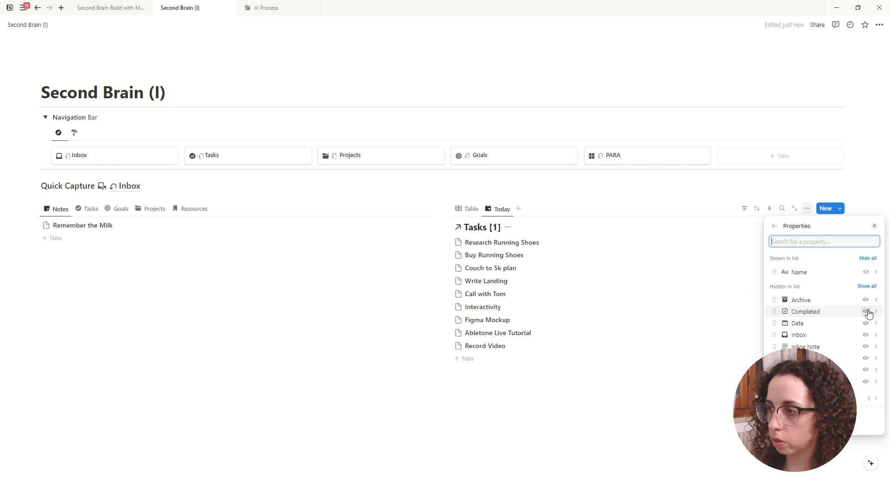
left_click(865, 313)
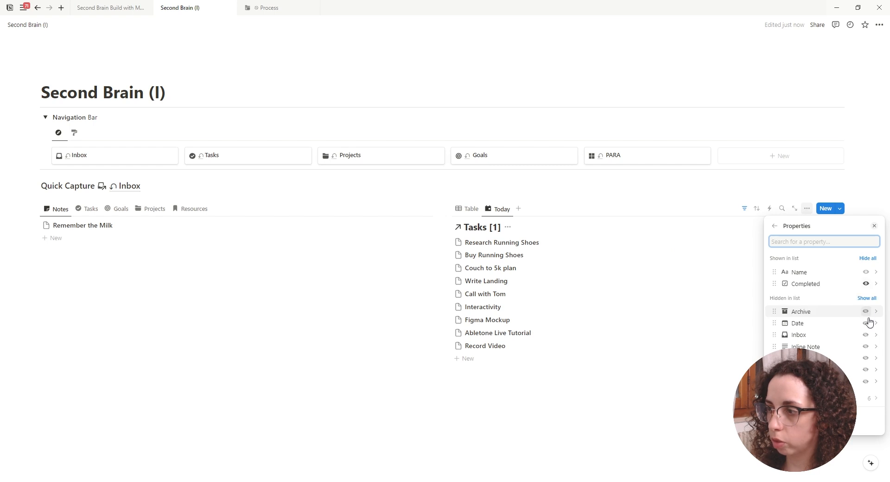
left_click(865, 323)
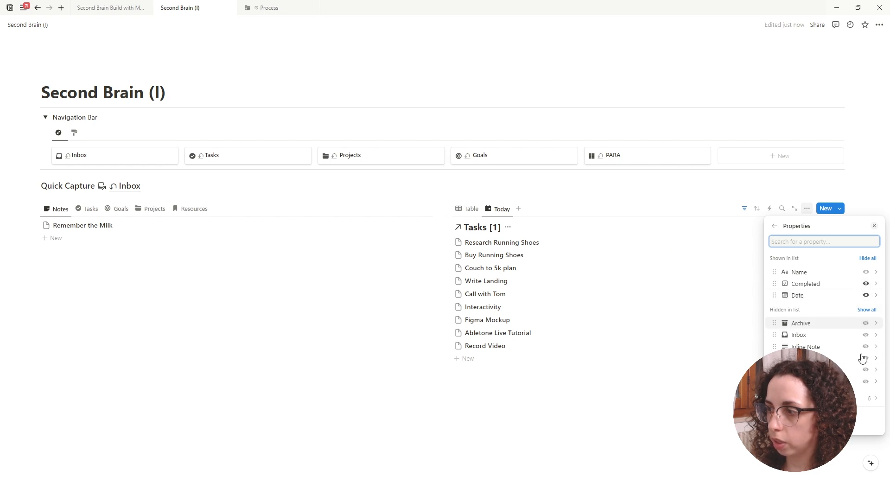
left_click(865, 381)
left_click(865, 358)
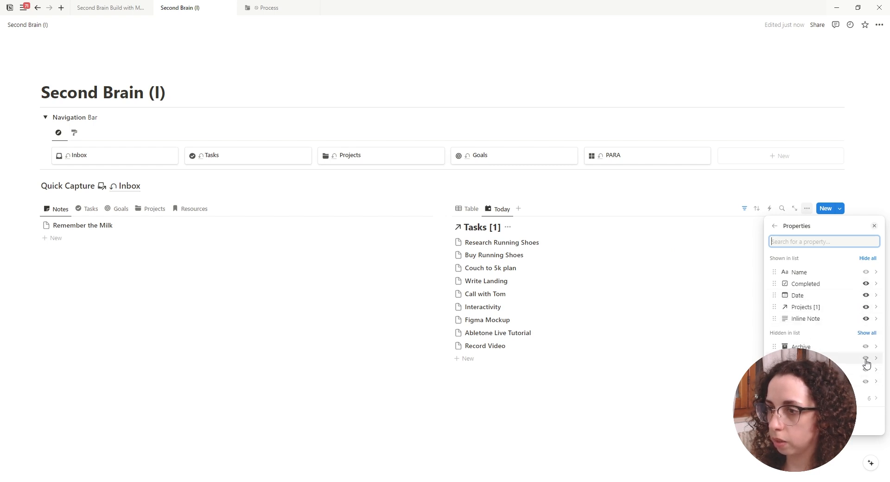
Filter the Today view by Date to show only today's tasks and move it ahead of the Table view.
left_click(745, 208)
left_click(744, 208)
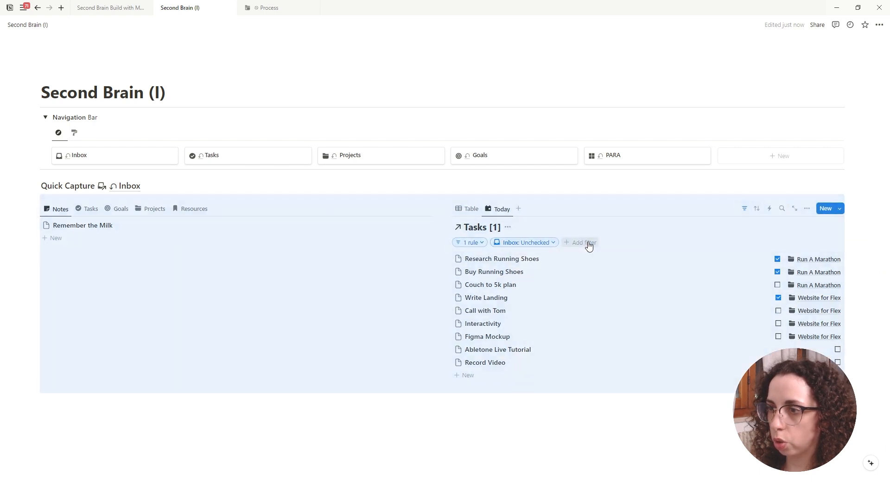
left_click(582, 242)
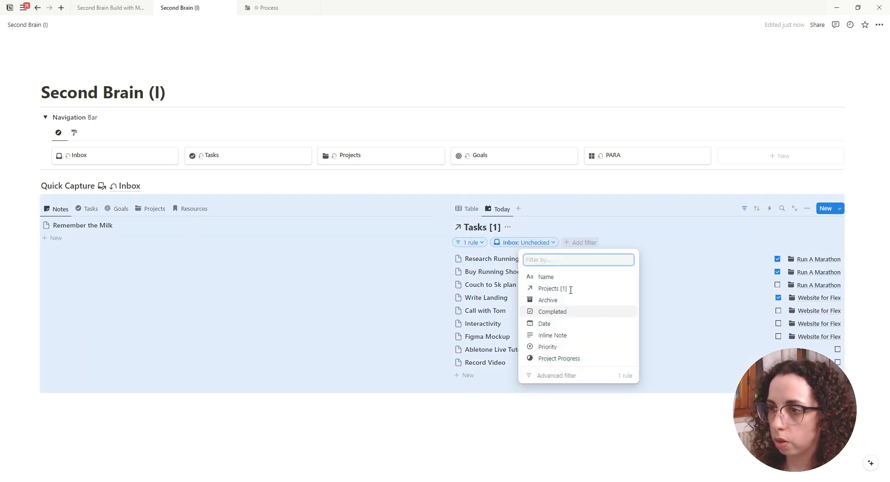
left_click(551, 323)
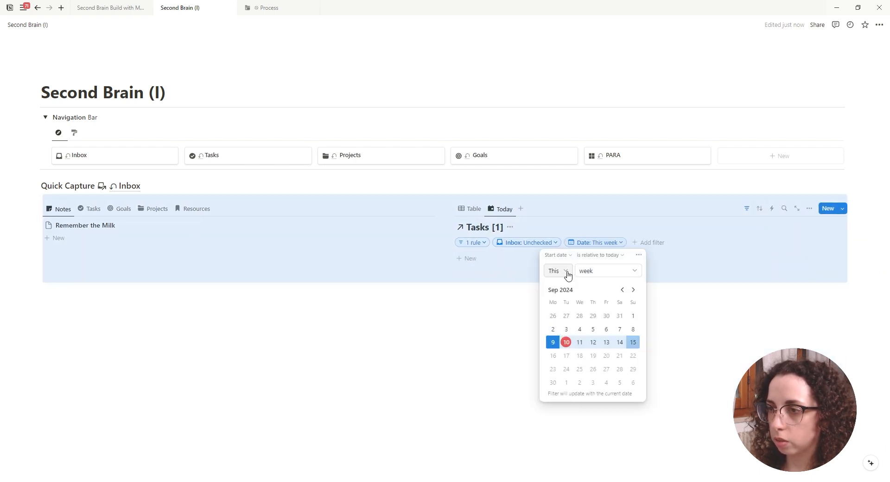
left_click(596, 257)
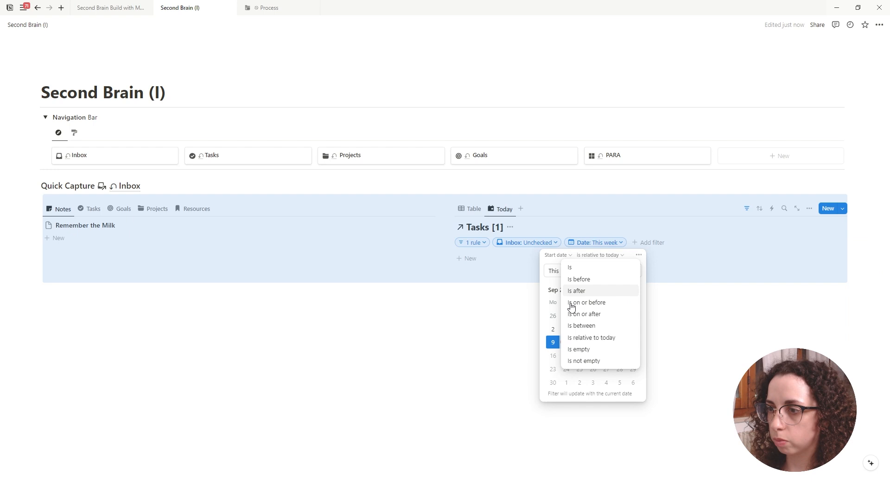
left_click(591, 266)
left_click(634, 271)
left_click(592, 286)
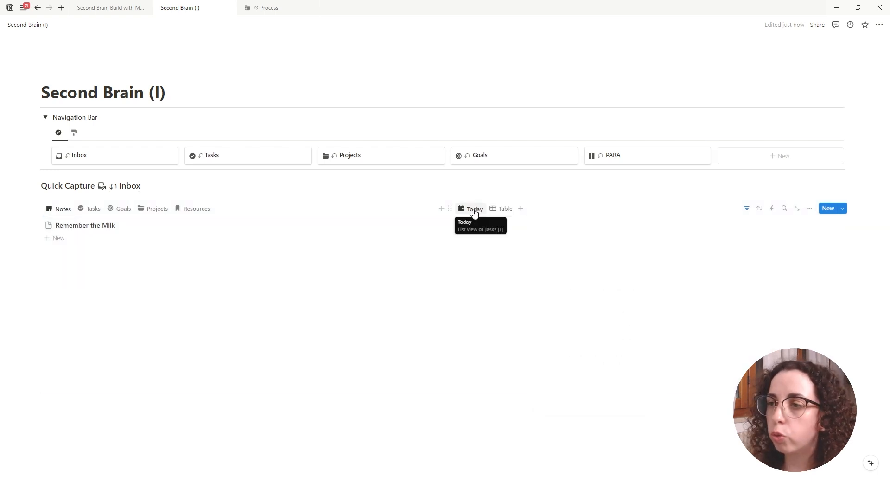
left_click(473, 211)
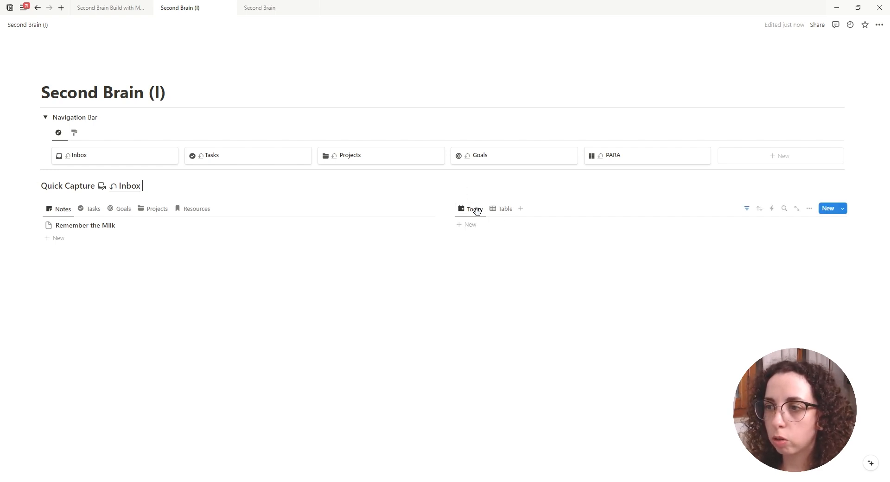
Add a Heading 3 above the Today view that links to the Tasks page.
left_click(217, 291)
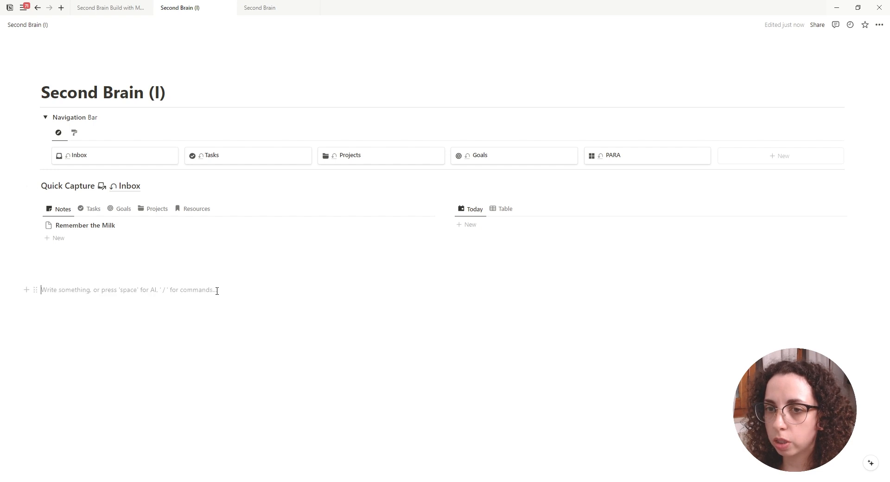
type("@")
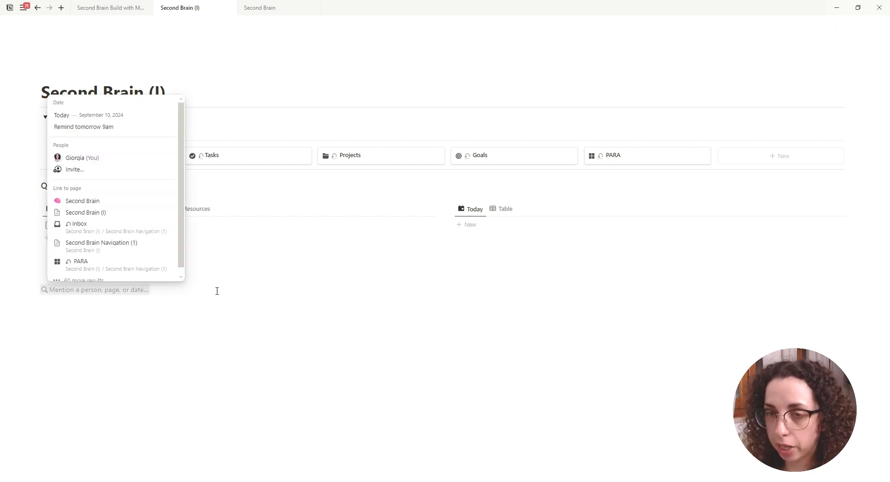
type("task")
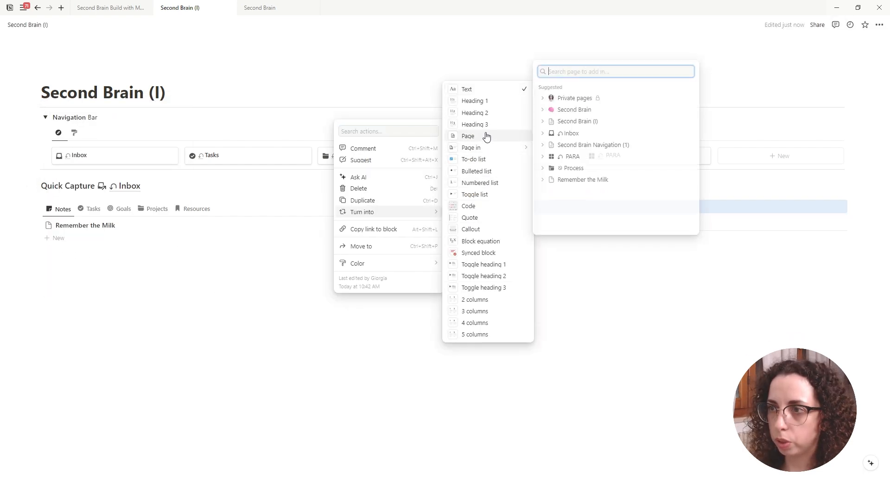
left_click(486, 125)
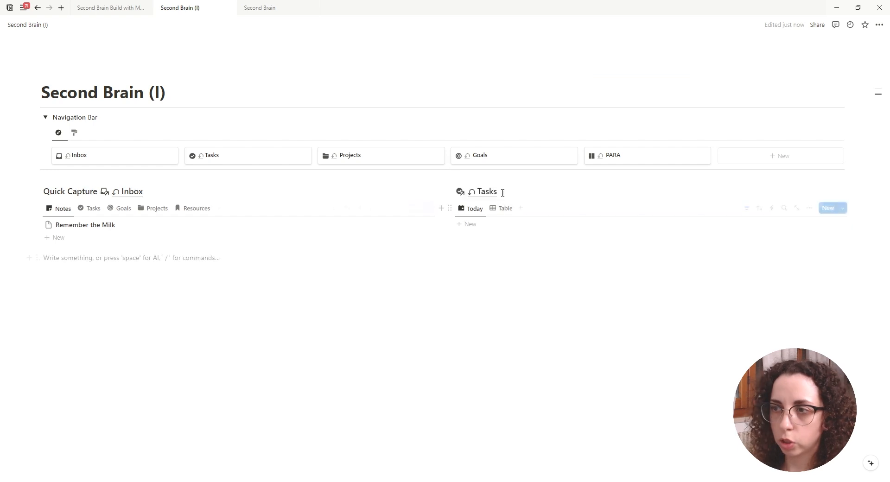
Insert a linked view of the Tasks [1] database below Quick Capture and set its layout to Calendar.
left_click(63, 258)
type("/linked")
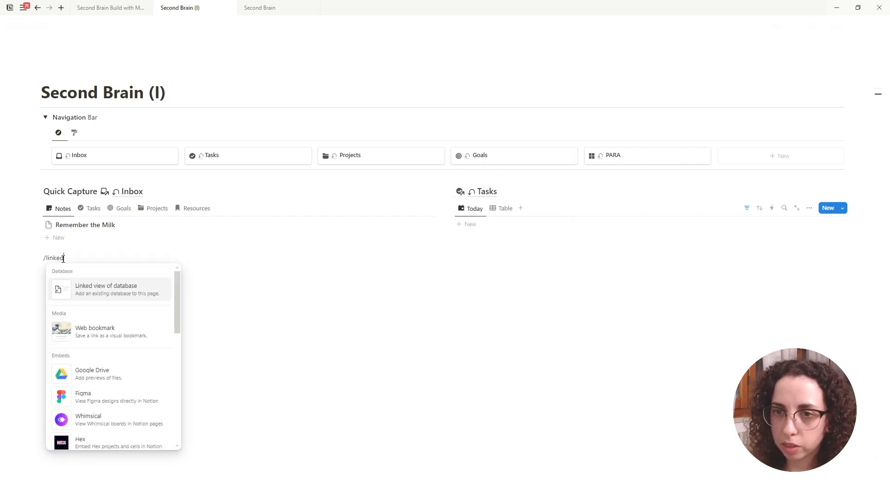
key("Return")
type("Tasks")
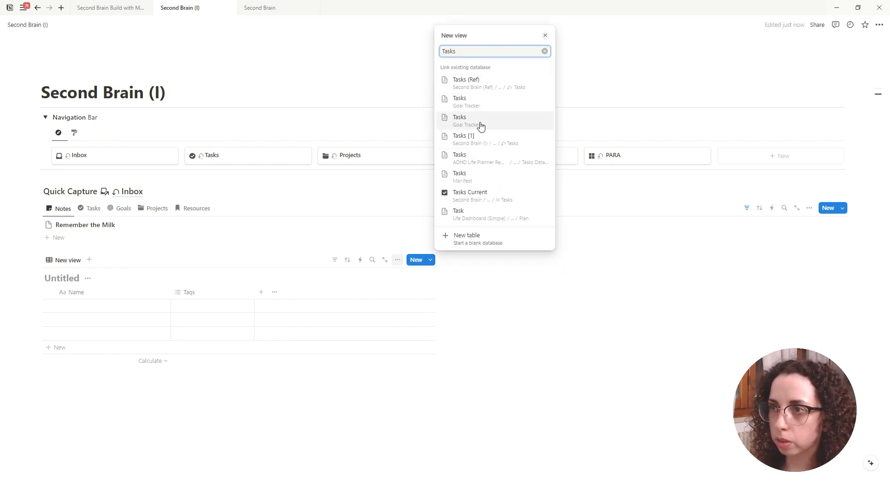
left_click(481, 125)
left_click(485, 242)
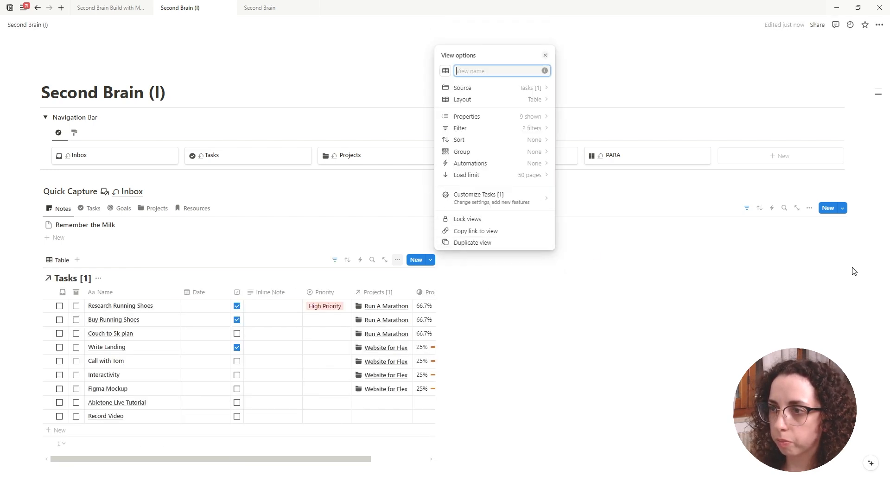
left_click(539, 99)
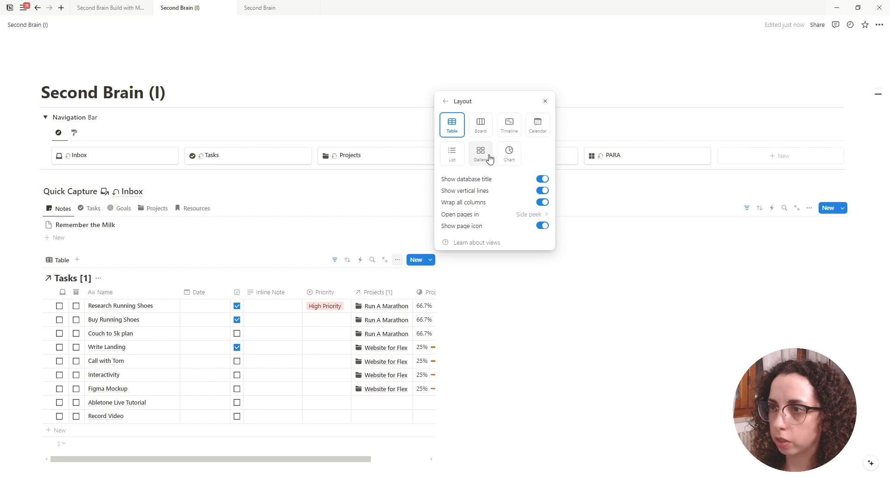
left_click(548, 133)
Insert a linked view of the Projects [1] database below the calendar.
left_click(110, 375)
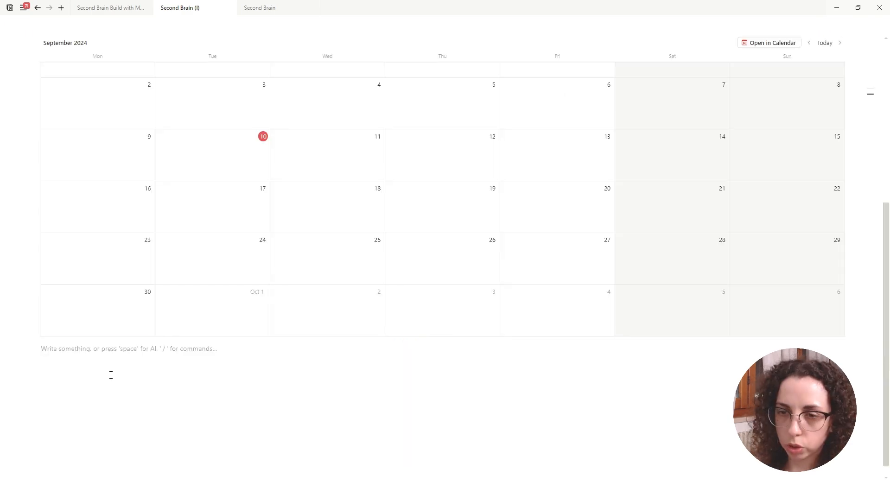
key("Return")
key("BackSpace")
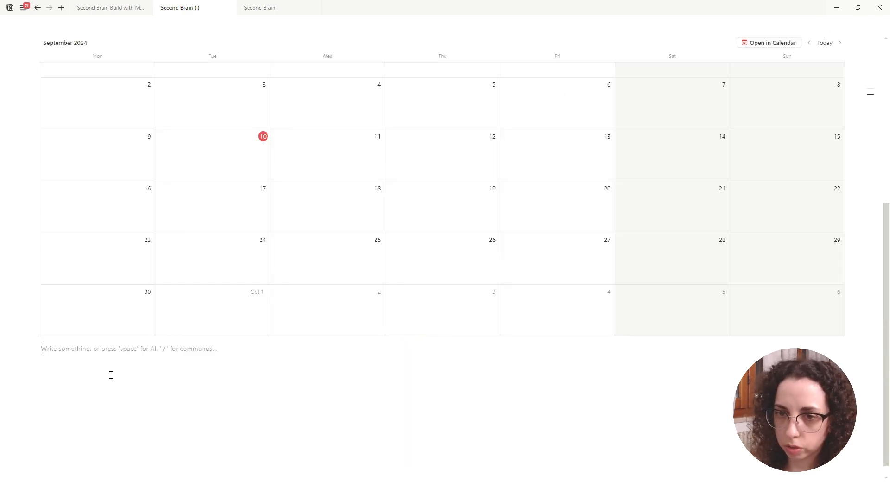
key("Return")
type("/linke")
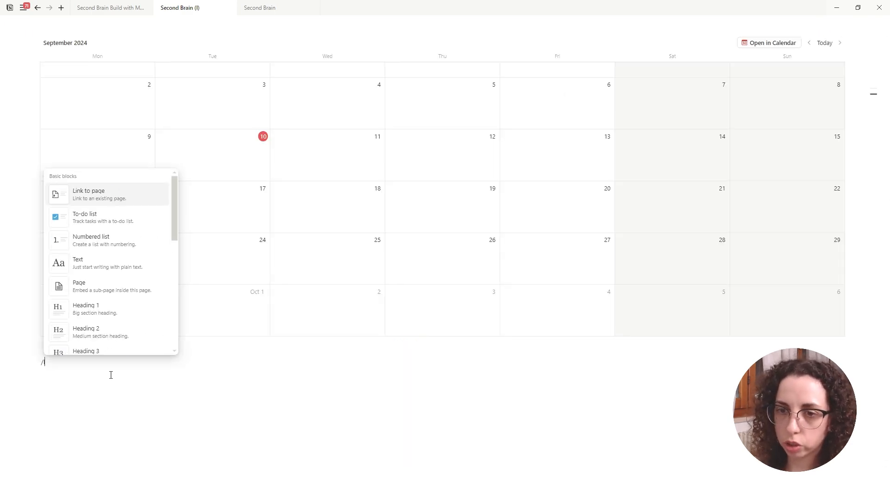
type("d")
key("Return")
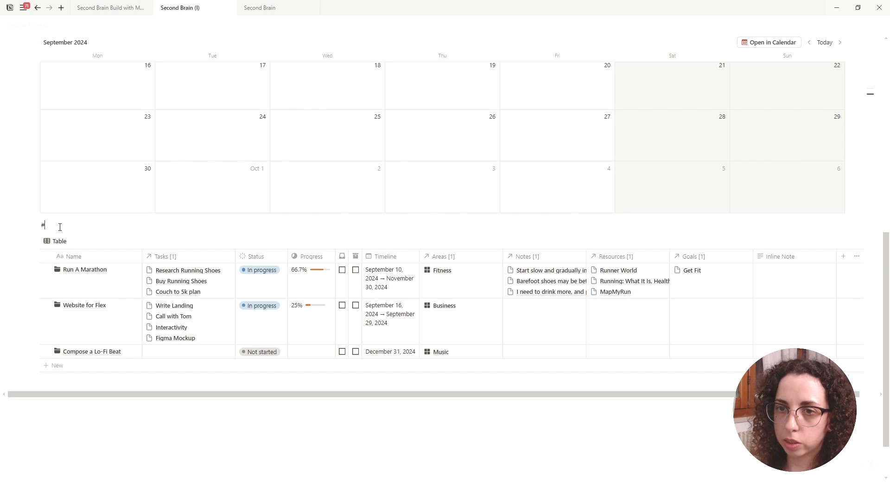
Add a heading above the Projects table that links to the Projects page.
key("BackSpace")
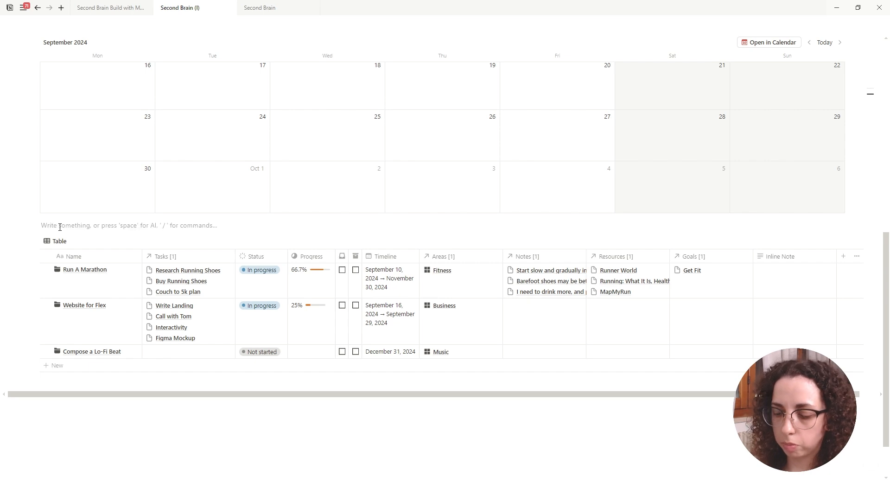
type("@")
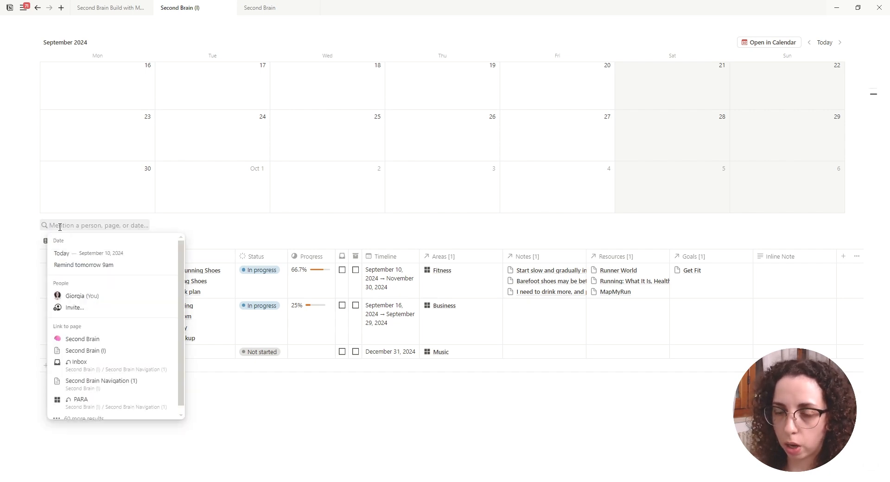
type("Projects")
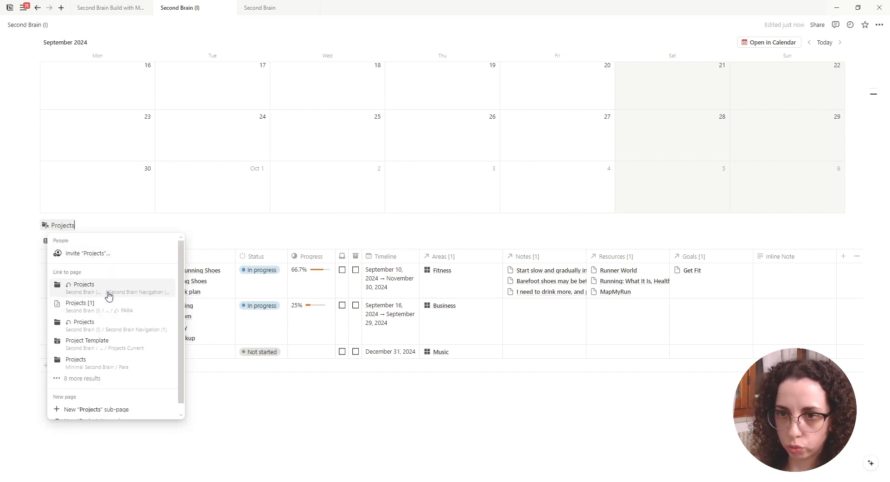
left_click(110, 294)
Insert a linked view of the Goals [1] database and place it in a column beside the Projects table.
type("data")
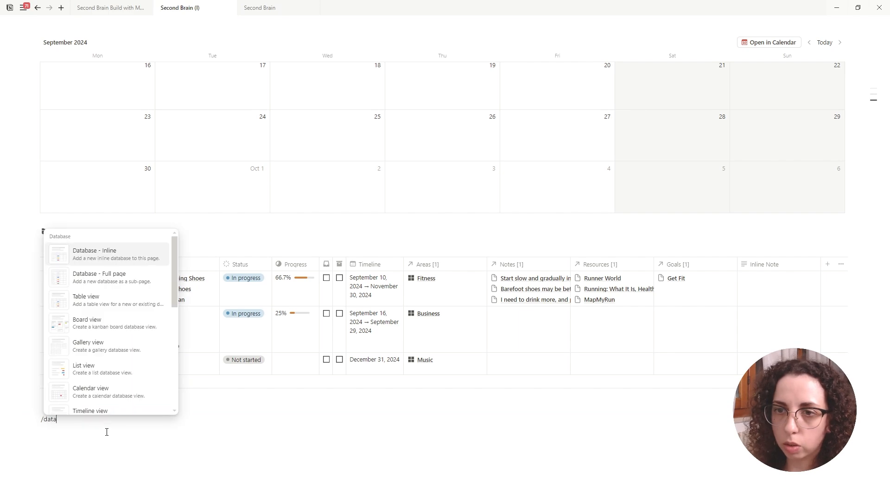
scroll(166, 381, "down", 2)
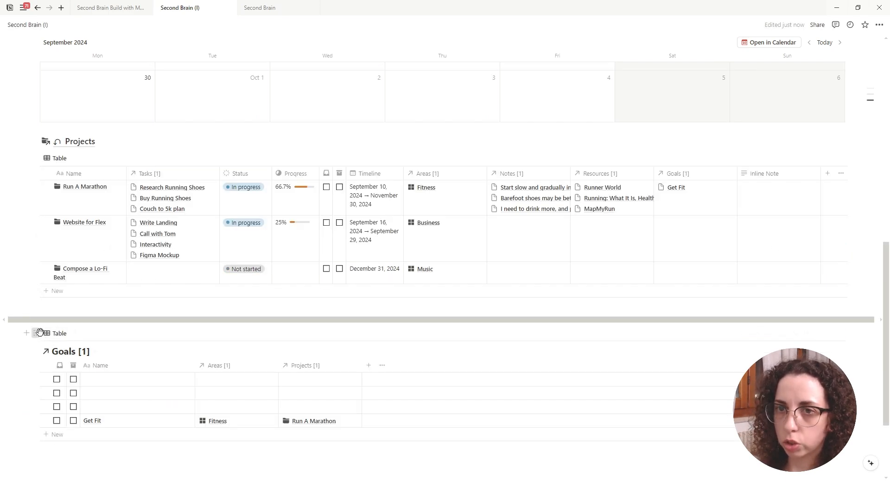
left_click_drag(39, 333, 870, 217)
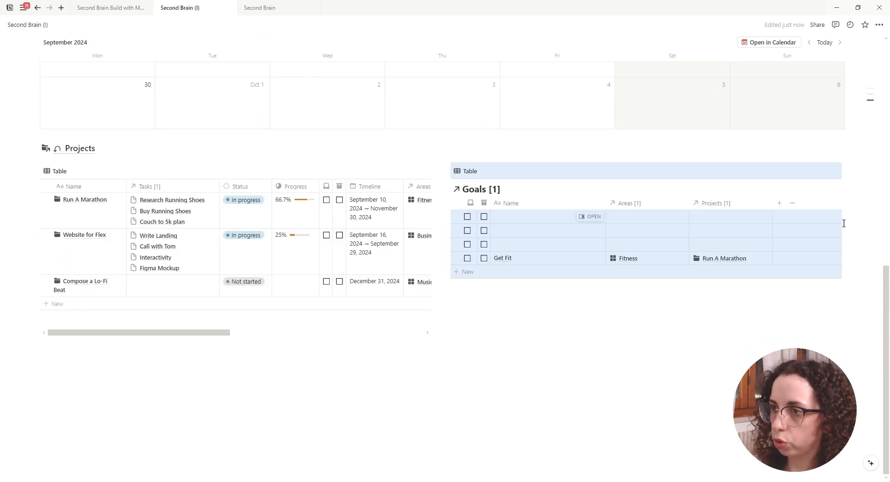
Move the Projects heading into the column above its table and add a linked Goals heading above the Goals [1] table.
left_click_drag(37, 147, 48, 170)
left_click(512, 284)
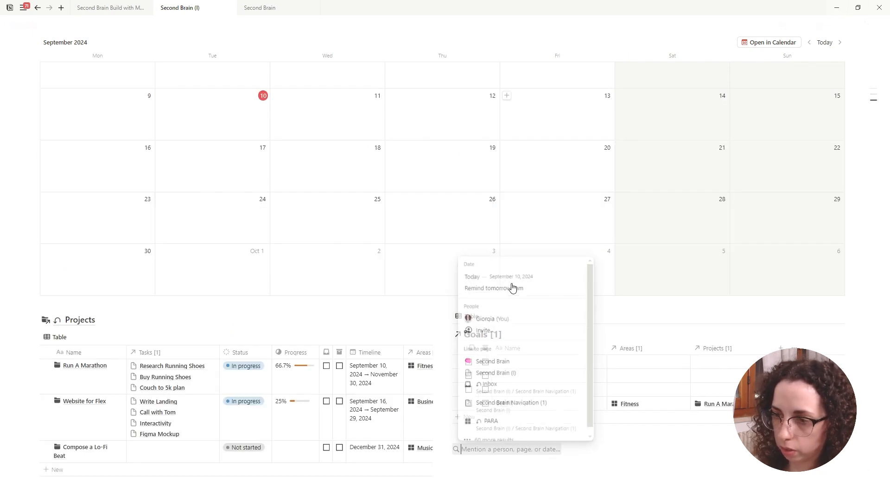
type("@Goal")
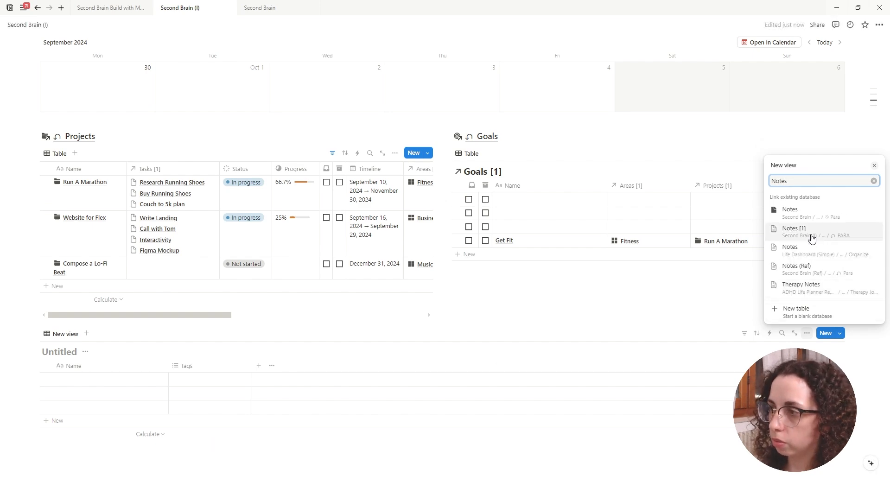
Add side-by-side linked views of the Notes [1] and Resources [1] databases, each under a heading linking to its database.
left_click(811, 239)
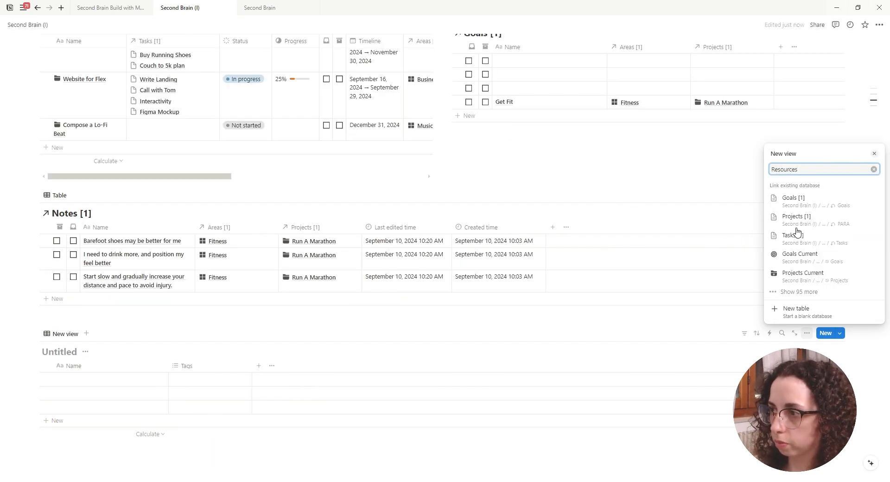
left_click(814, 250)
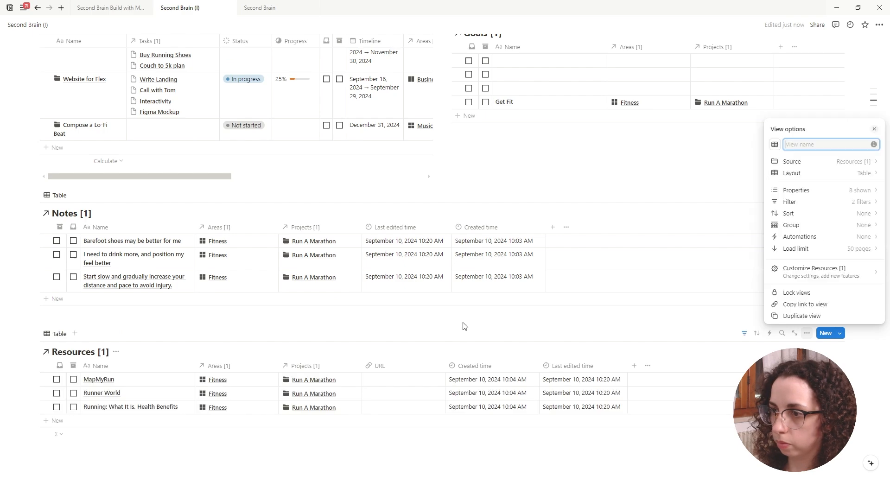
left_click(103, 301)
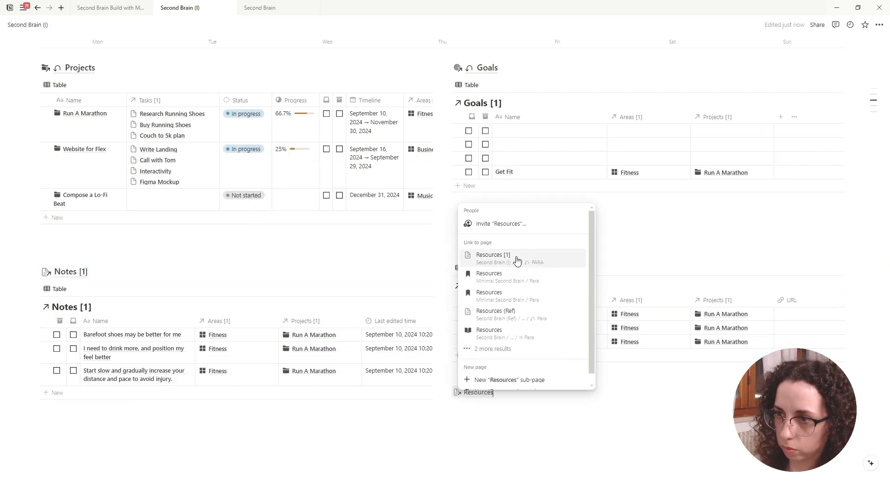
left_click(516, 260)
Change the layout of the Projects view to Gallery.
scroll(715, 300, "up", 3)
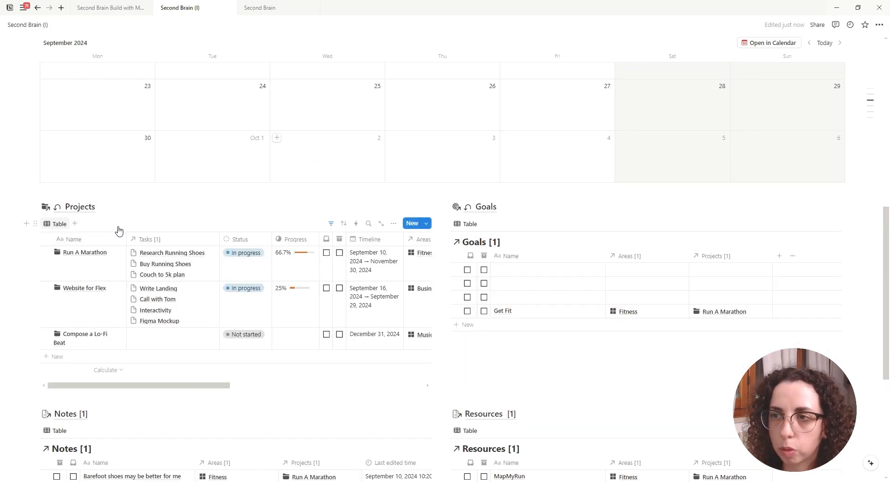
left_click(393, 223)
left_click(538, 288)
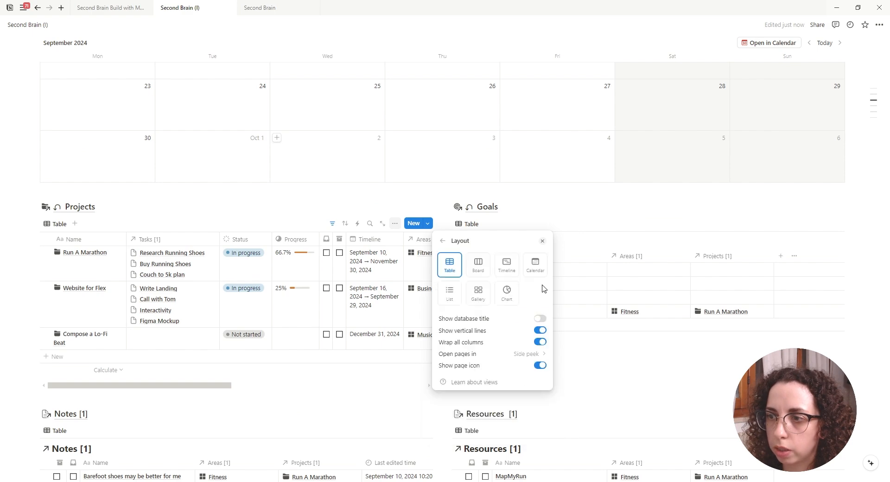
left_click(478, 298)
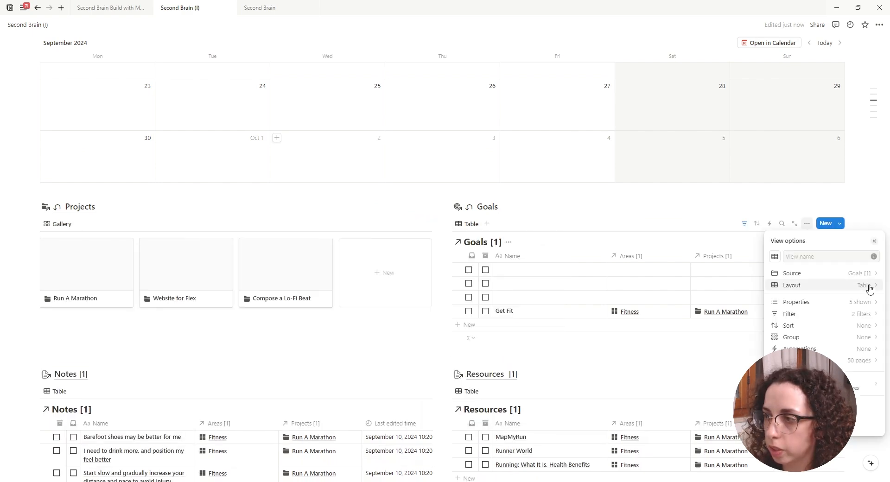
Change the layout of the Goals [1] view to Gallery and hide its database title.
left_click(867, 288)
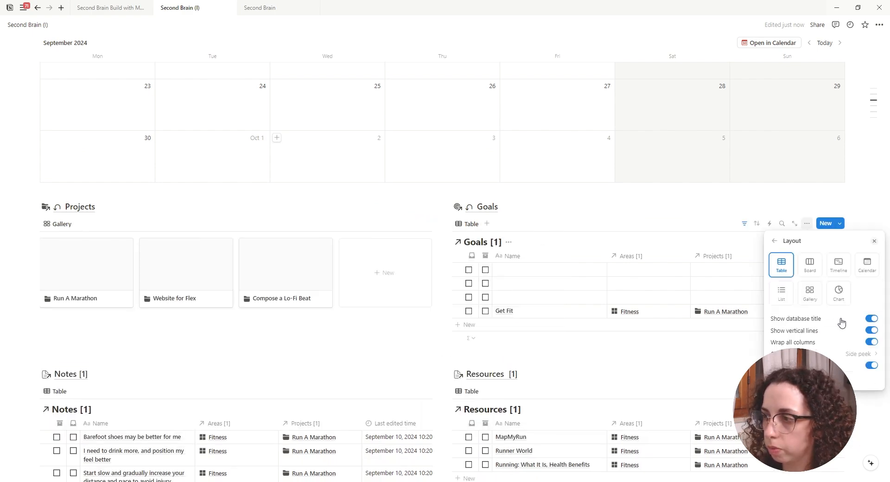
left_click(809, 293)
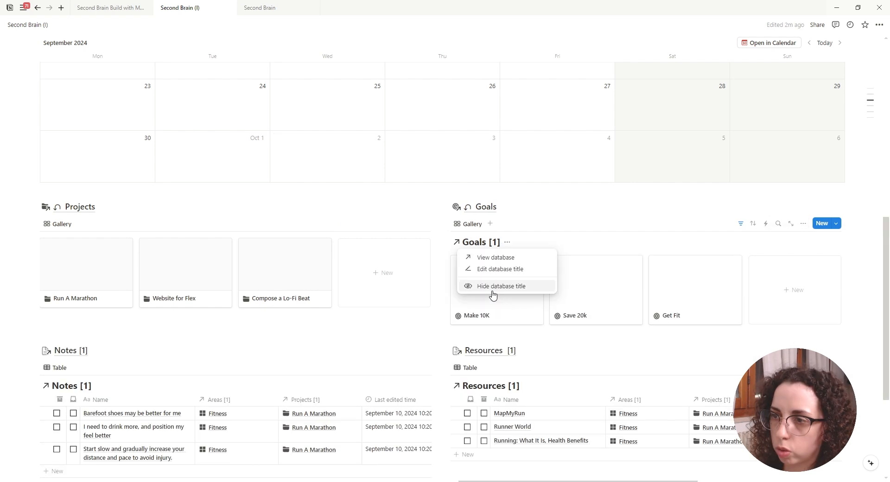
left_click(521, 292)
Rename the Projects gallery view as Active.
left_click(469, 223)
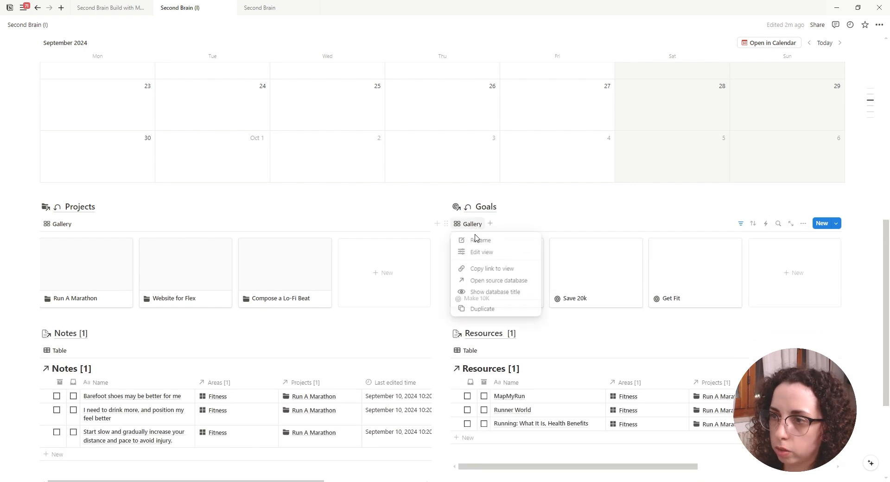
left_click(523, 221)
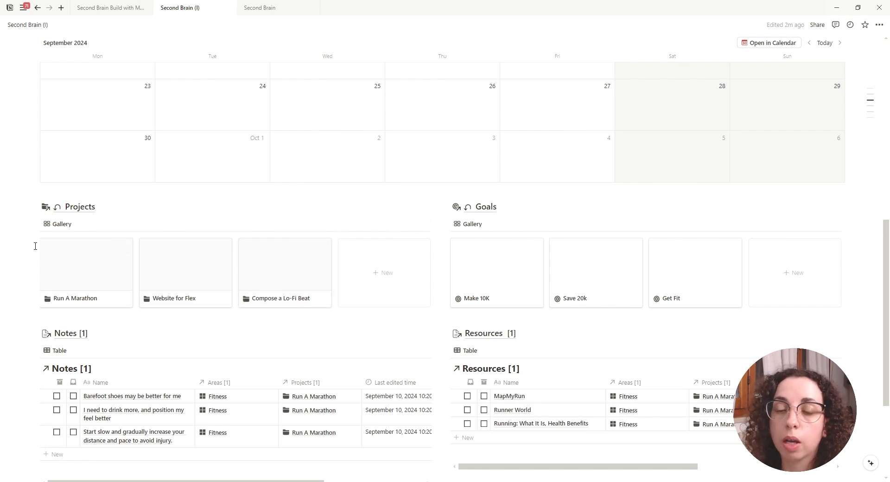
left_click(59, 224)
left_click(95, 246)
type("Active")
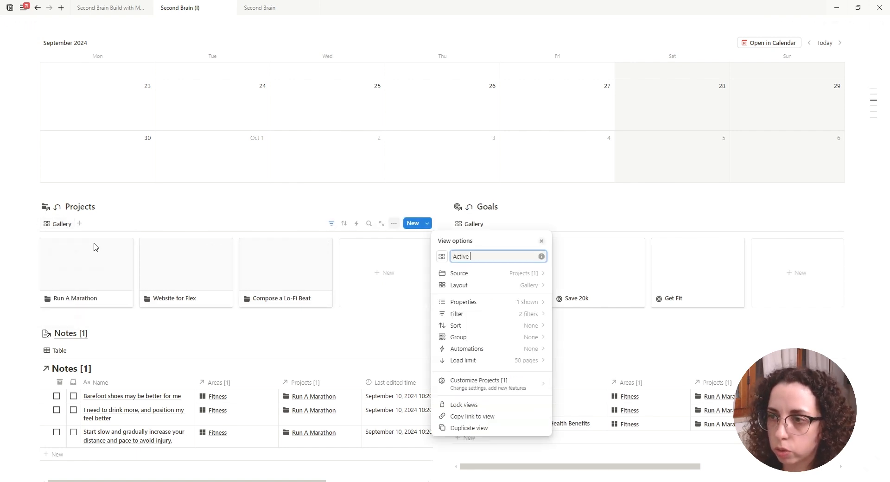
key("BackSpace")
key("BackSpace")
key("Return")
Add a filter to the Projects view so that Status is In progress.
left_click(330, 224)
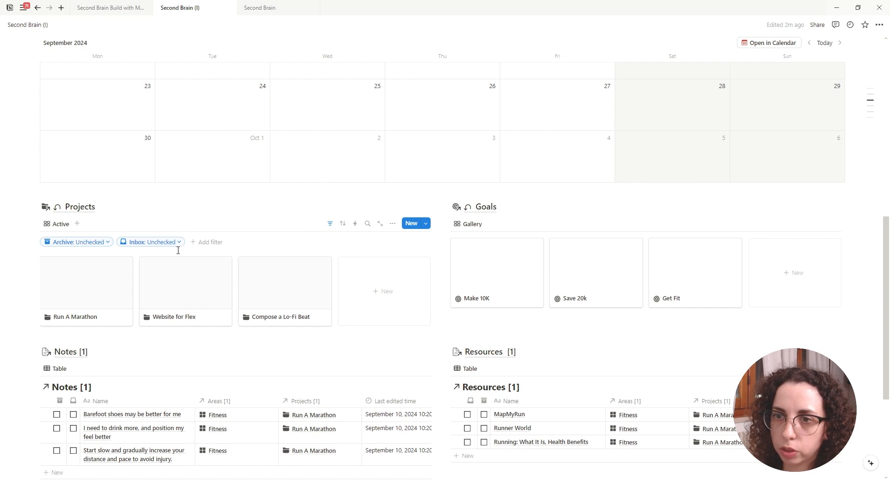
left_click(204, 242)
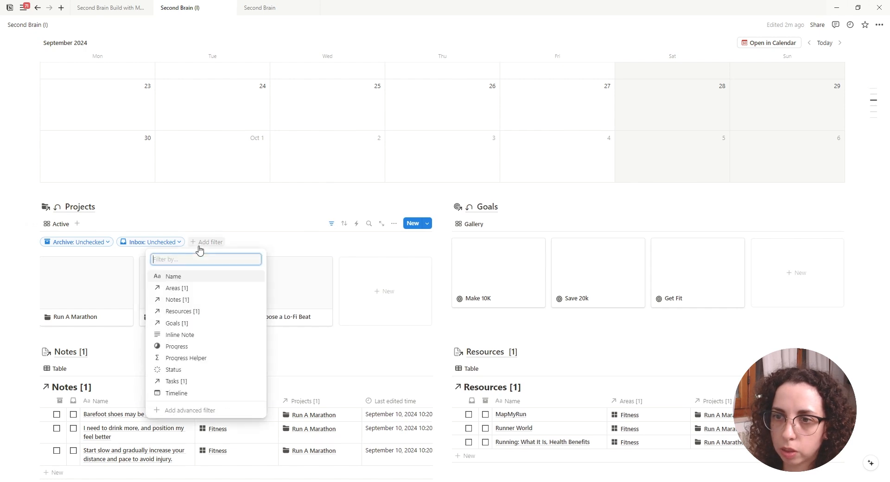
left_click(188, 370)
left_click(162, 292)
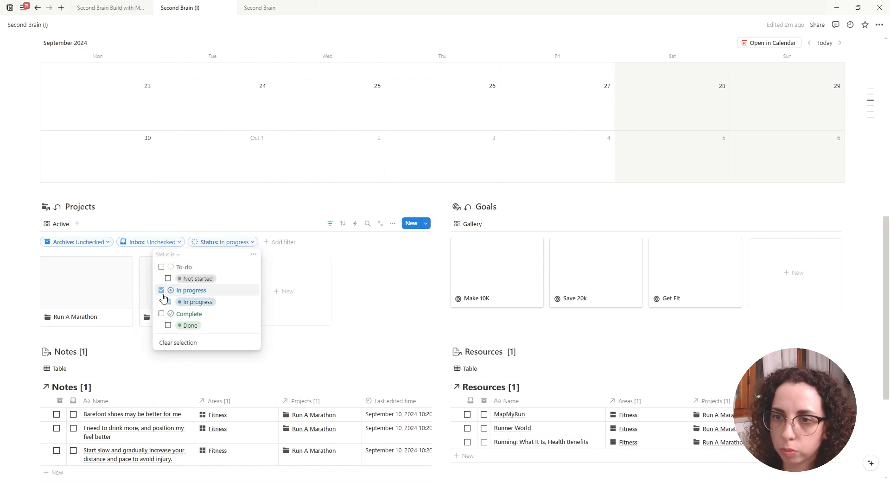
Open the Make 10K goal and add the suggested Status Update property to it.
left_click(469, 223)
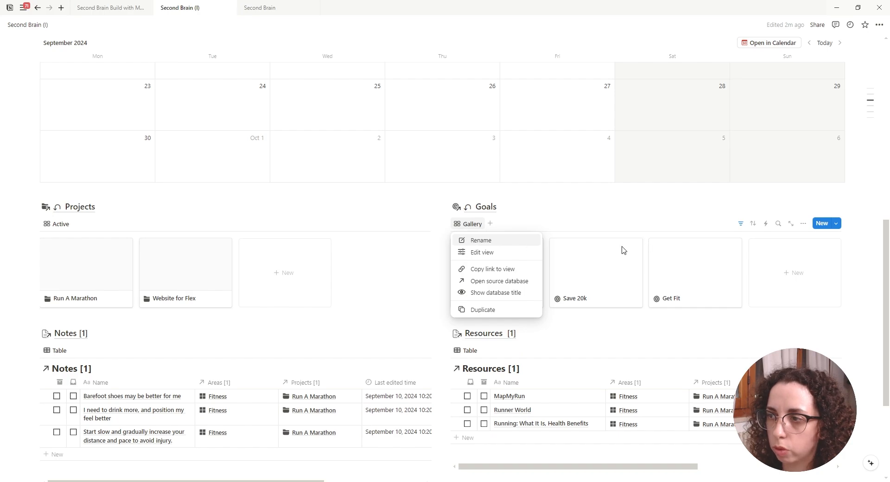
left_click(568, 235)
left_click(496, 260)
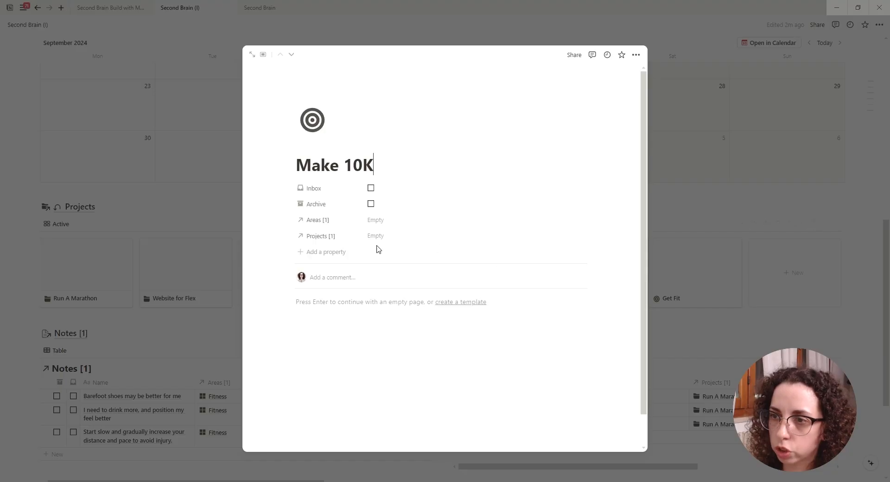
left_click(332, 253)
type("stat")
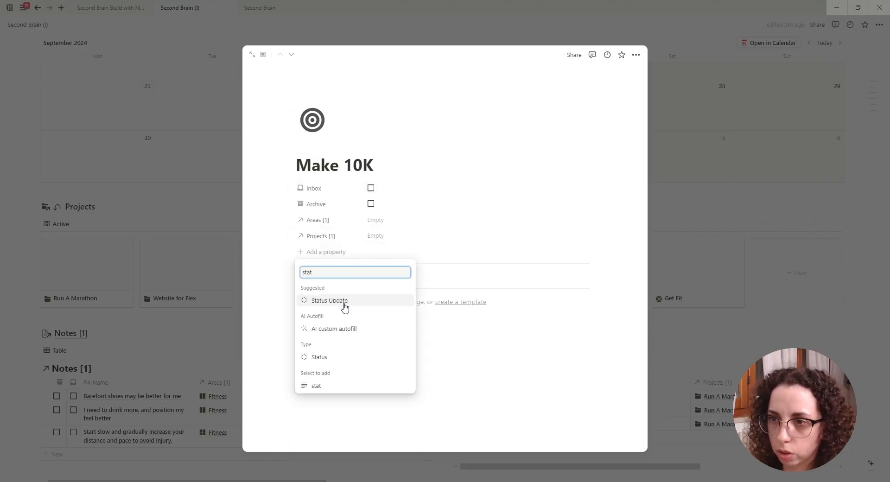
left_click(344, 302)
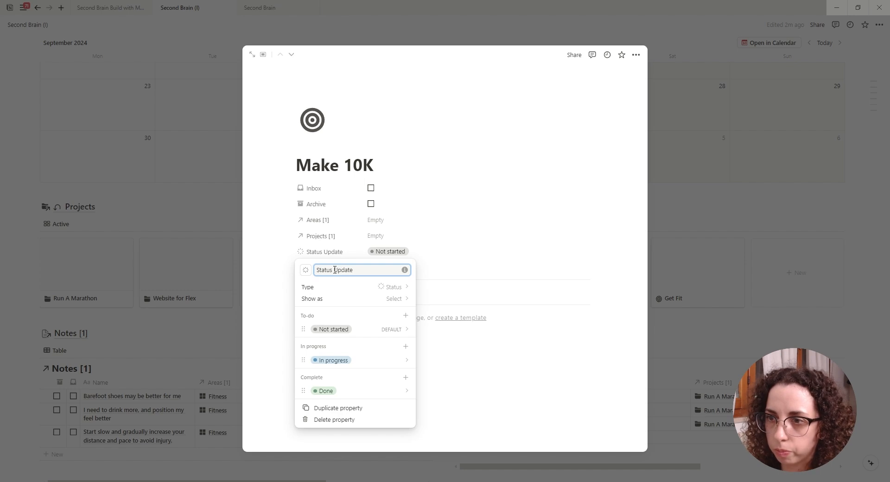
left_click(478, 344)
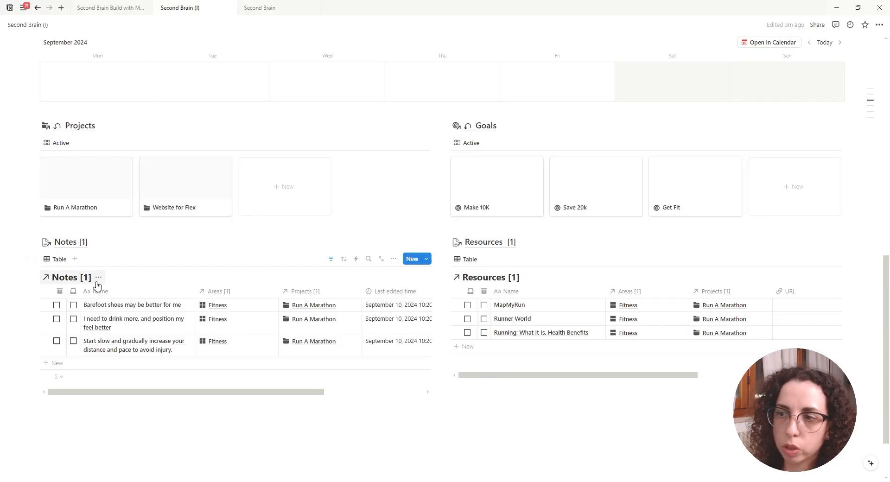
Change the layout of the Notes [1] view to List.
left_click(393, 259)
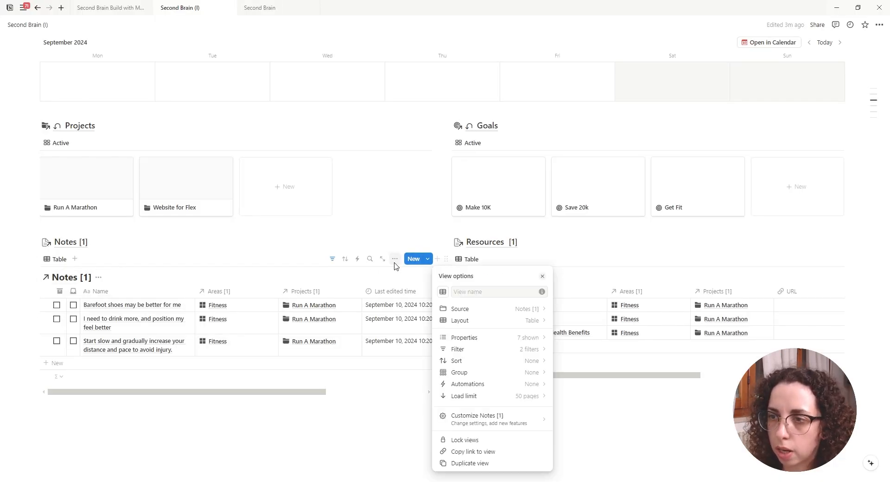
left_click(480, 320)
left_click(449, 328)
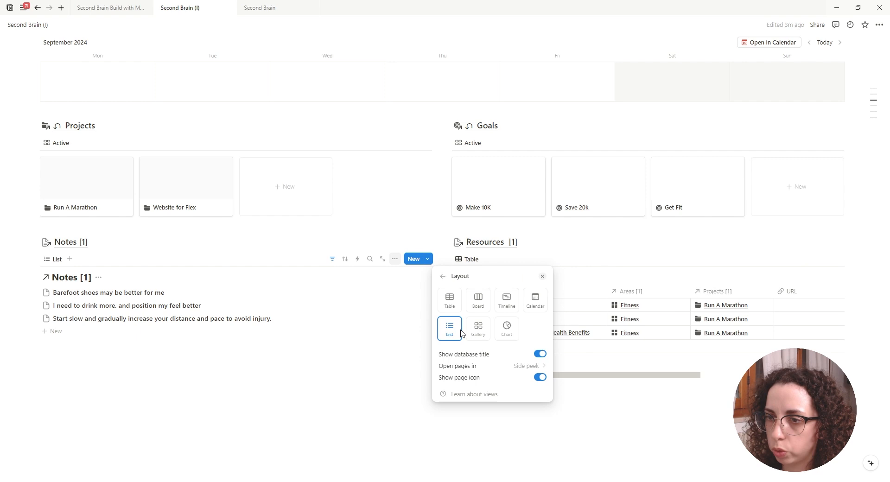
Change the layout of the Resources [1] view to List and make its URL property visible.
left_click(691, 259)
left_click(807, 258)
left_click(867, 319)
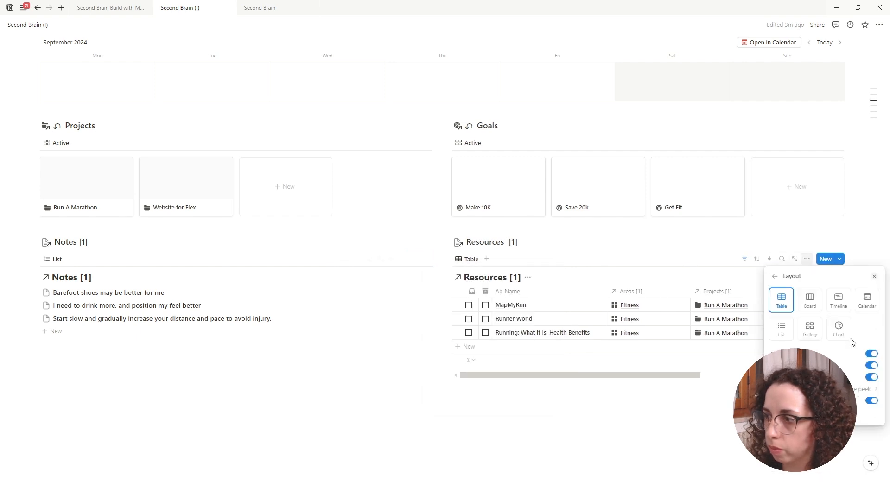
left_click(790, 339)
left_click(774, 276)
left_click(865, 332)
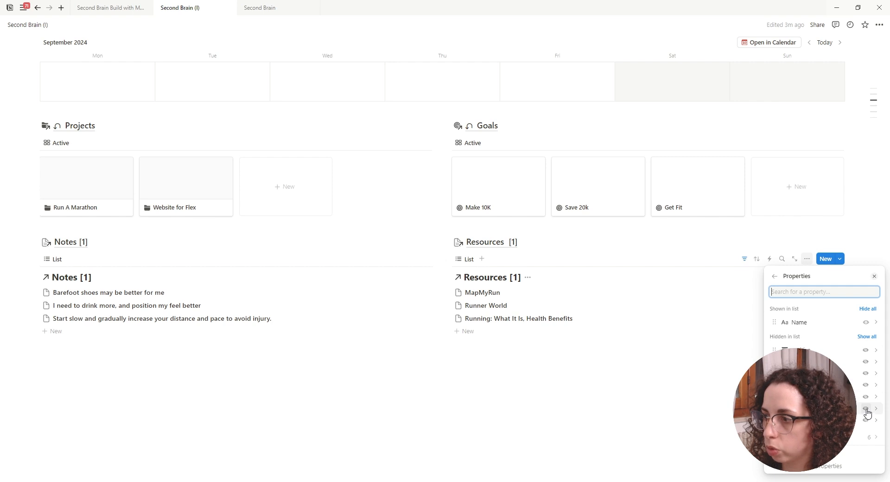
left_click(667, 426)
Rename the Notes [1] list view as Notes and the Resources [1] list view as Resources.
left_click(57, 261)
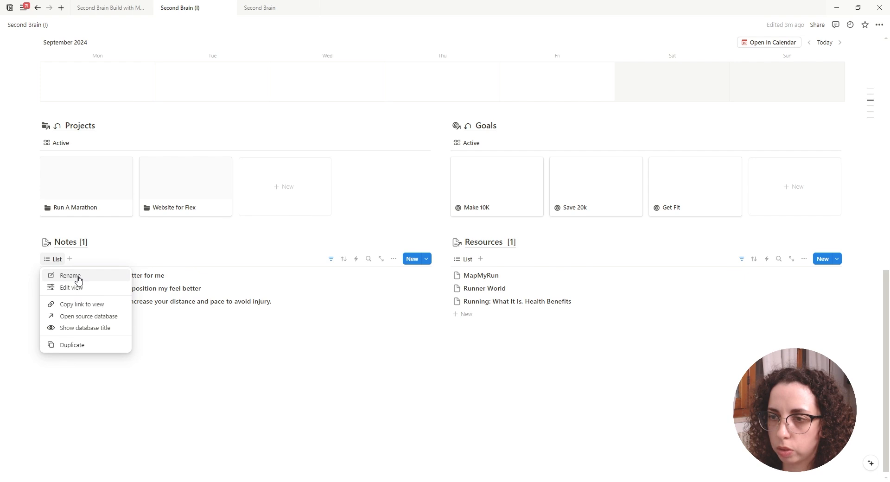
left_click(70, 275)
type("Notes")
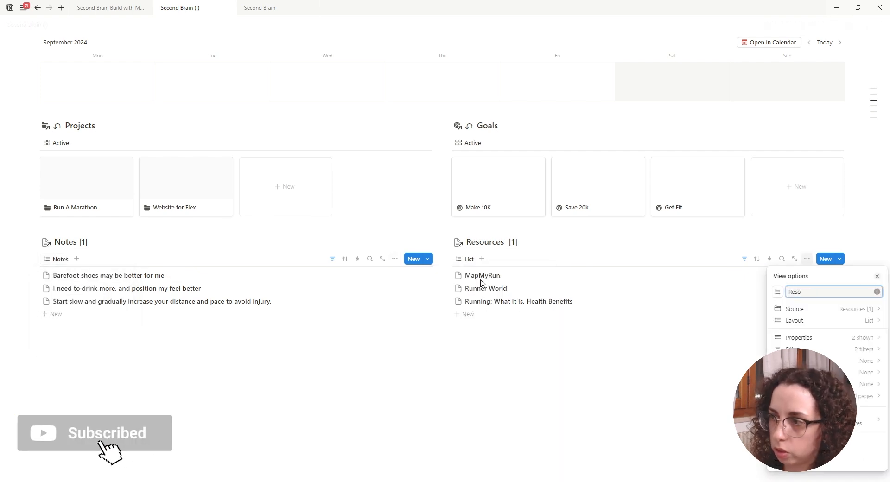
type("Resources")
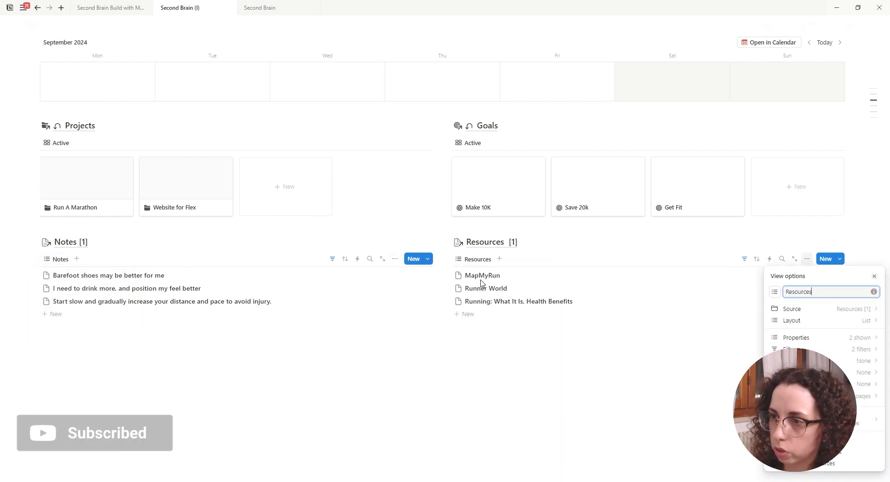
left_click(474, 378)
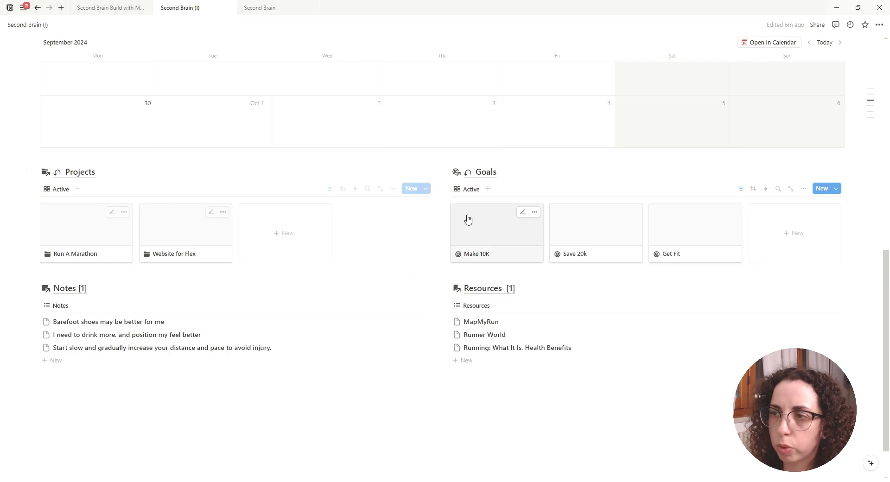
Show the Timeline and Status properties on the cards of the Projects gallery.
left_click(393, 189)
left_click(539, 257)
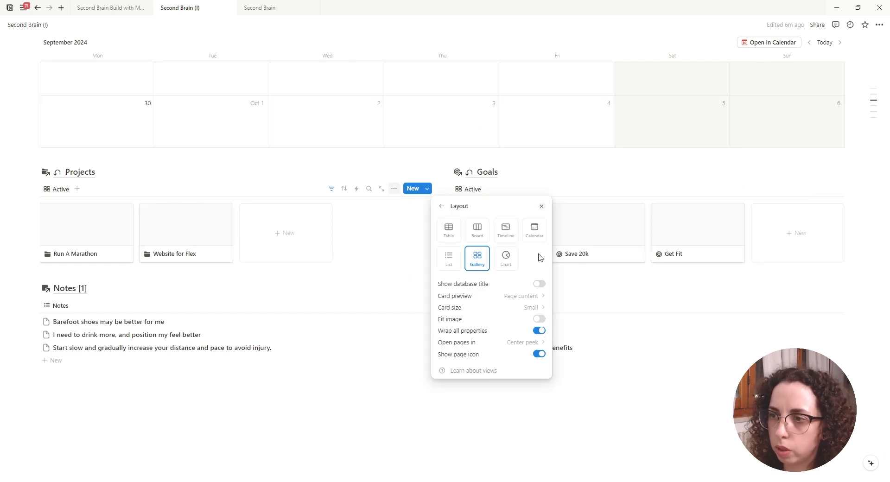
left_click(441, 206)
left_click(528, 267)
left_click(533, 408)
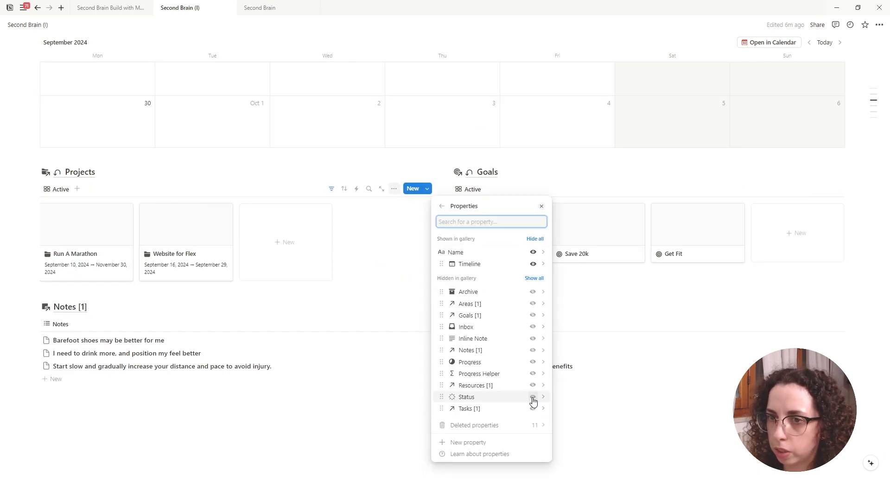
left_click(532, 397)
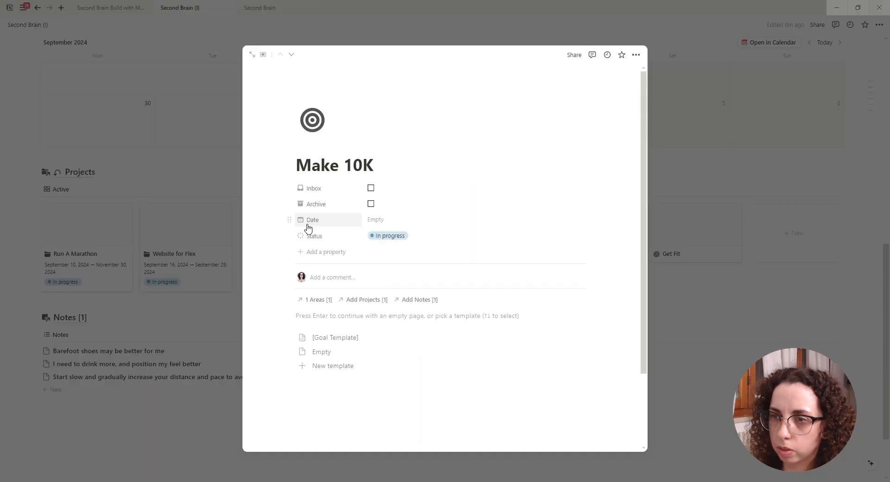
Rename the Date property of the Make 10K goal as Deadline.
left_click(319, 225)
left_click(332, 235)
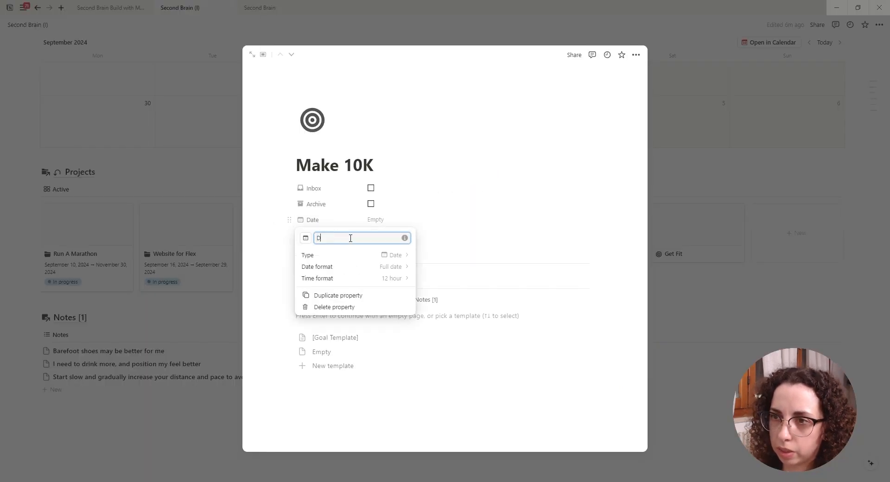
type("Deadline")
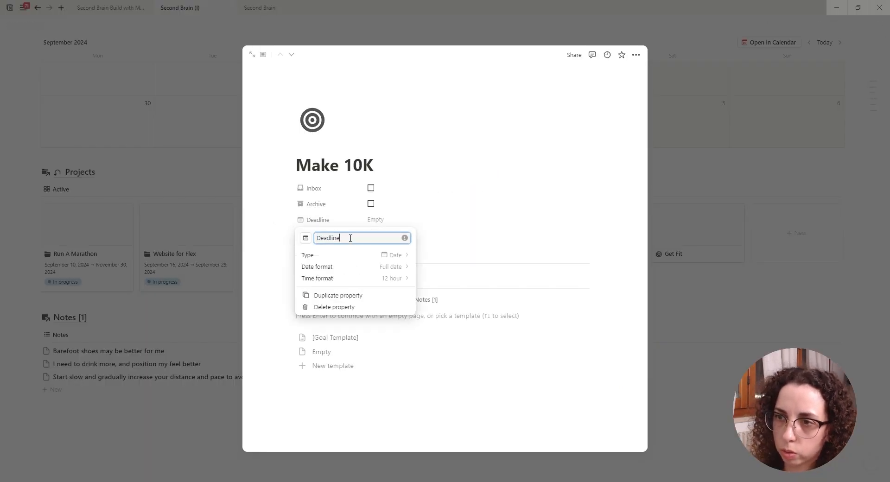
left_click(399, 223)
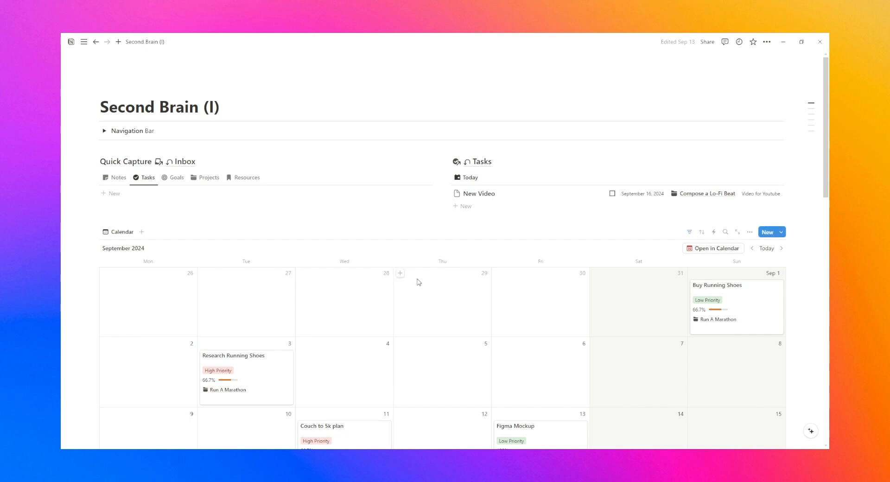
Review the finished dashboard's Quick Capture views, its lower sections and the statuses on the linked Projects page.
left_click(118, 179)
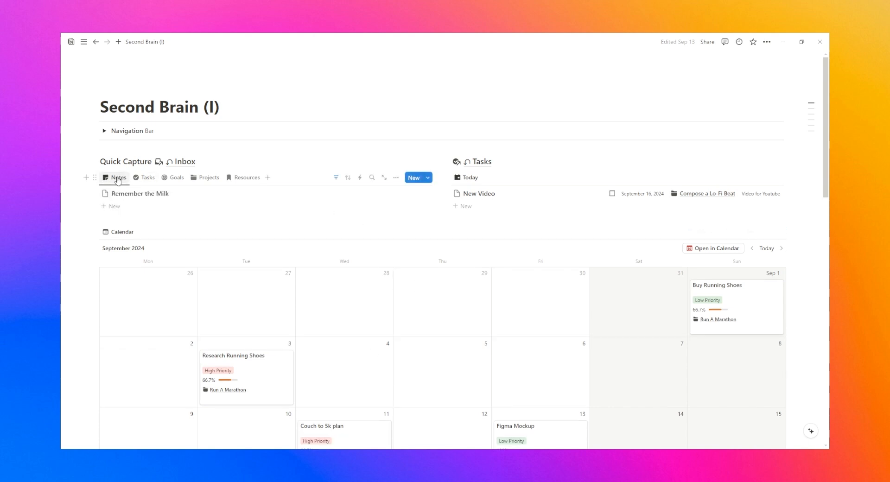
left_click(146, 180)
left_click(174, 180)
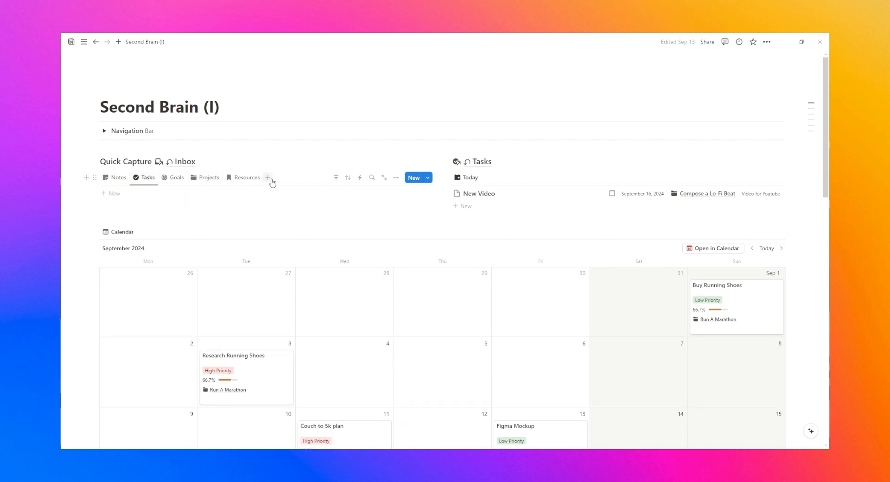
scroll(271, 181, "down", 5)
scroll(273, 182, "down", 7)
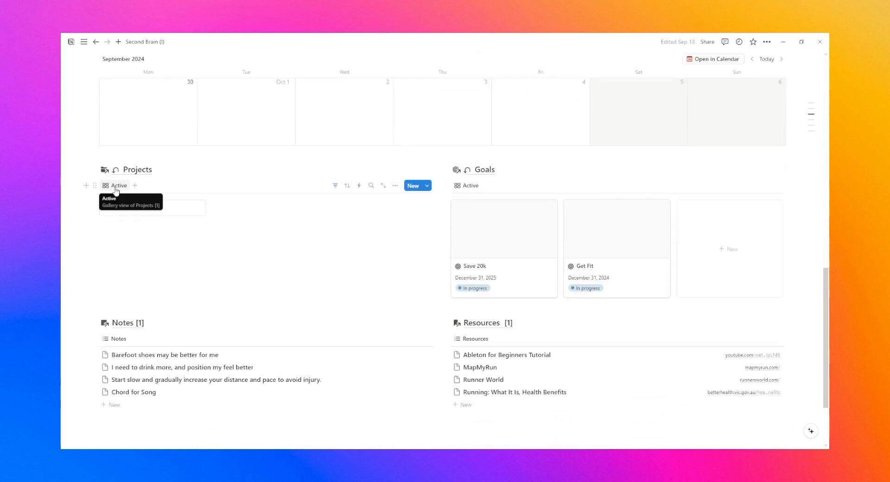
left_click(131, 172)
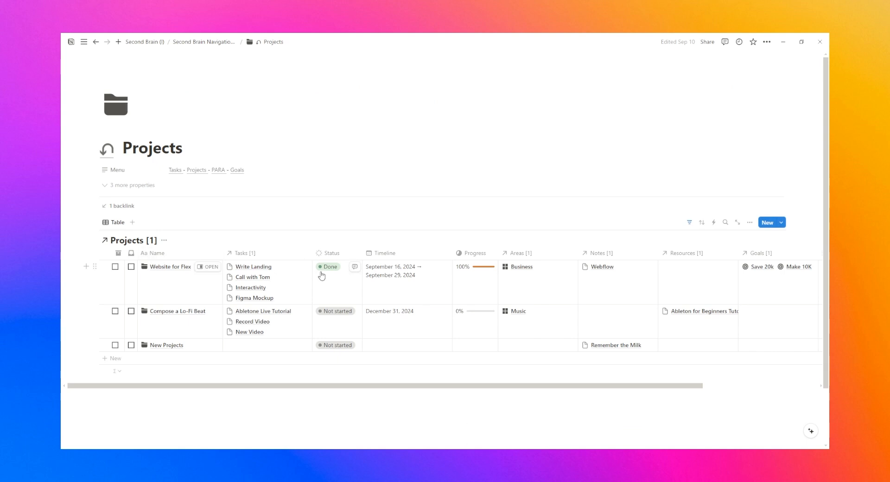
left_click(343, 311)
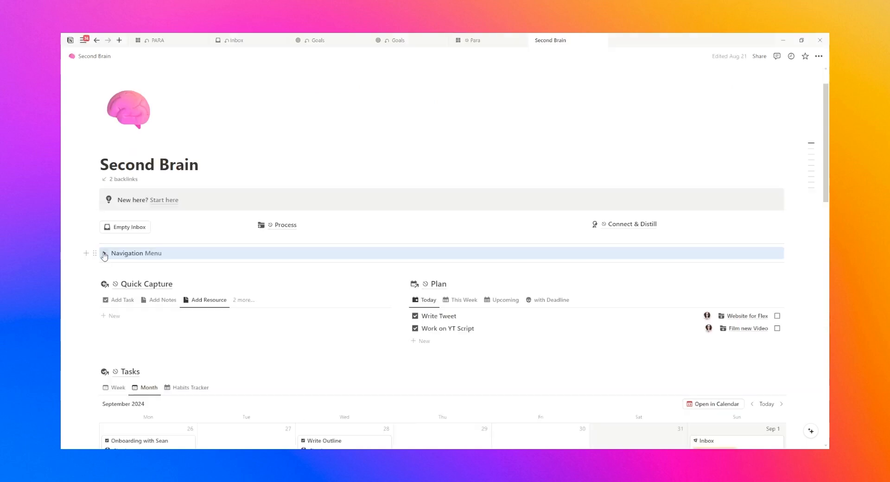
Expand the Navigation Menu of the Second Brain template and look through its dashboard down to the Tasks calendar.
left_click(104, 253)
scroll(532, 125, "down", 5)
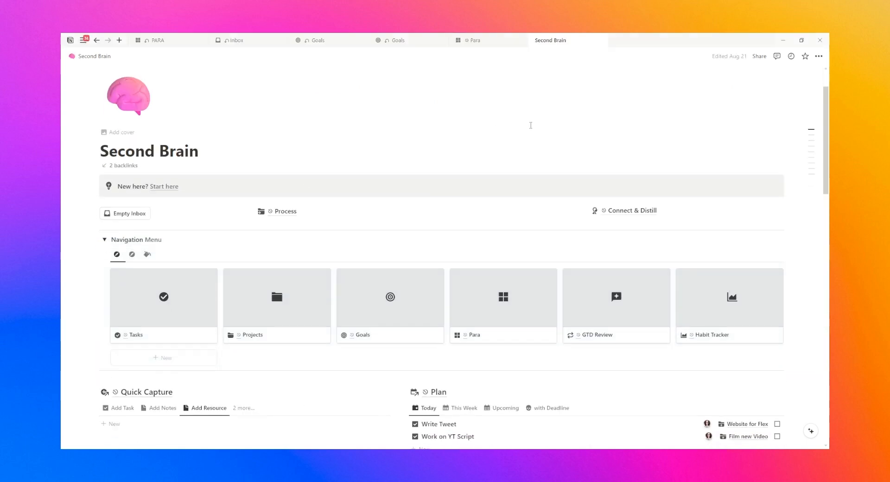
scroll(531, 129, "down", 7)
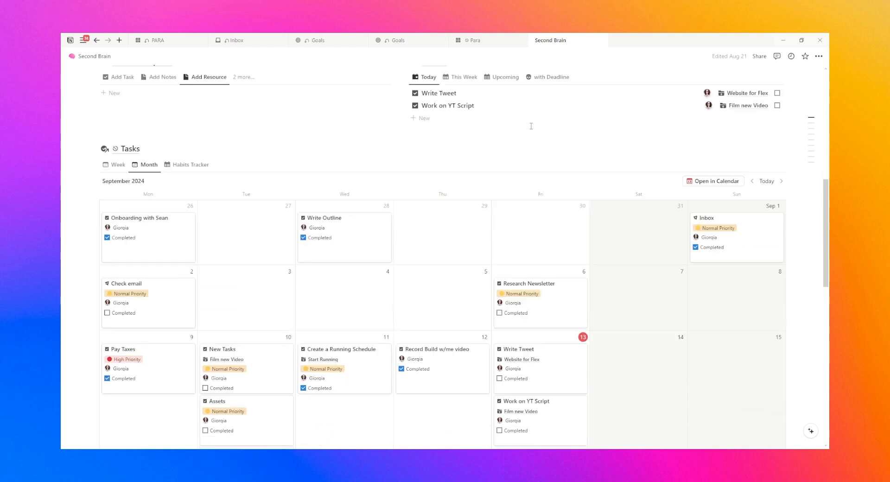
scroll(531, 129, "down", 1)
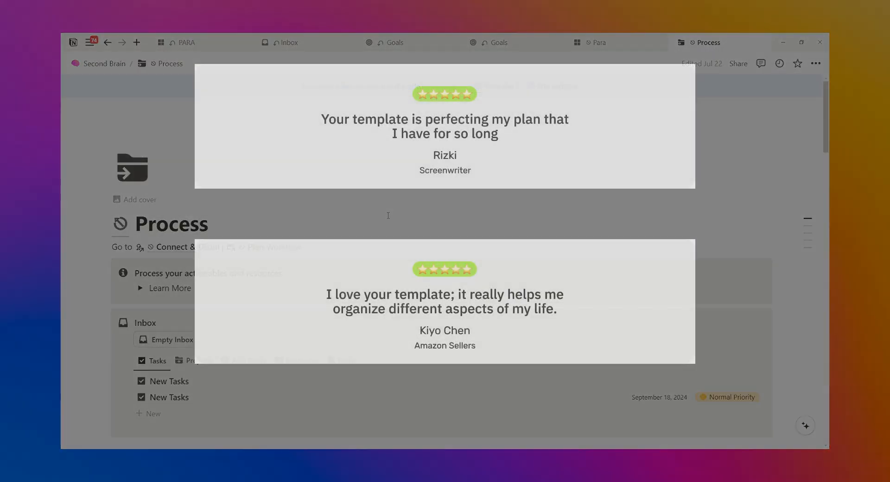
Empty the inbox on the template's Process page.
scroll(388, 219, "down", 4)
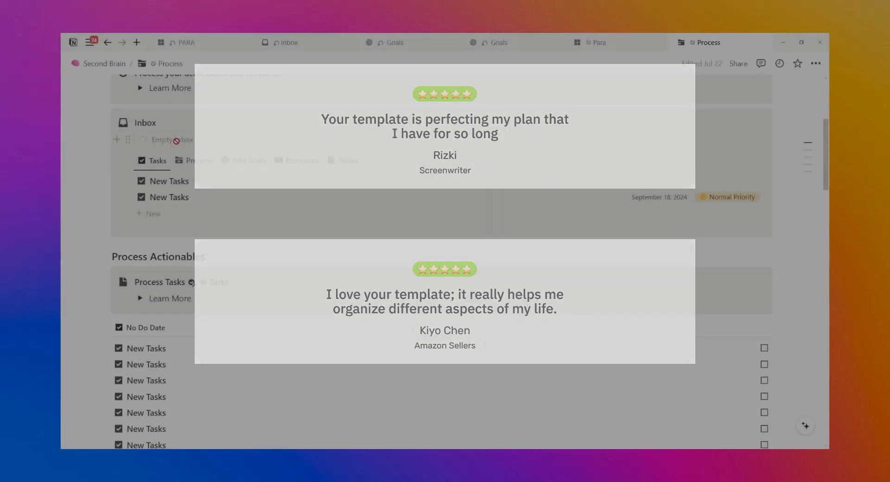
left_click(177, 142)
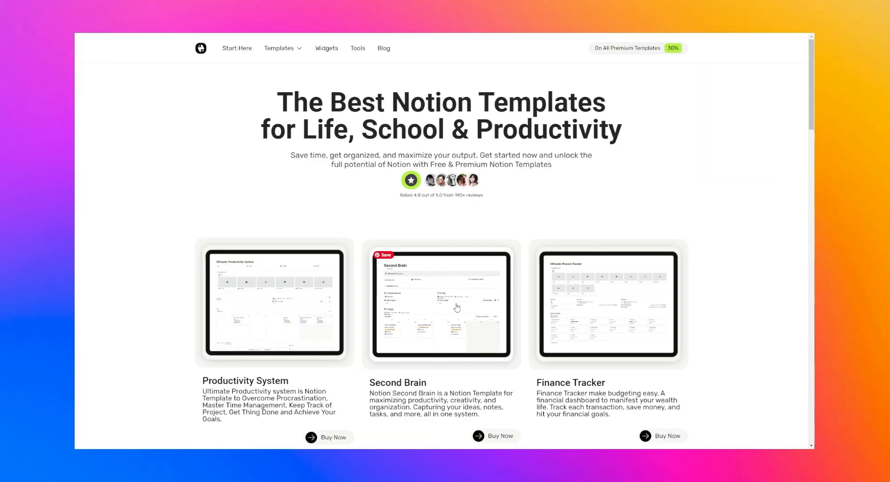
Open the Second Brain template's page on the Notion templates website and look through its features, testimonials and pricing down to the FAQ.
scroll(458, 305, "down", 2)
left_click(492, 360)
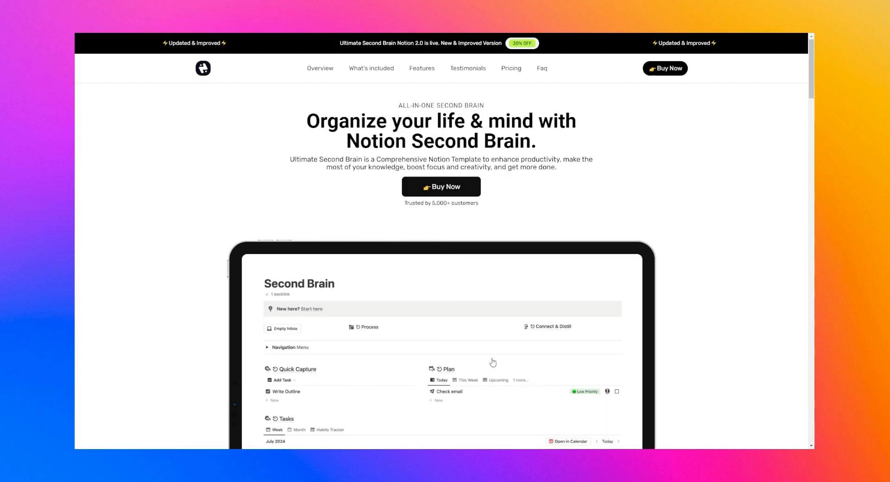
scroll(483, 302, "down", 5)
scroll(441, 250, "down", 7)
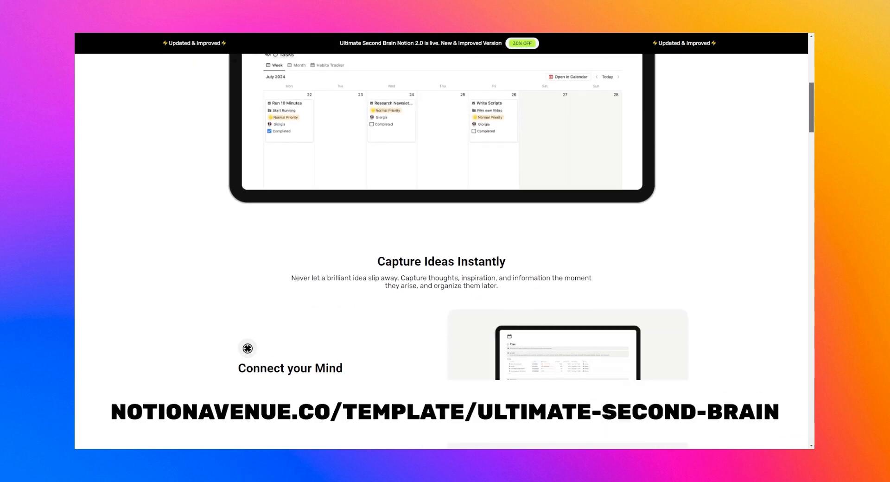
scroll(441, 250, "down", 8)
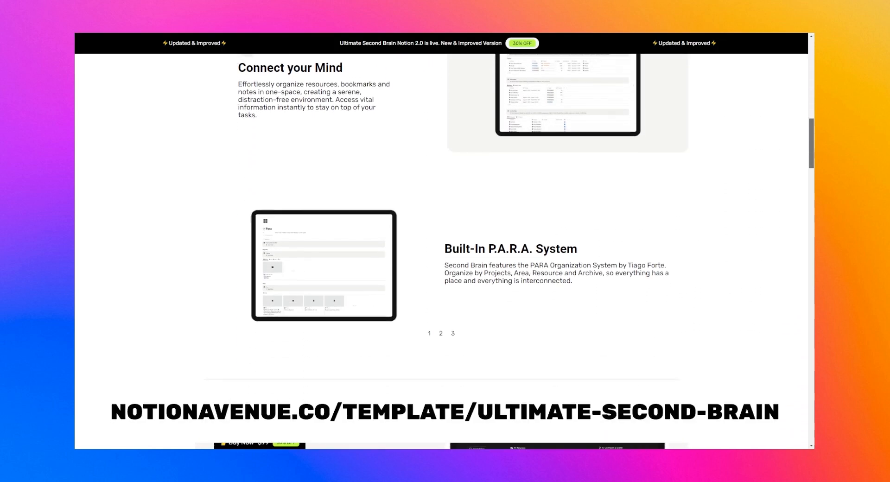
scroll(222, 215, "down", 8)
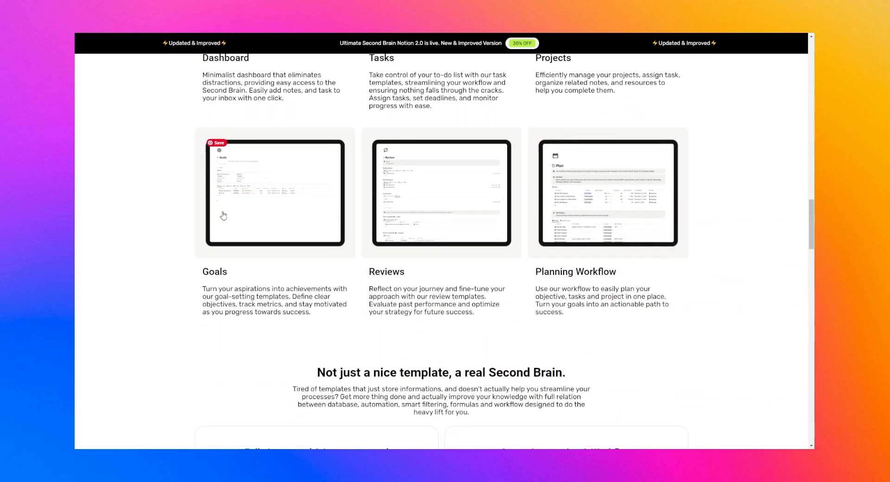
scroll(223, 215, "down", 14)
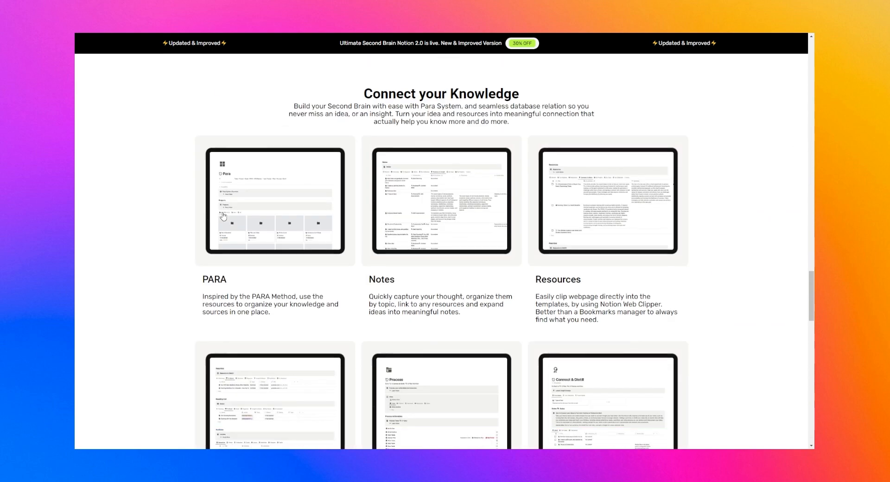
scroll(222, 215, "down", 10)
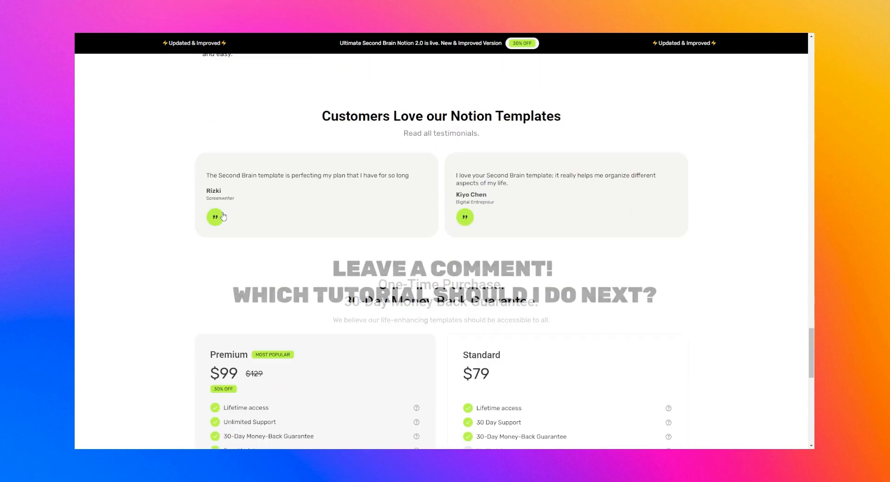
scroll(223, 215, "down", 4)
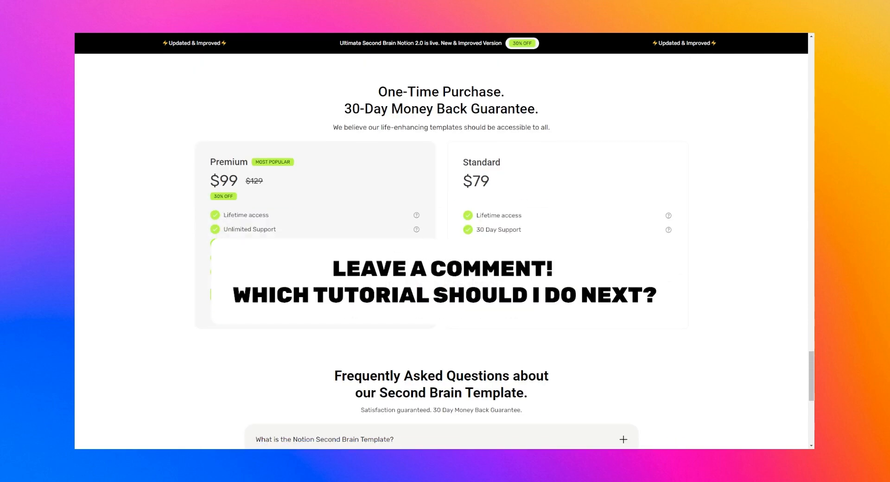